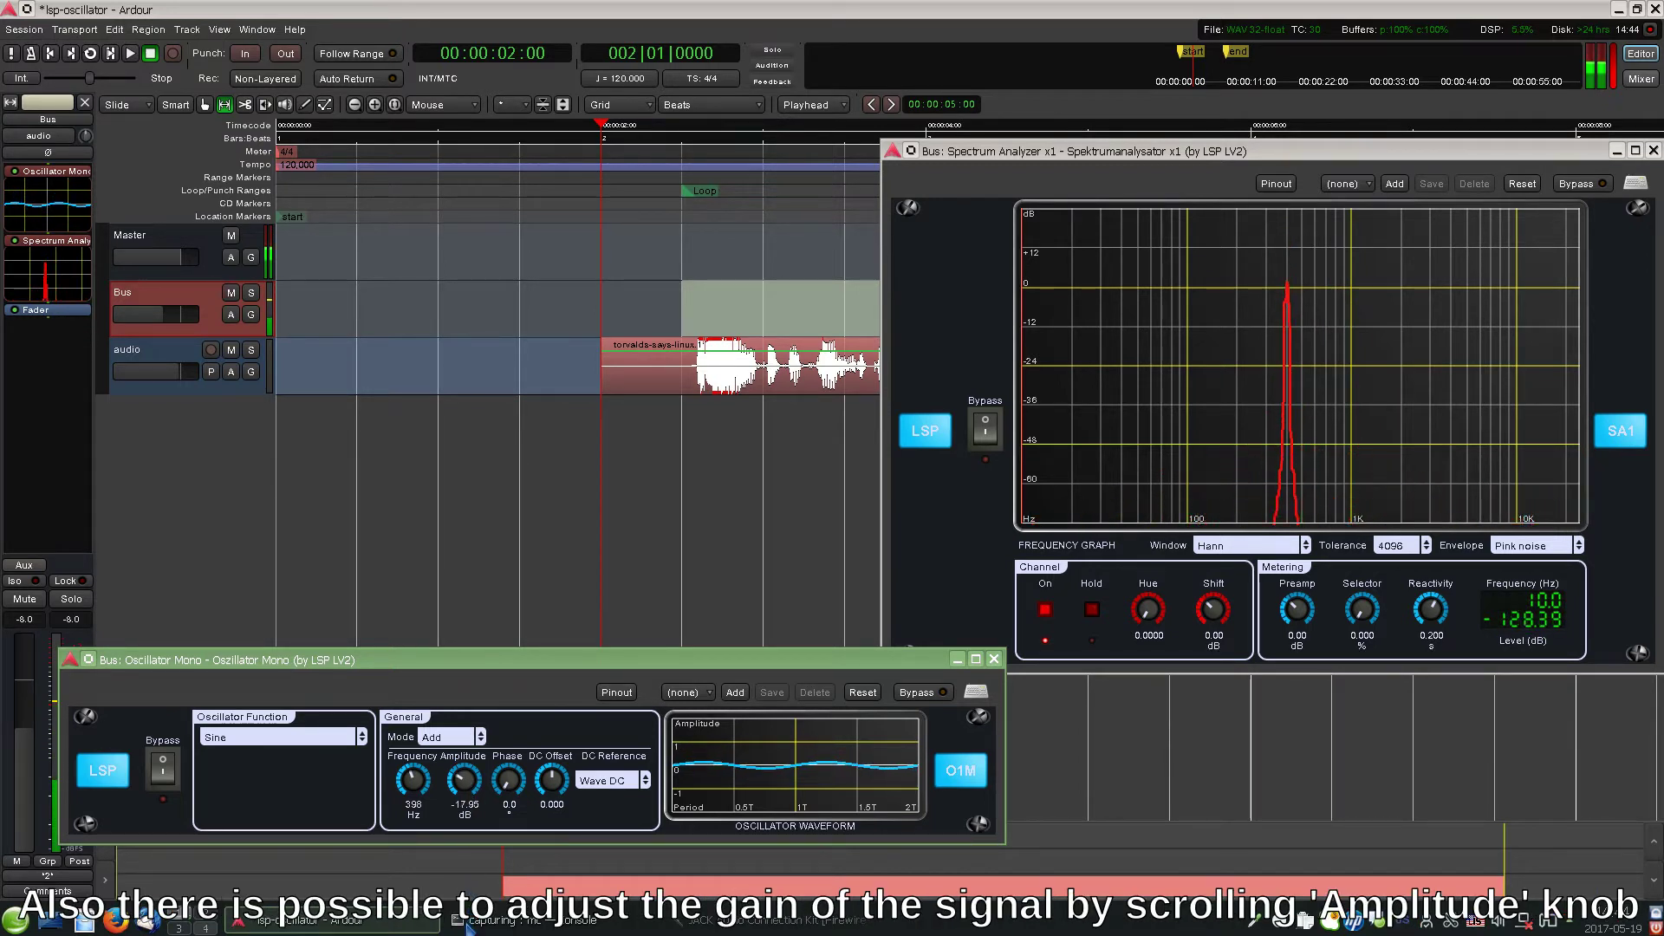
Step: Set the oscillator frequency to 440 Hz and change its function to Cosine
scroll(414, 780, up, 10)
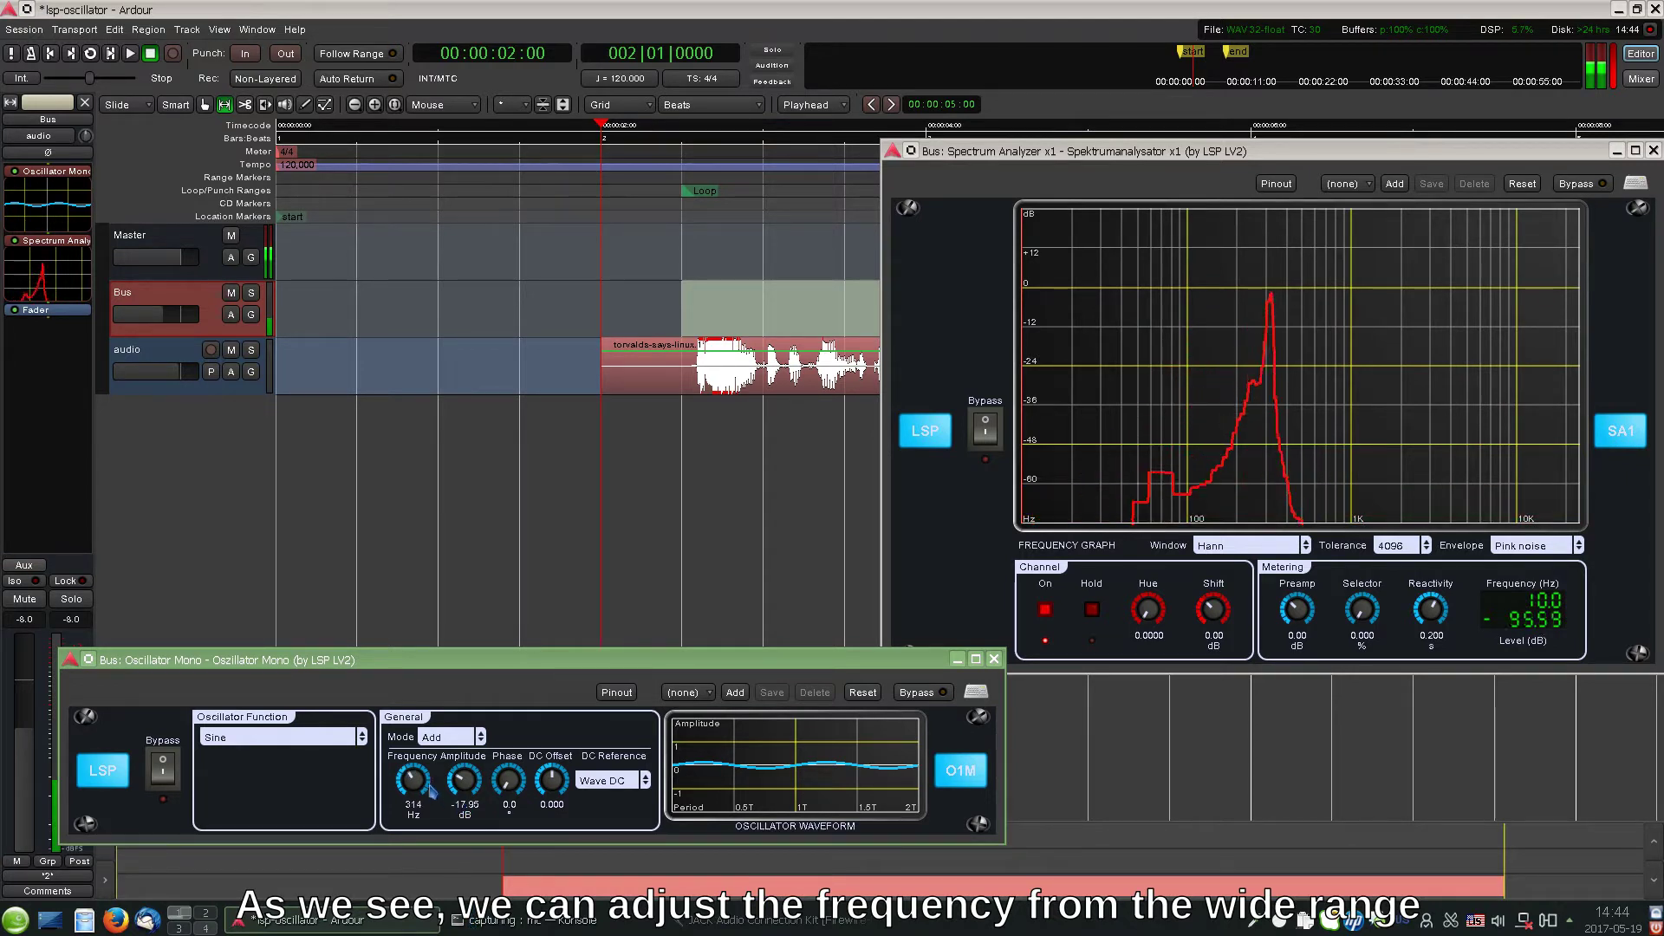
drag(508, 784, 560, 790)
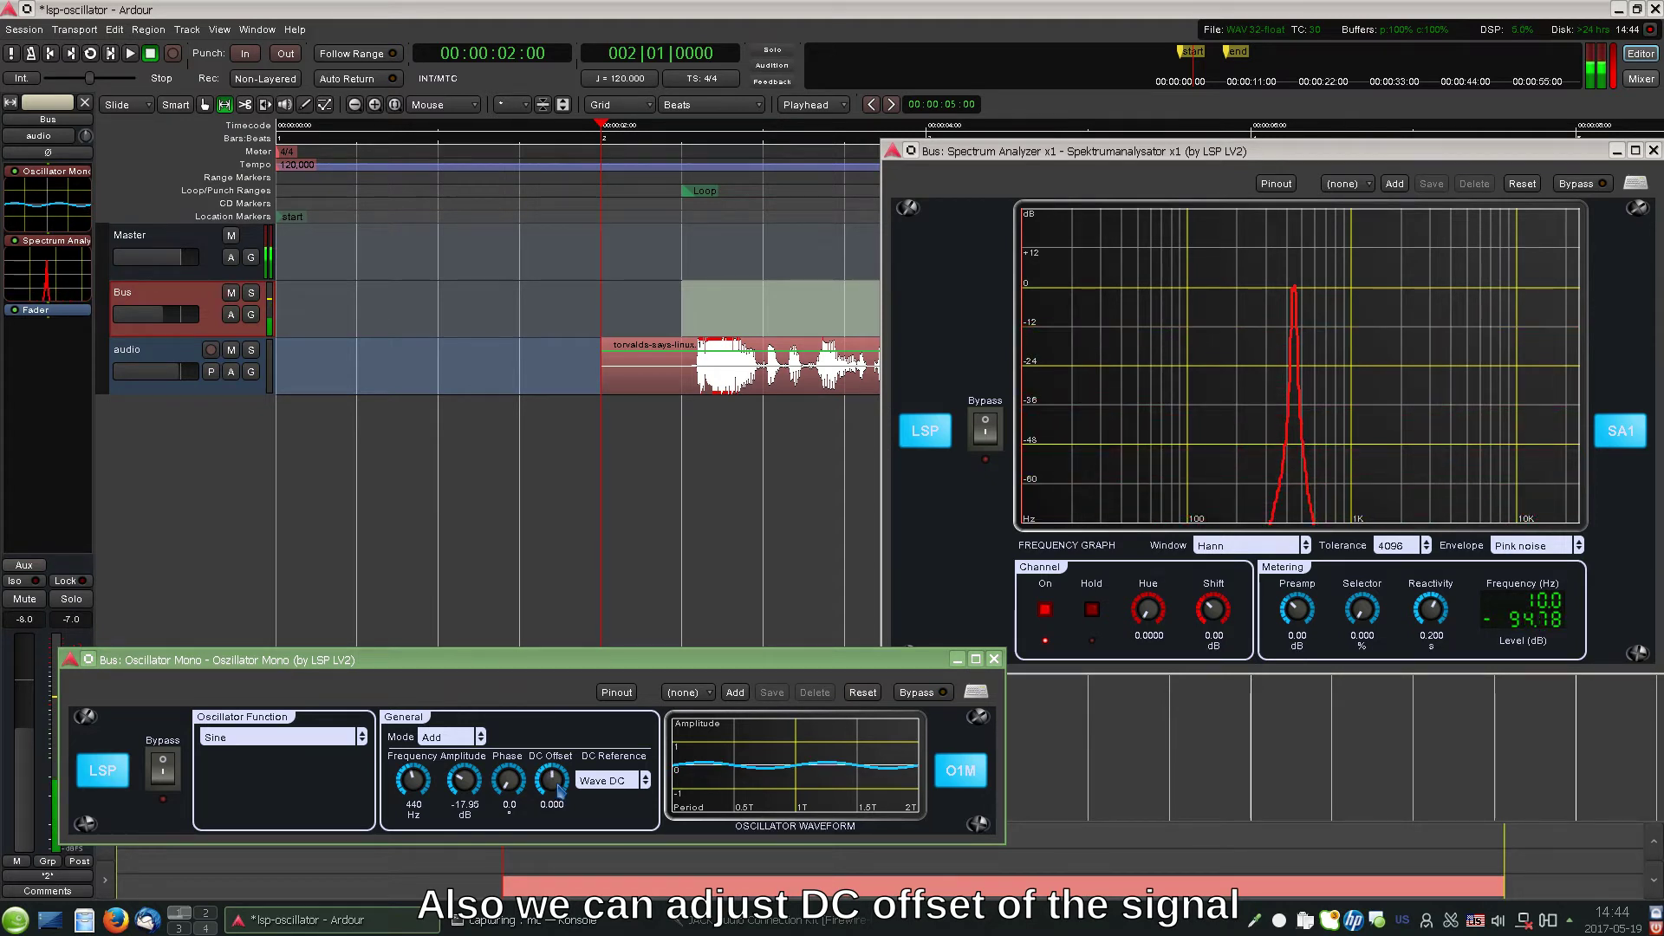
click(287, 737)
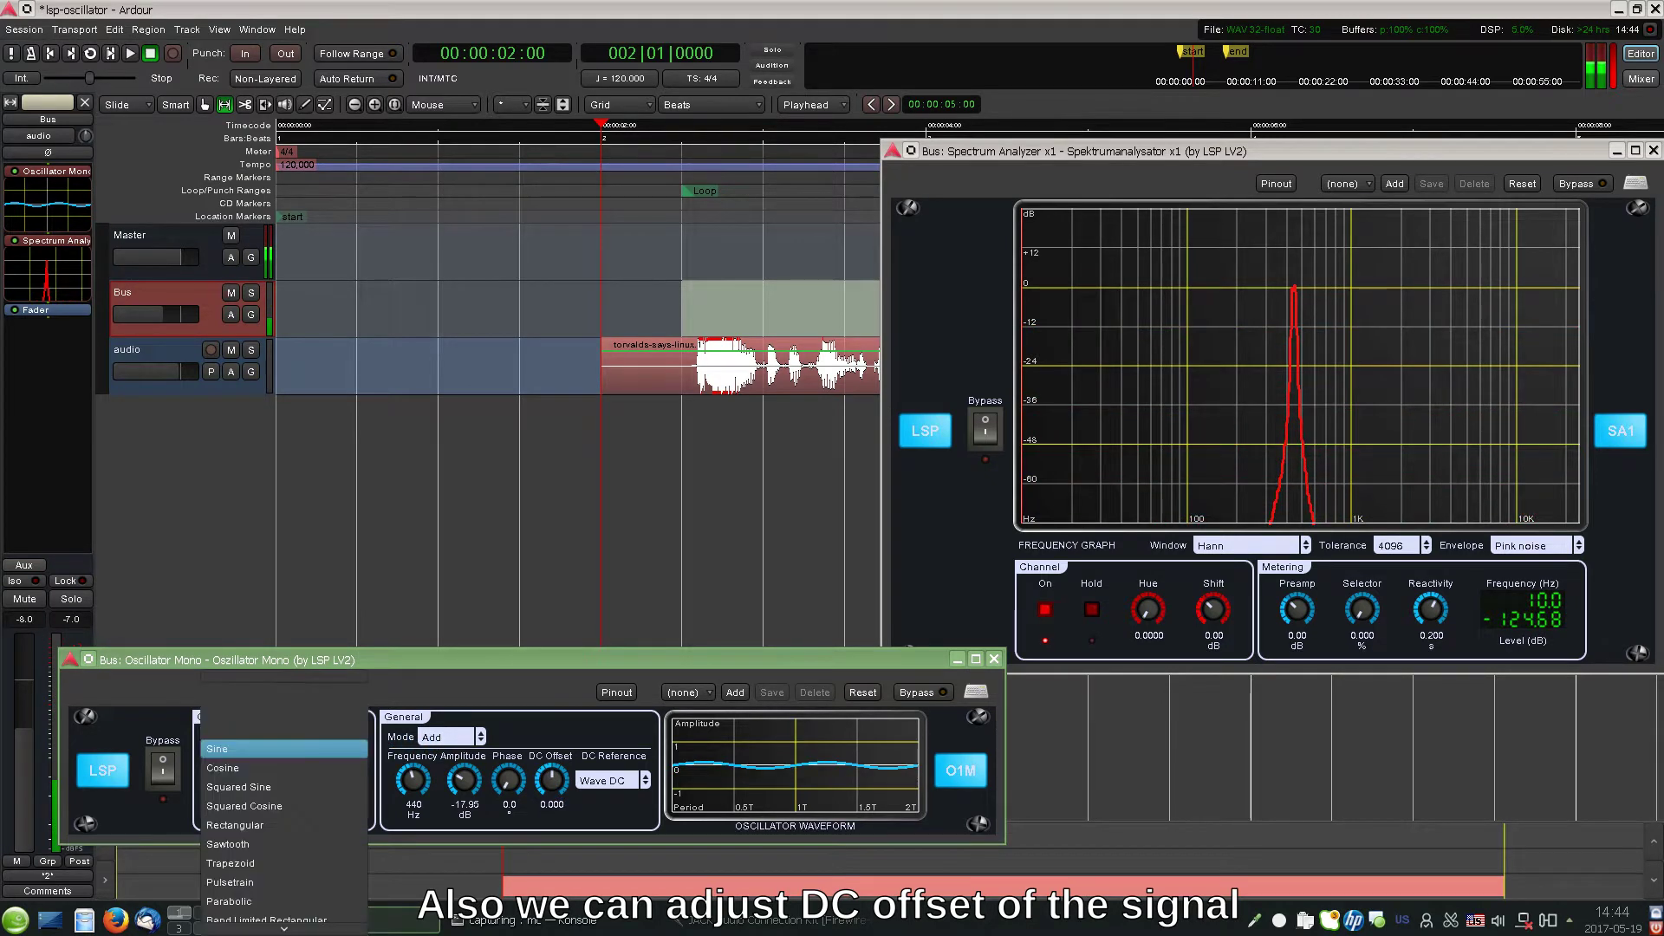
click(286, 770)
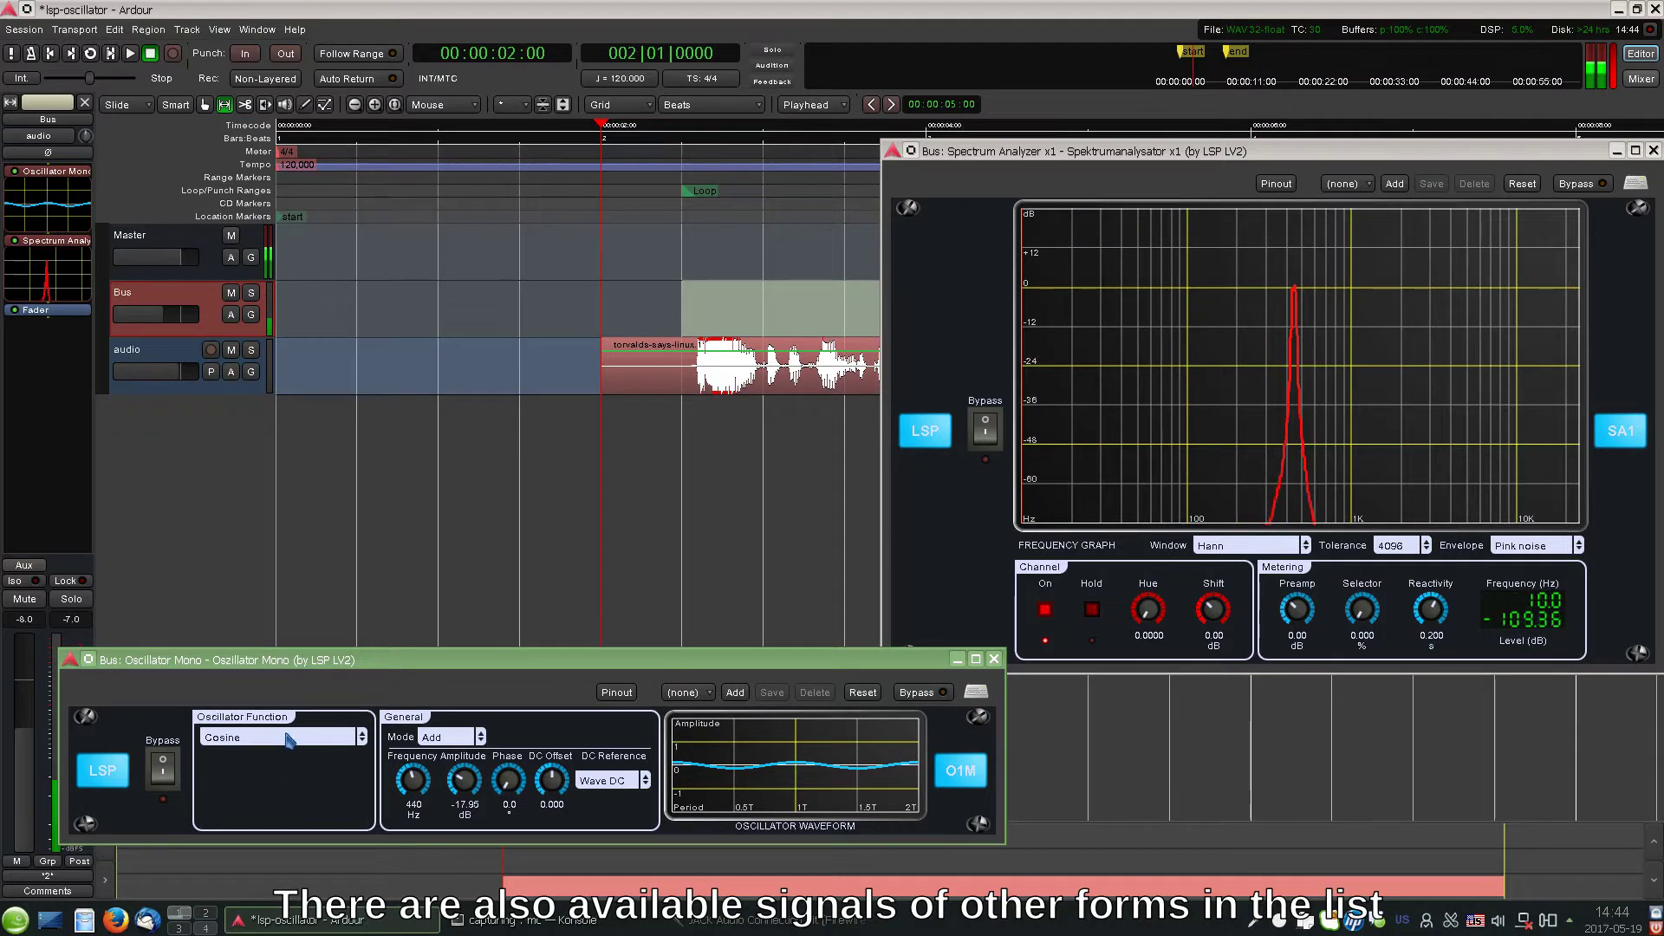
Step: Switch the oscillator function to Squared Sine and raise the amplitude to 0.00 dB
click(287, 737)
click(286, 772)
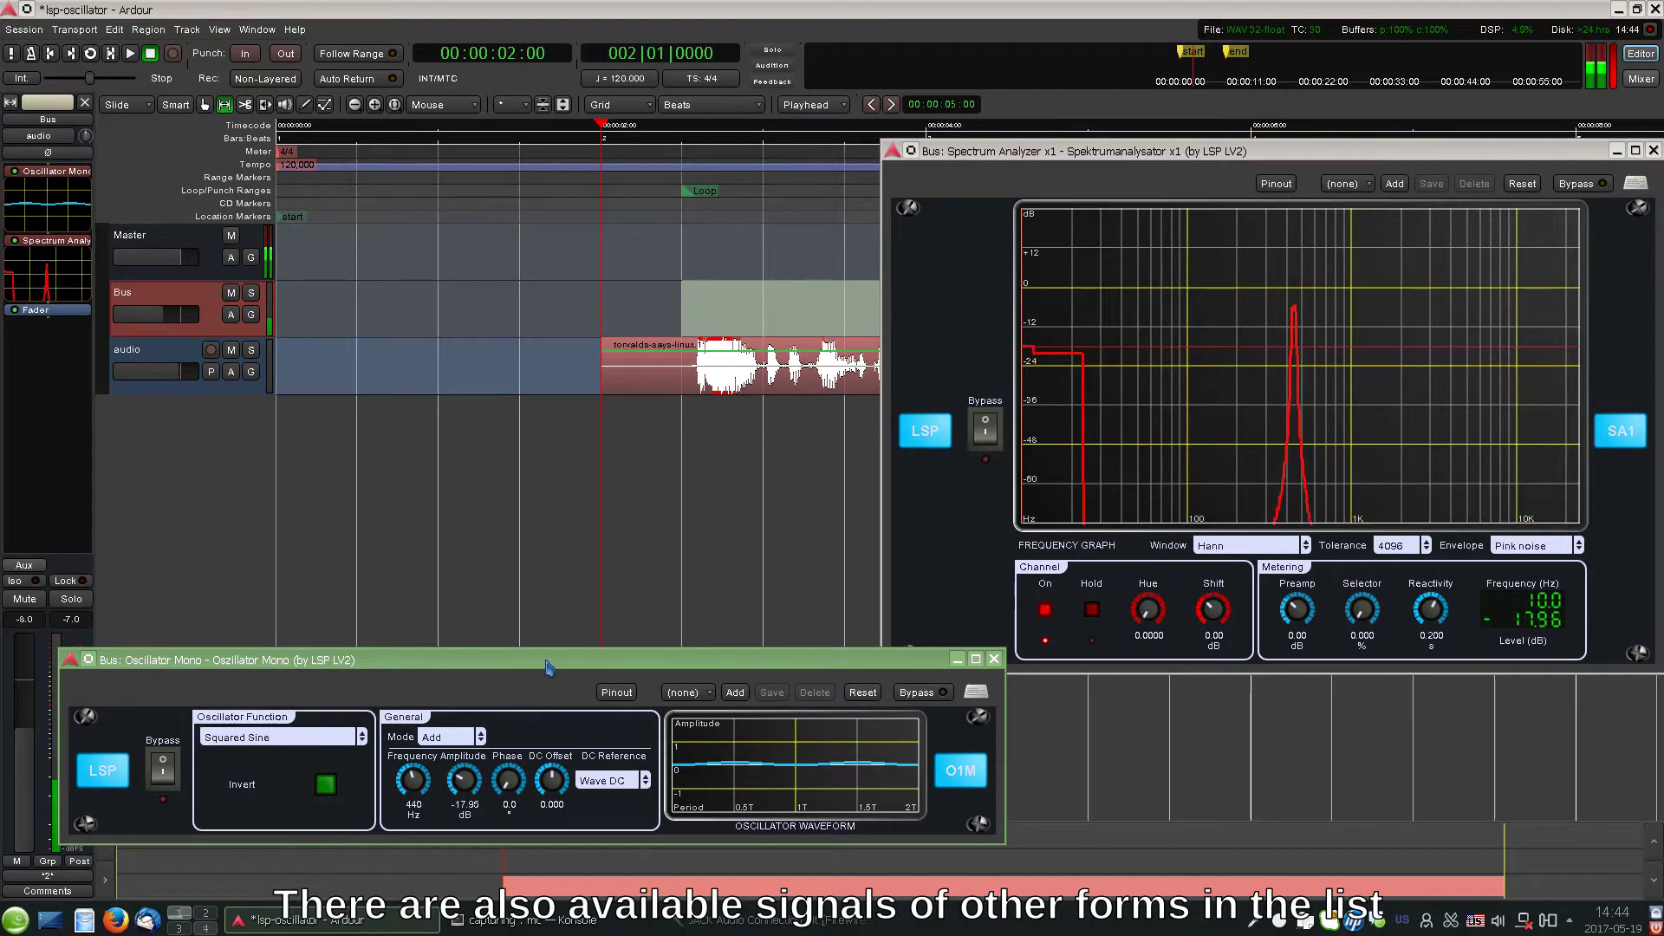
drag(433, 660, 431, 610)
drag(460, 738, 459, 730)
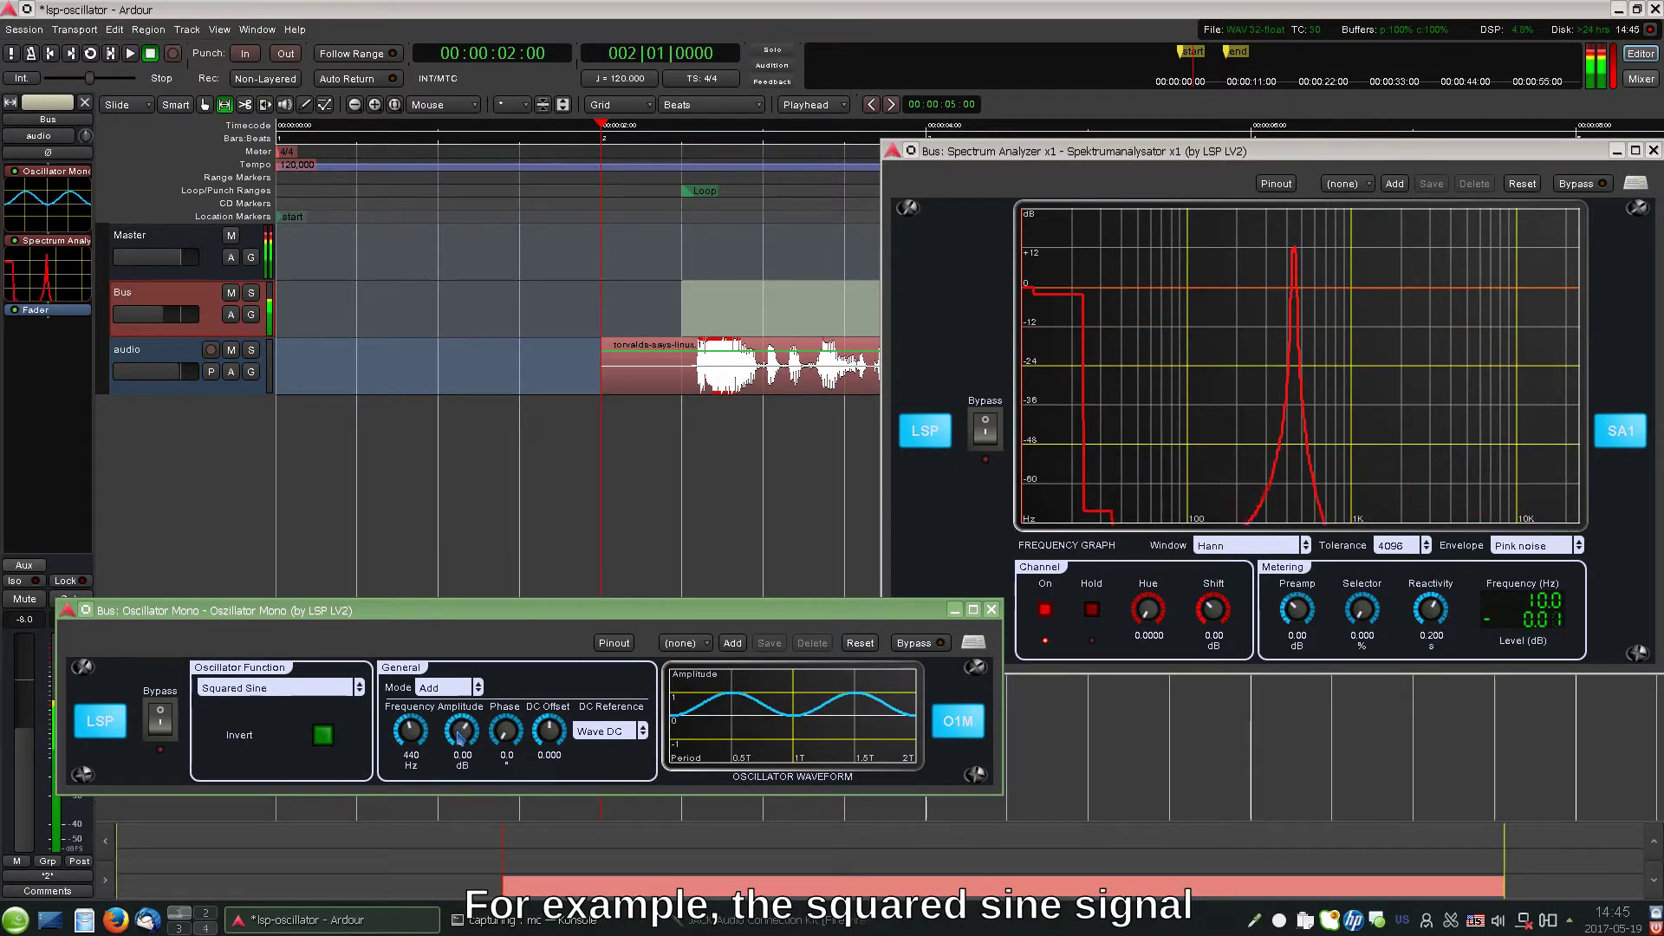
Step: Try the Zero DC reference on the squared sine signal and restore Wave DC
click(597, 735)
click(599, 749)
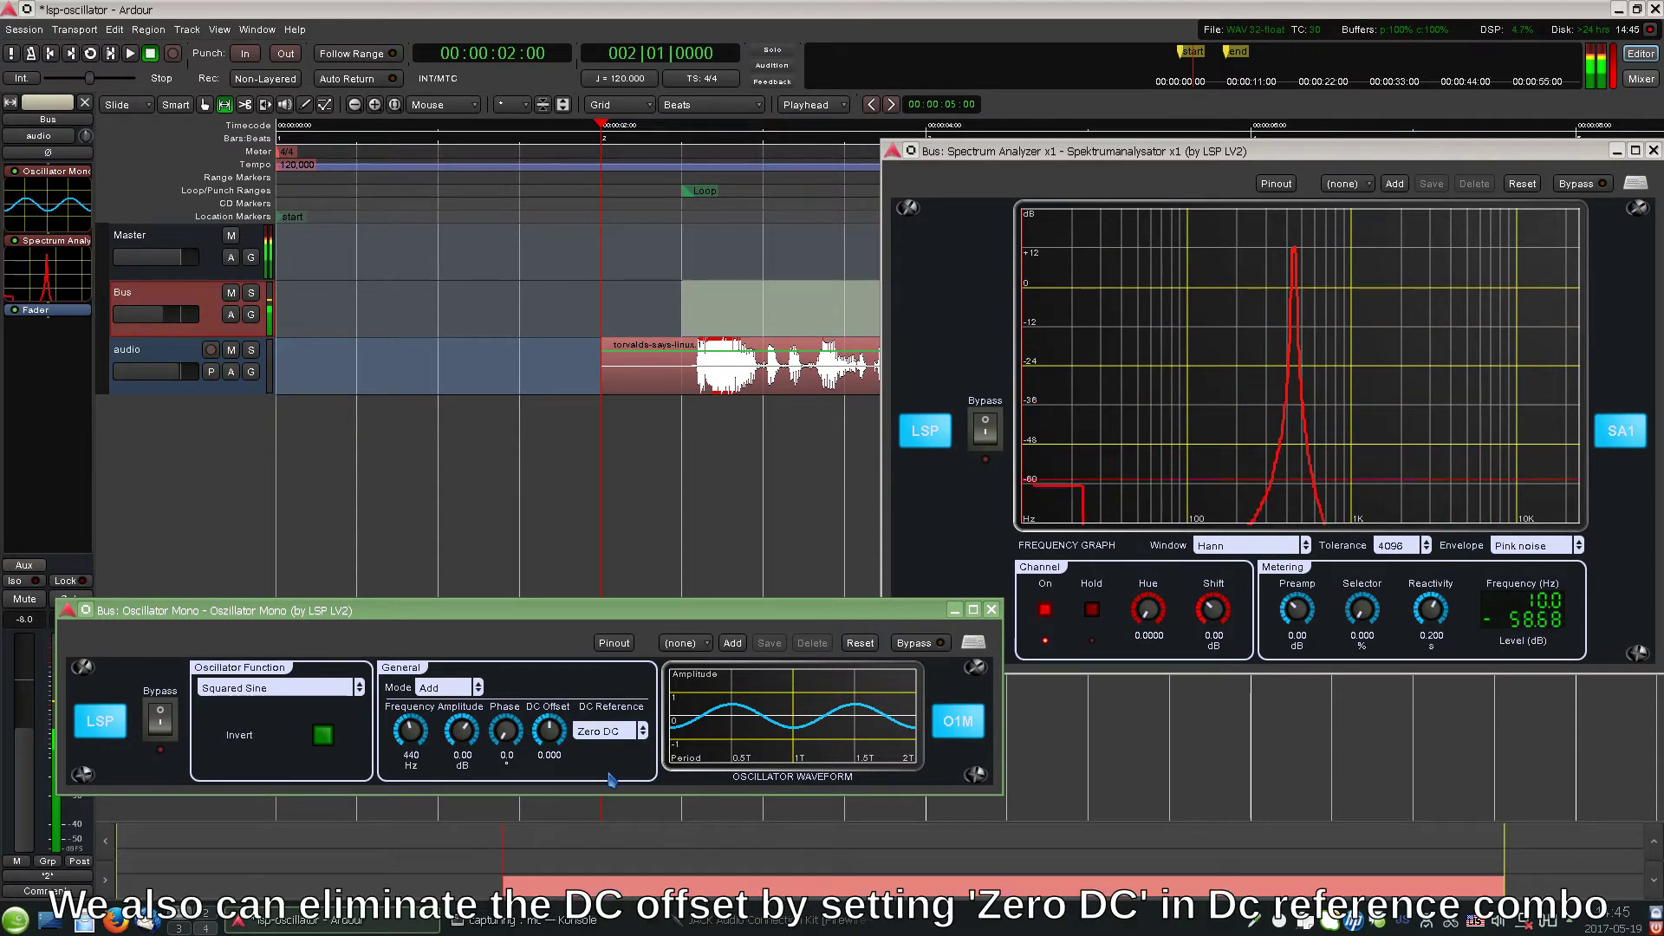
click(607, 731)
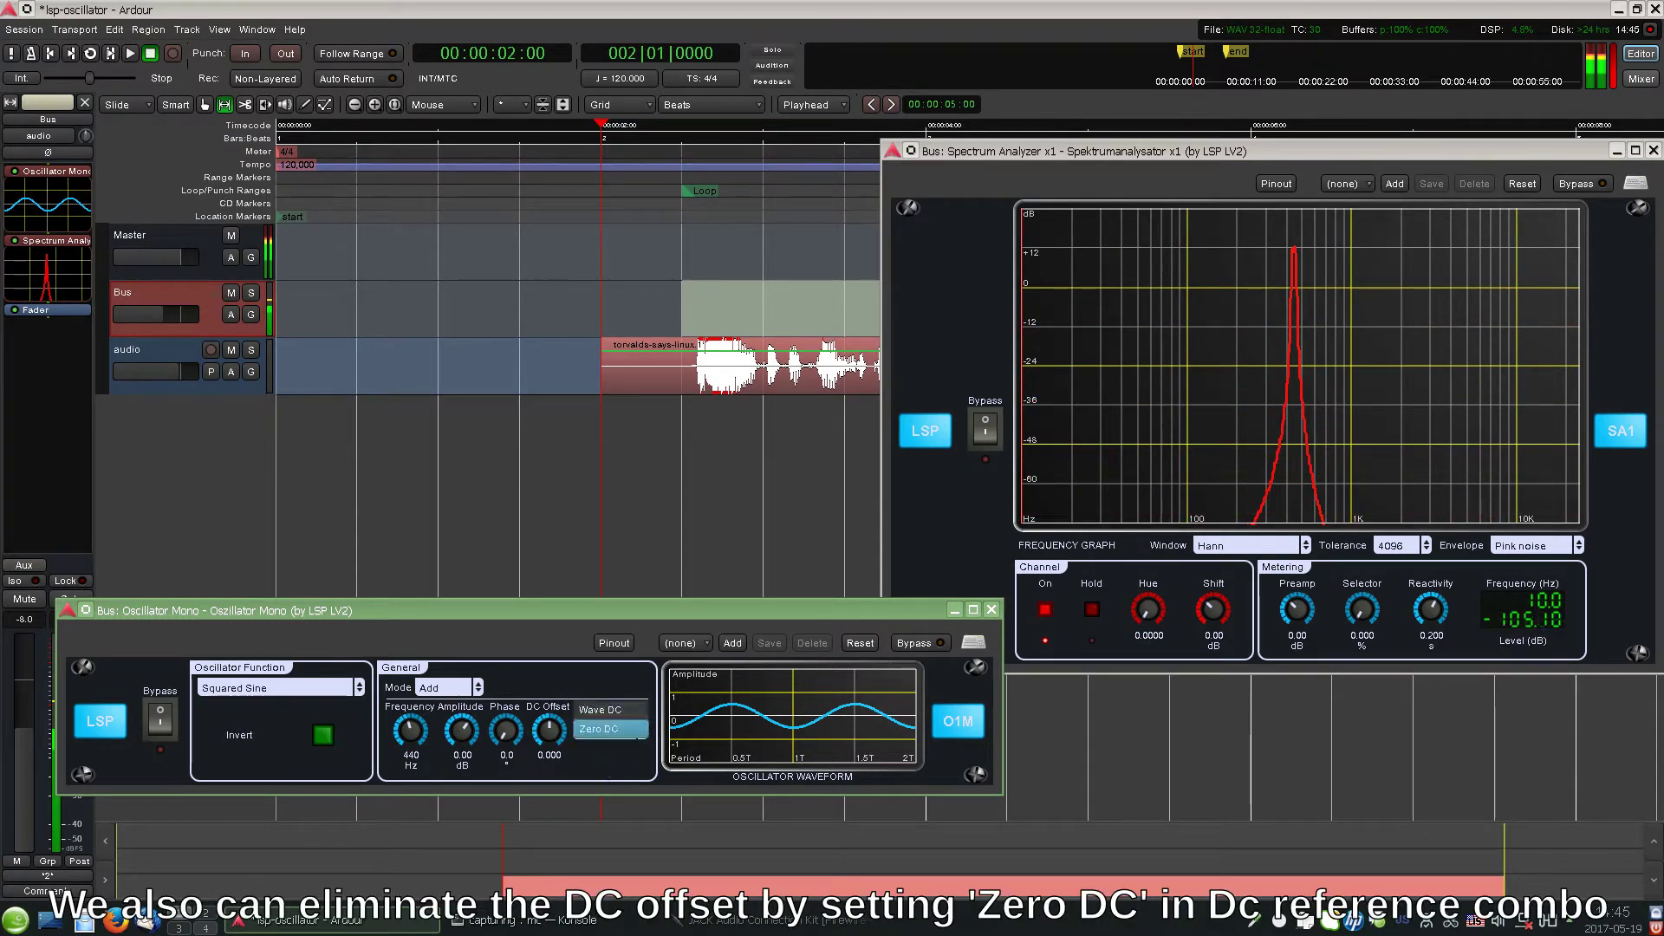
click(606, 713)
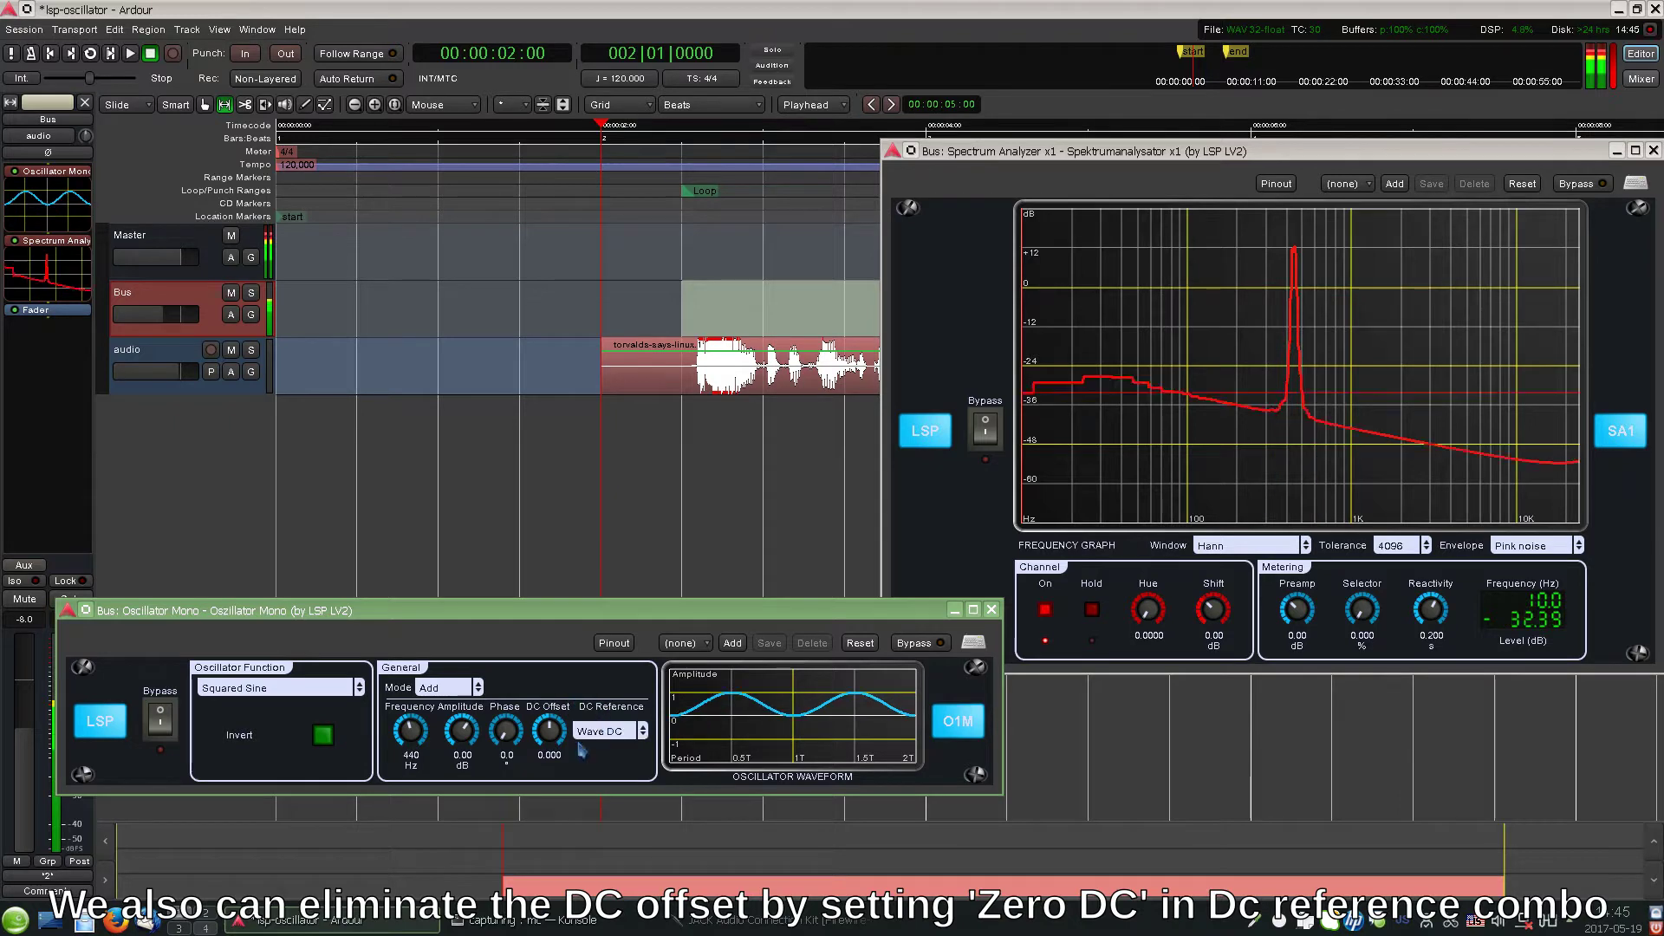
Step: Switch the oscillator function to Rectangular and lower the amplitude to about -15 dB
click(332, 690)
click(342, 732)
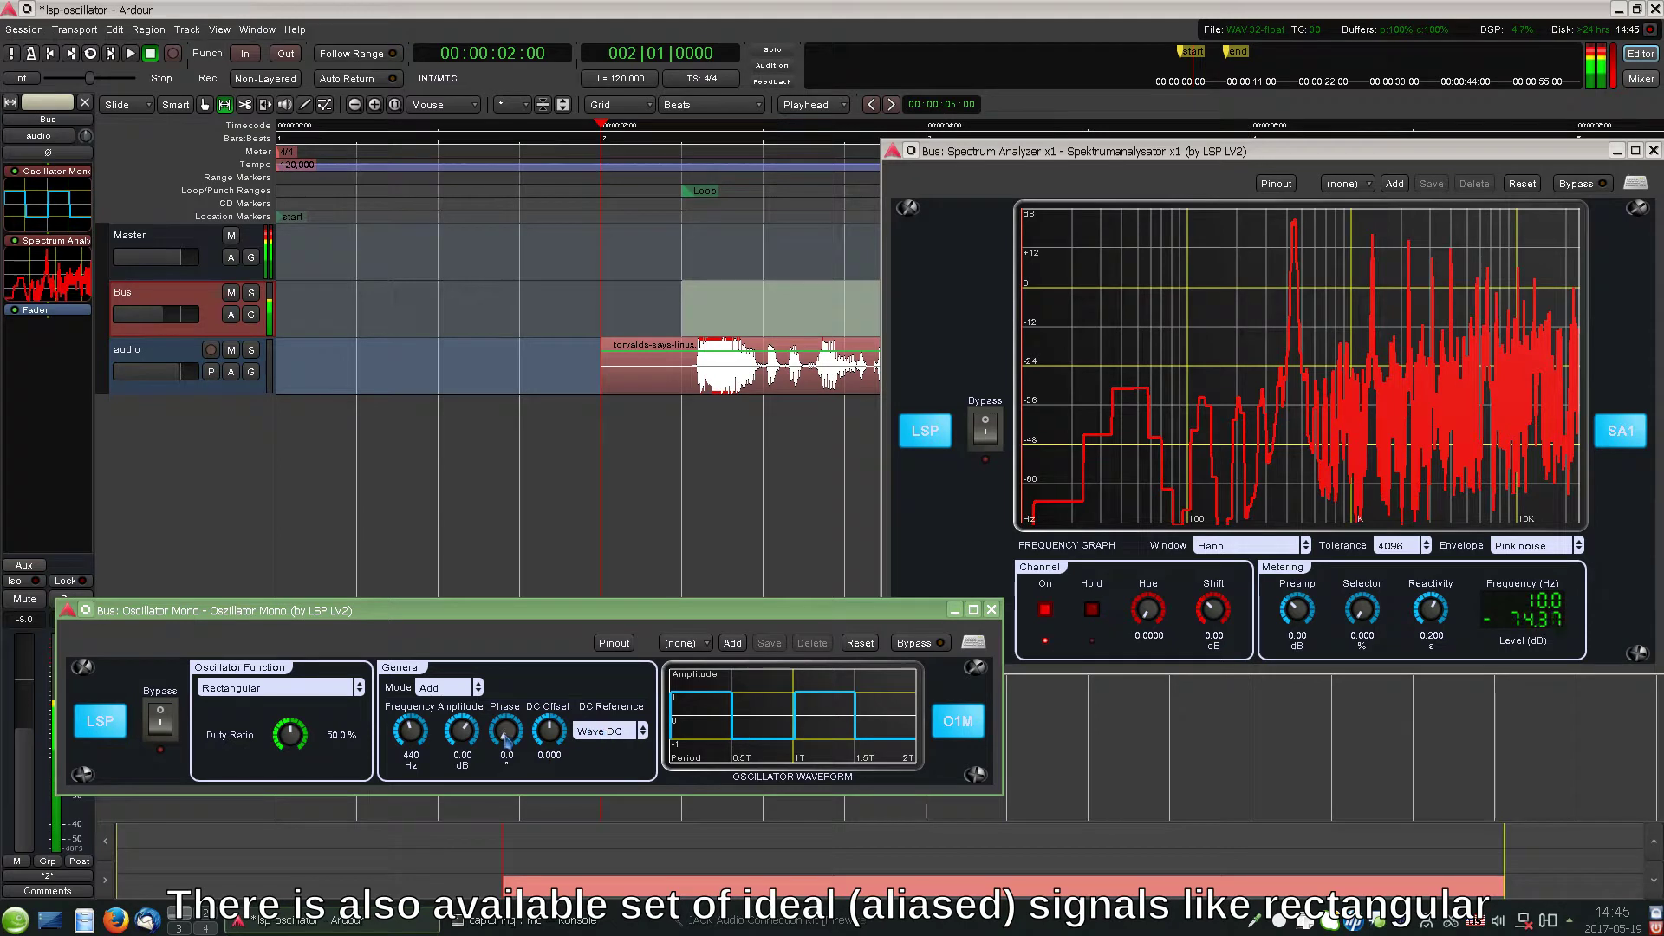
drag(461, 747, 457, 858)
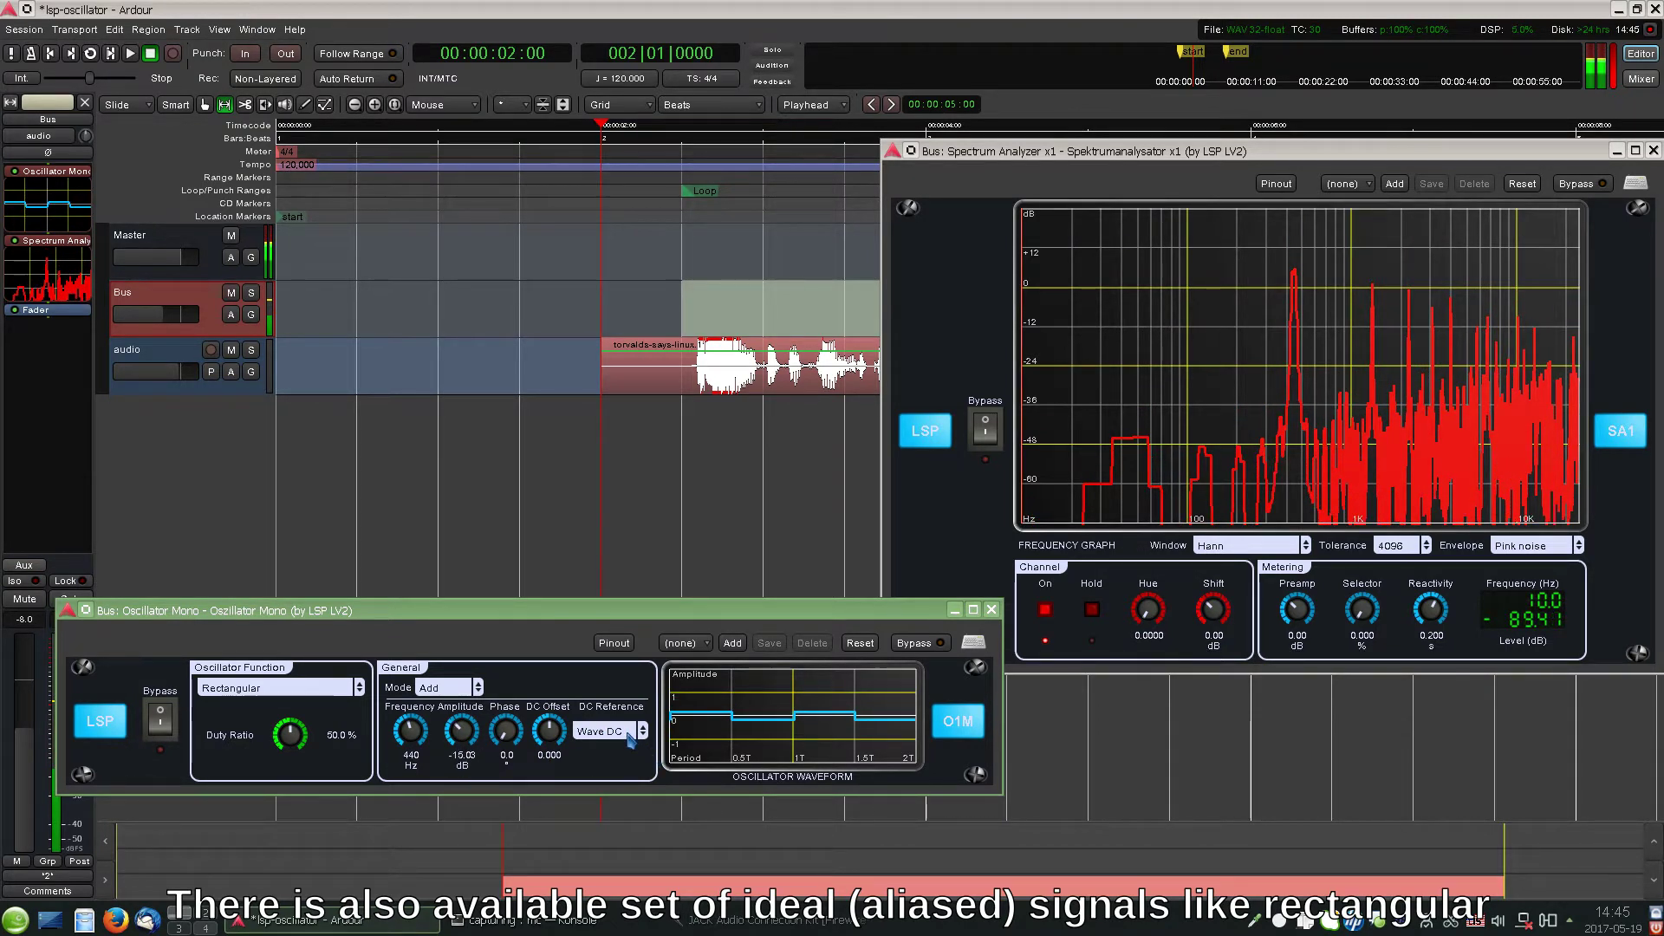
Step: Sweep the oscillator frequency through 1956 Hz and 371 Hz to 726 Hz, and set the spectrum analyzer's envelope to White noise
drag(413, 732, 451, 602)
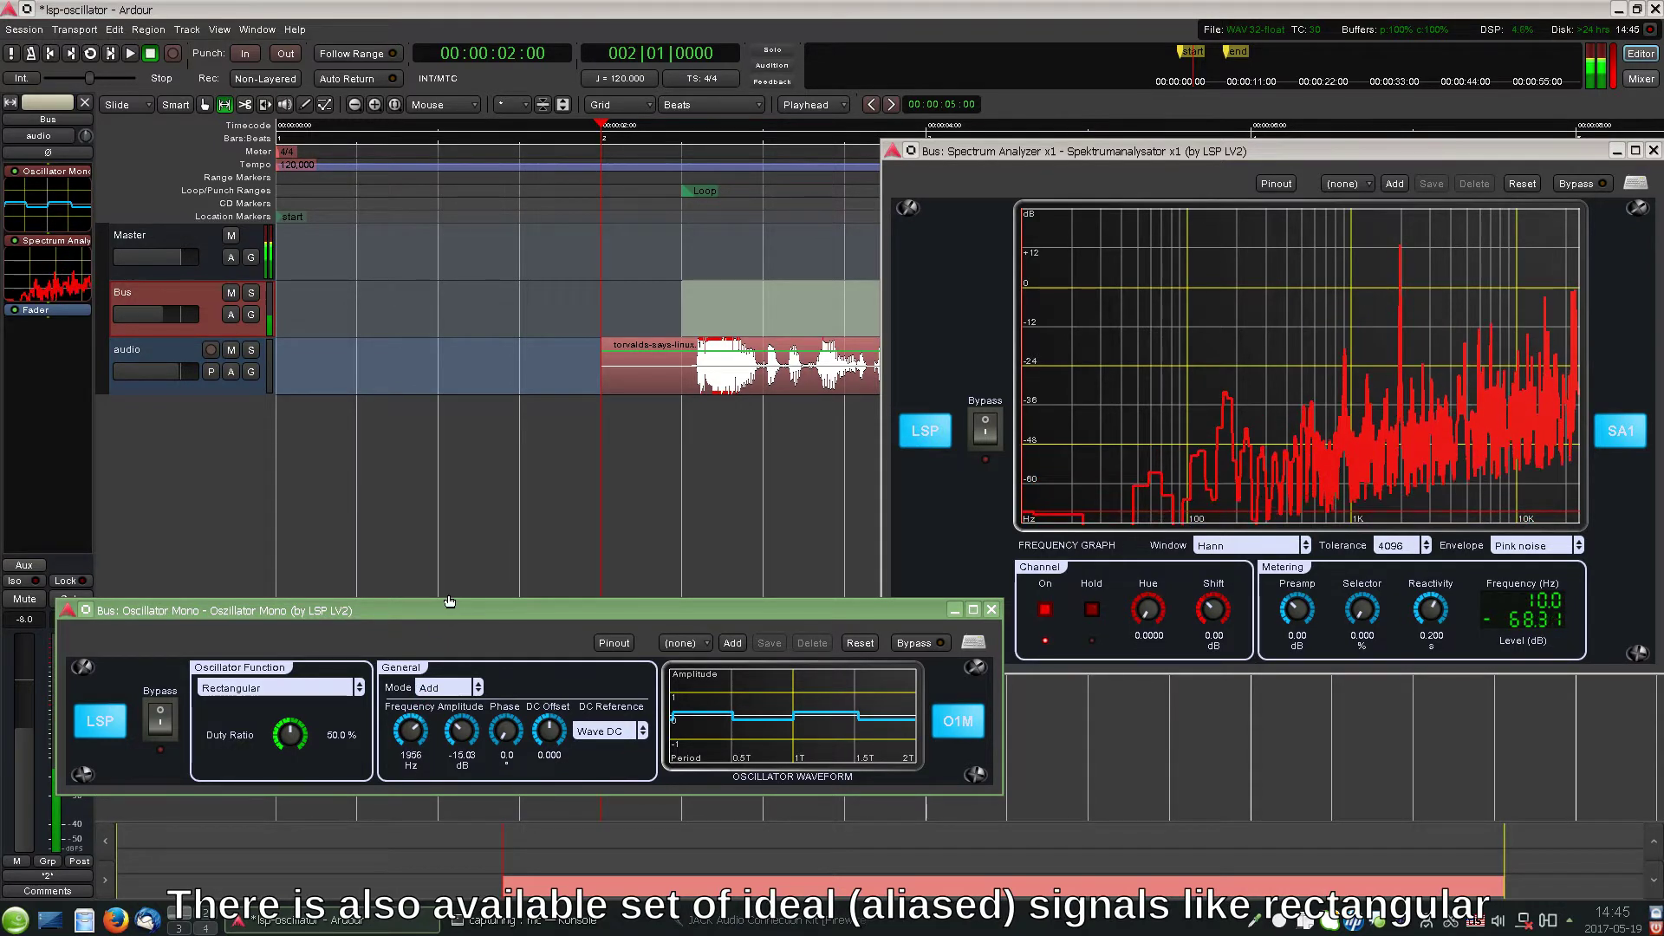
drag(416, 735, 401, 881)
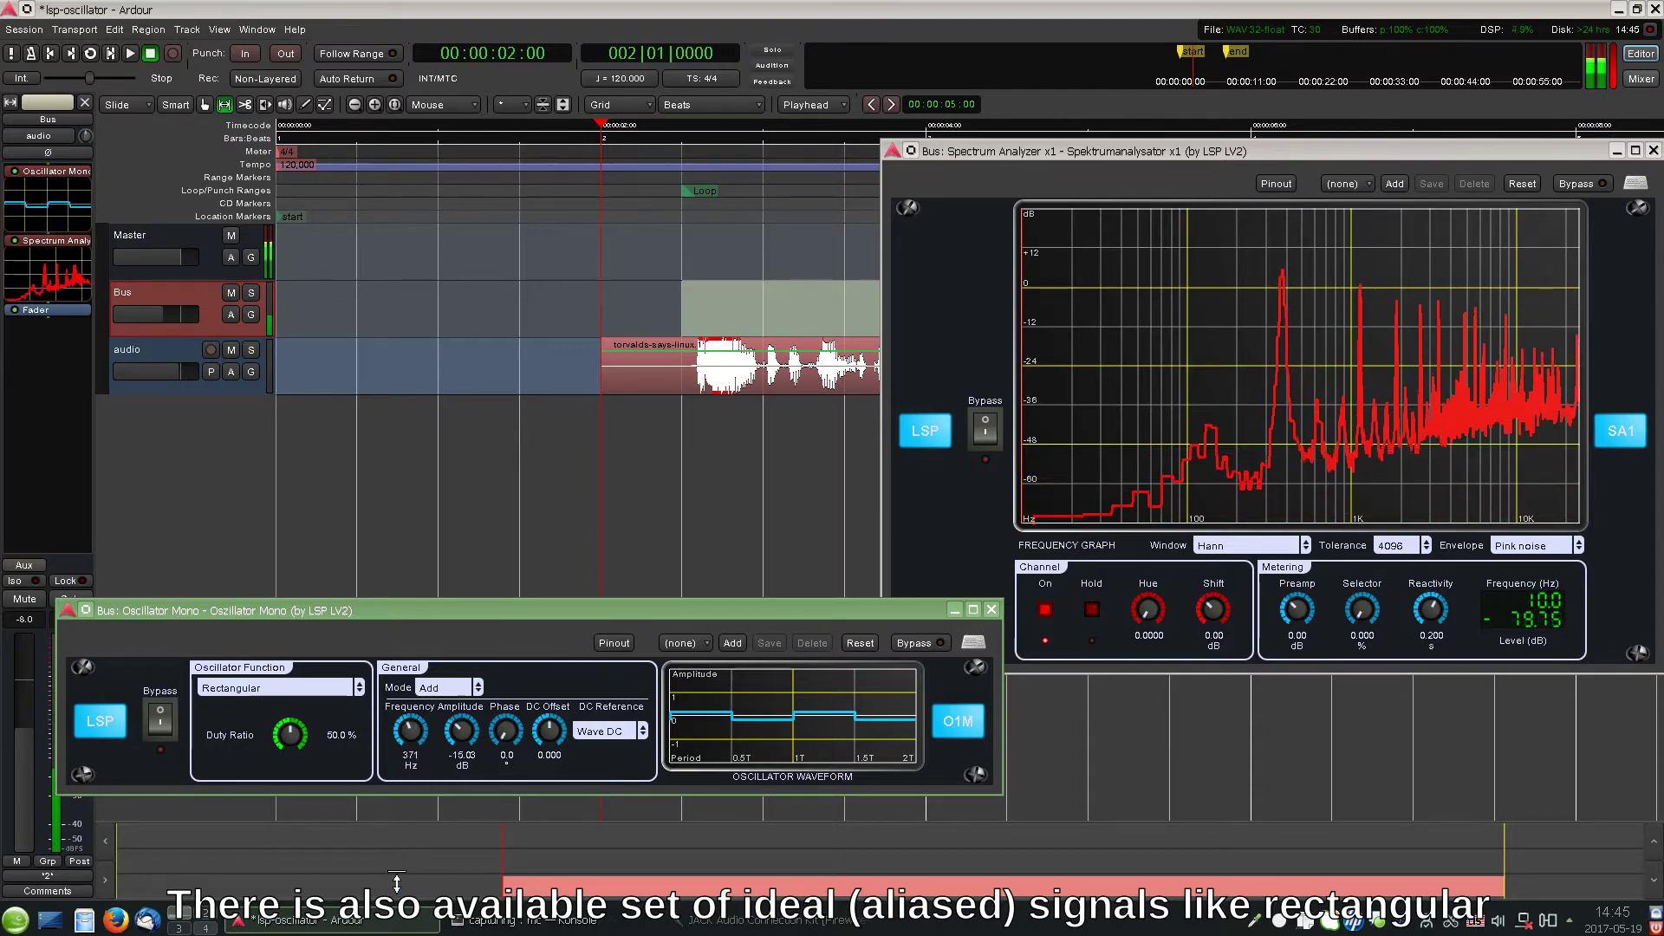
click(1531, 545)
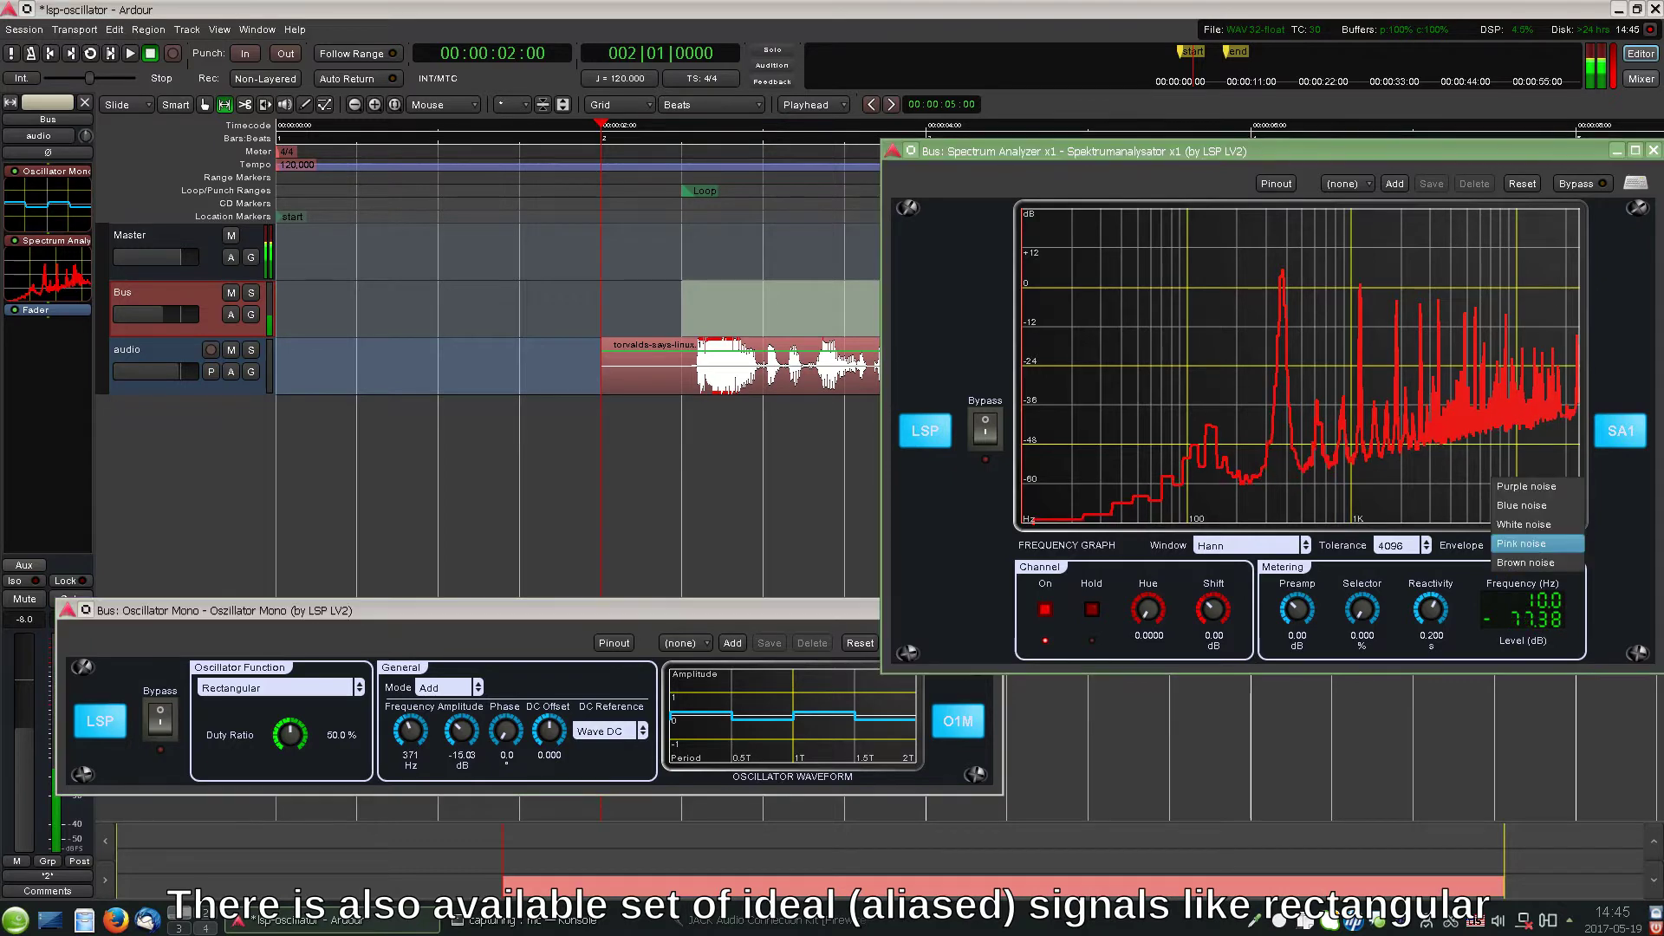
click(1536, 524)
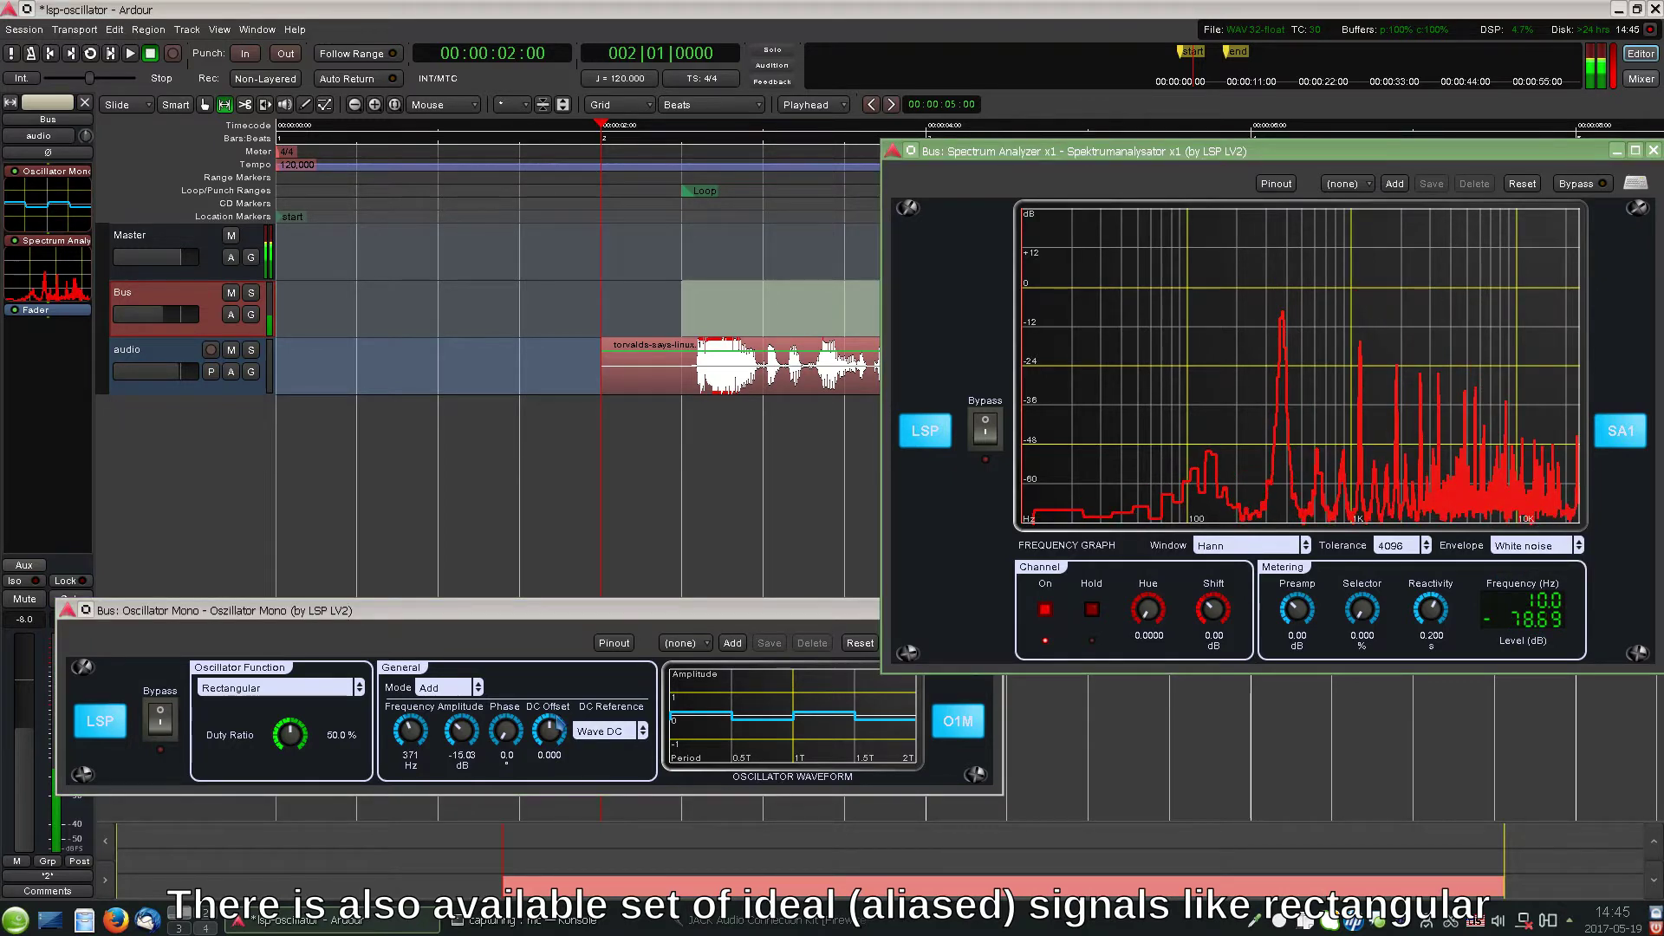
drag(405, 733, 434, 691)
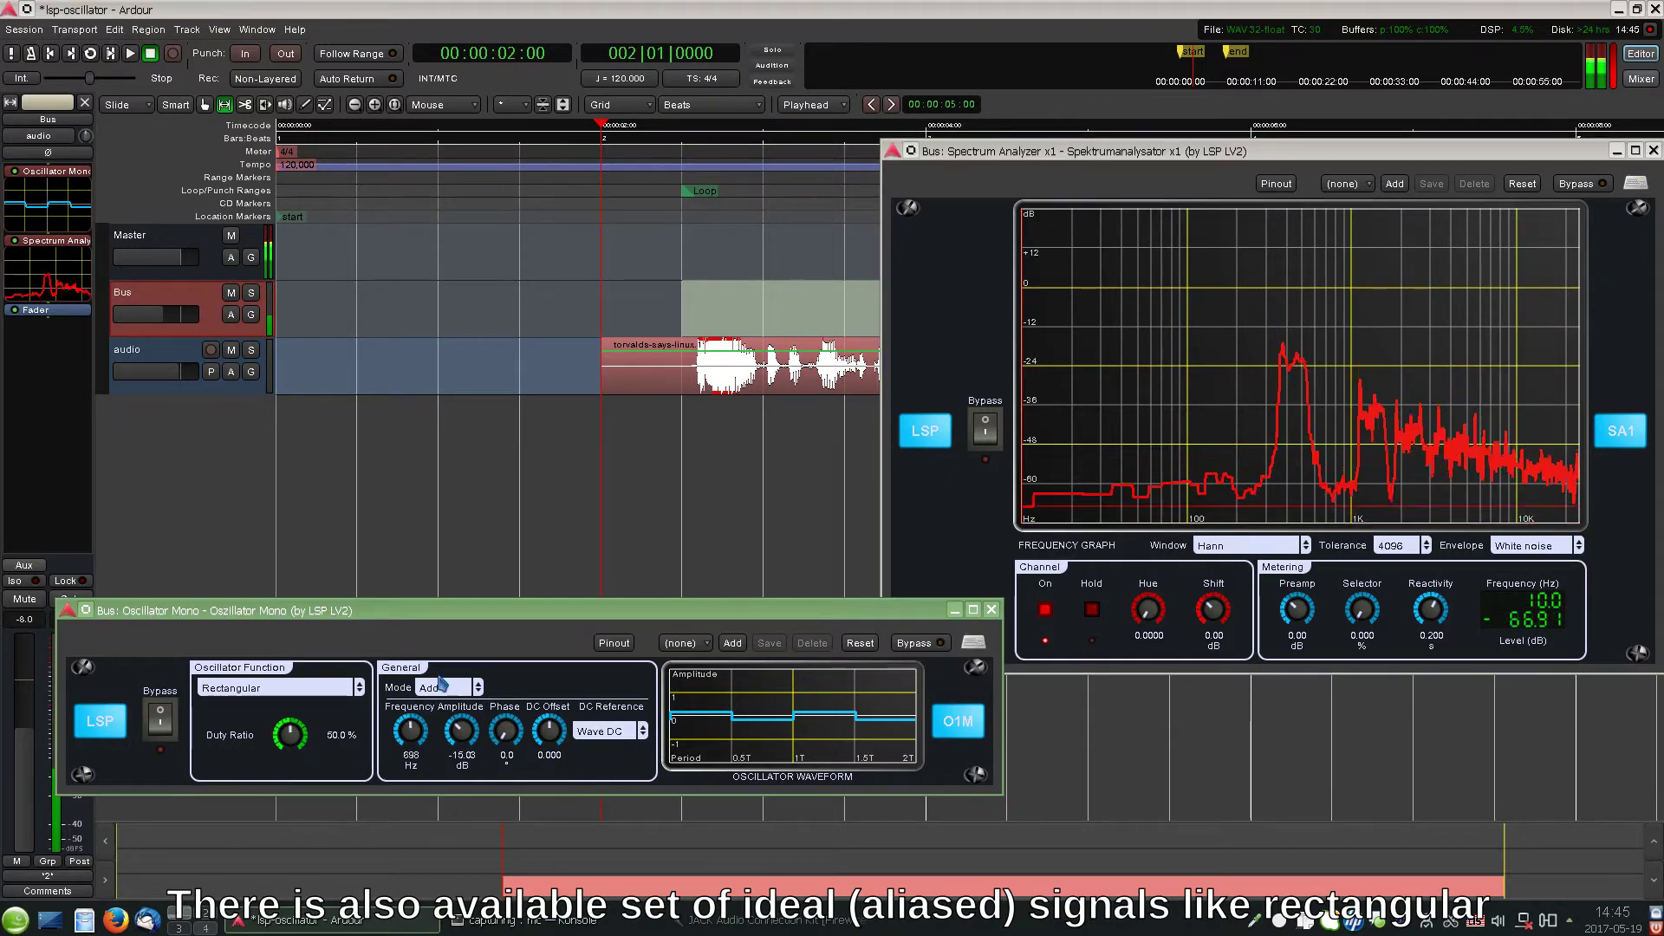
Step: Vary the rectangular signal's duty ratio through 73.8 %, 35.0 % and 42.0 %, and set the DC reference to Zero DC
drag(289, 745, 326, 617)
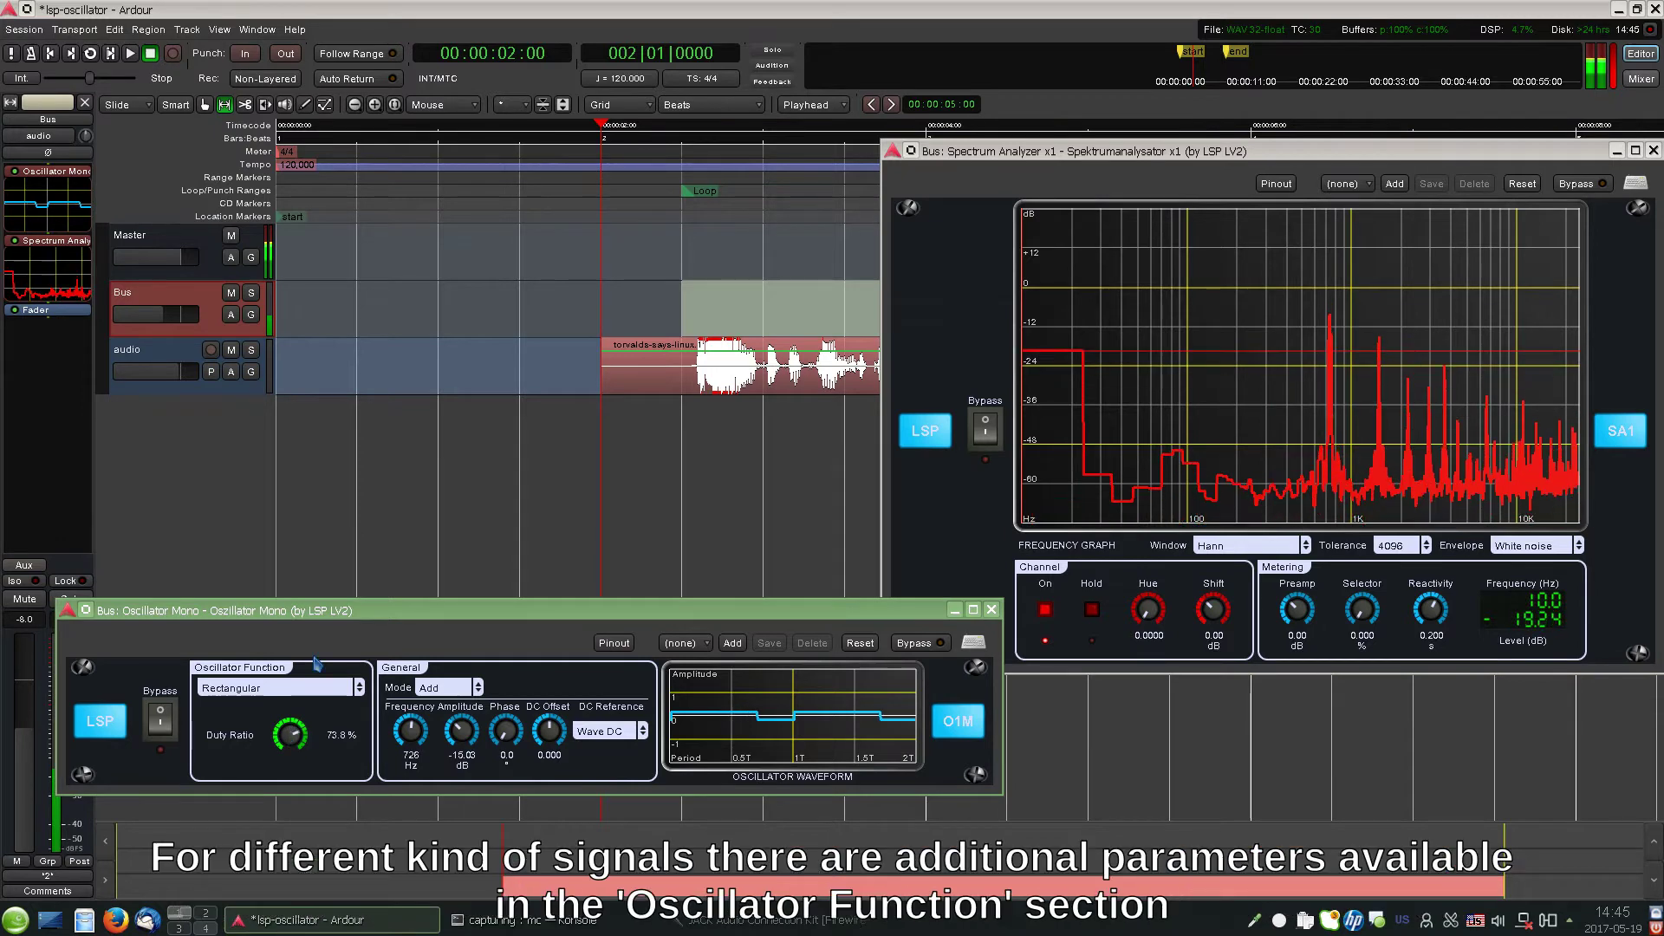
drag(291, 735, 293, 806)
click(607, 730)
click(612, 756)
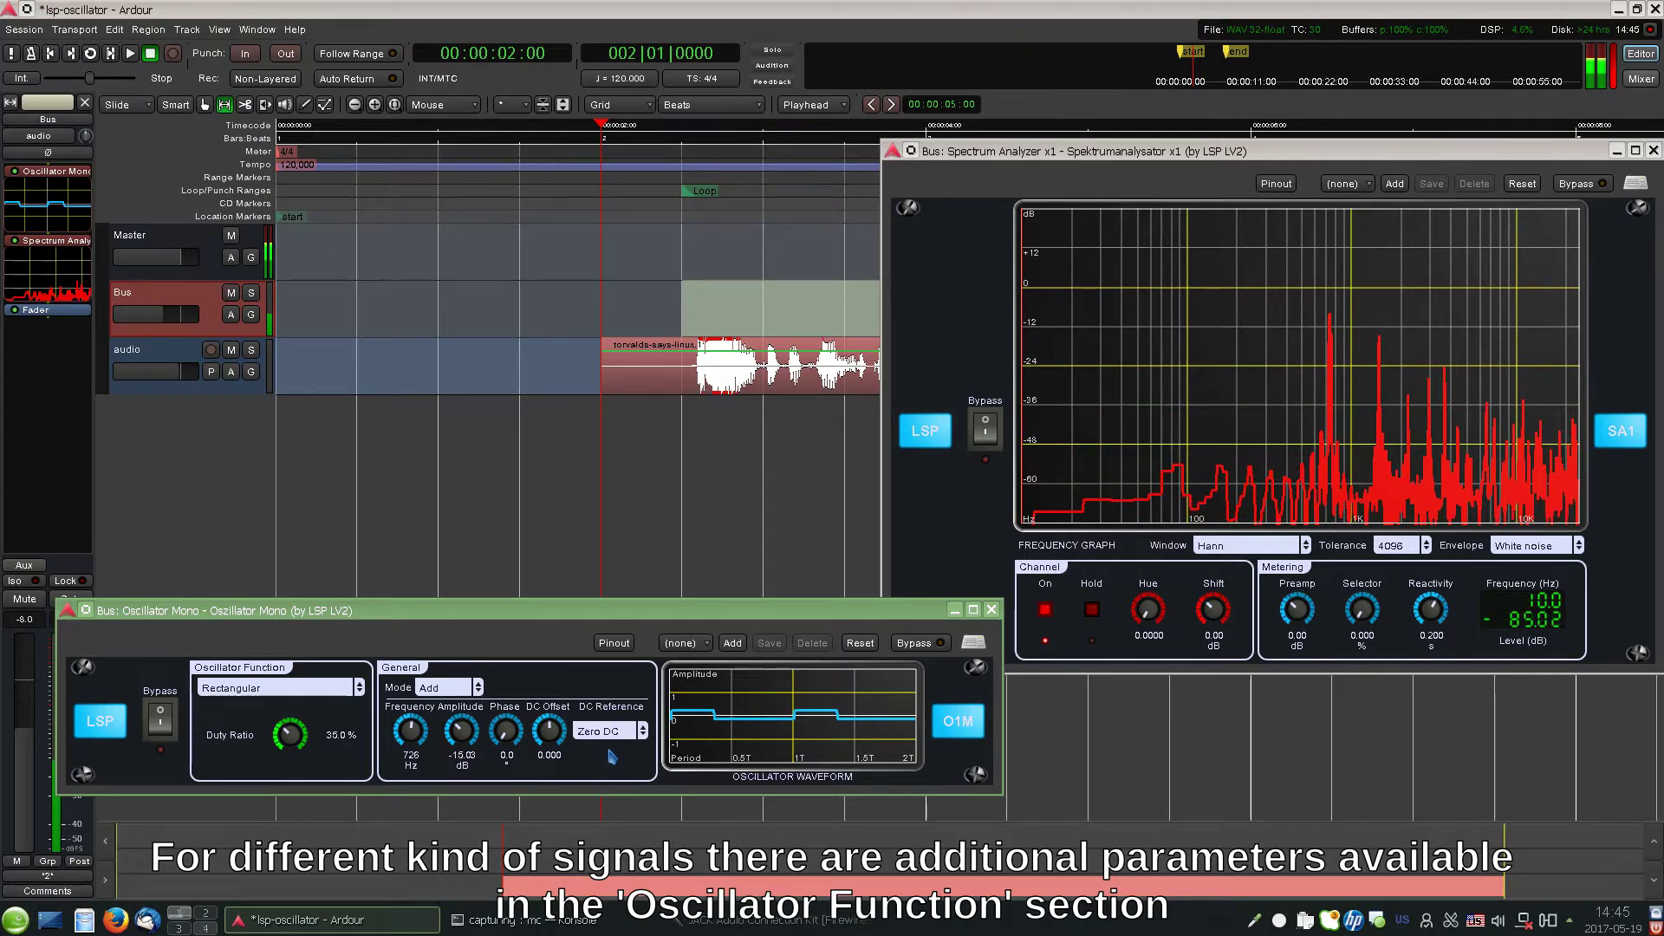
drag(298, 747, 342, 617)
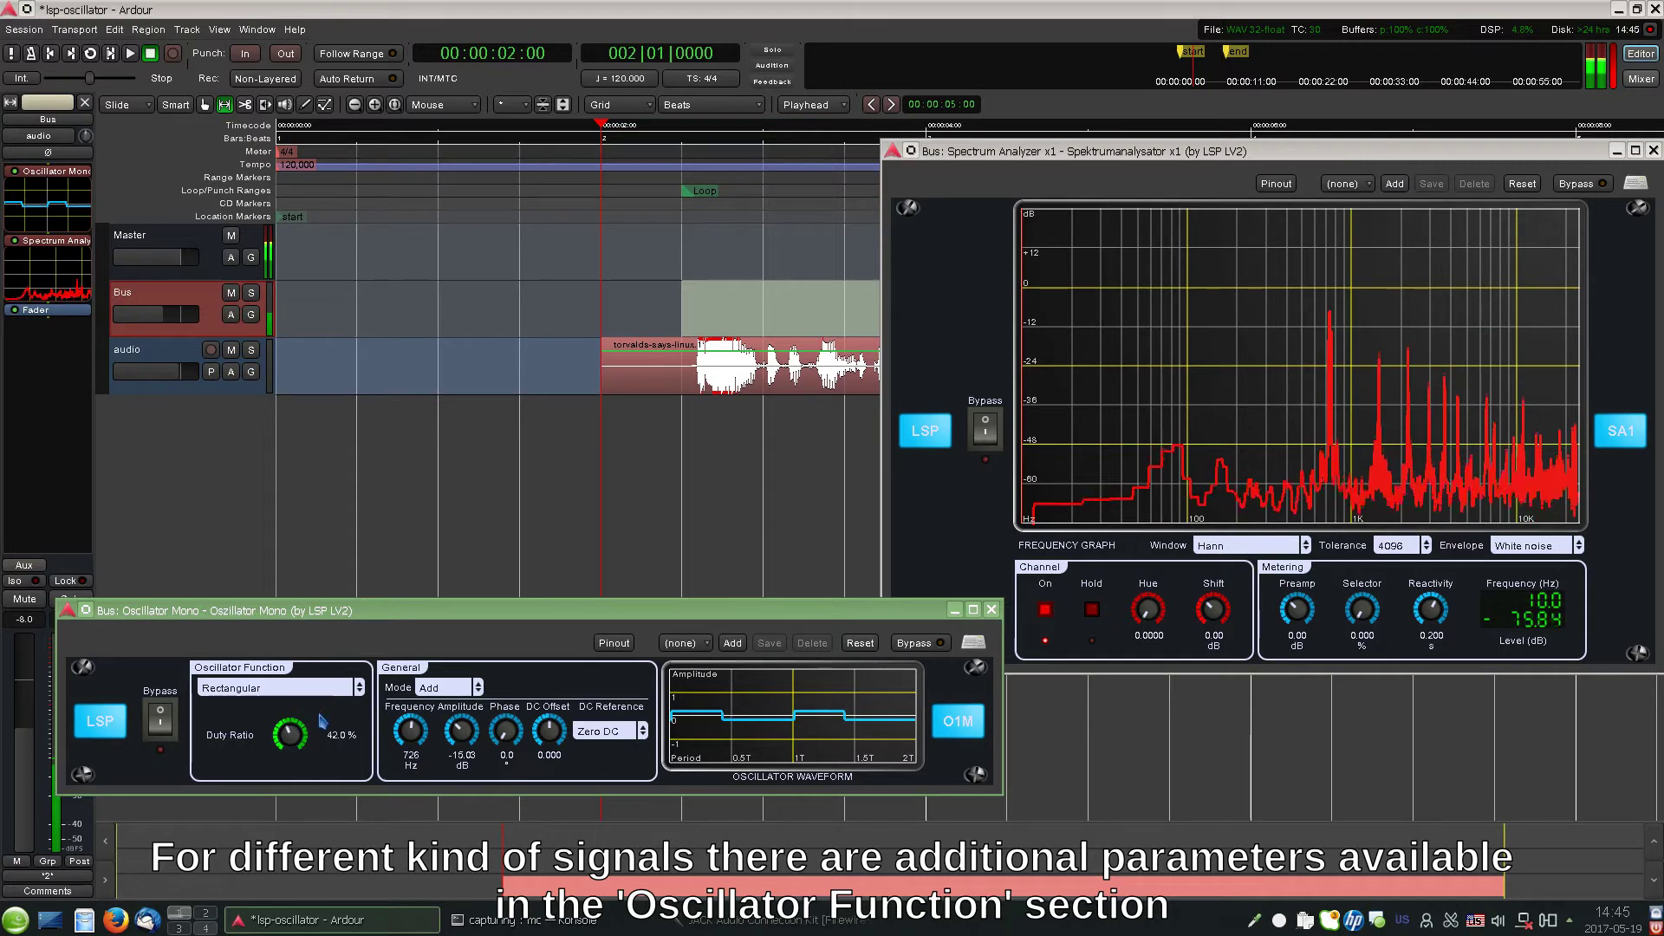
Step: Switch the oscillator function to Sawtooth and lower the frequency to 117 Hz
click(296, 691)
click(299, 704)
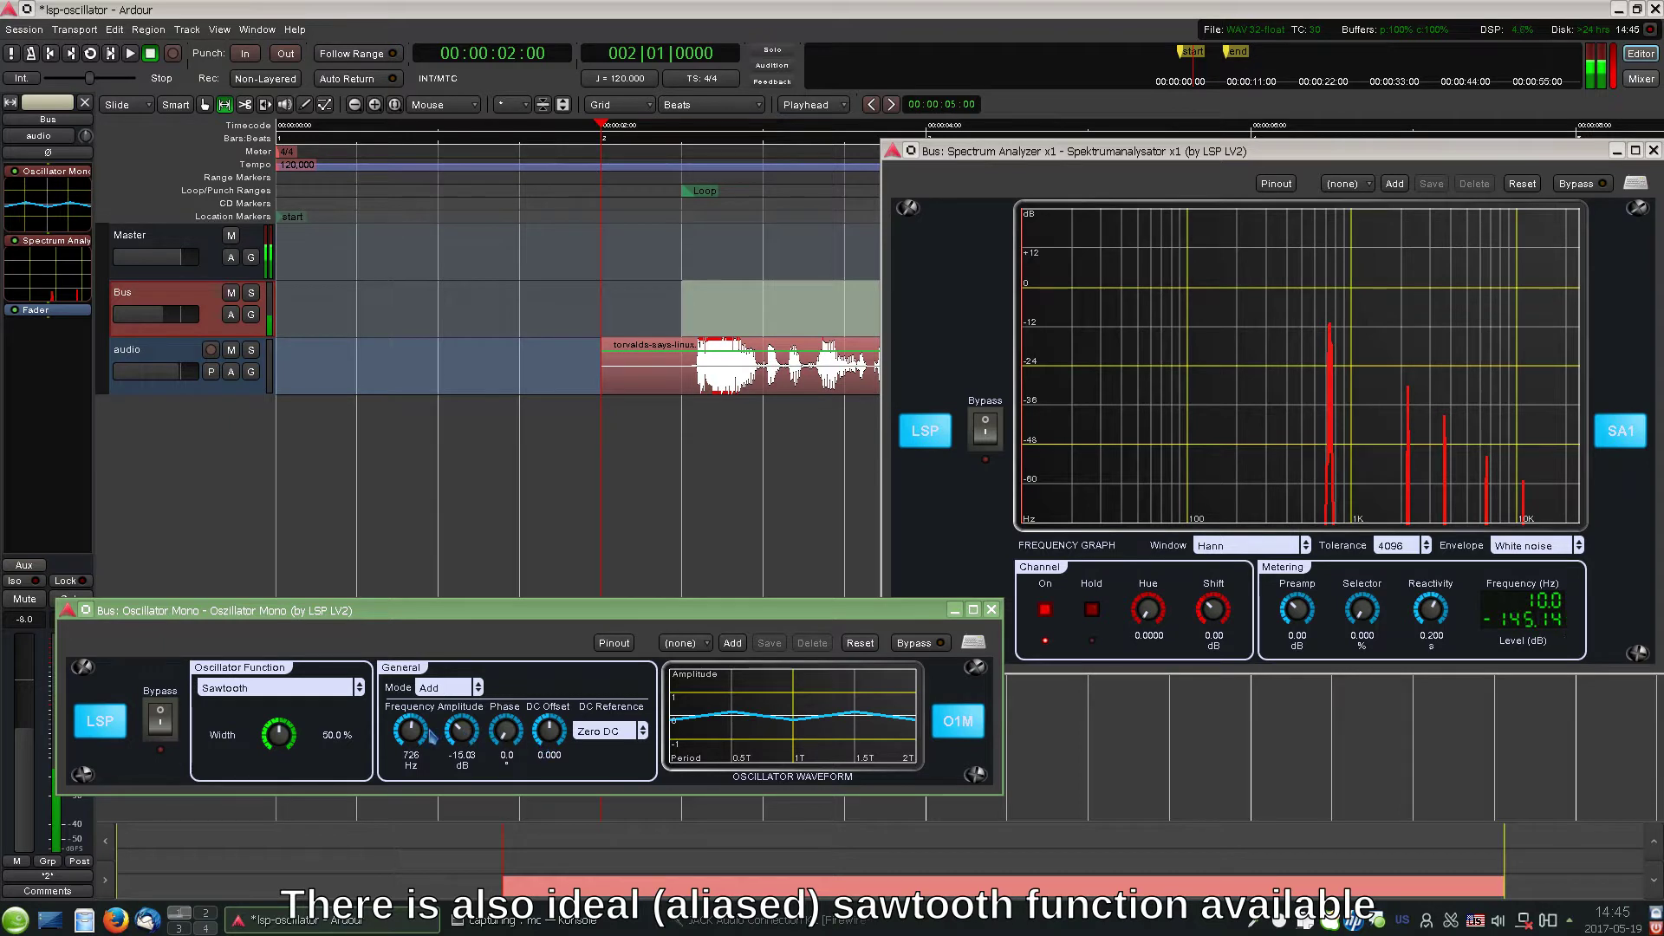
drag(417, 754, 407, 895)
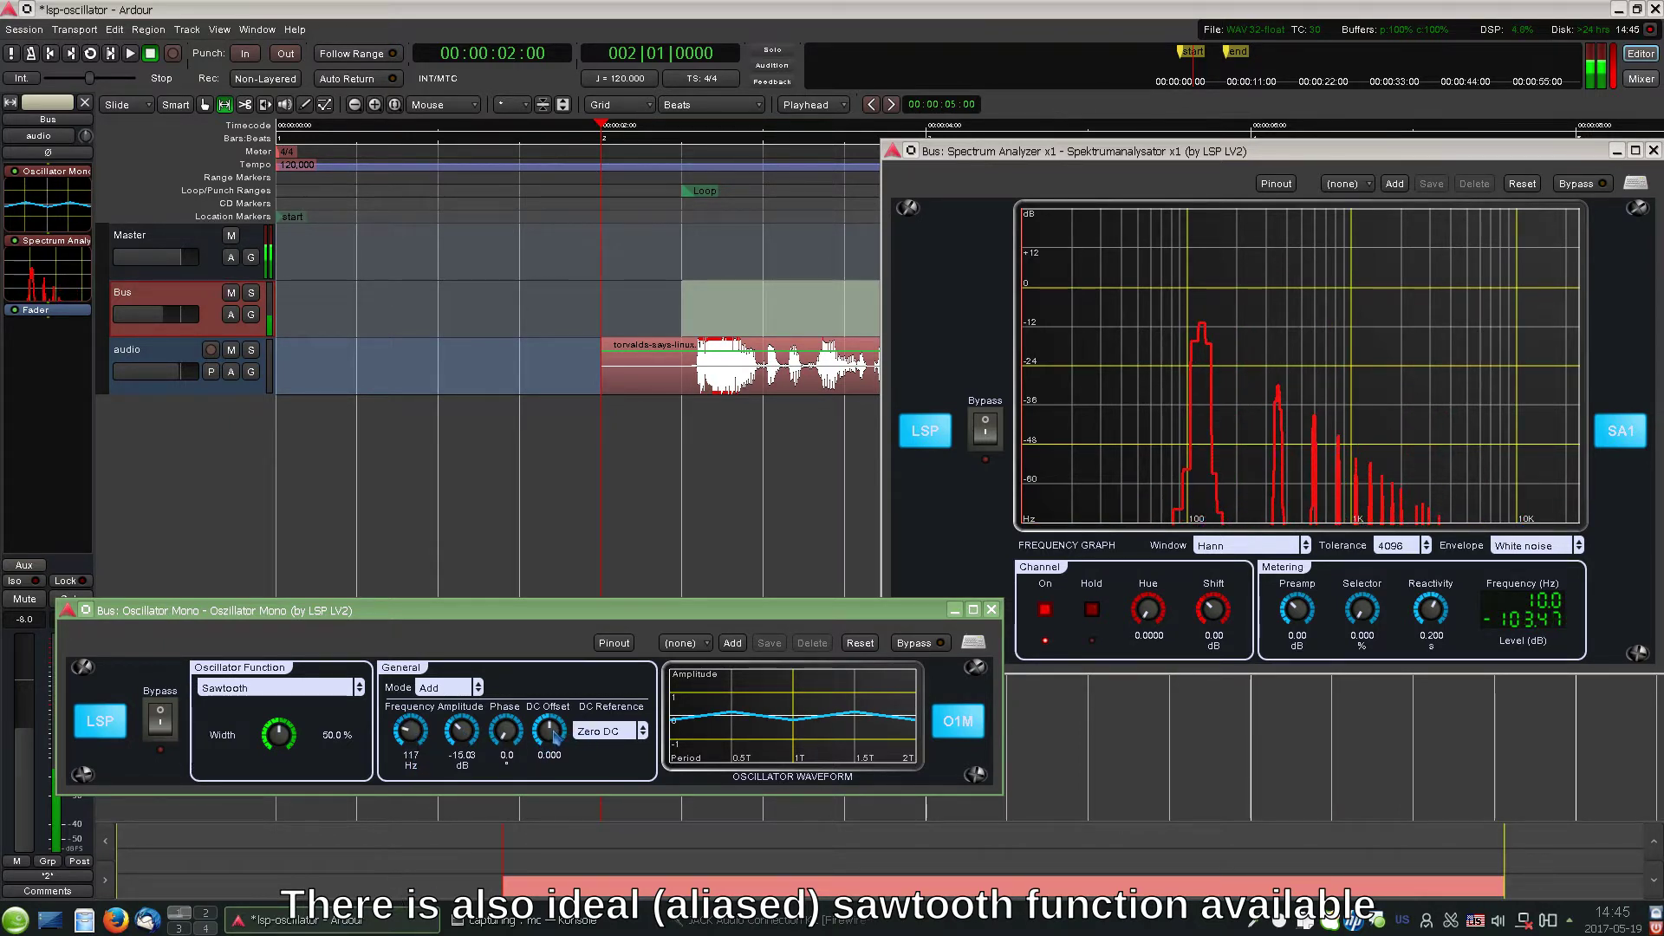
Step: Raise the amplitude to -5.69 dB and vary the sawtooth width from 56.2 % down to 10.2 %
mouse_move(284, 738)
mouse_down()
mouse_move(310, 659)
mouse_move(306, 717)
mouse_up()
drag(462, 741, 482, 667)
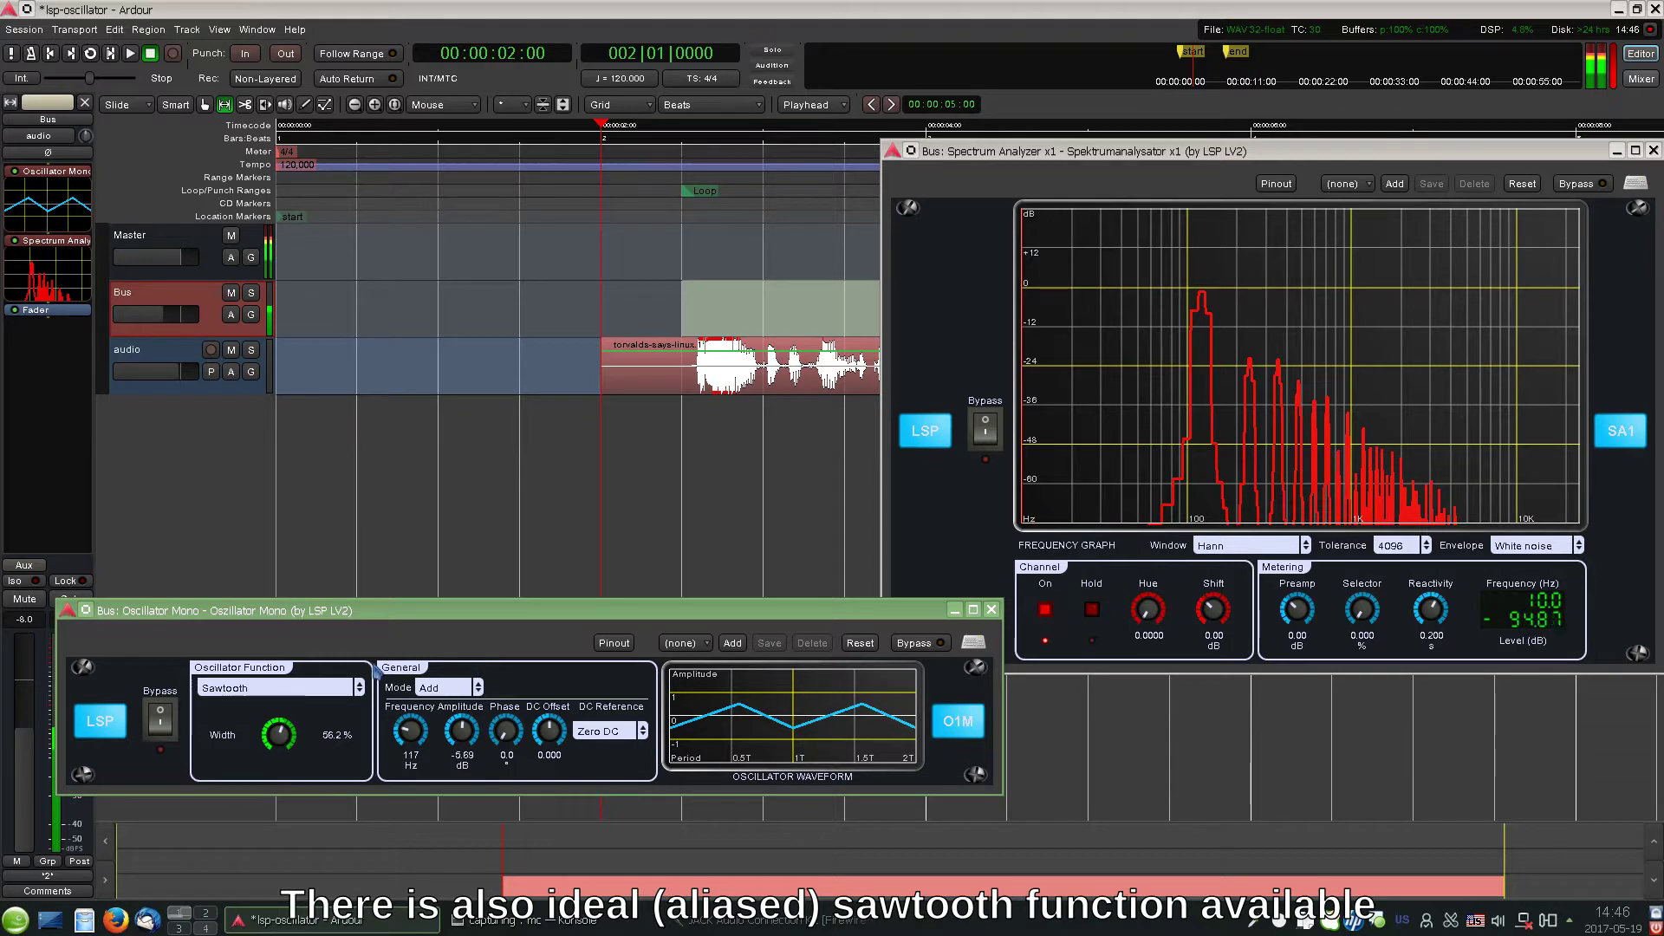
drag(281, 737, 357, 905)
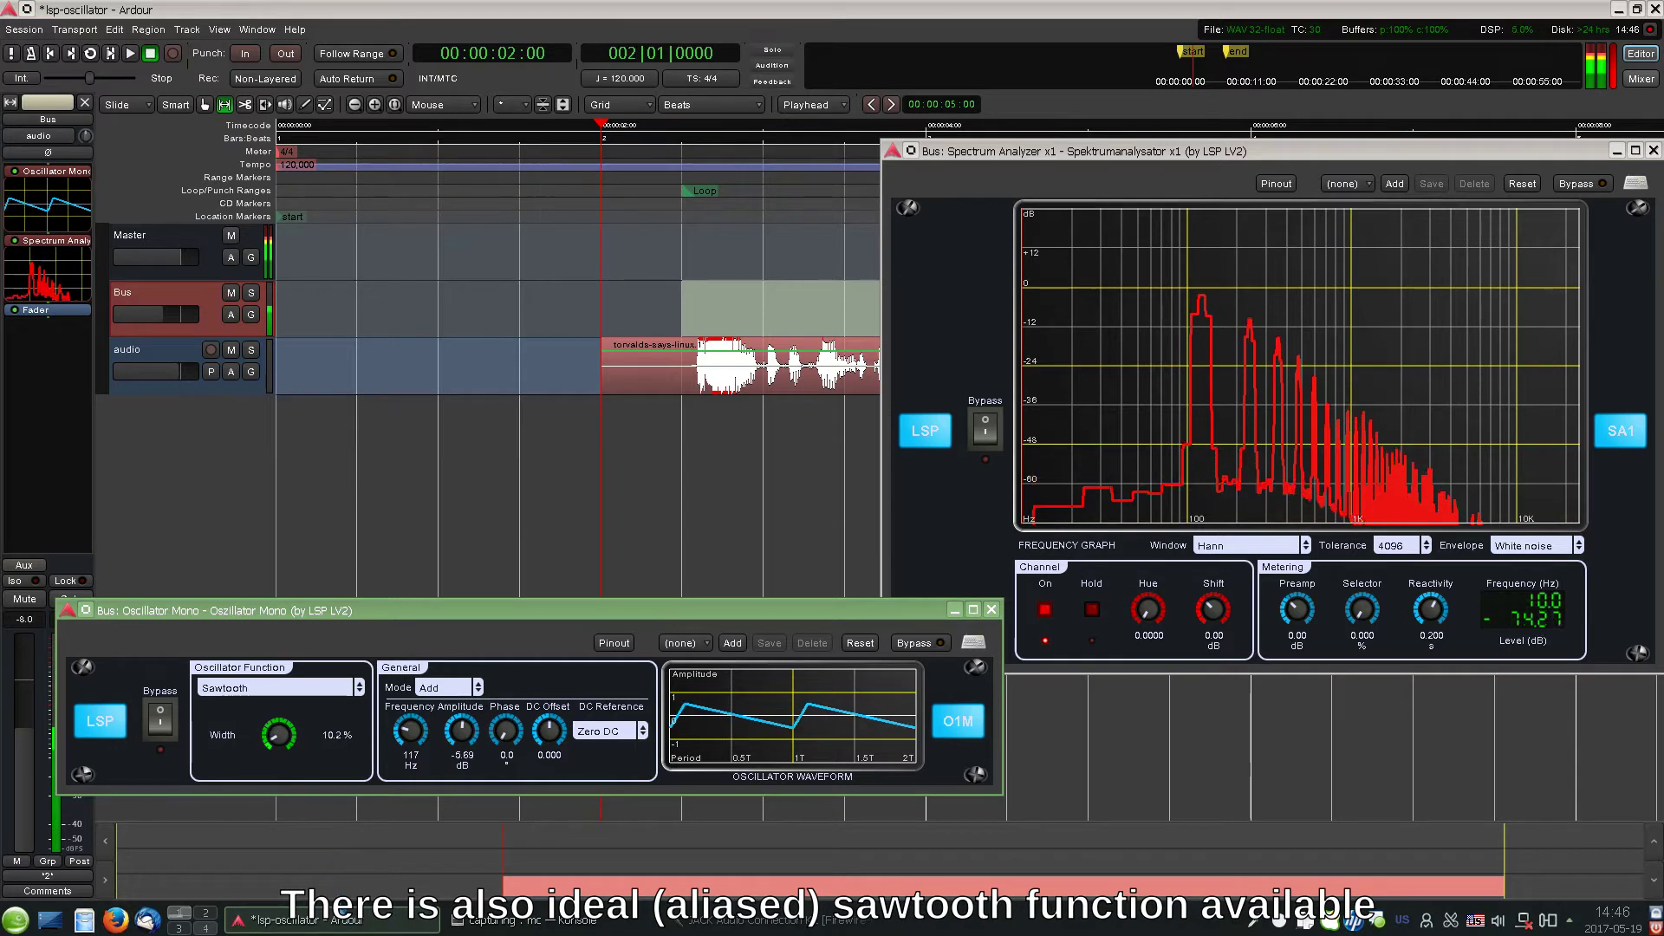
Step: Switch the oscillator function to Trapezoid with a 9.50 % raise and a 10.5 % fall
click(221, 690)
click(245, 716)
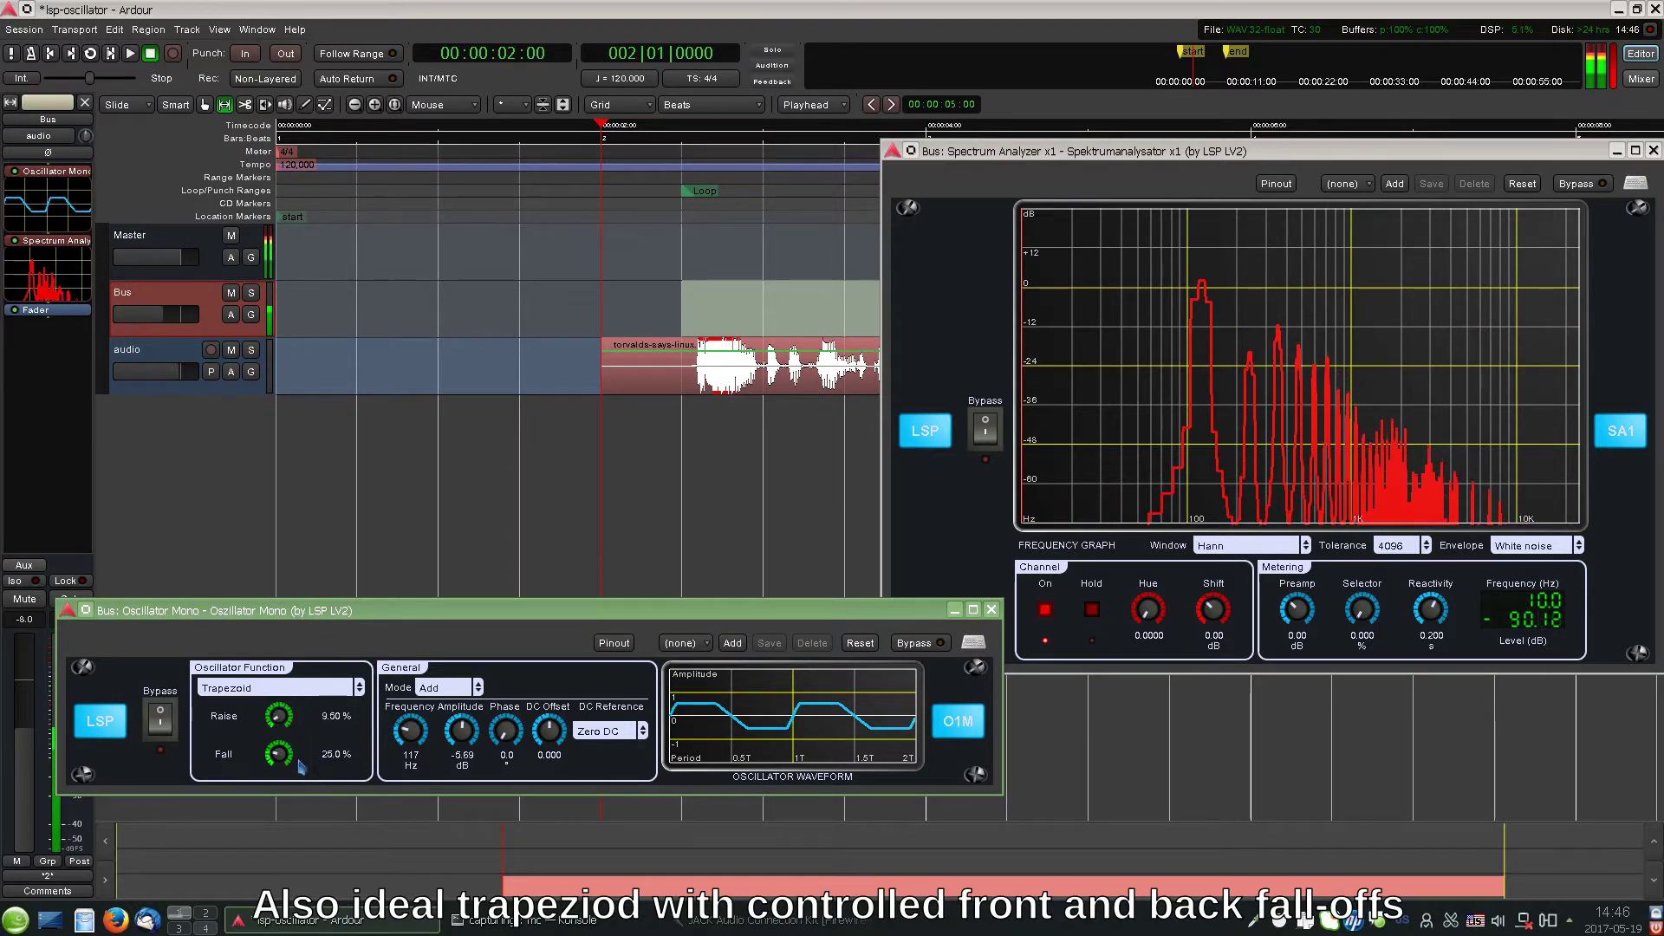
drag(278, 753, 272, 815)
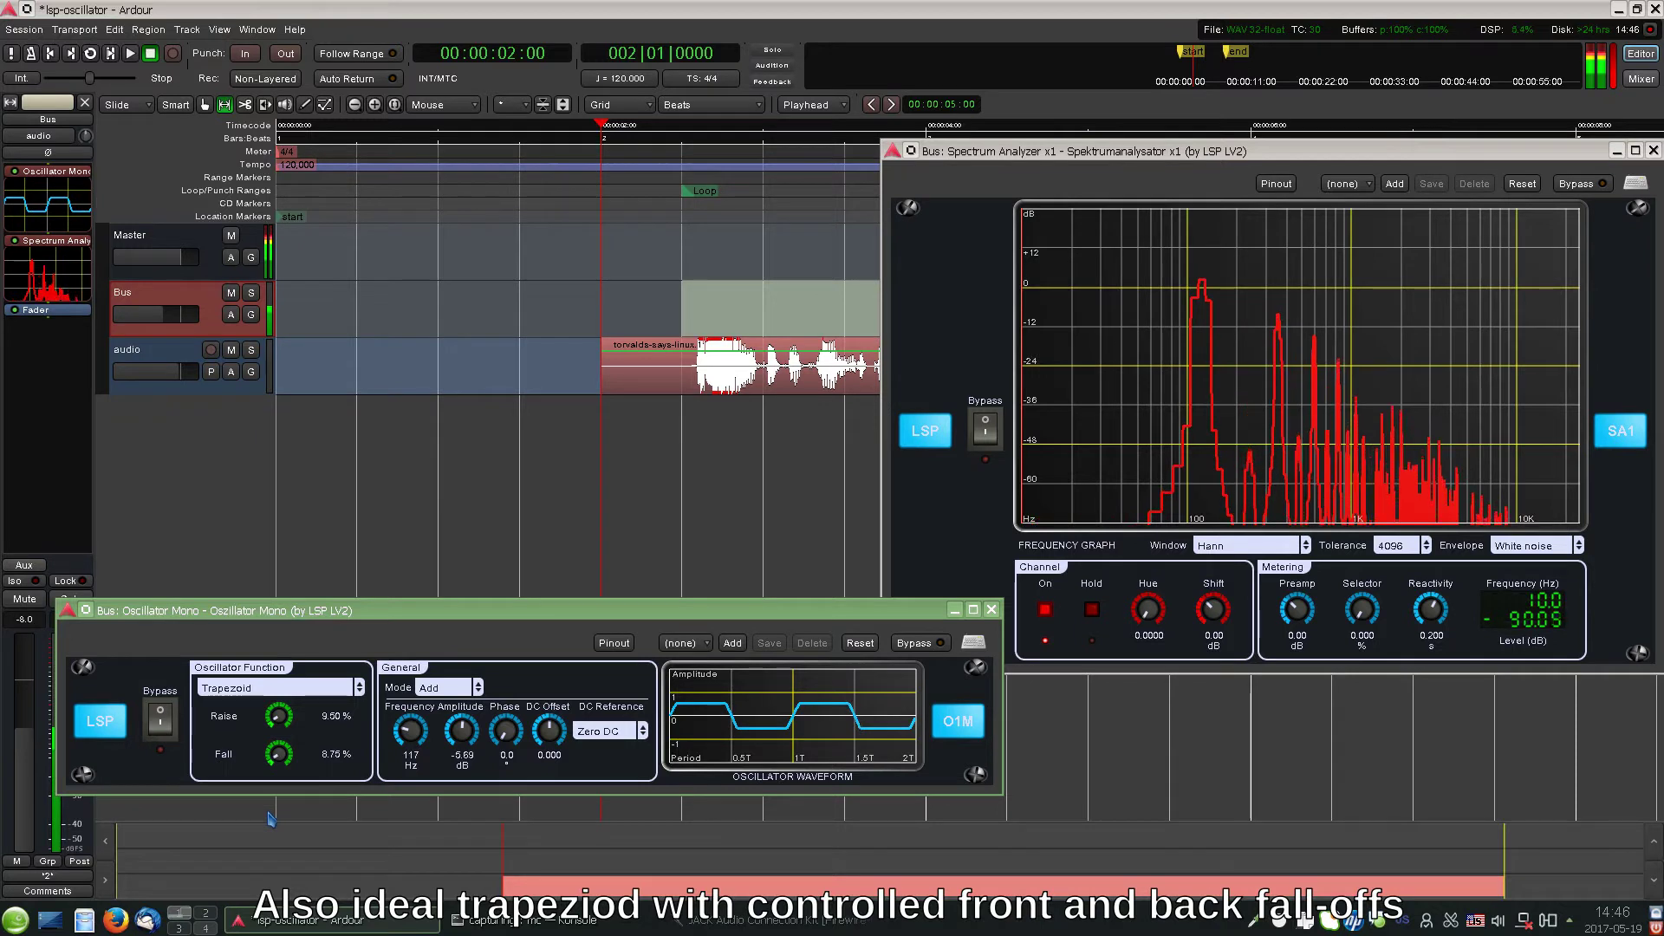
drag(290, 756, 300, 804)
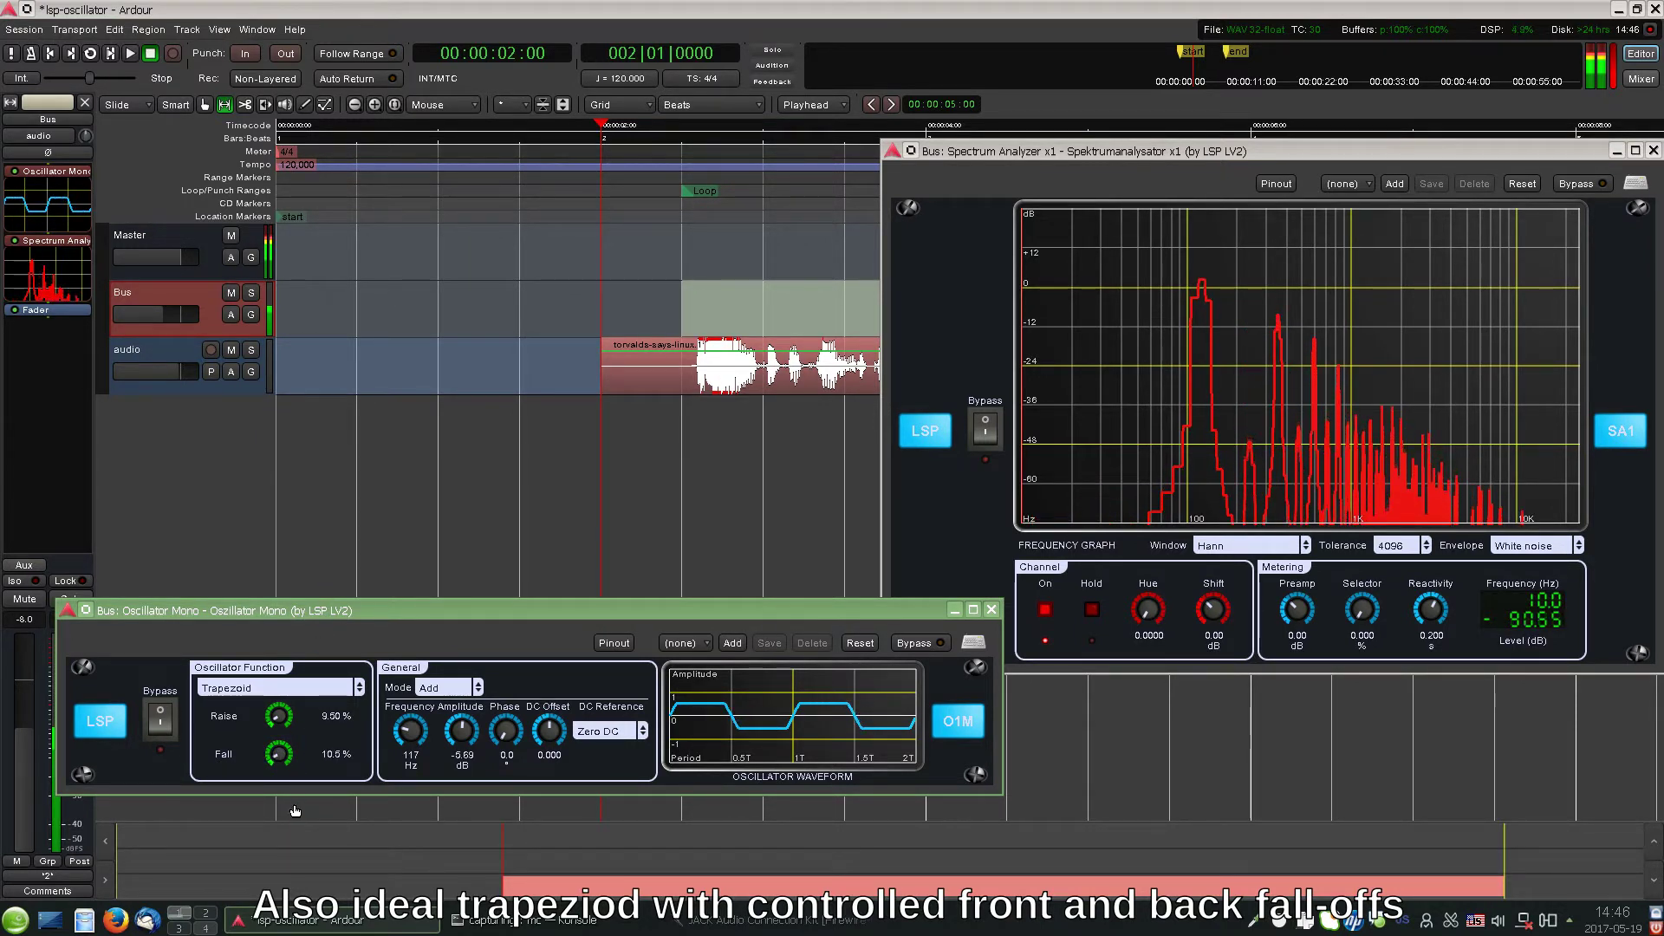
Step: Switch the oscillator function to Pulsetrain and increase the positive width to 64.2 %
click(274, 691)
click(276, 711)
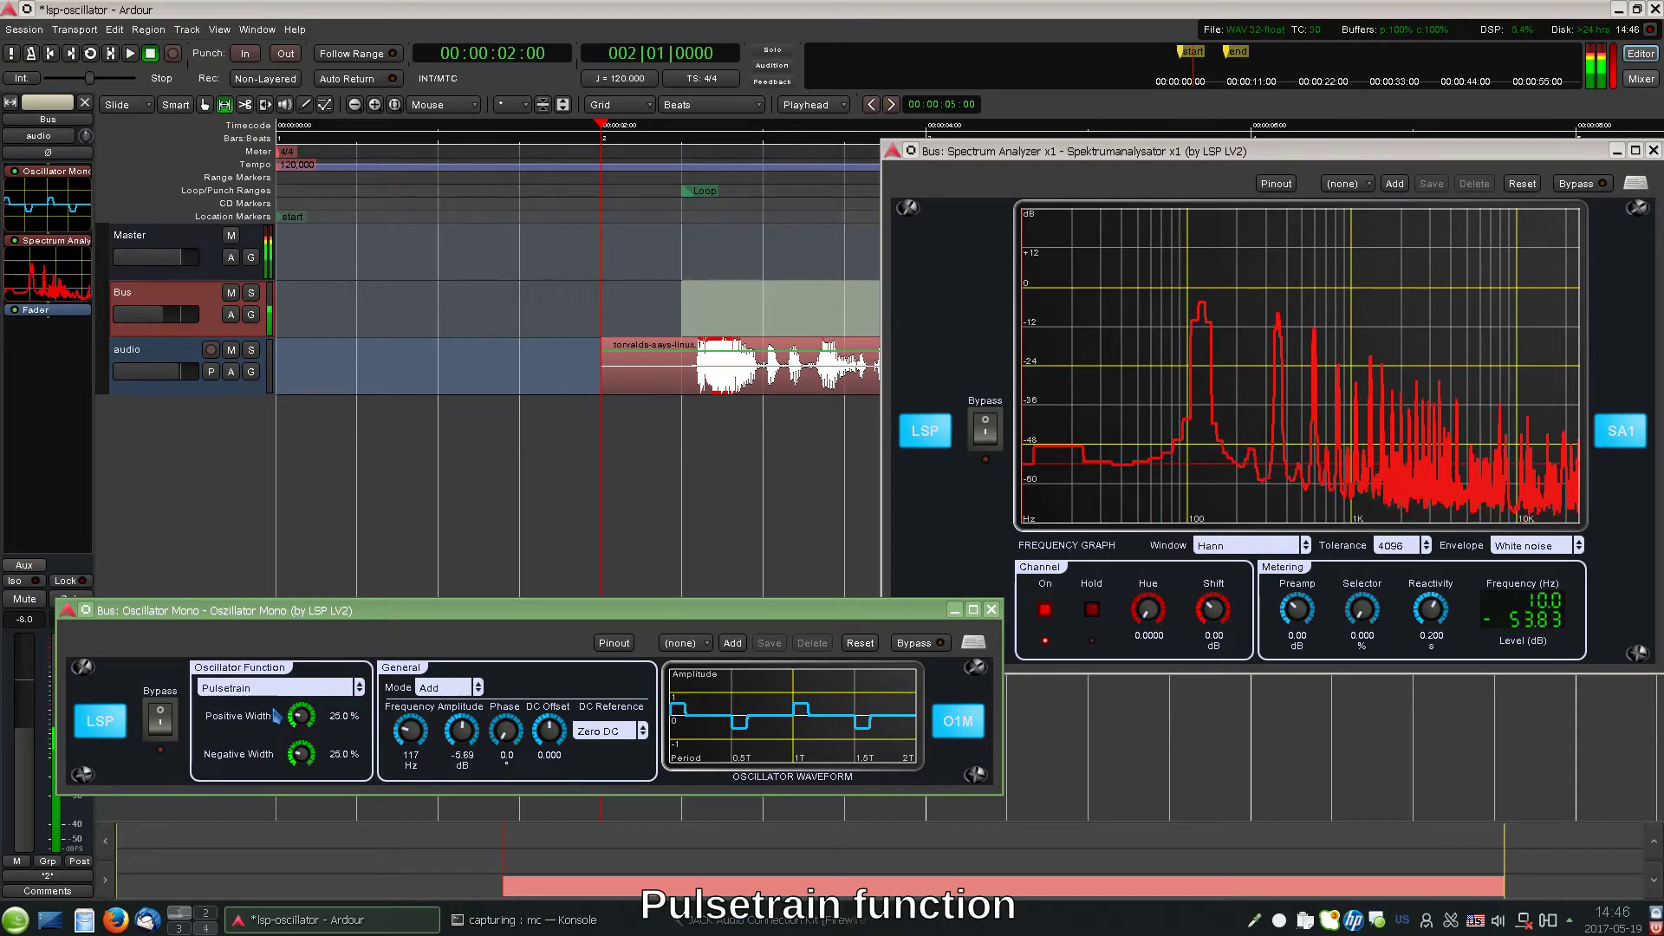
drag(305, 719, 349, 600)
Step: Set the DC reference to Wave DC and the pulse widths to 71.2 % positive and 24.0 % negative
click(606, 731)
click(607, 710)
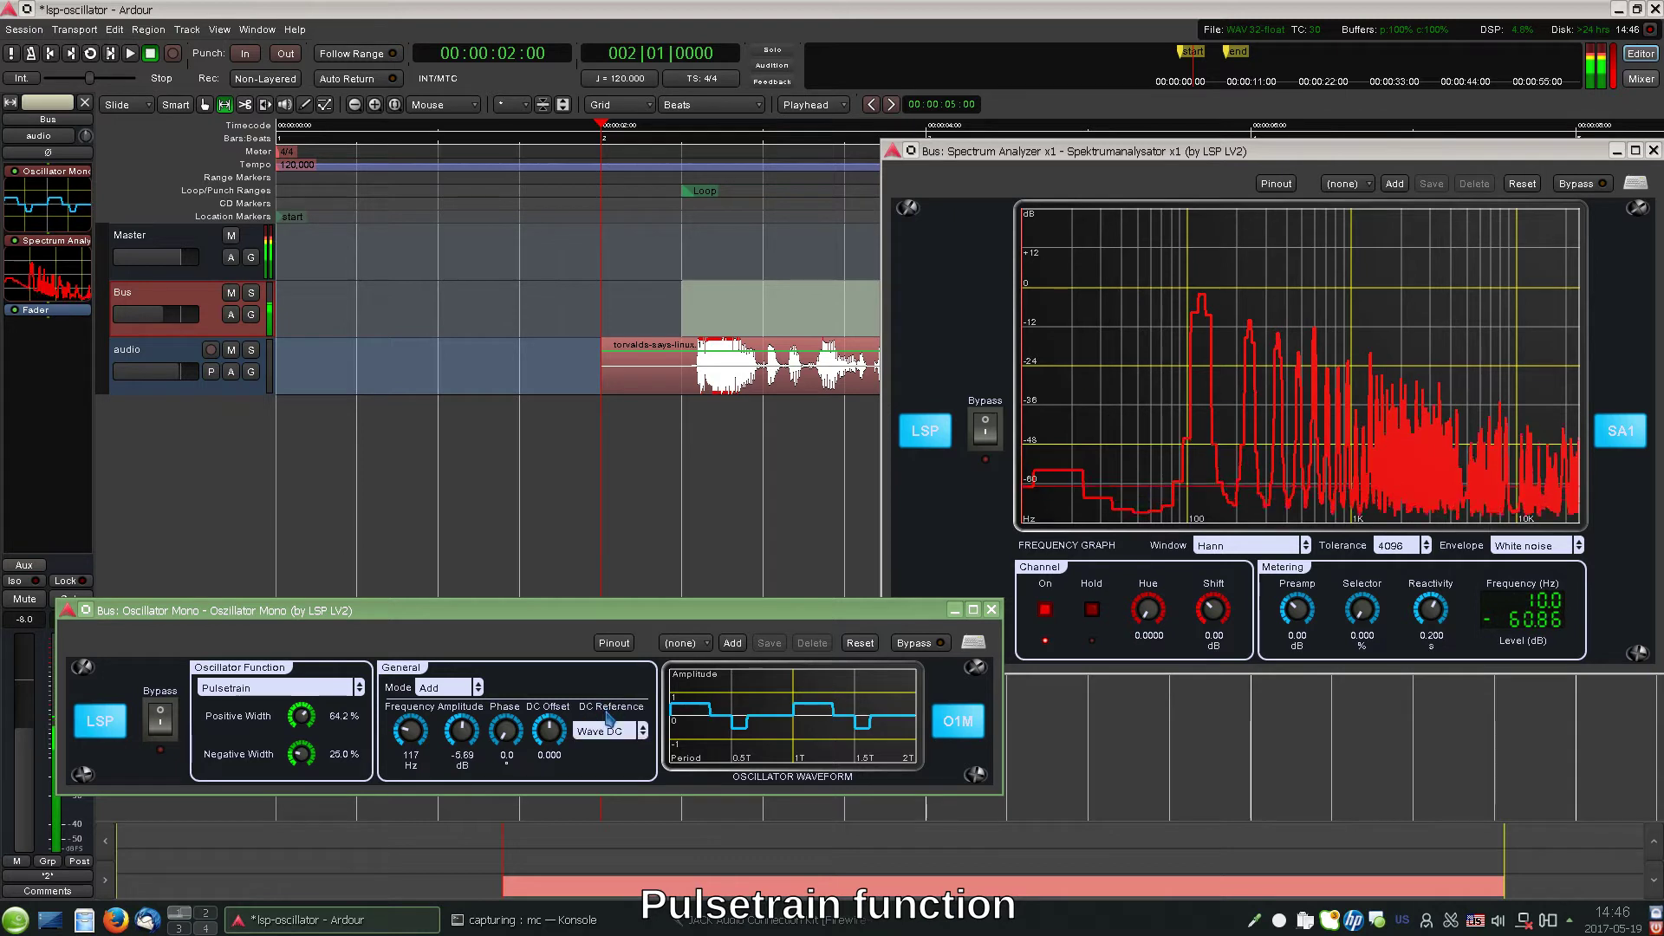
scroll(300, 721, up, 7)
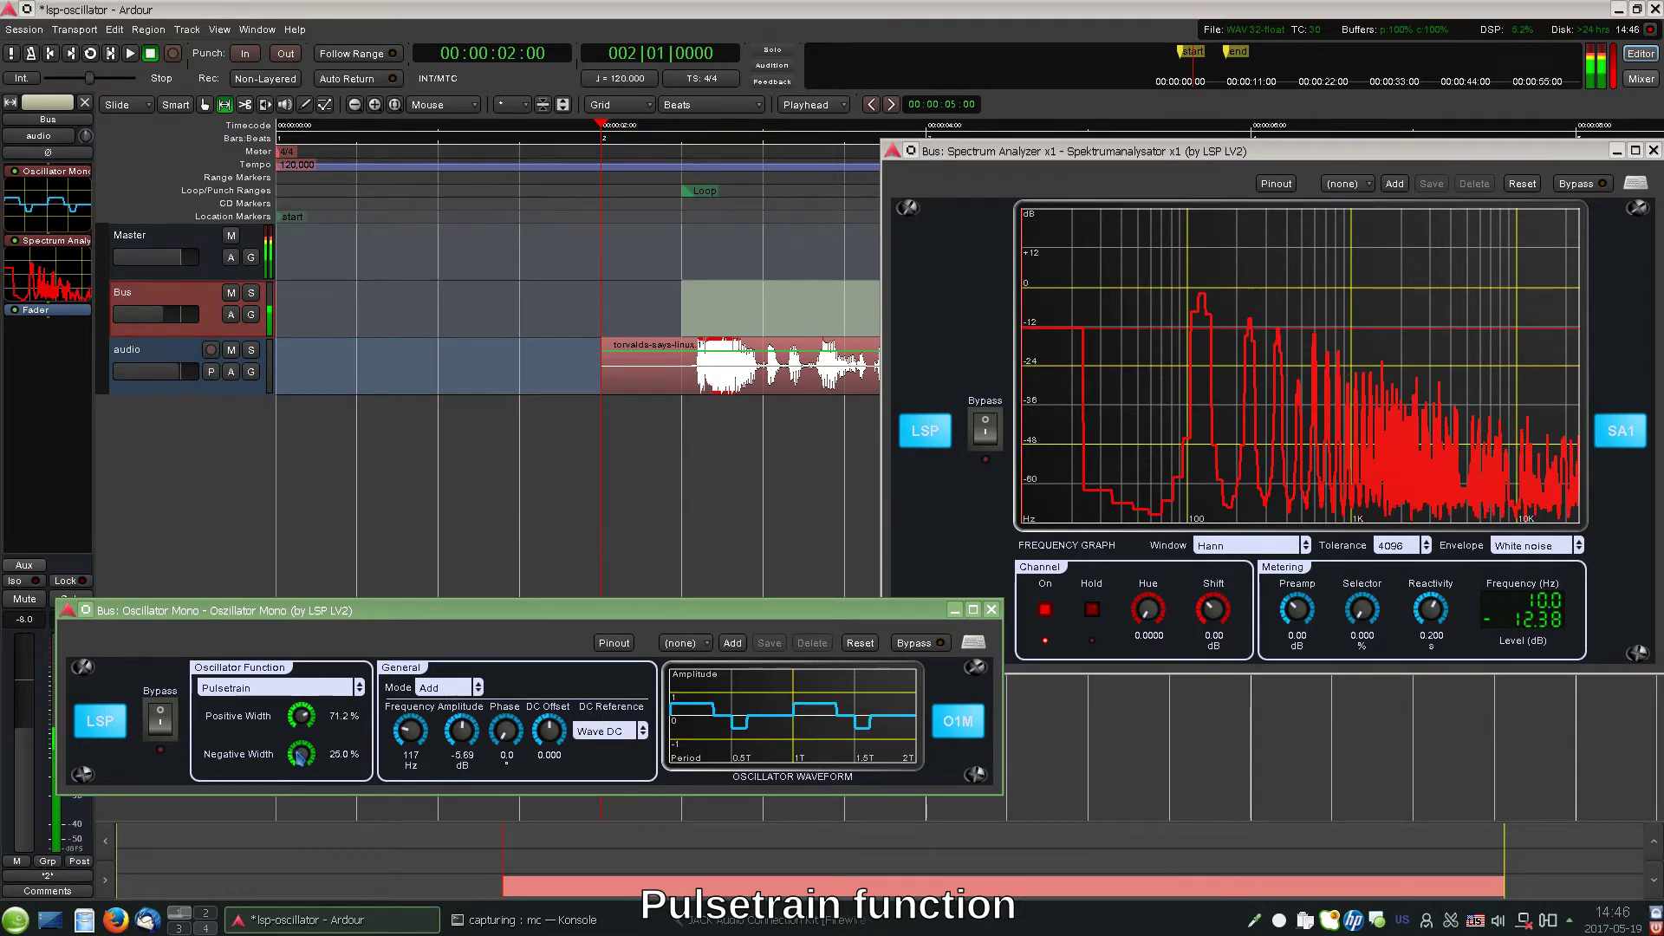
scroll(299, 754, down, 1)
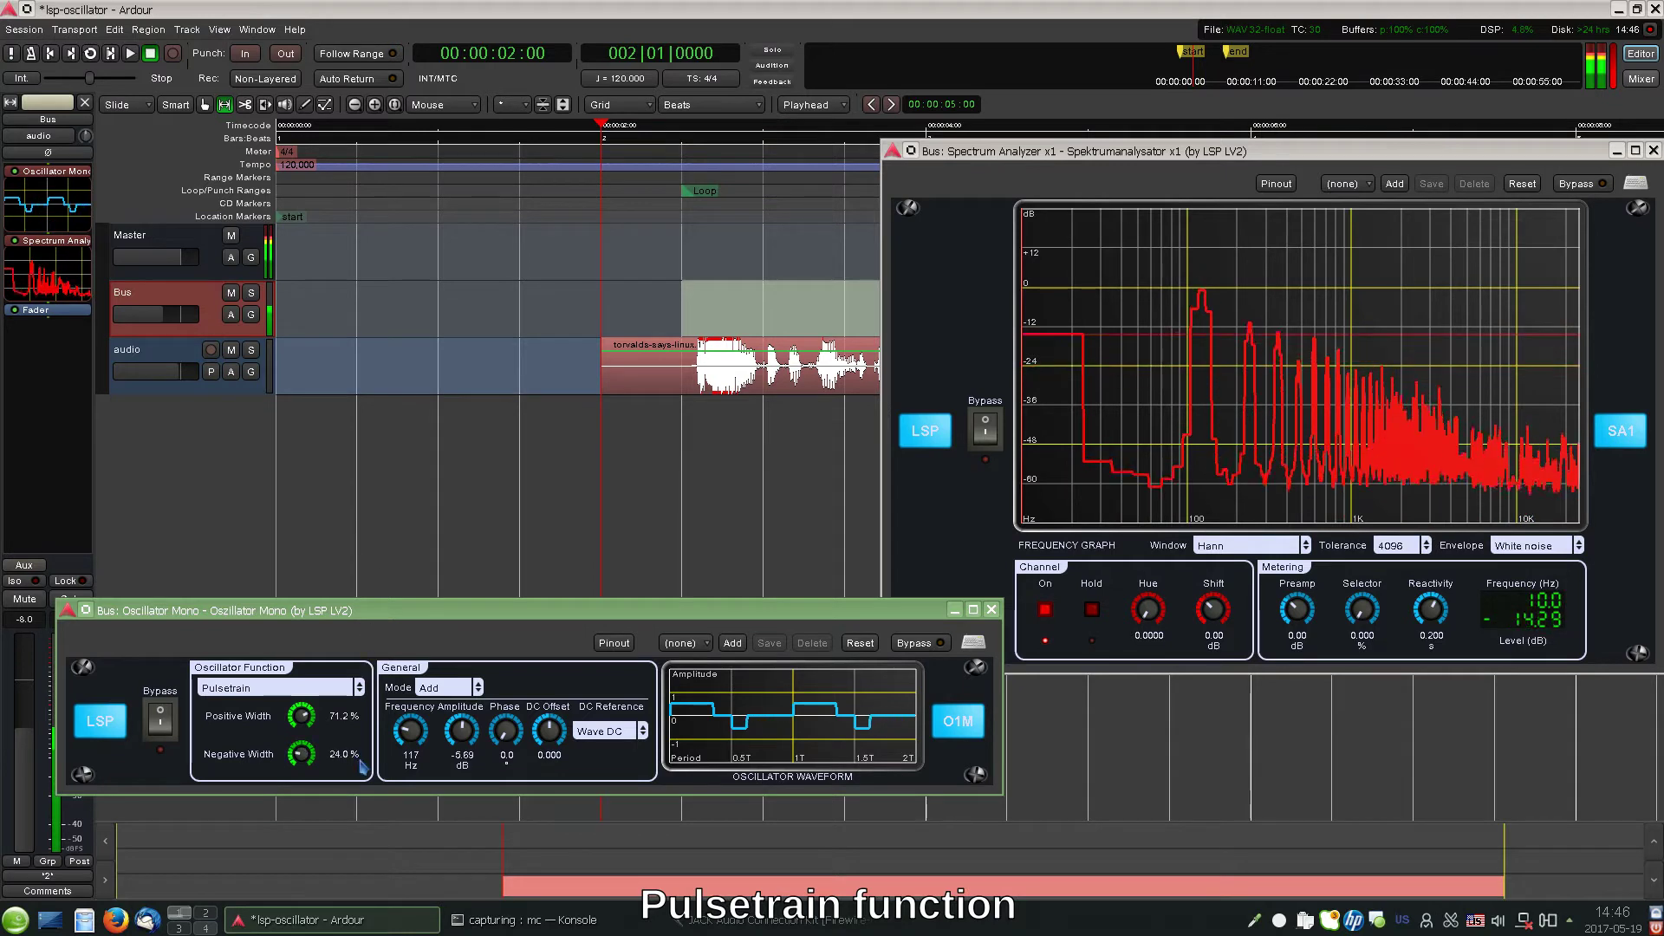
Step: Raise the pulsetrain frequency to 301 Hz and set the DC reference to Zero DC
scroll(411, 735, up, 5)
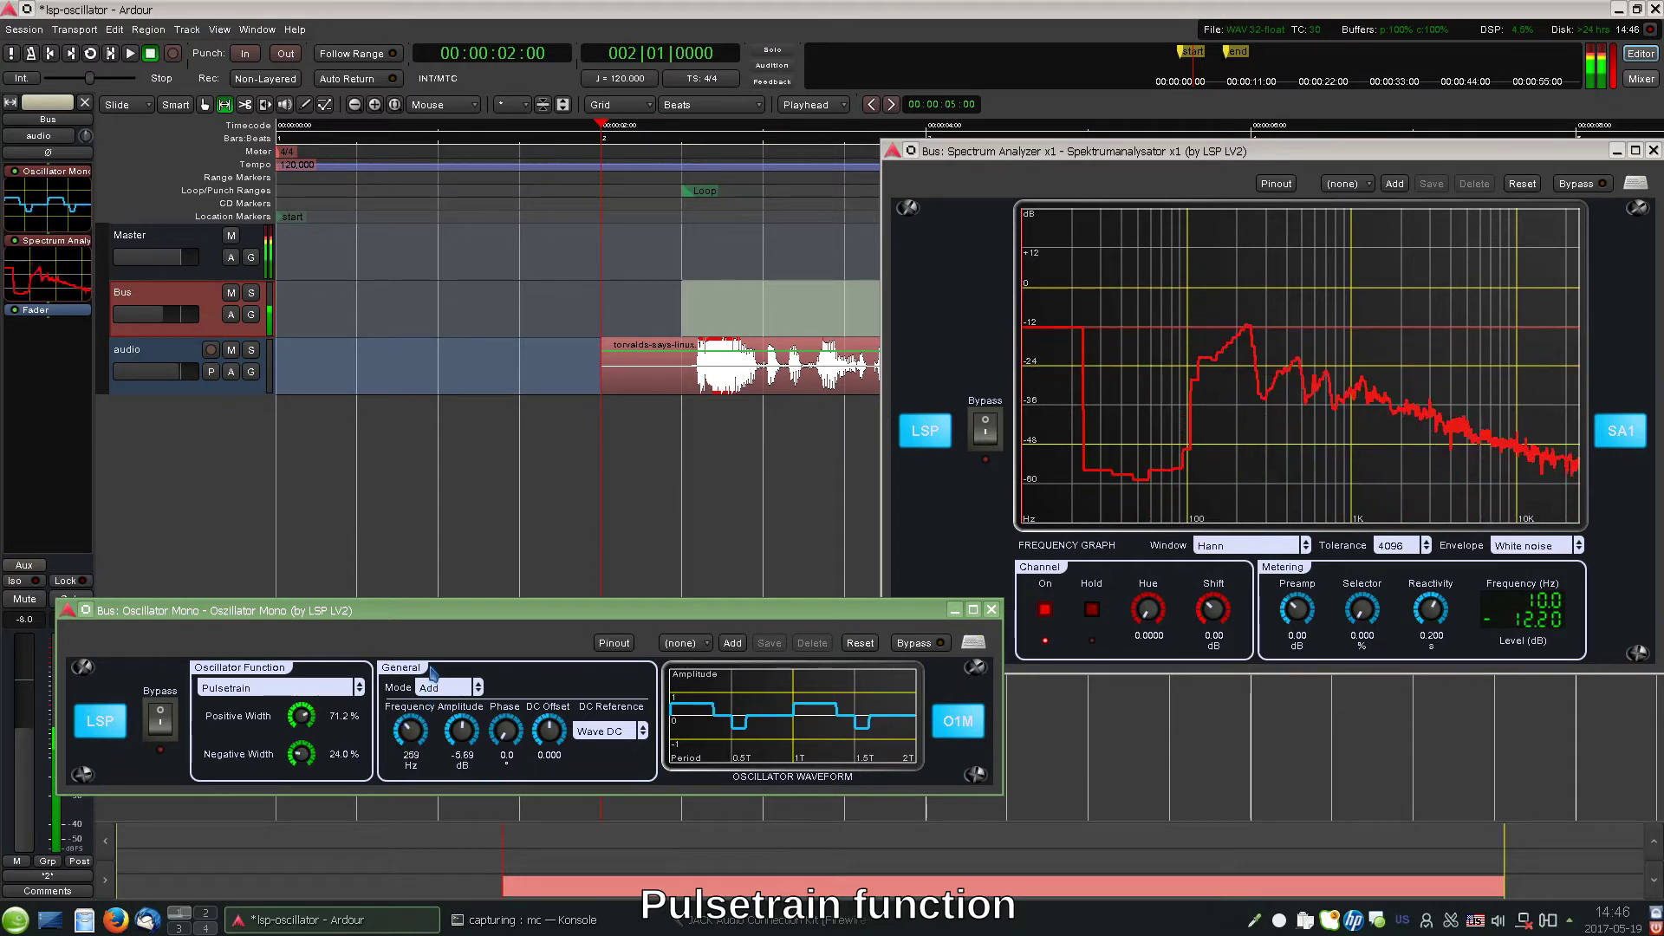
click(578, 731)
click(586, 752)
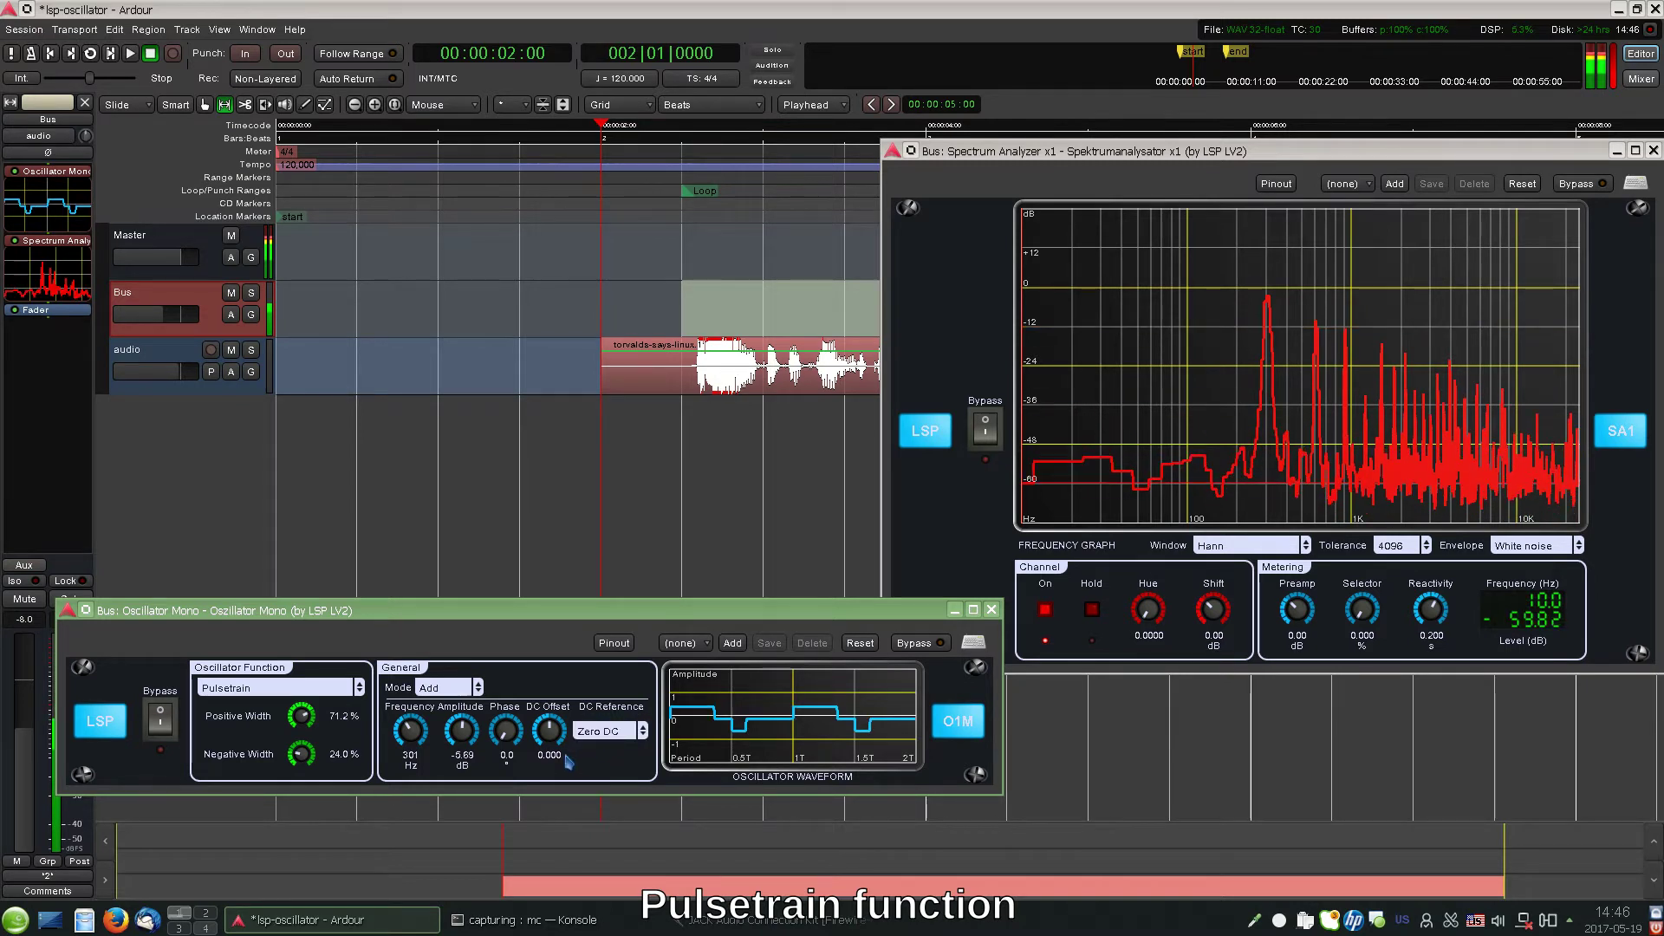
Step: Switch the oscillator to the Parabolic function with the Wave DC reference and a width of 37.0 %
click(312, 689)
click(314, 707)
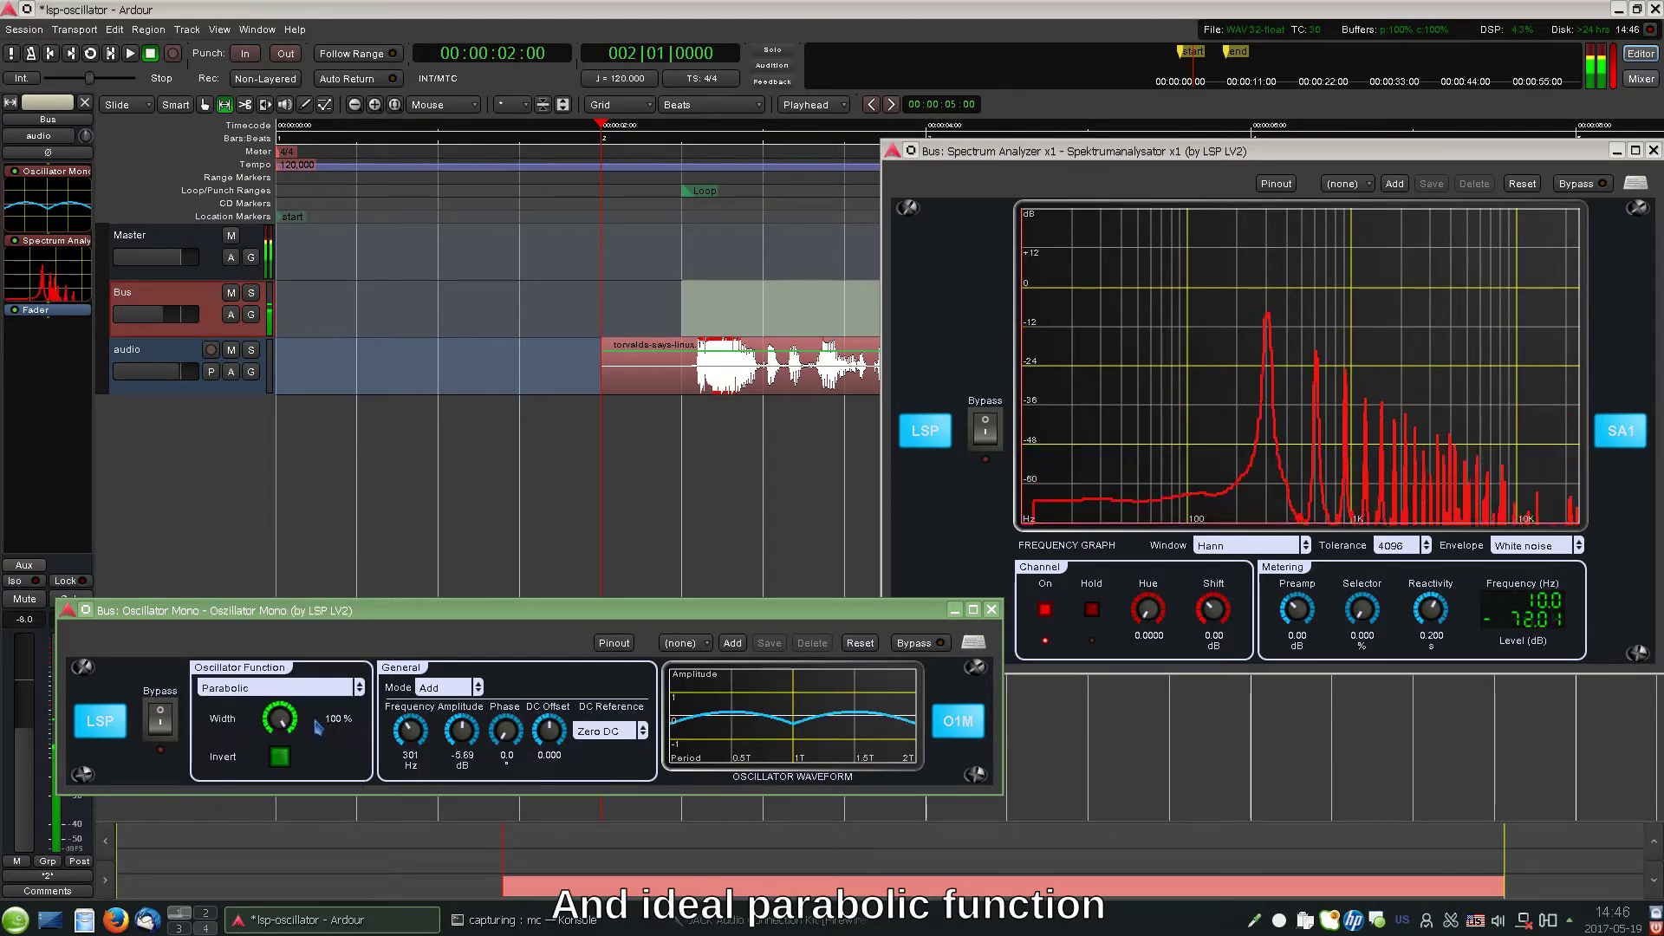
click(580, 734)
click(589, 711)
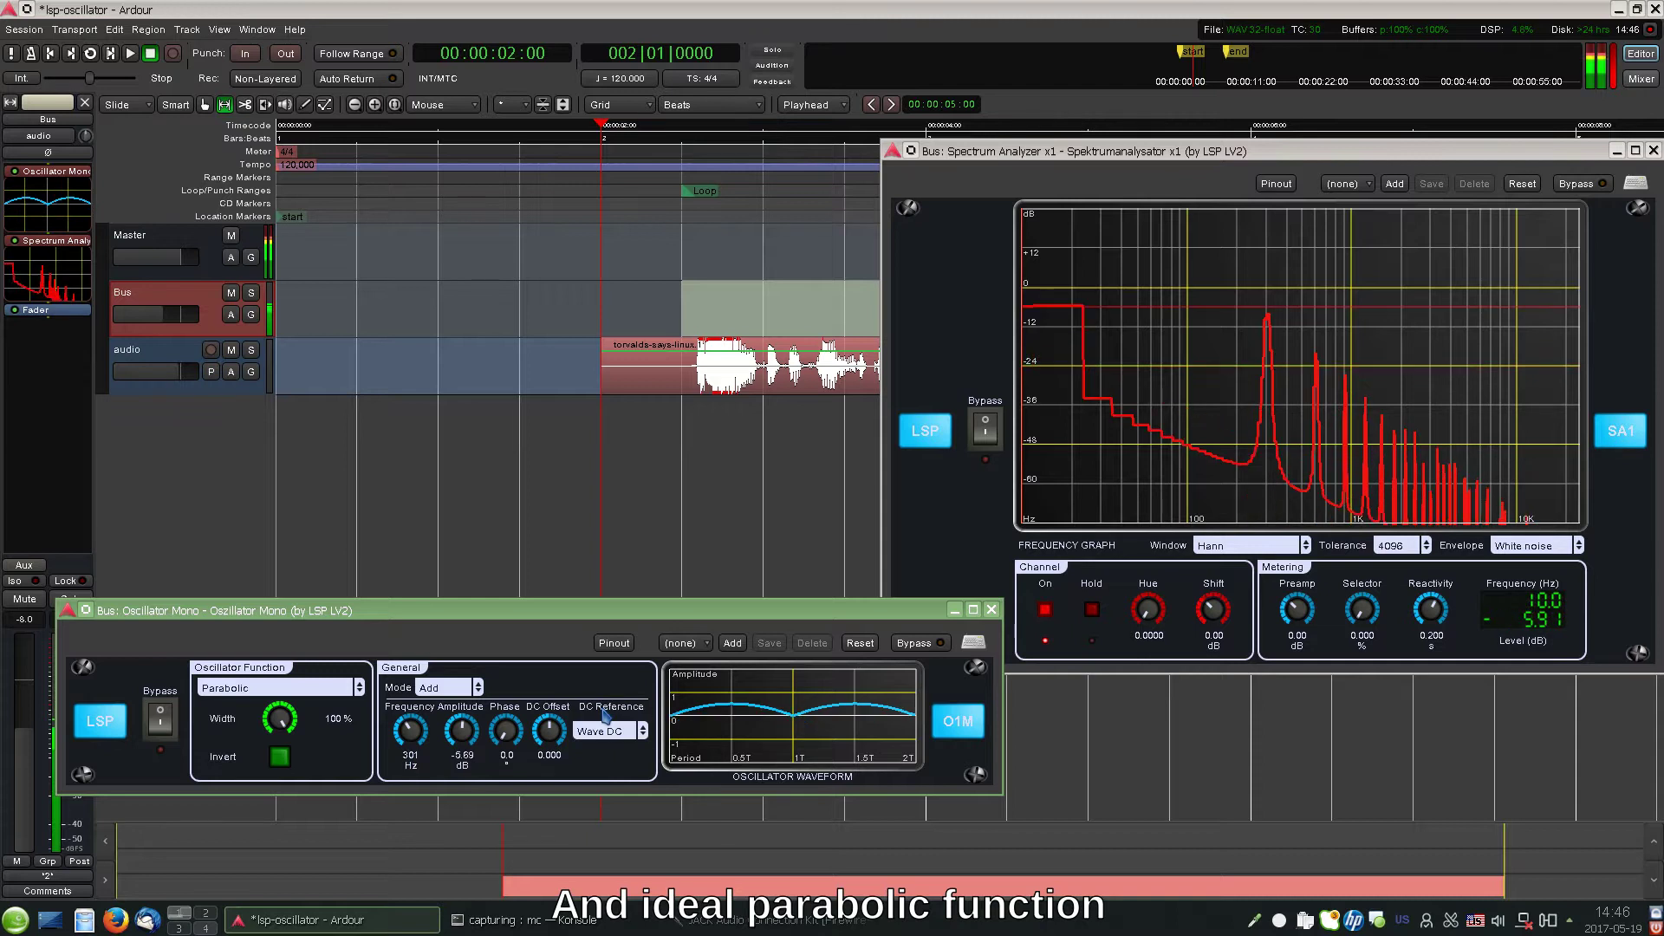
drag(285, 725, 285, 762)
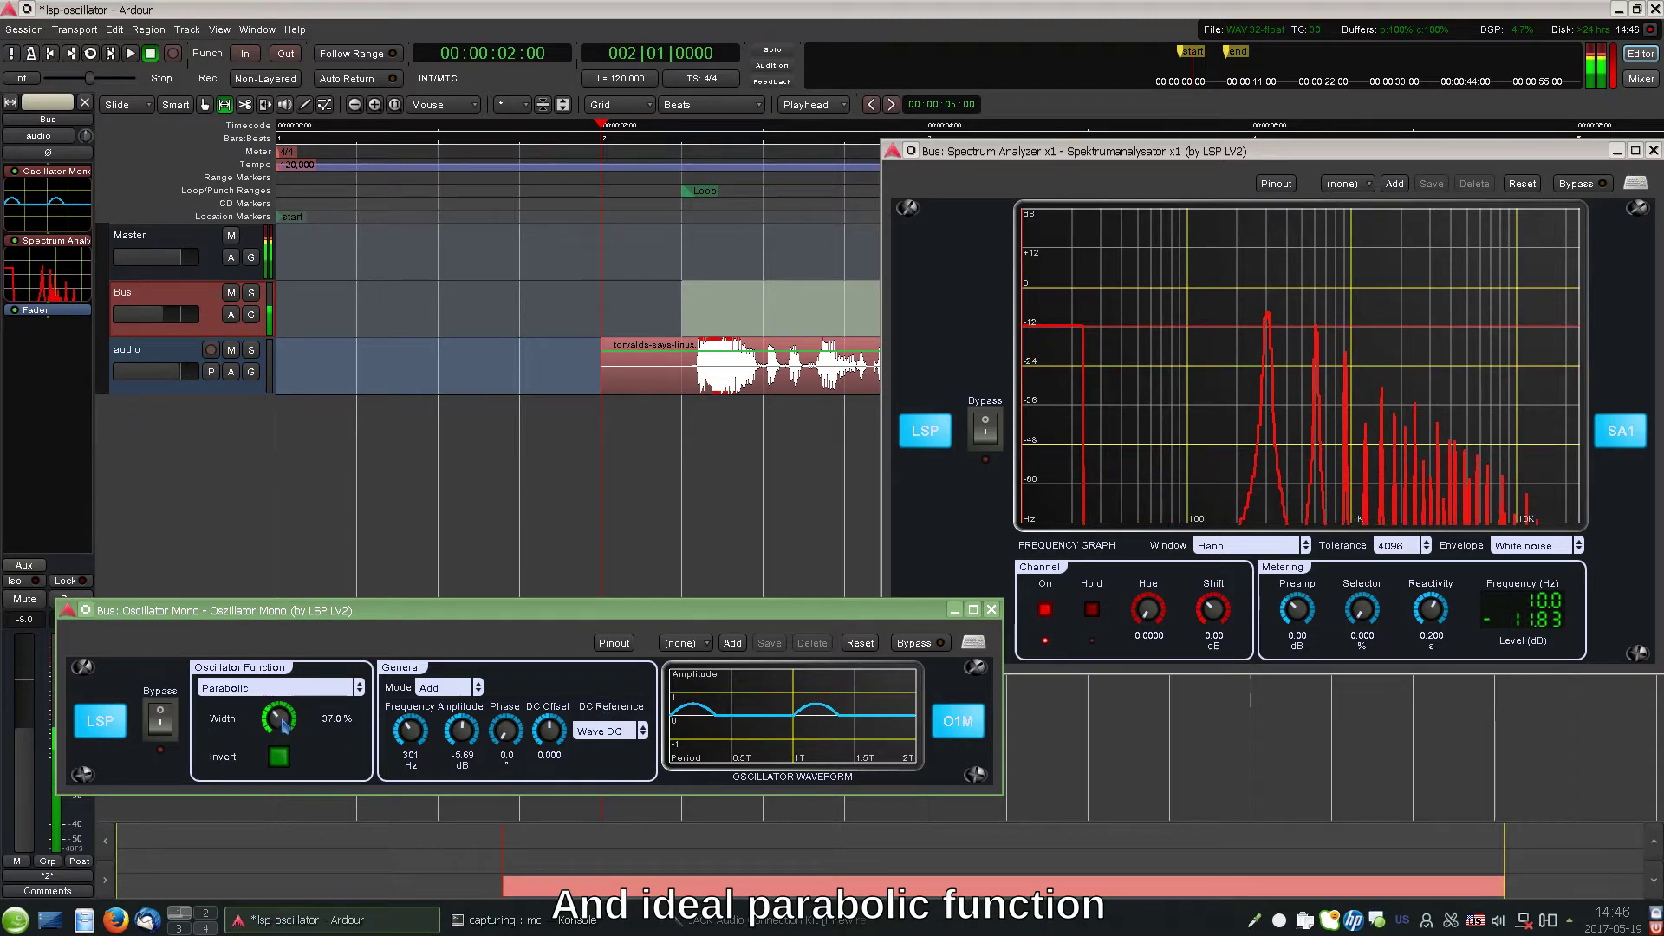
Step: Widen the parabolic wave to 46.2 % and toggle its inversion, ending with the waveform non-inverted
mouse_move(284, 735)
mouse_down()
mouse_move(327, 483)
mouse_move(318, 681)
mouse_move(260, 746)
mouse_up()
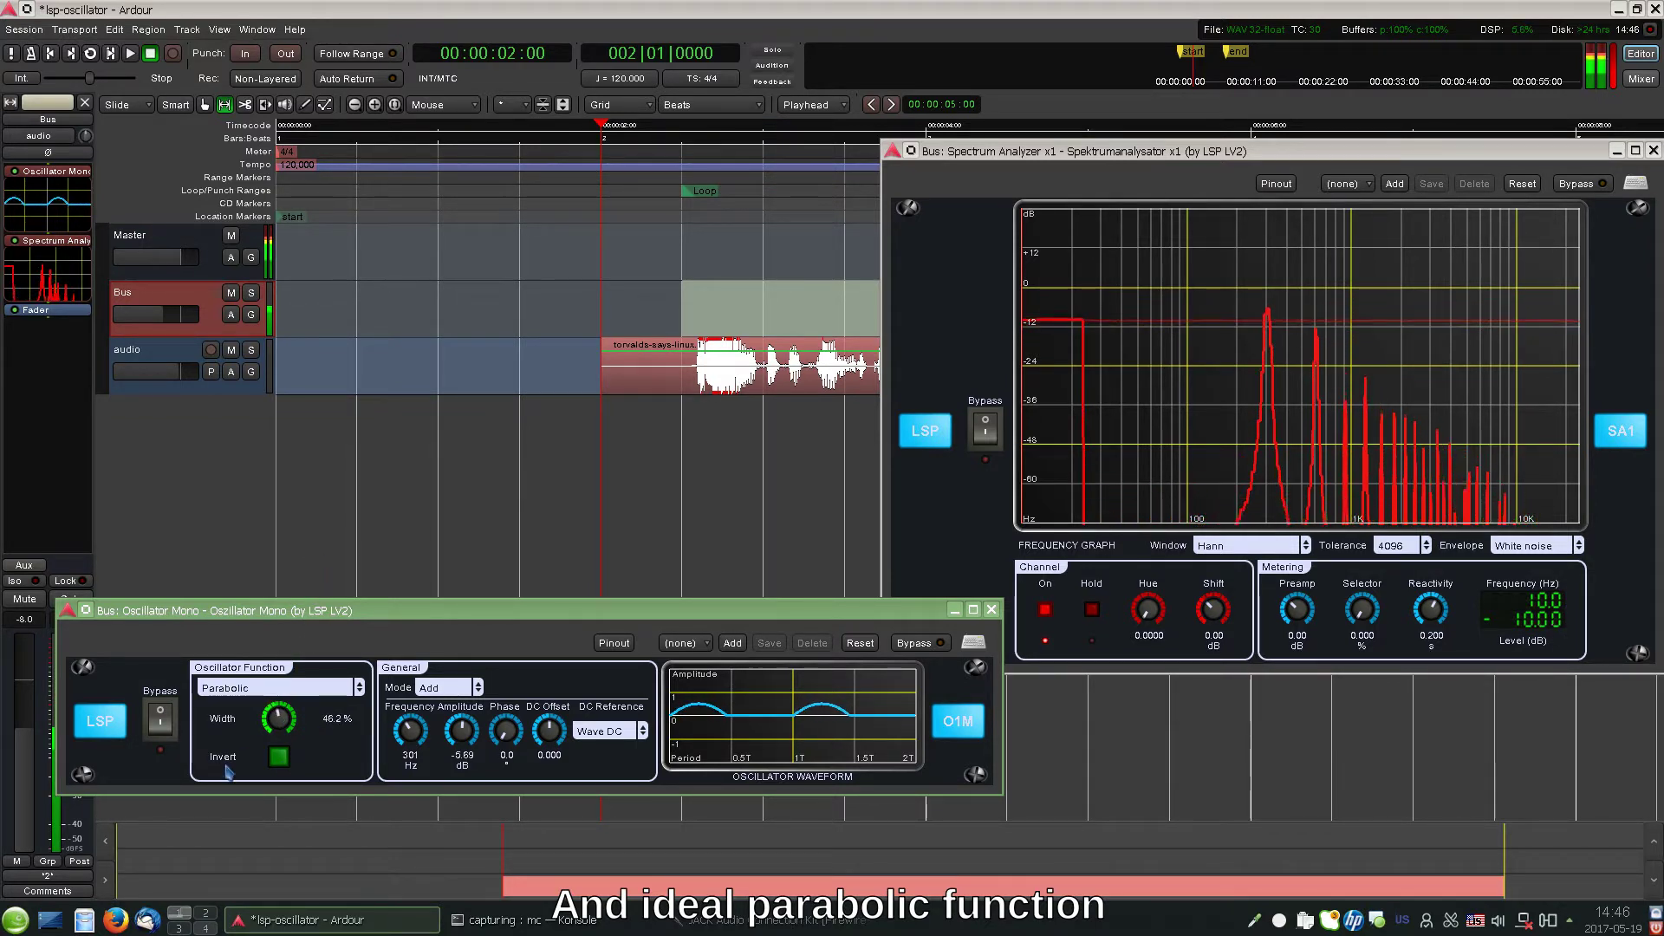
click(279, 757)
click(280, 759)
click(279, 758)
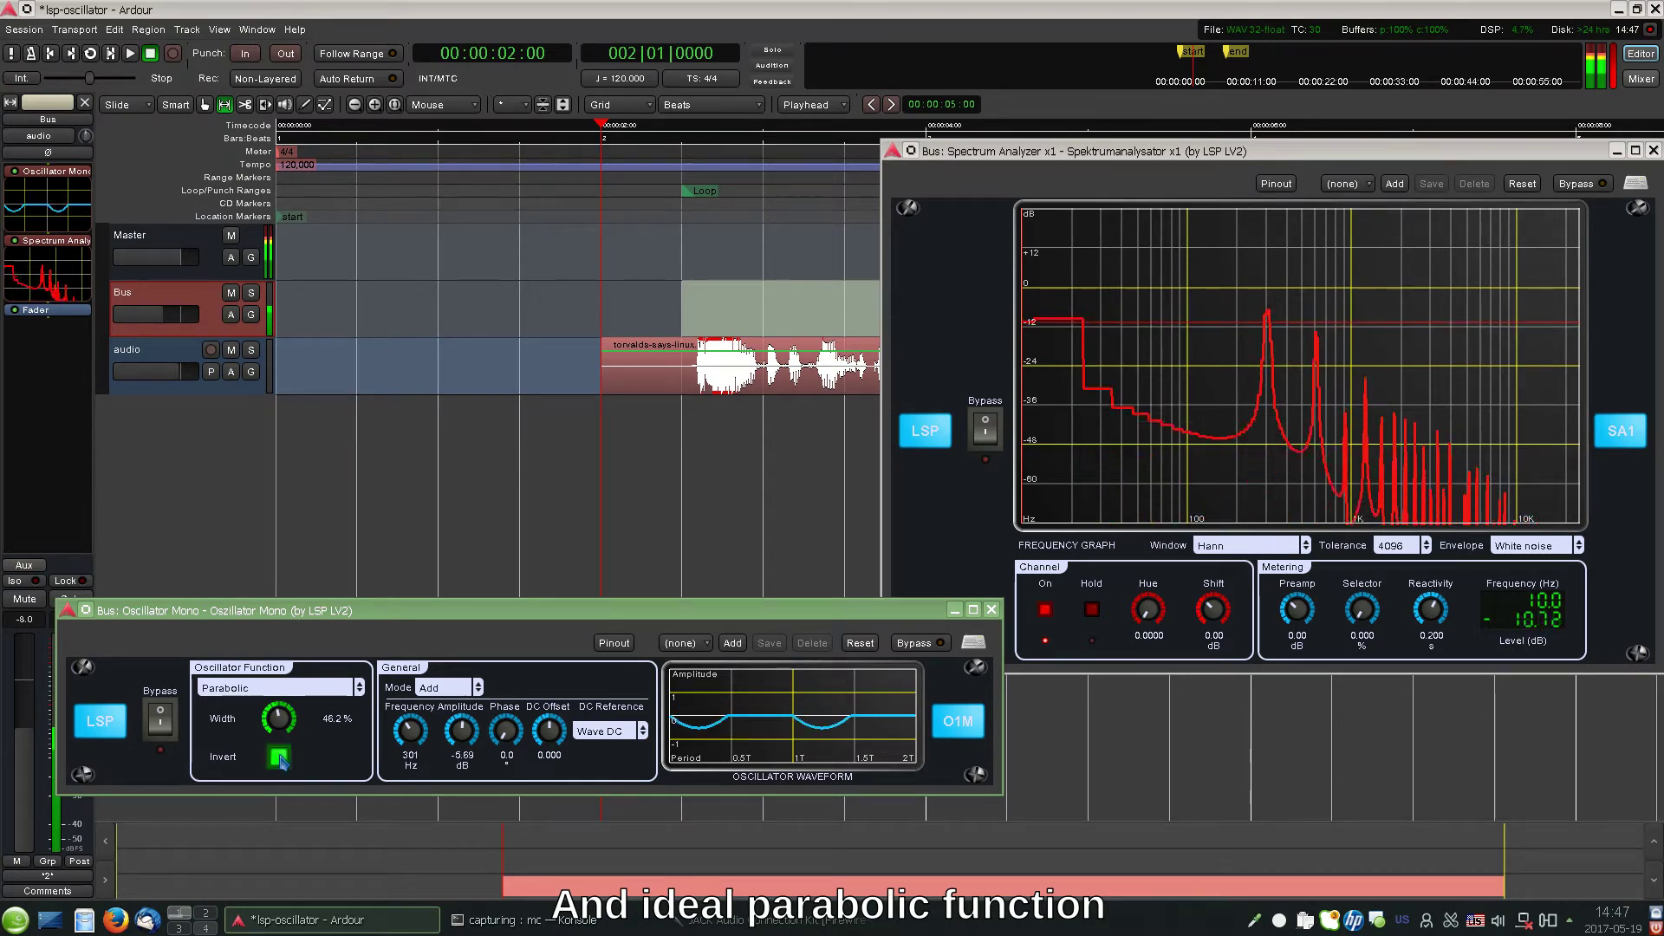
click(279, 758)
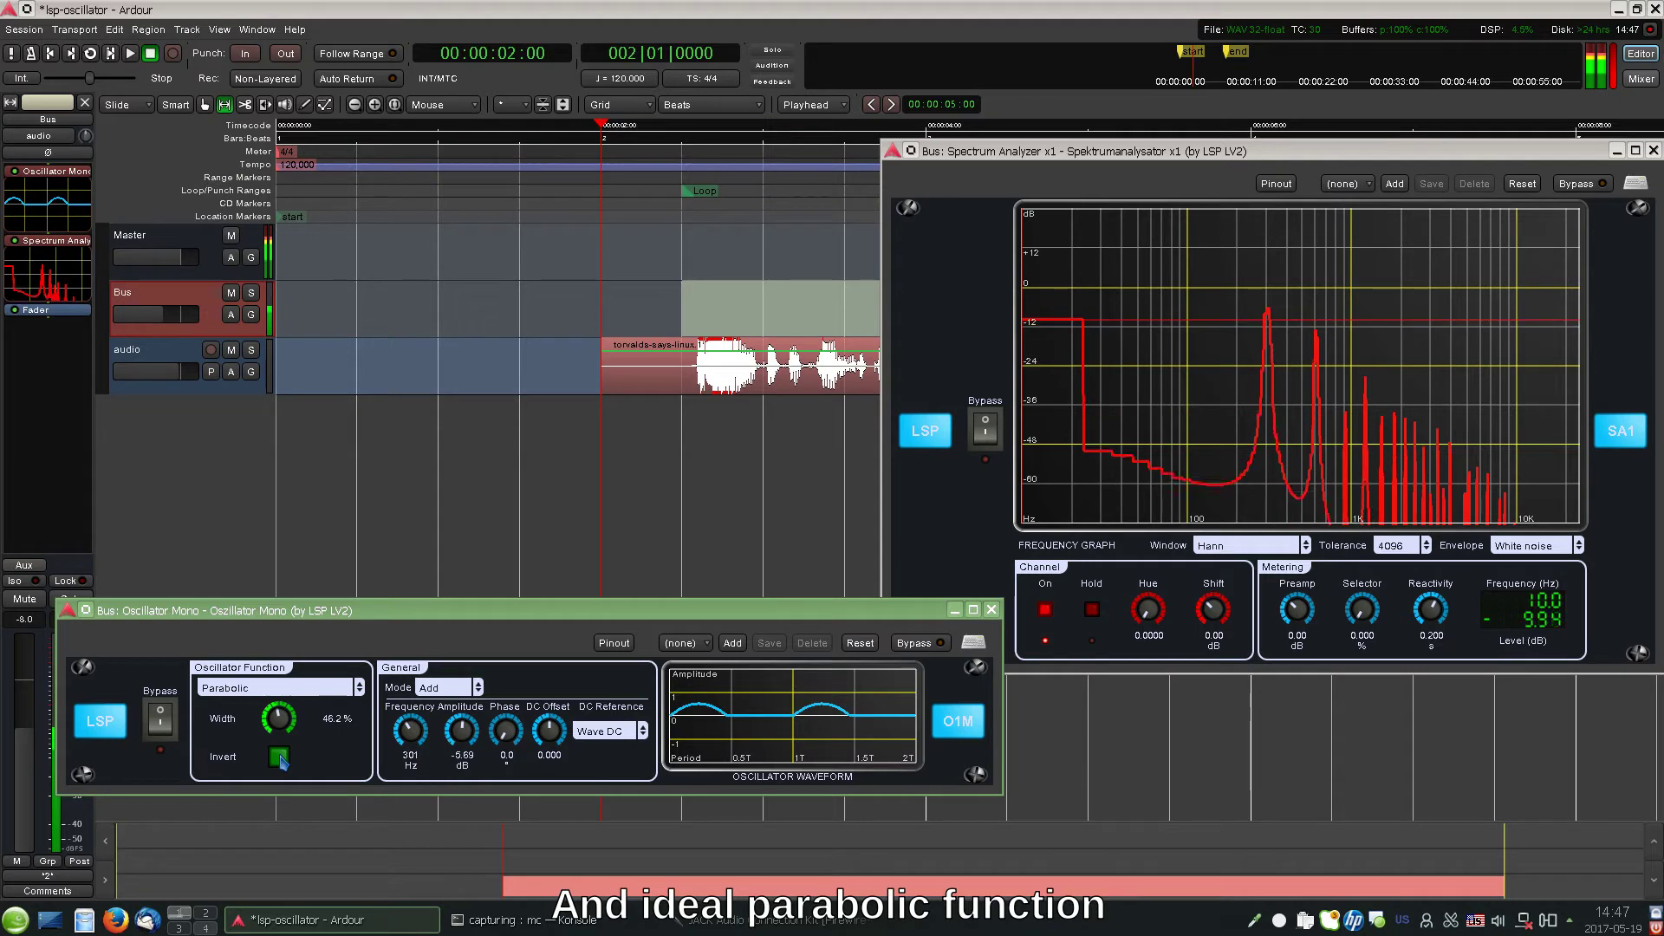
Step: Switch the oscillator to Band Limited Rectangular with the Zero DC reference and a duty ratio of 39.0 %
click(277, 688)
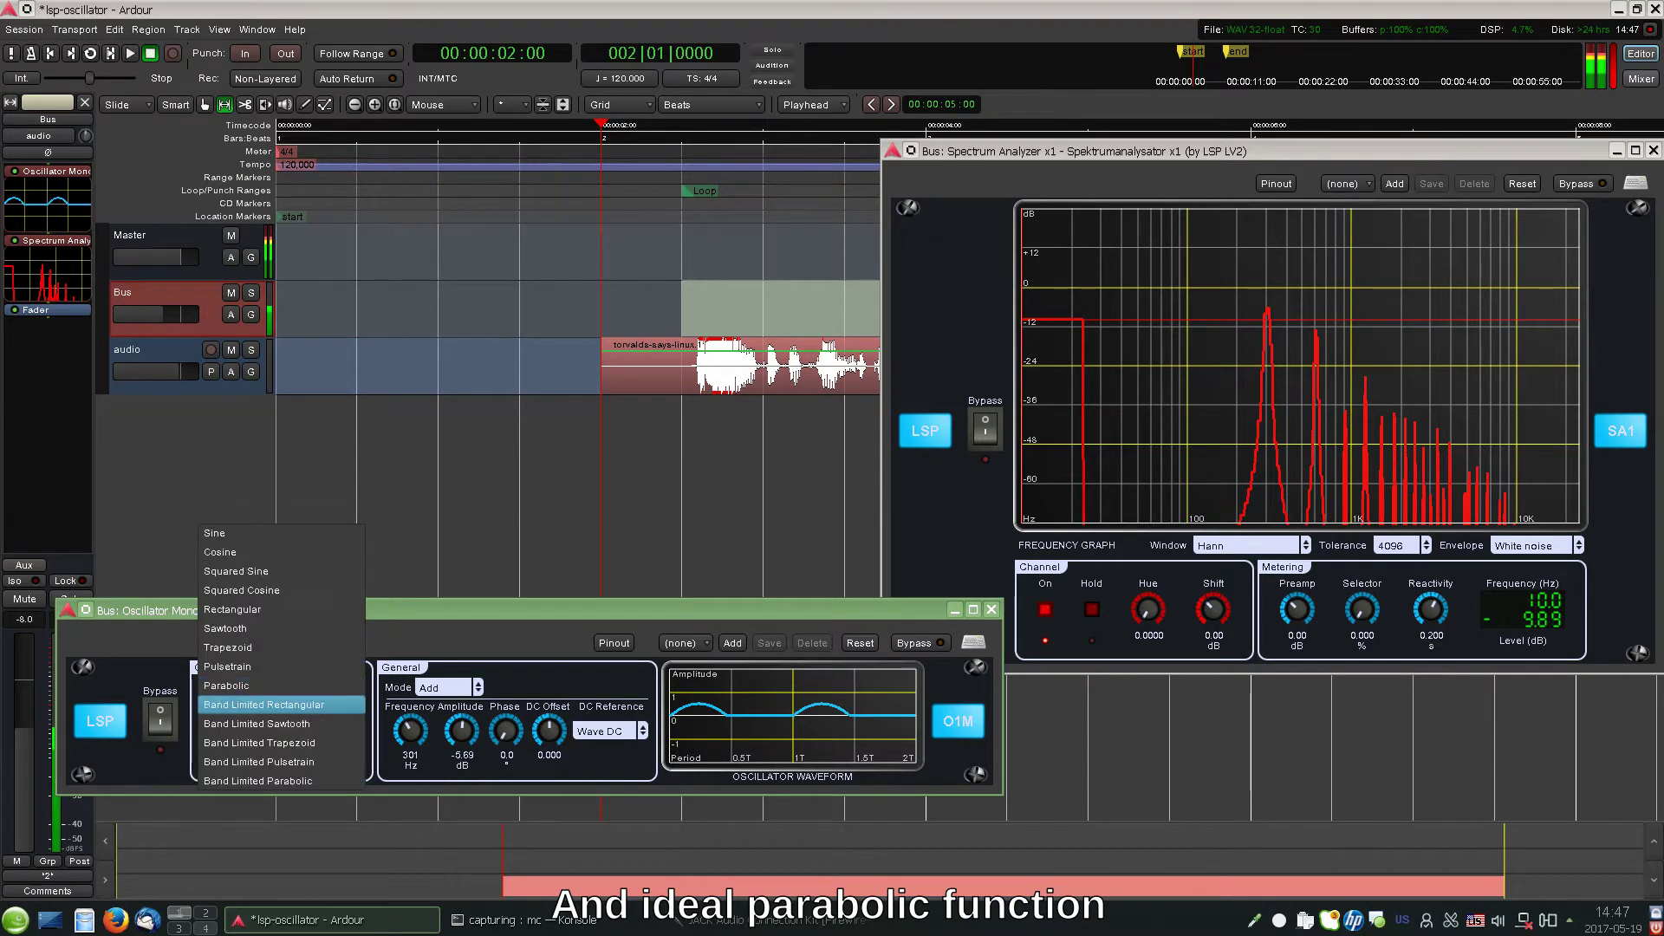
click(258, 706)
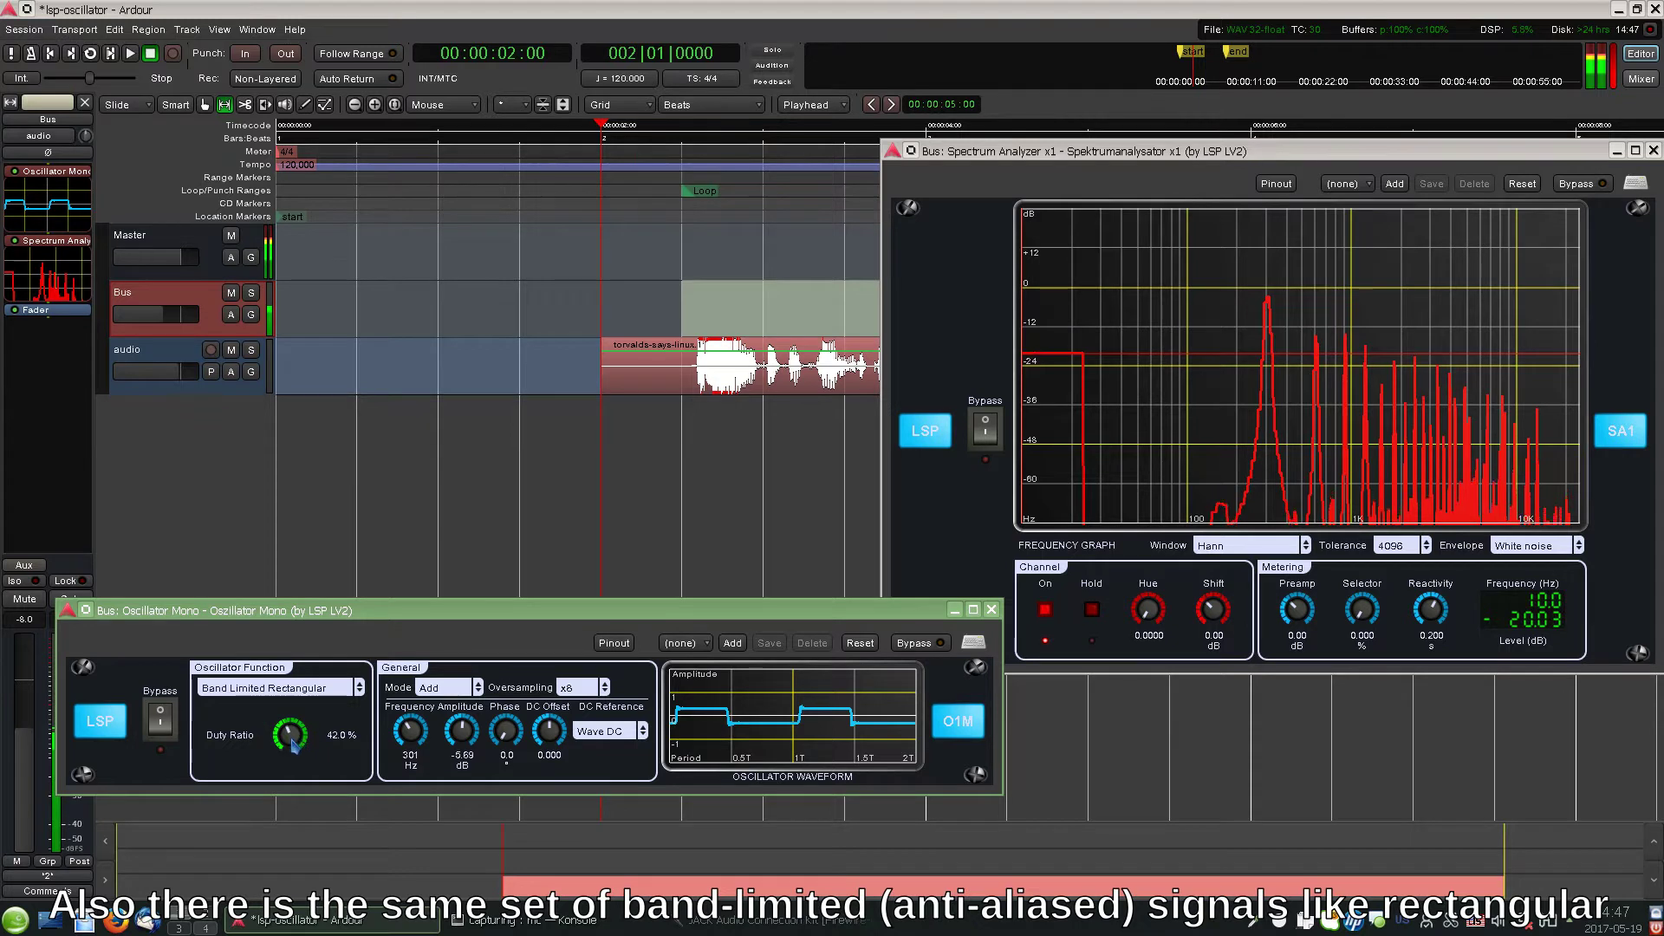
drag(293, 745, 294, 719)
click(607, 731)
click(603, 749)
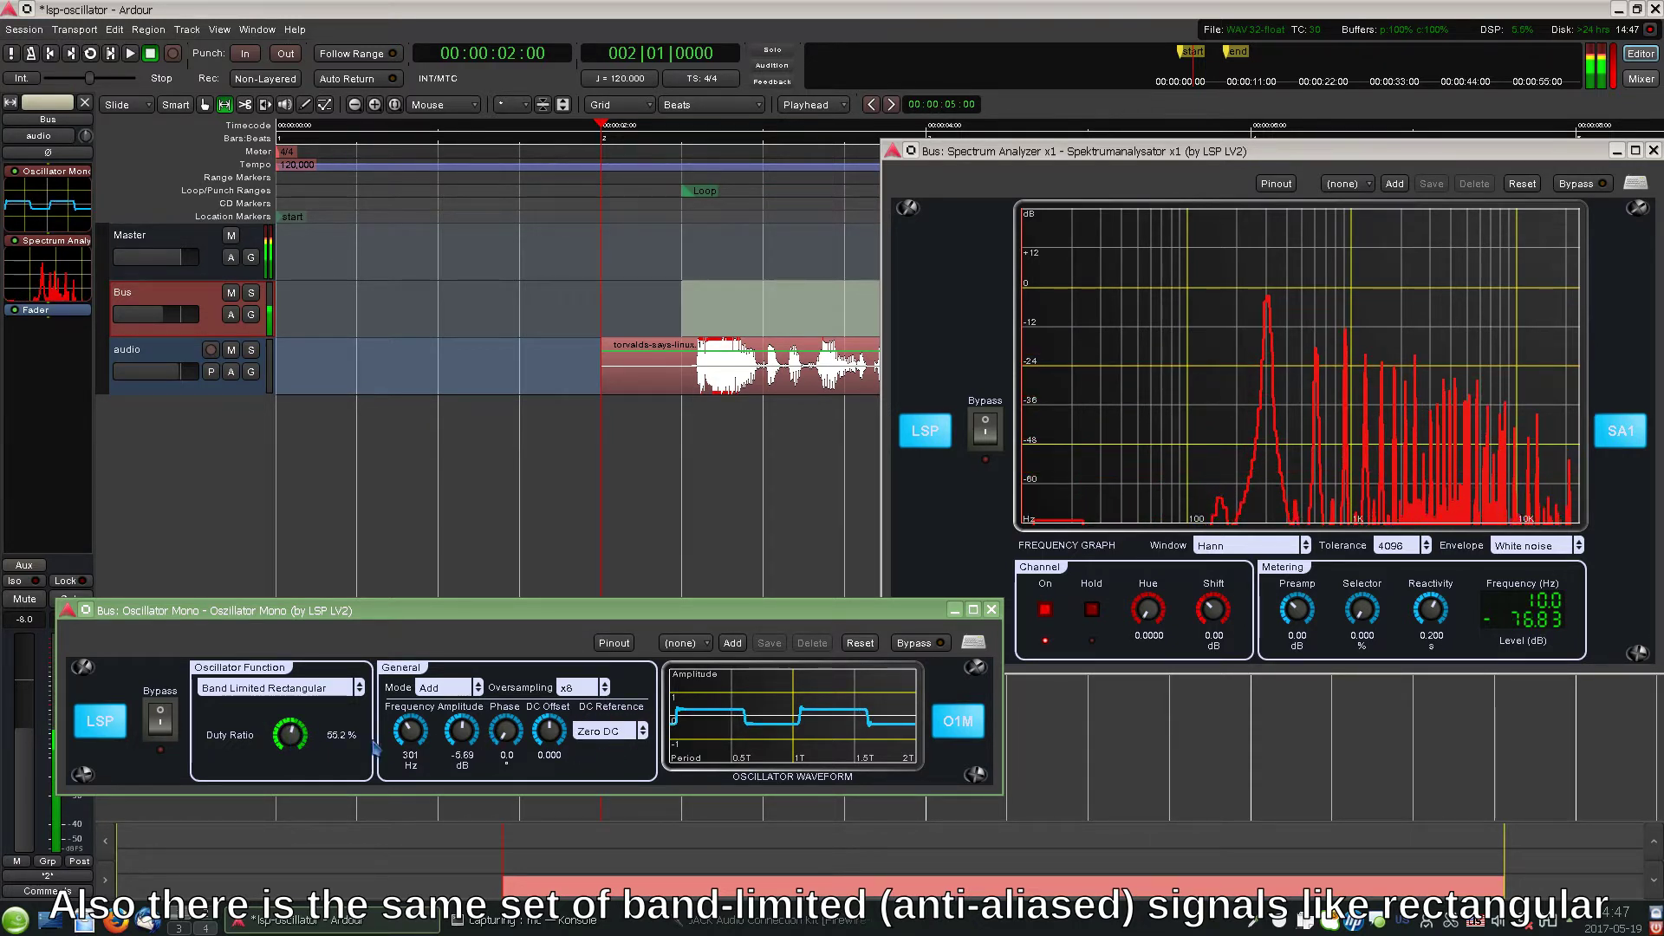
drag(281, 745, 335, 801)
Step: Go through the oversampling options, keep x8, and fine-tune the duty ratio to 39.2 %
click(597, 687)
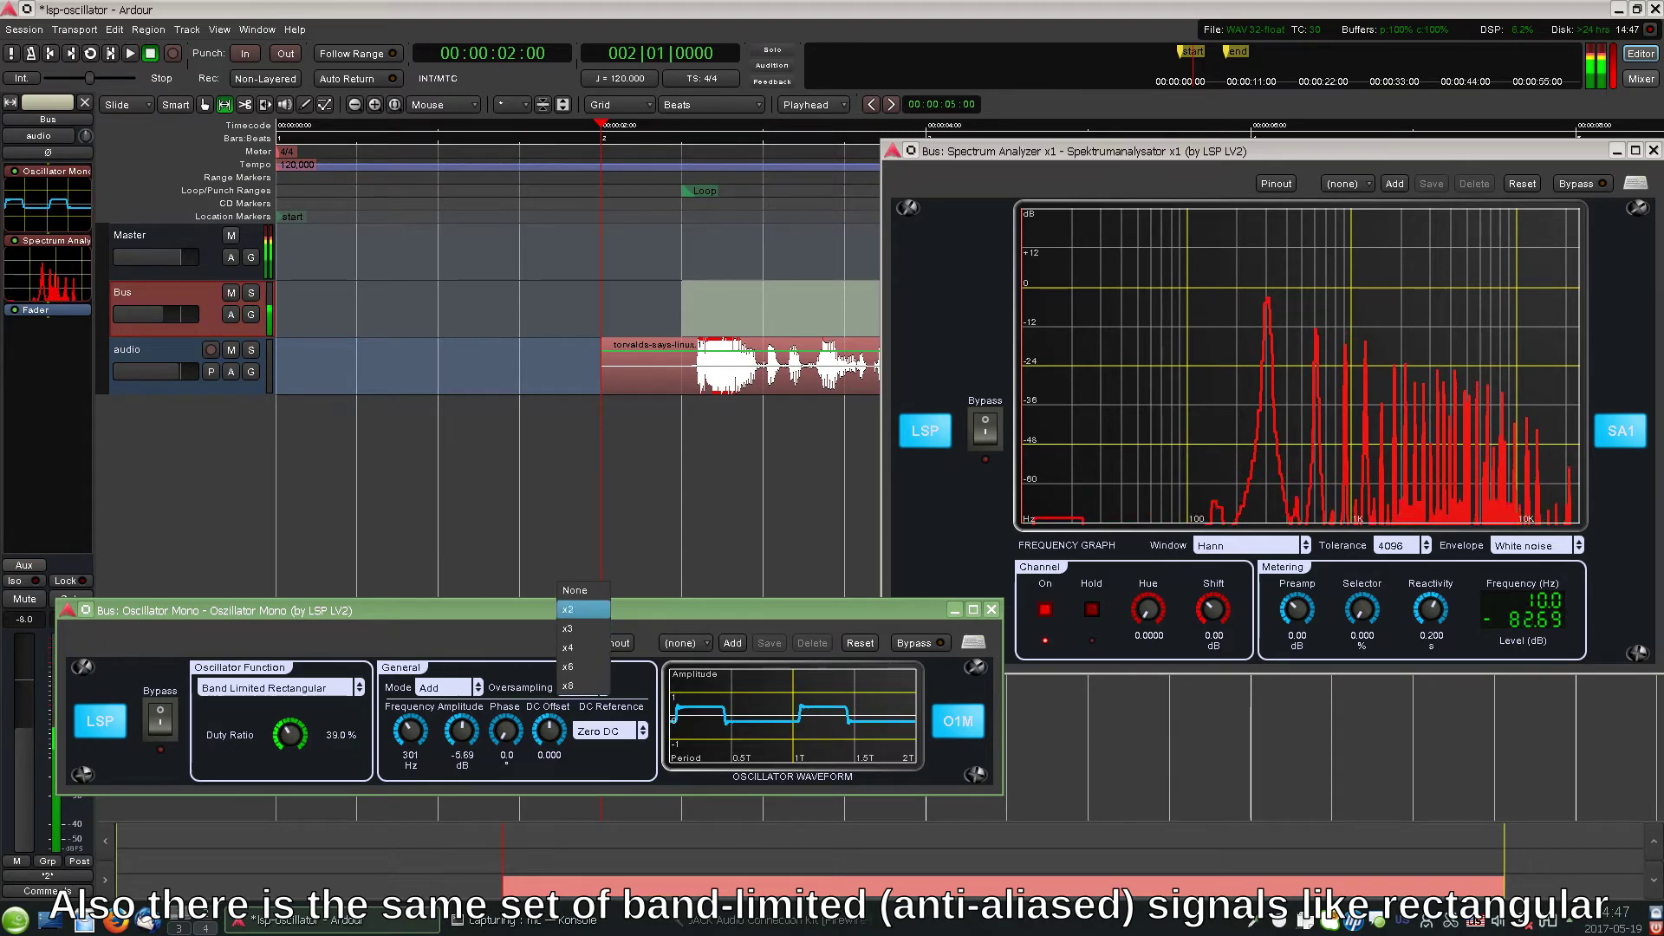
click(603, 621)
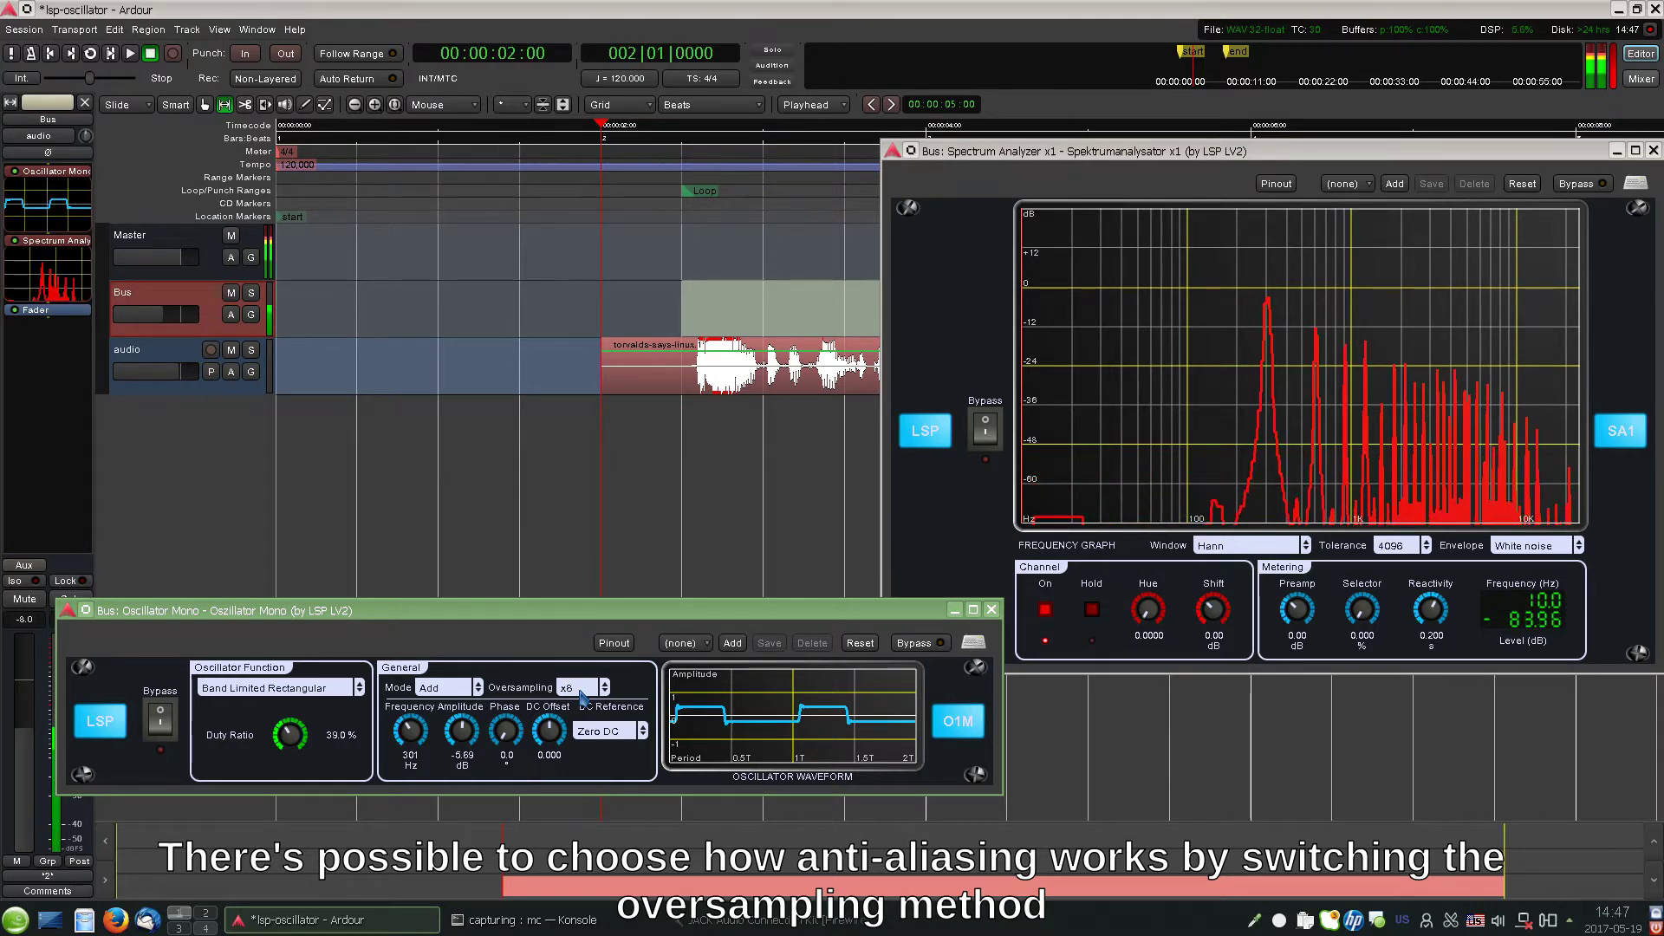
click(582, 691)
click(584, 685)
scroll(295, 737, up, 1)
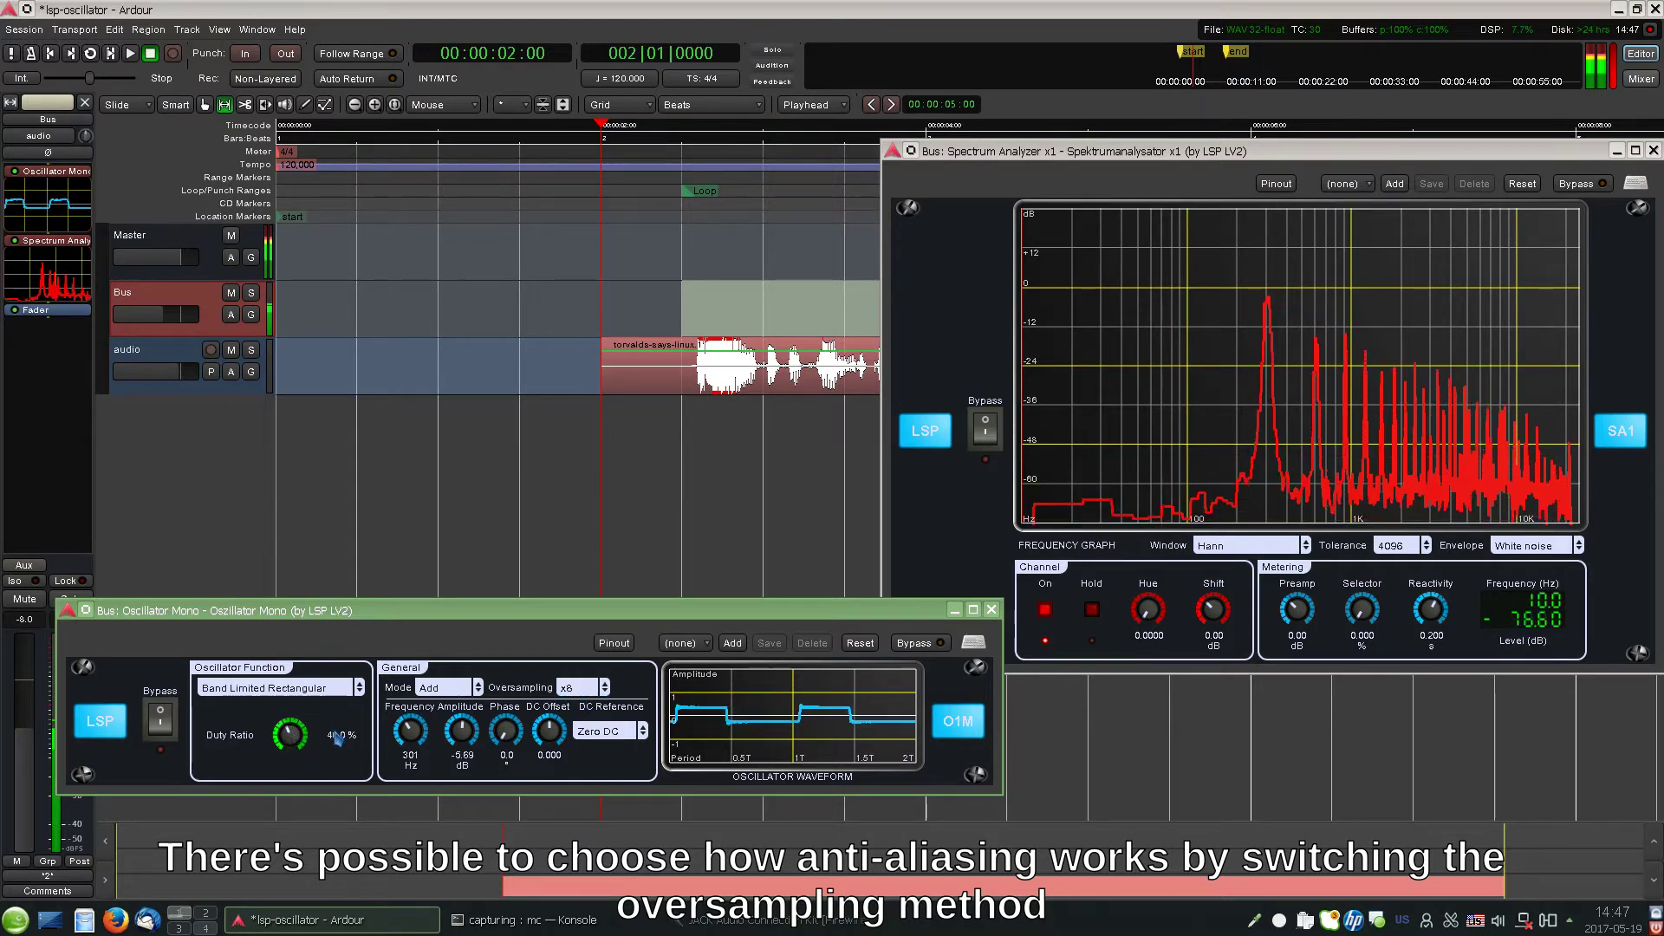
Step: Compare the ideal Rectangular function with Band Limited Rectangular twice, ending on the band-limited version
click(256, 687)
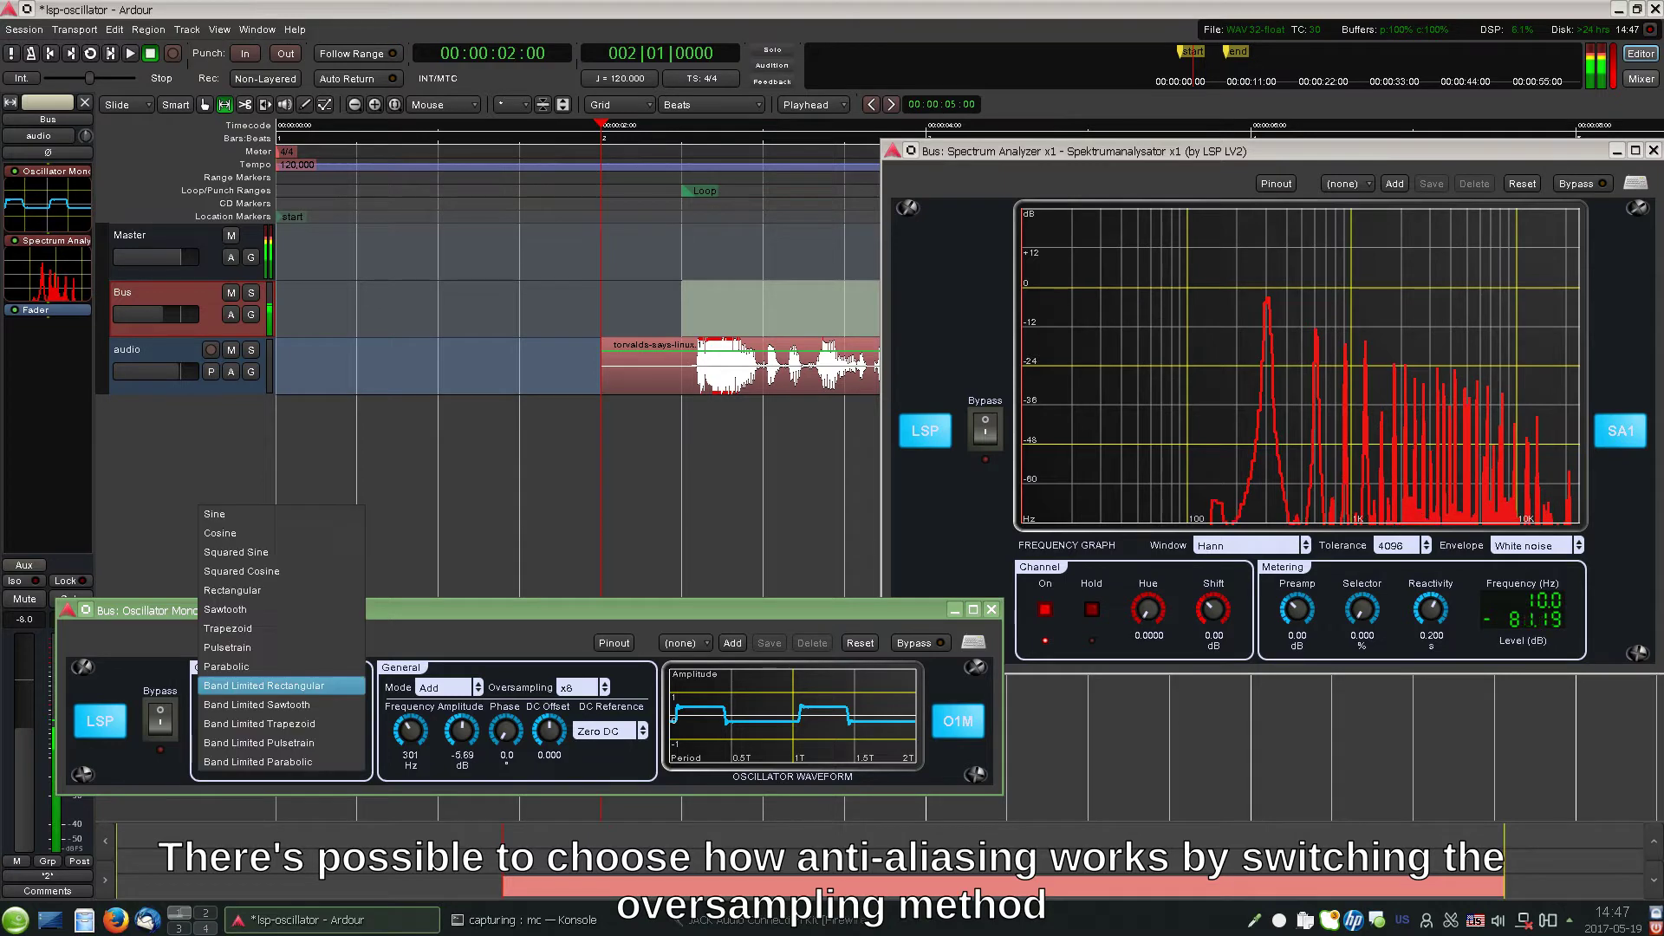
click(258, 591)
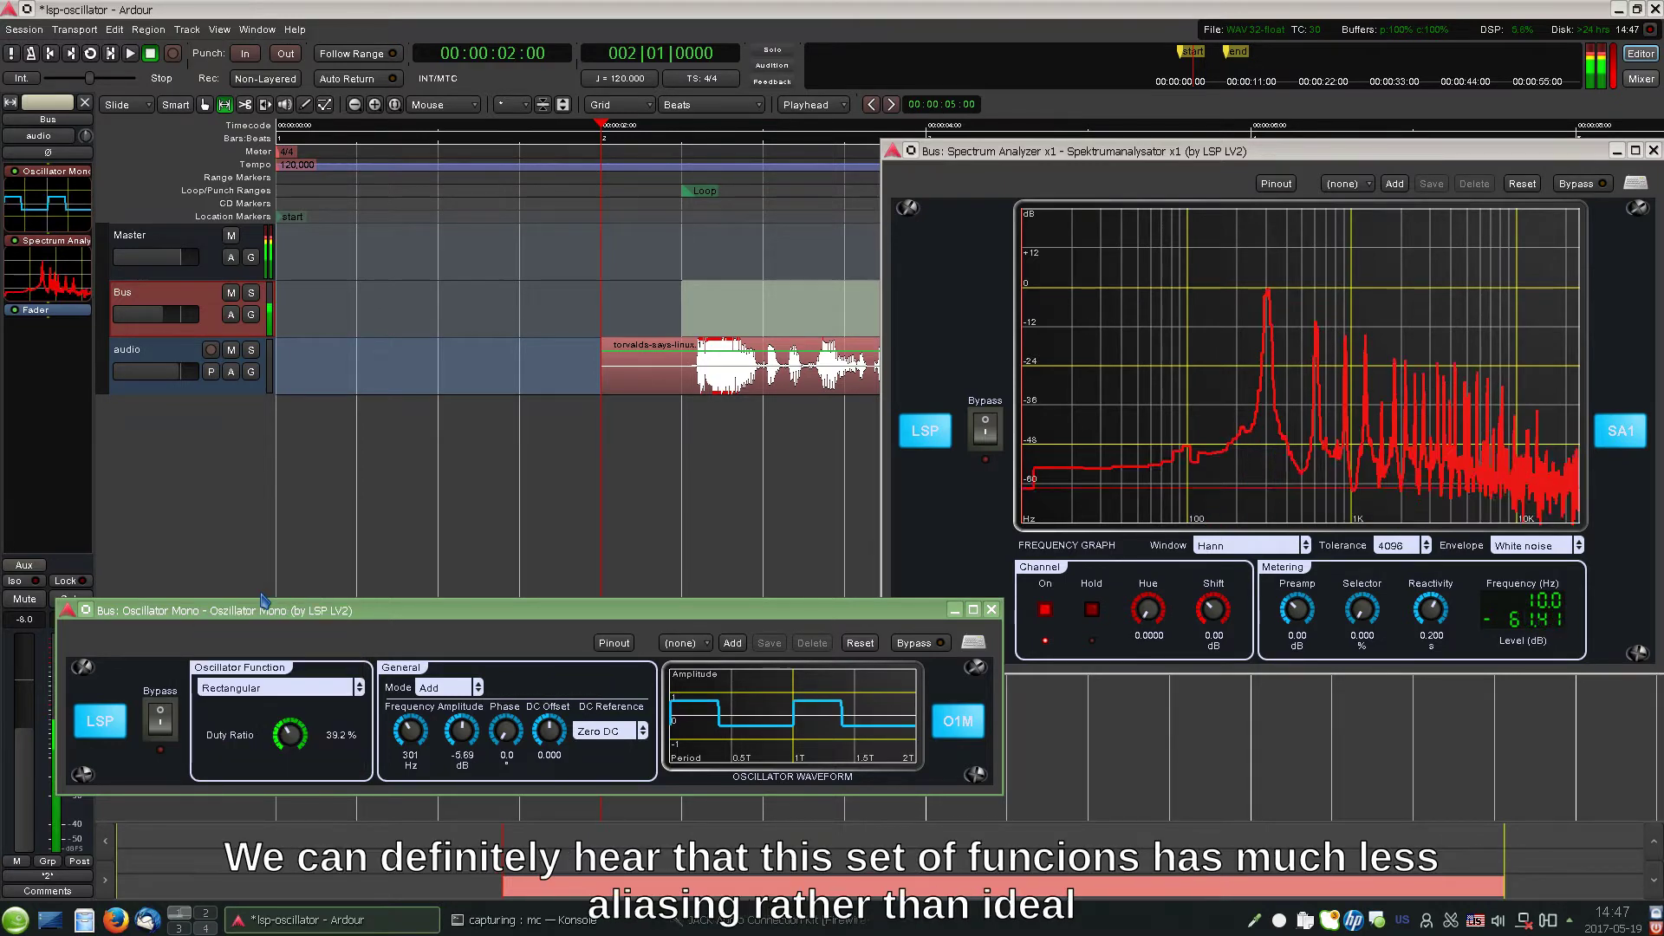
click(301, 694)
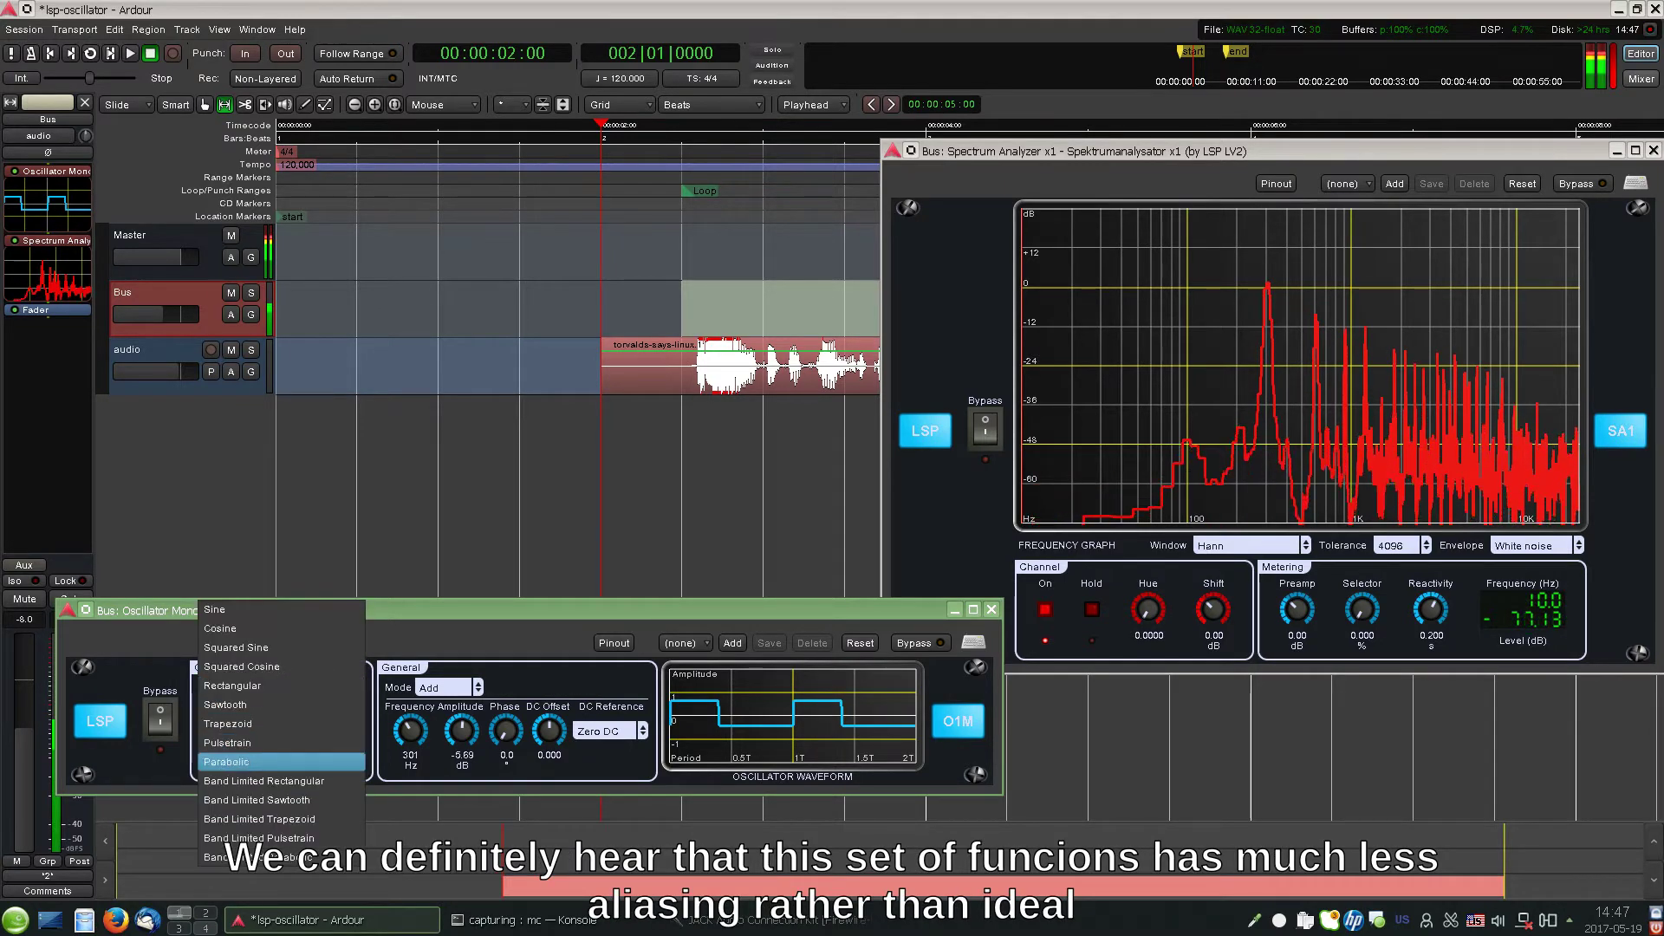
click(317, 795)
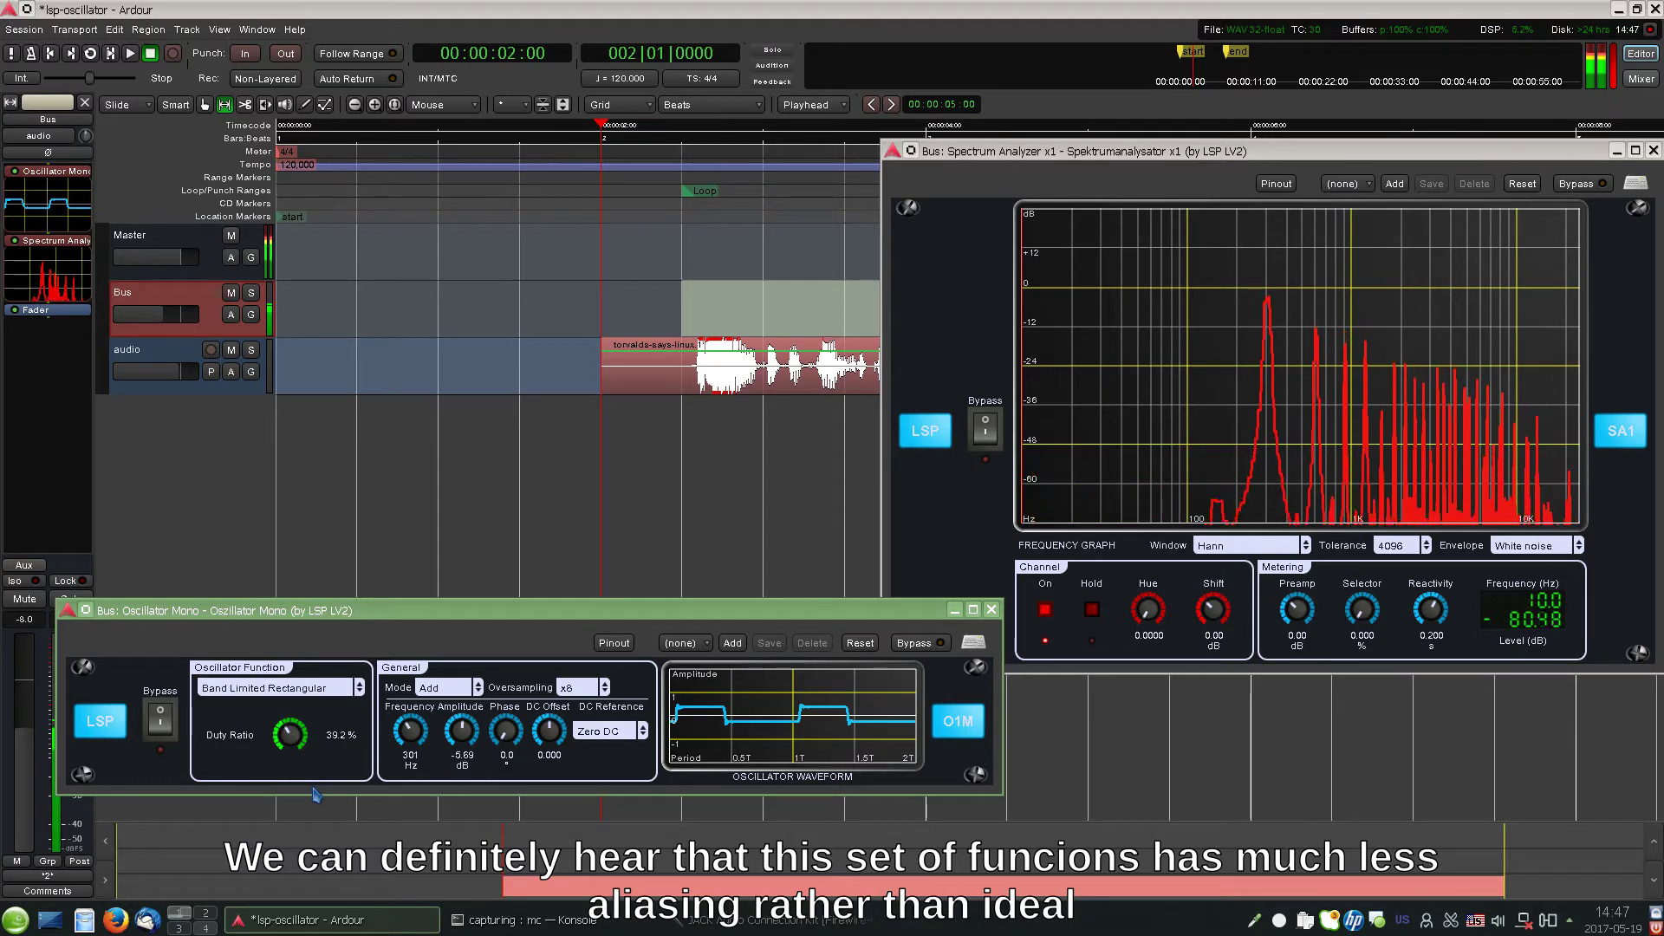
click(295, 682)
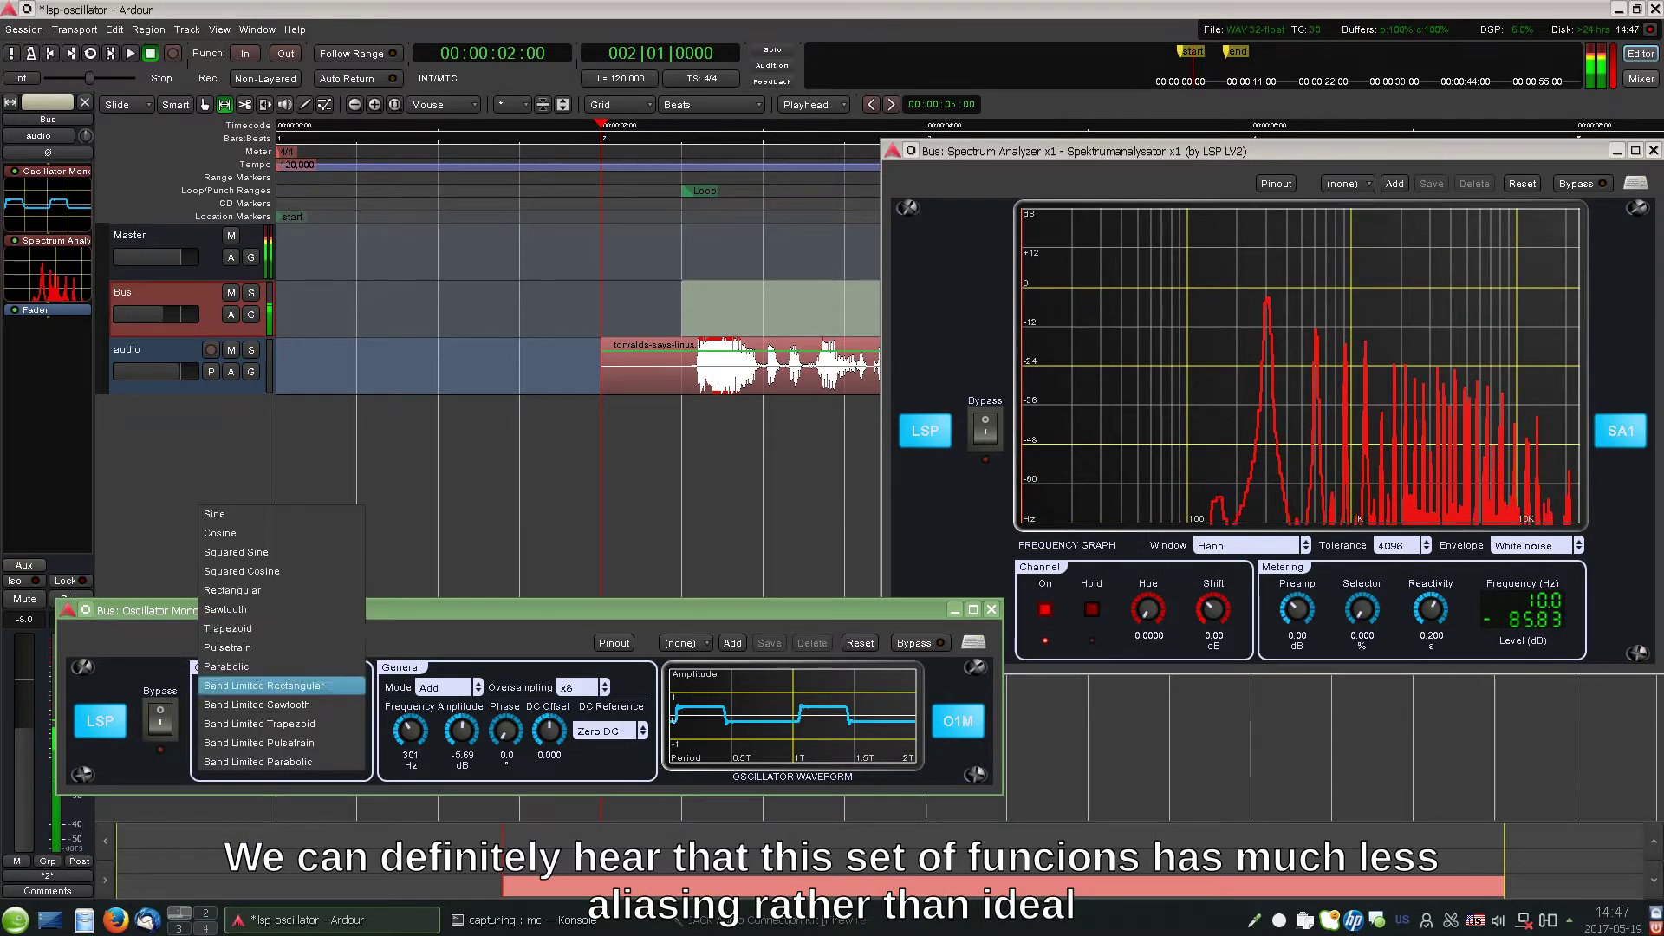
click(288, 590)
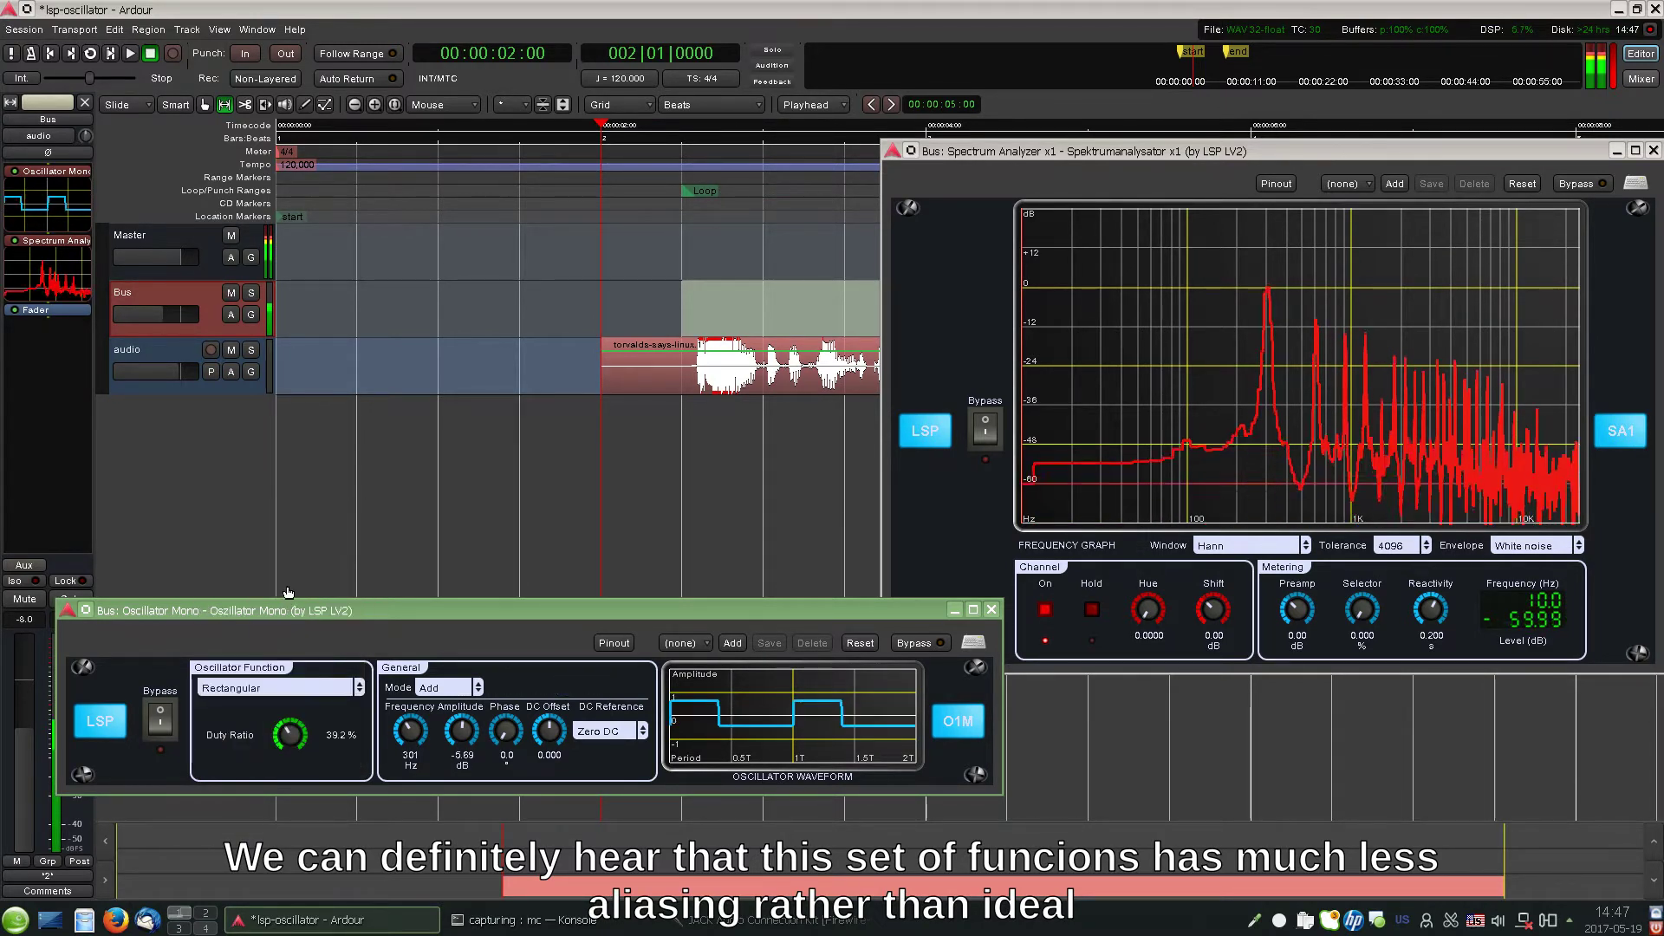
click(309, 686)
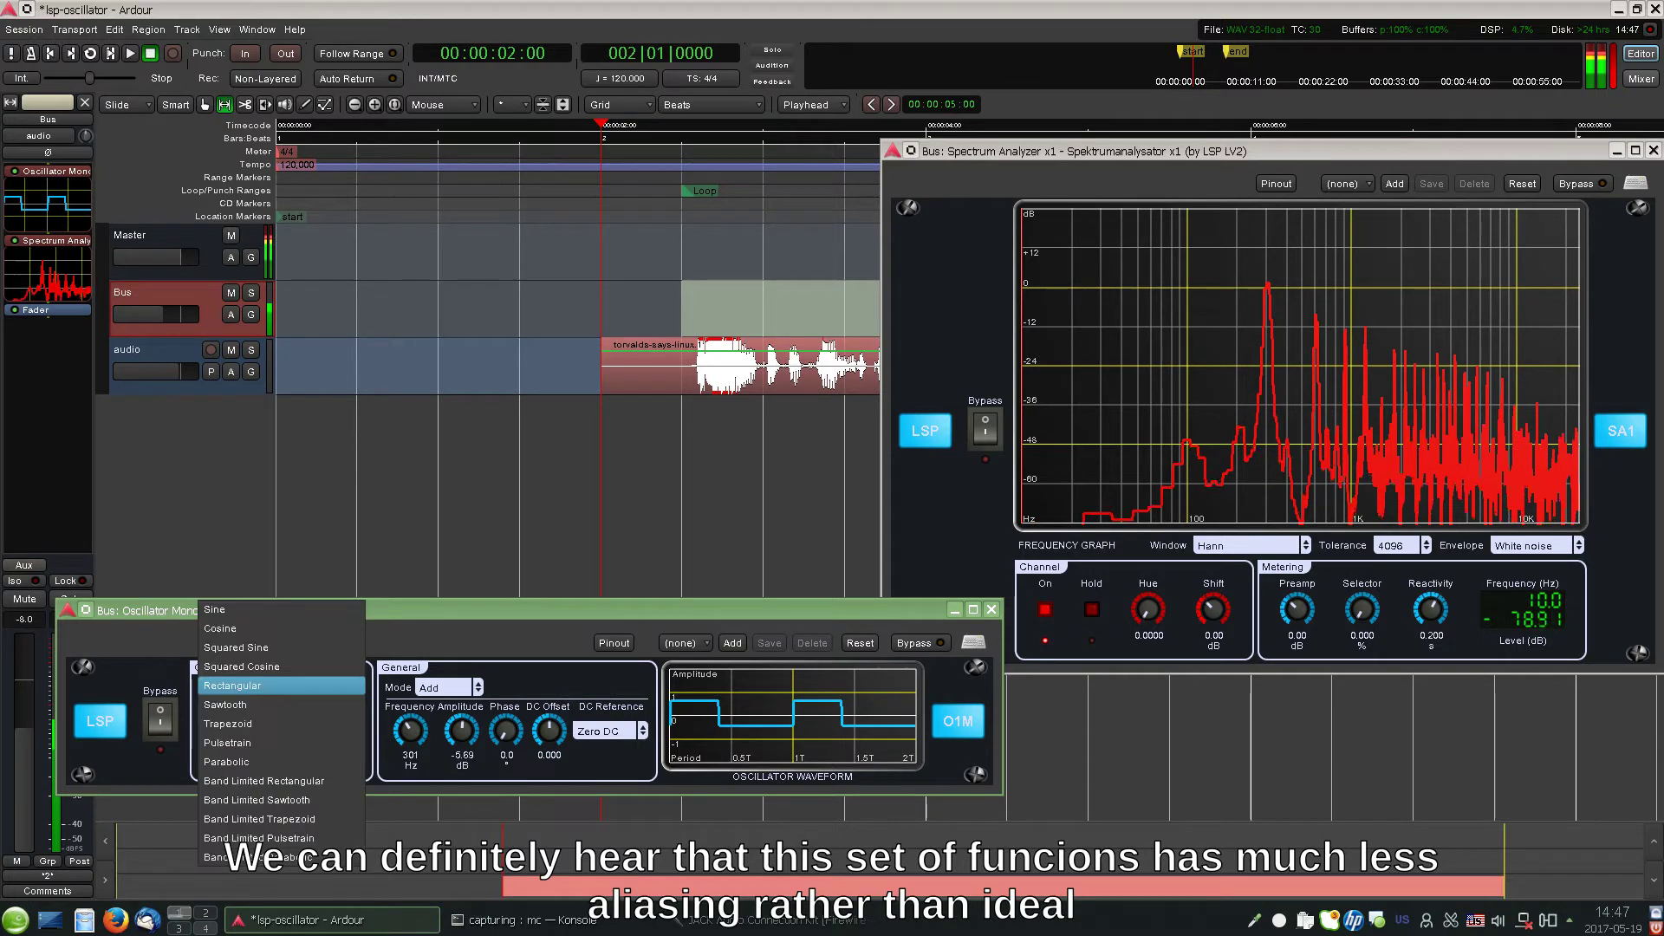
click(208, 781)
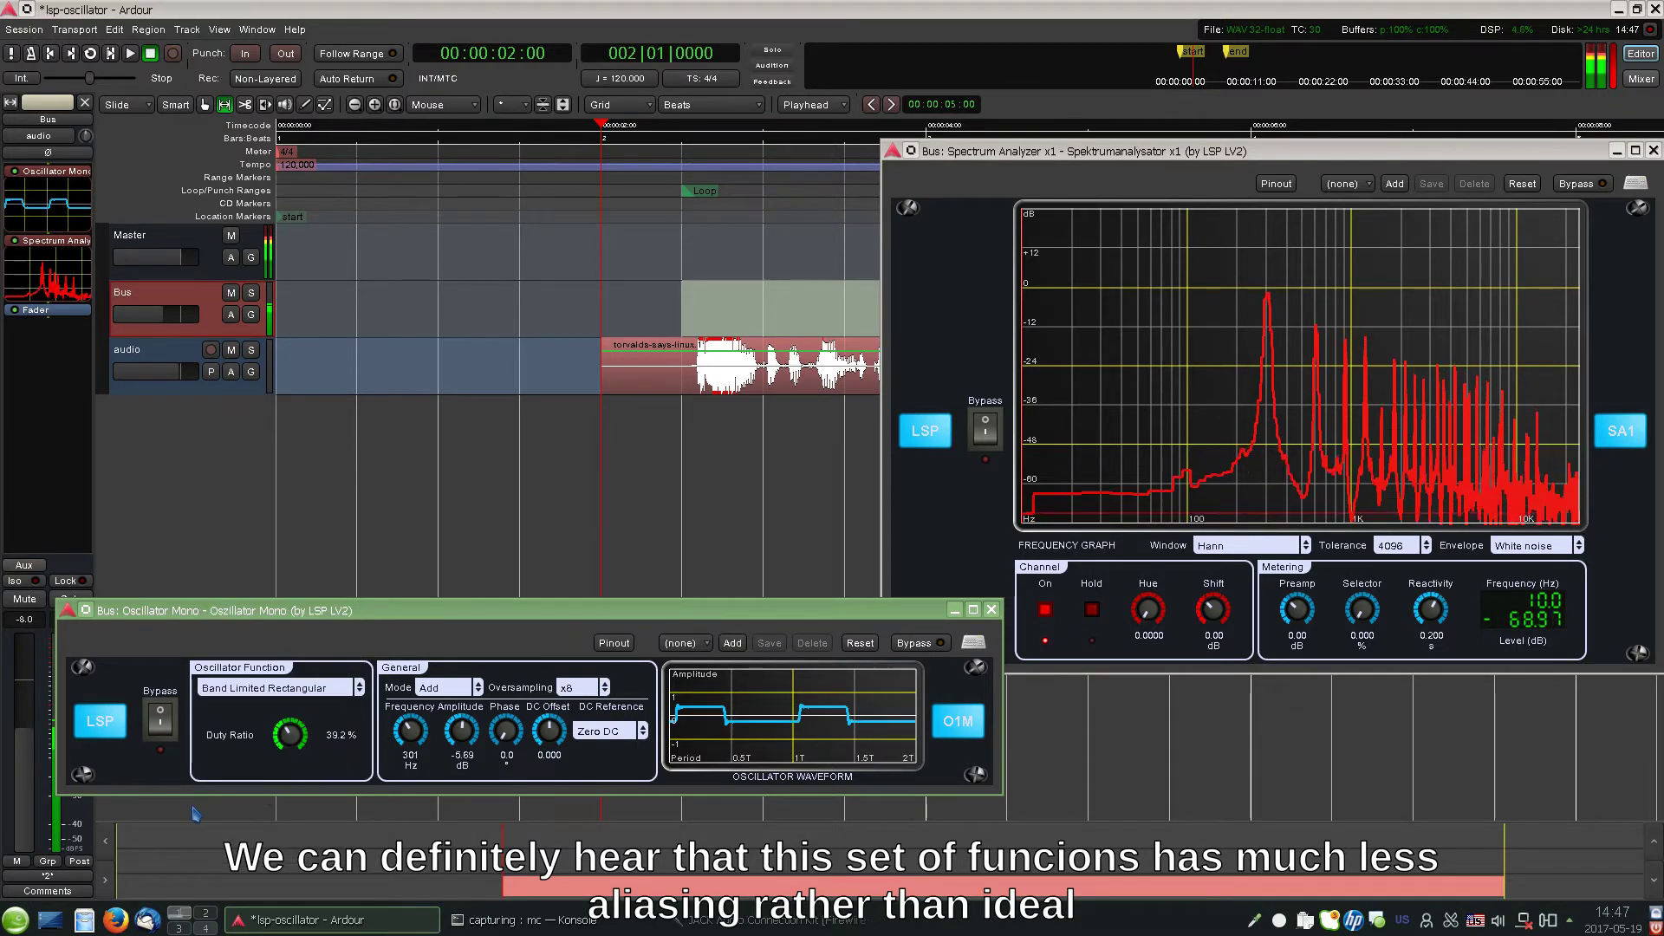
Step: Compare Band Limited Rectangular at x2 oversampling with the ideal Rectangular function, and return to the band-limited version at x8
click(566, 687)
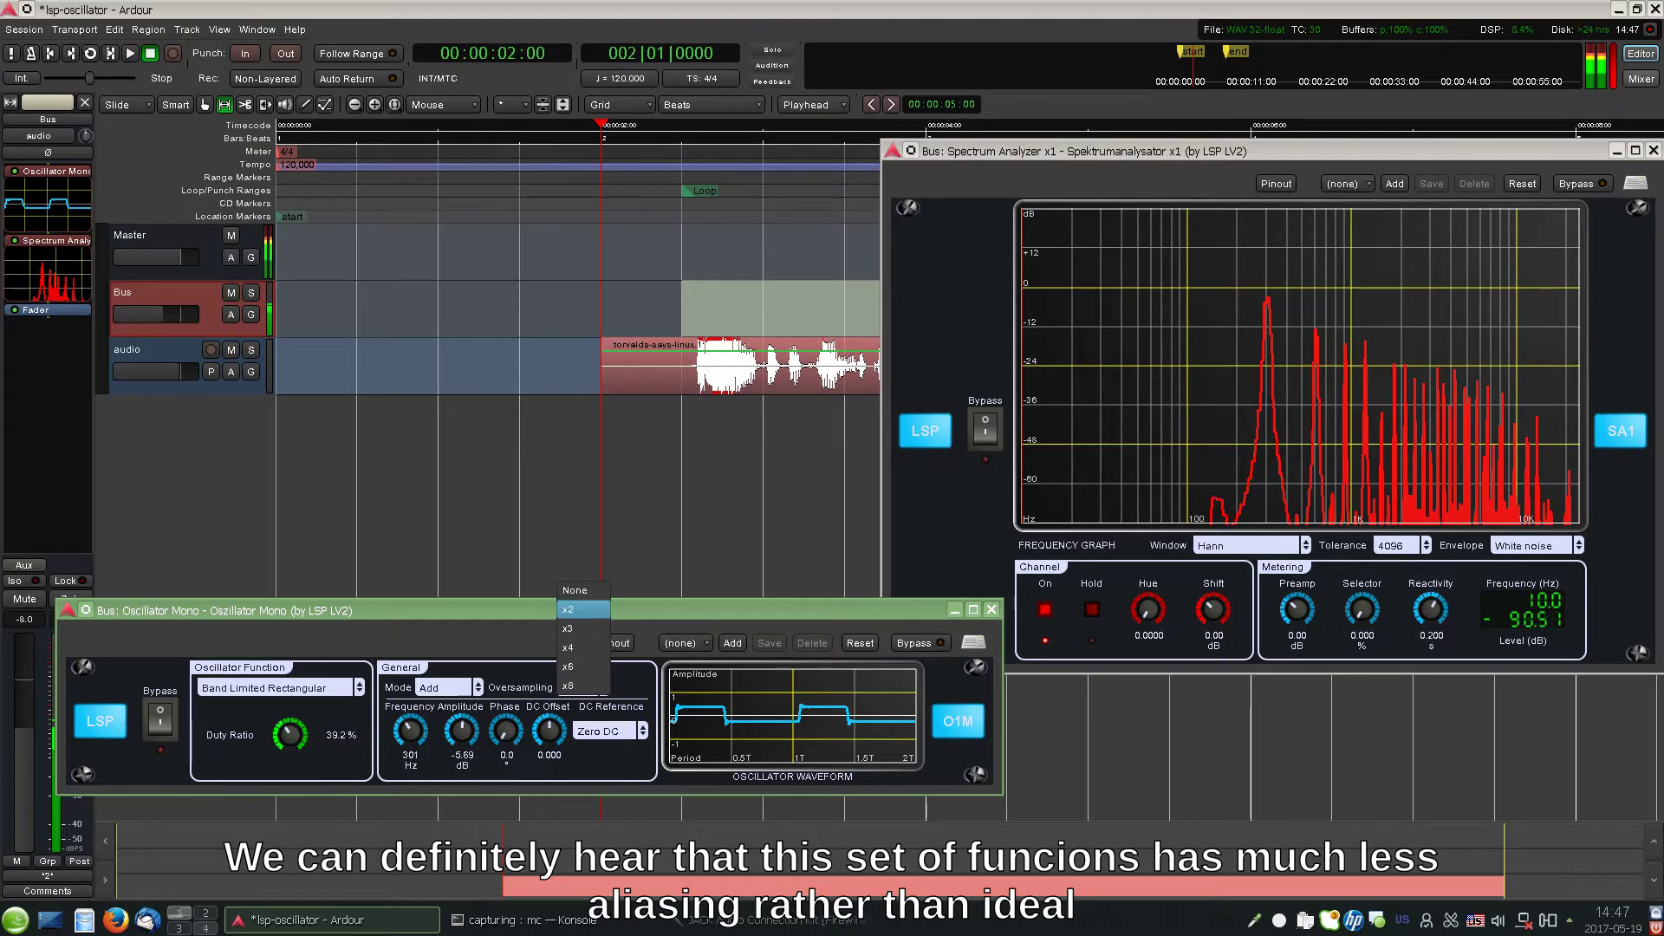
click(583, 618)
click(295, 687)
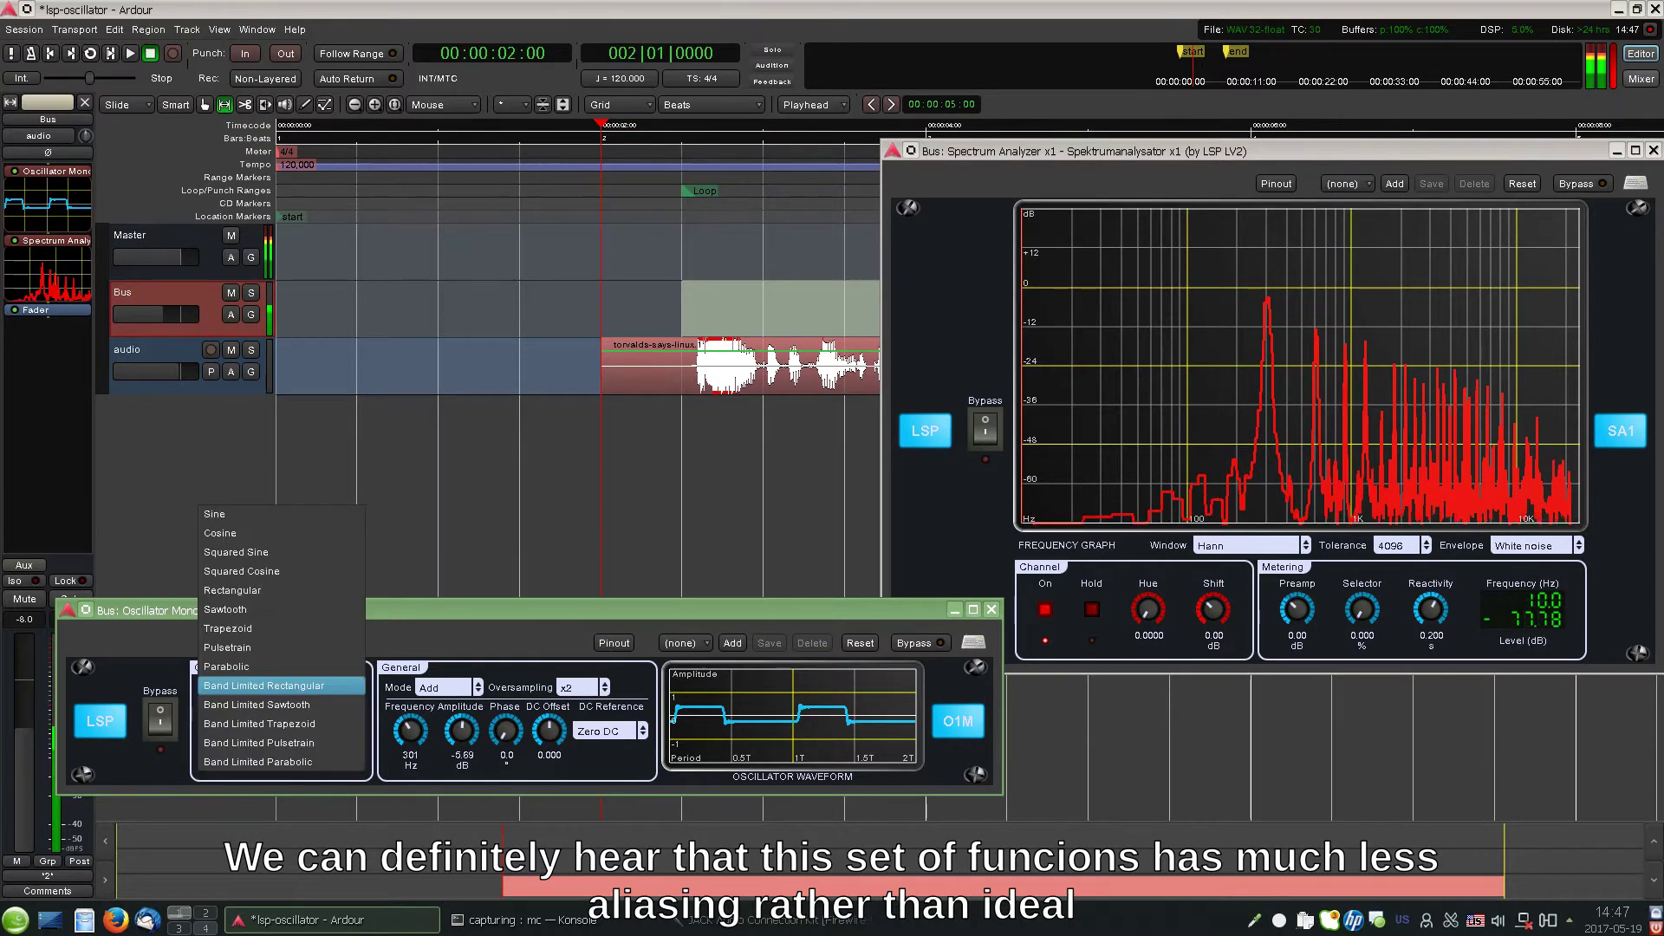
click(279, 592)
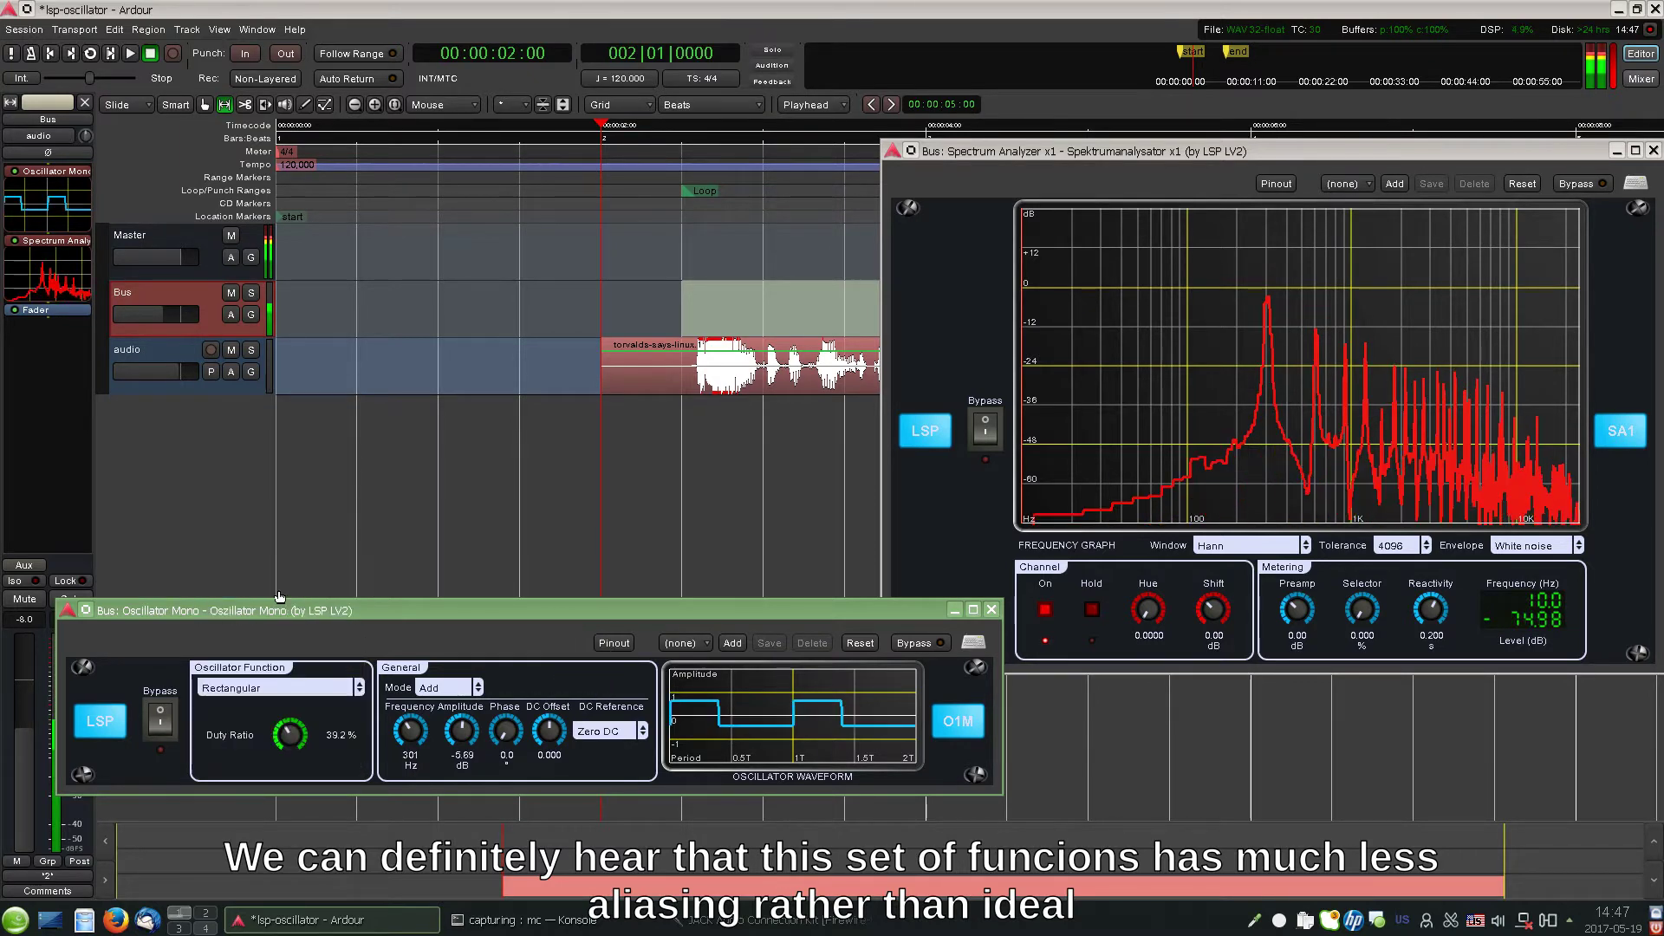
click(286, 689)
click(264, 781)
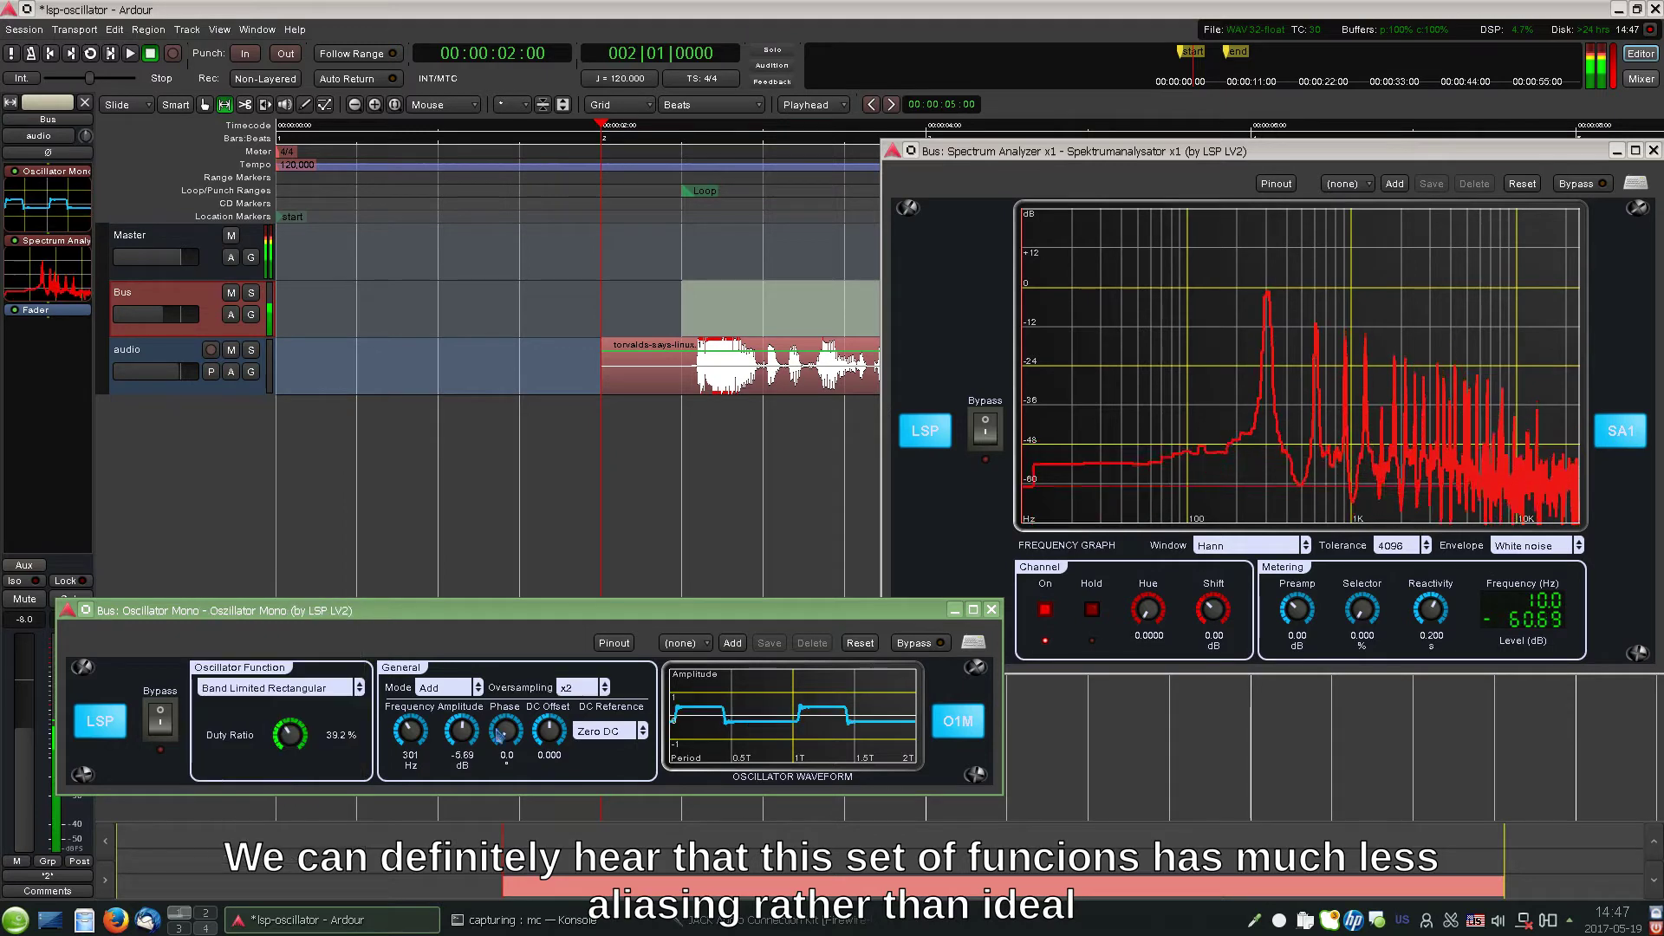
click(577, 688)
click(578, 772)
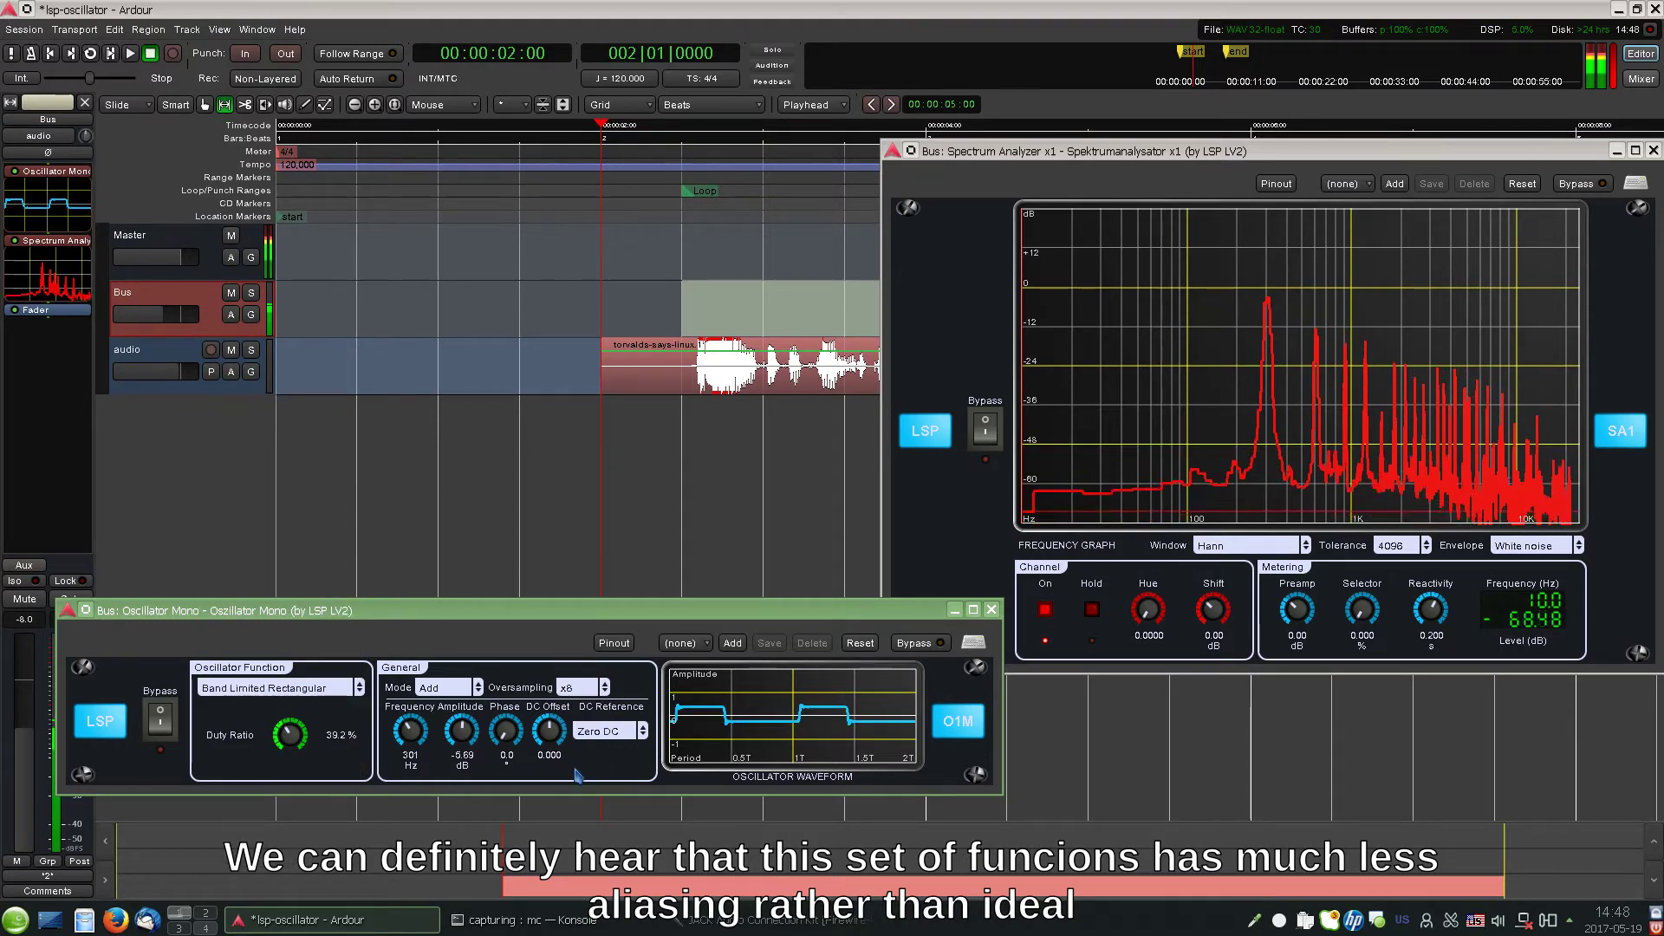
Step: Sweep the band-limited rectangular wave's frequency down to 28.6 Hz and back up, and reset it to 440 Hz
drag(412, 752, 387, 884)
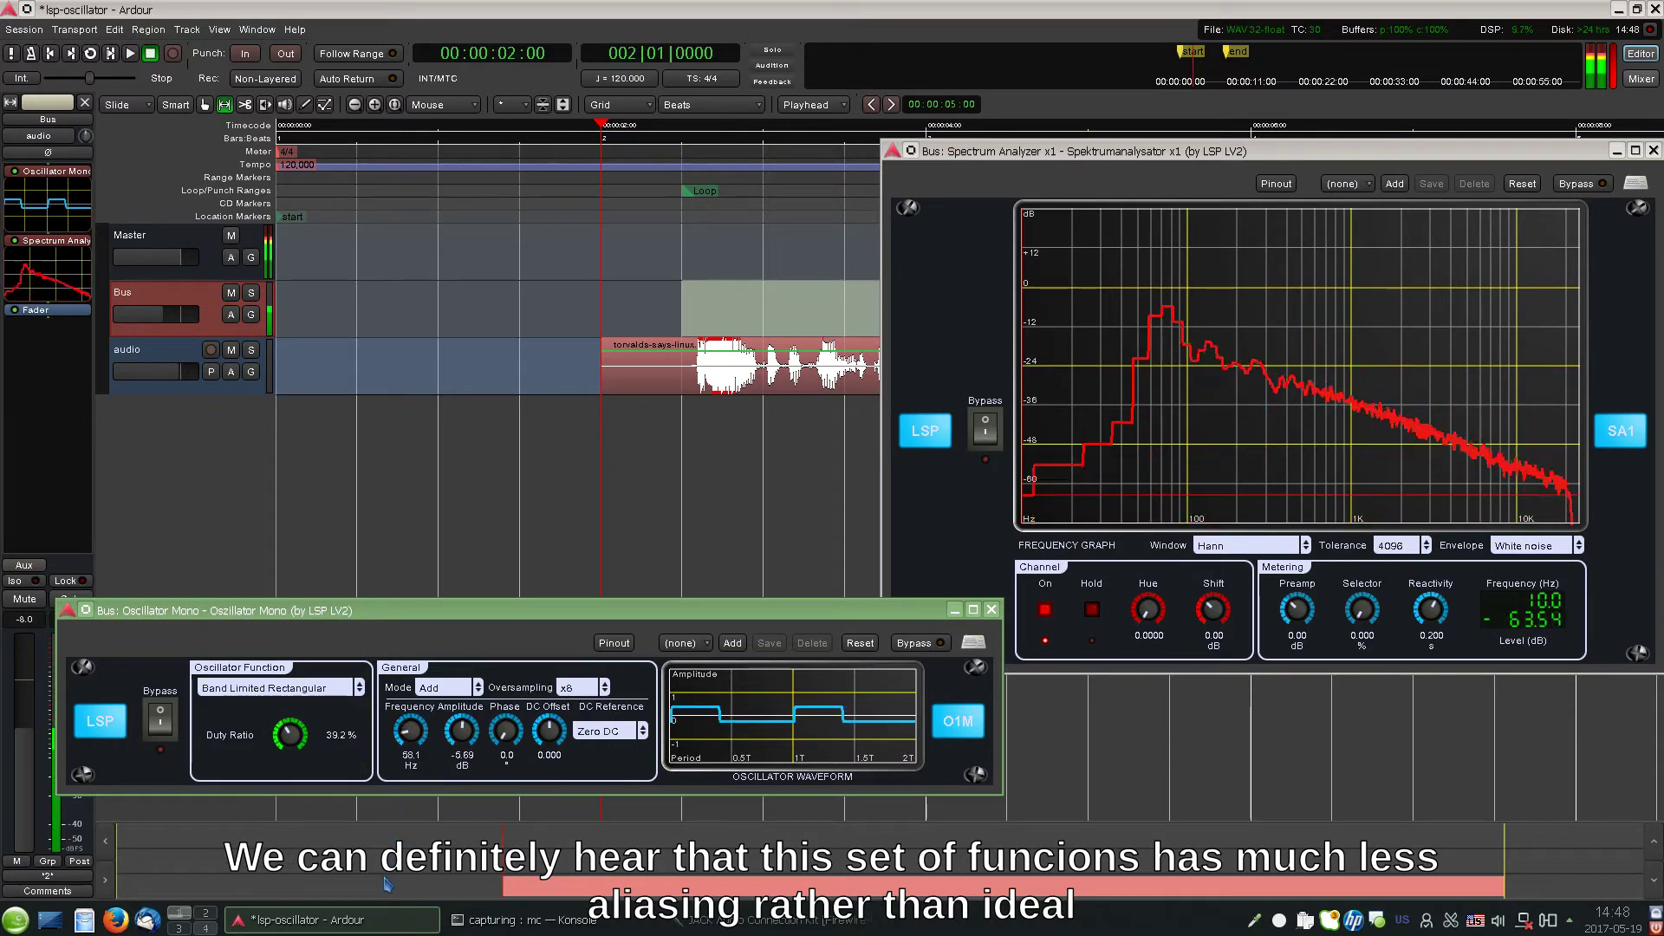
drag(386, 884, 387, 934)
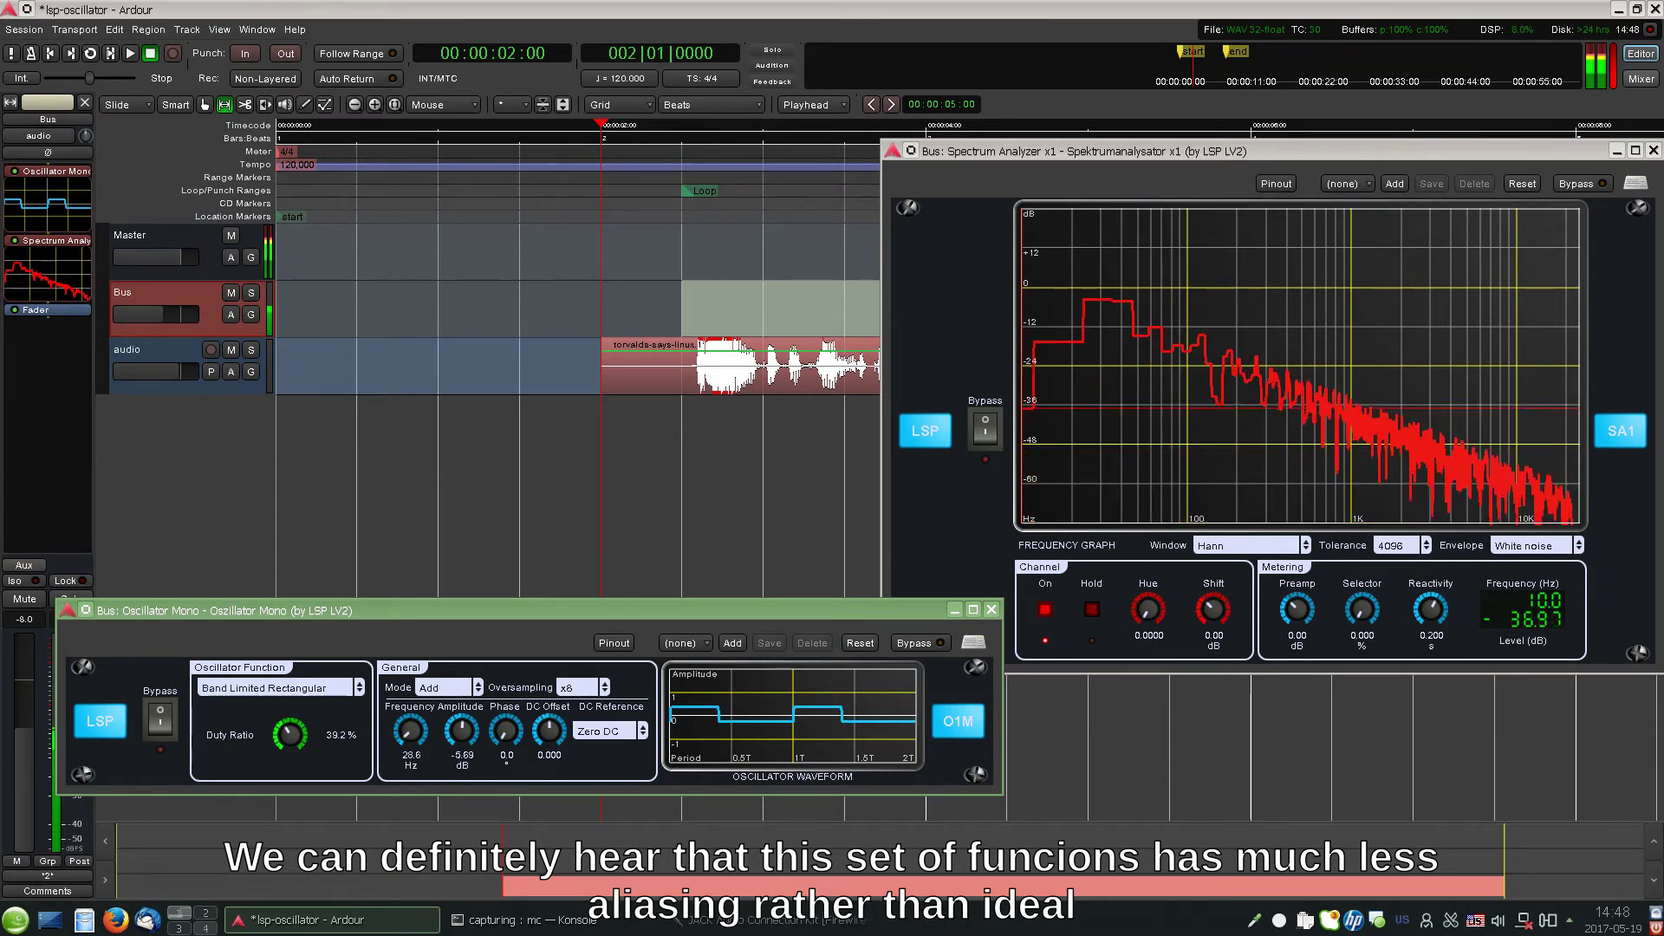
drag(387, 934, 438, 681)
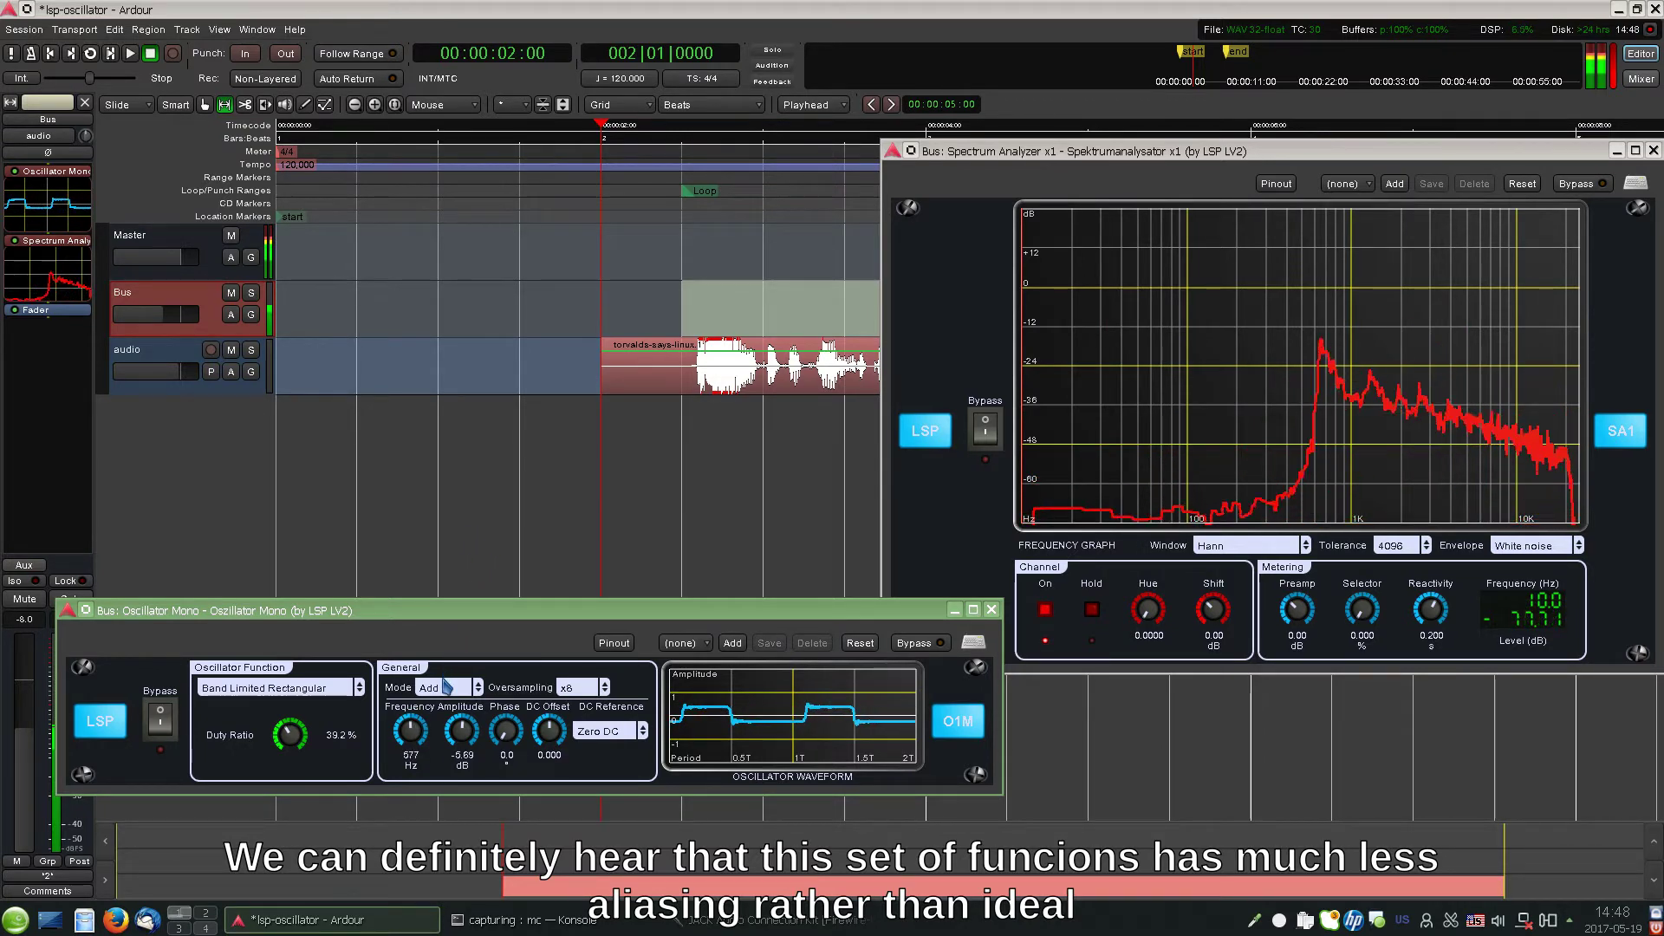
double_click(414, 735)
Step: Switch the oscillator to Band Limited Sawtooth, vary its width, and raise the amplitude to -3.09 dB
click(301, 689)
click(301, 710)
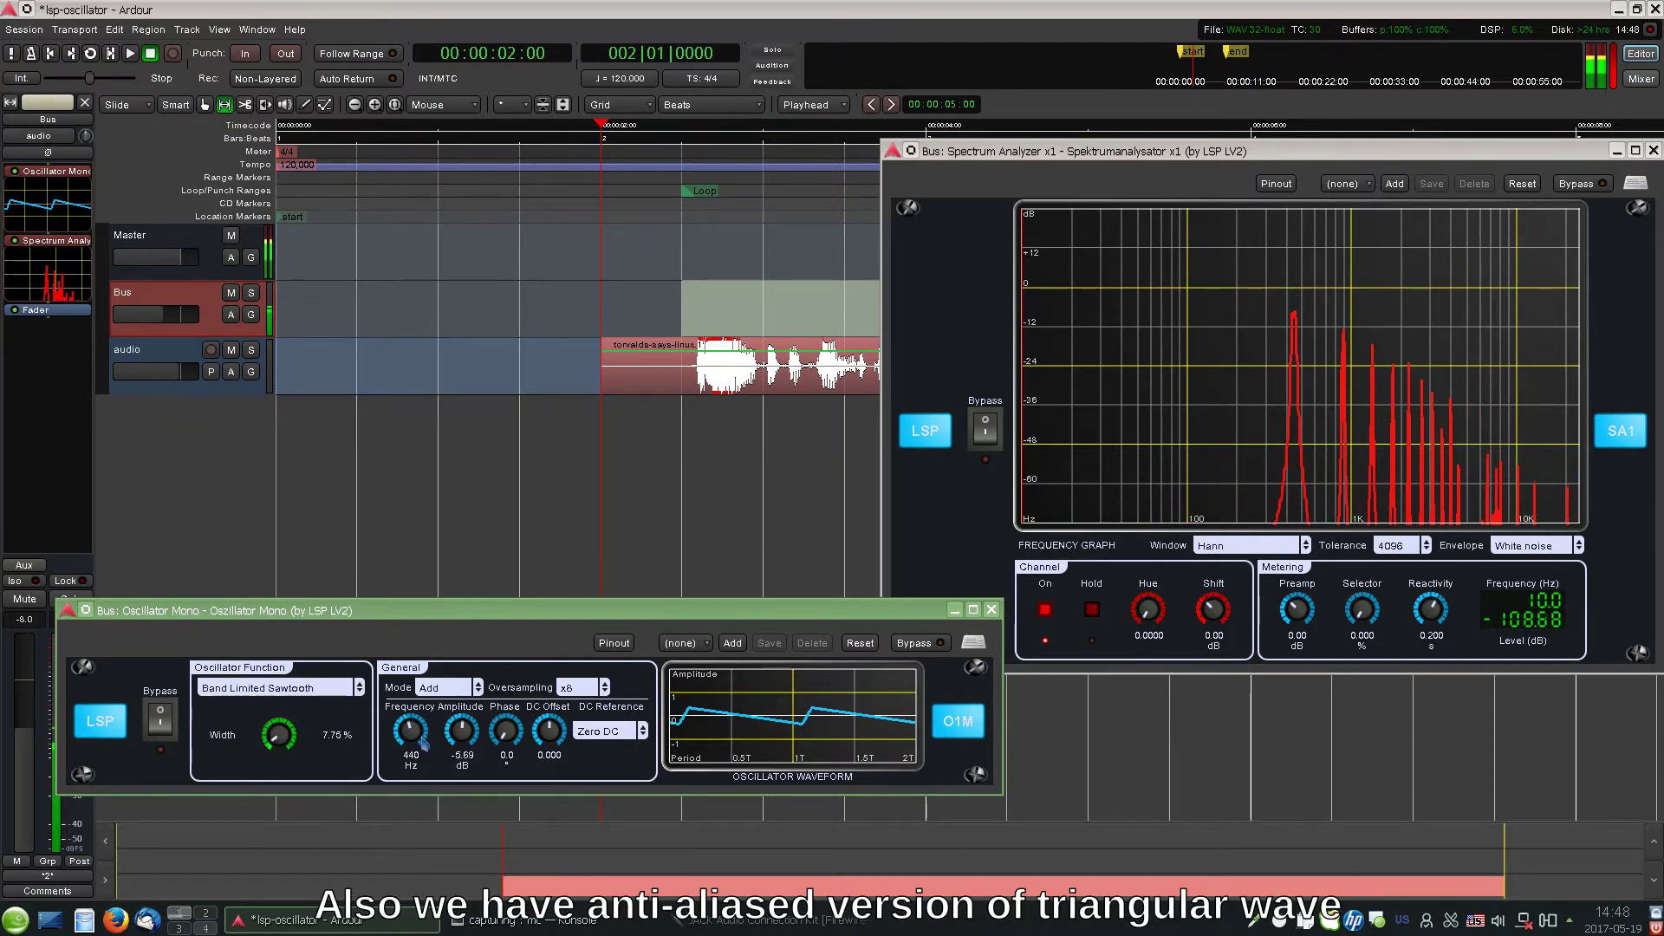
drag(281, 727, 339, 604)
drag(465, 738, 469, 716)
drag(286, 761, 332, 737)
Step: Switch the oscillator to Band Limited Trapezoid and set its raise to 16.8 % and fall to 23.2 %
click(278, 688)
click(259, 705)
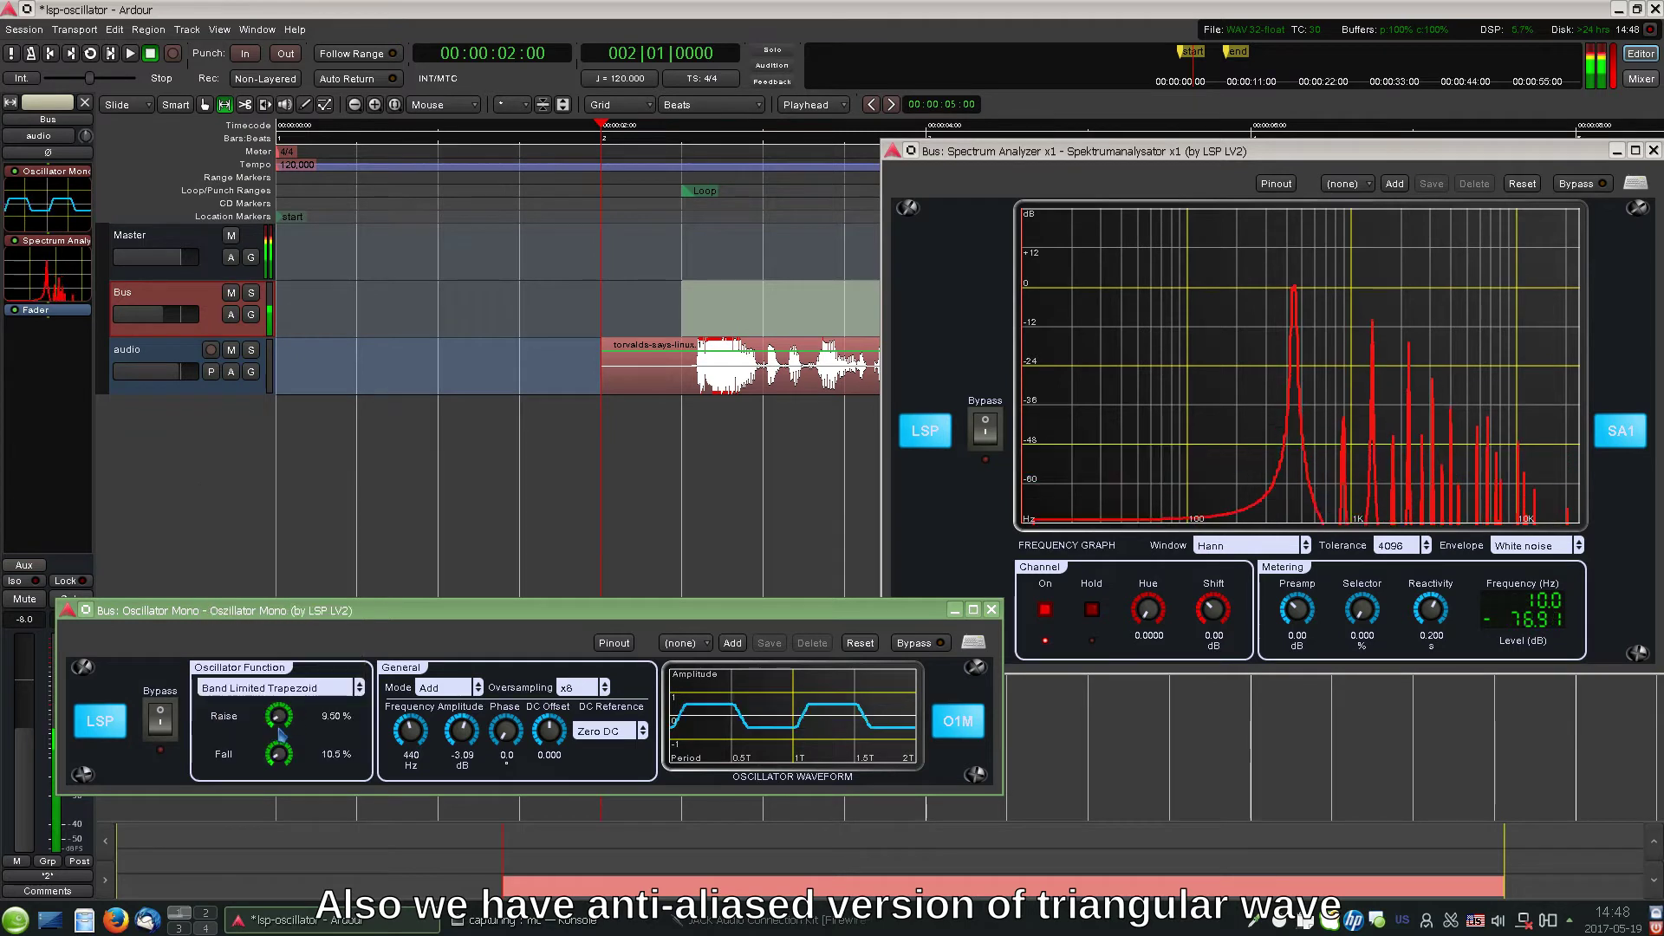
scroll(296, 703, down, 5)
scroll(281, 757, up, 5)
Step: Compare the ideal Trapezoid function with Band Limited Trapezoid, ending on the band-limited version
click(260, 689)
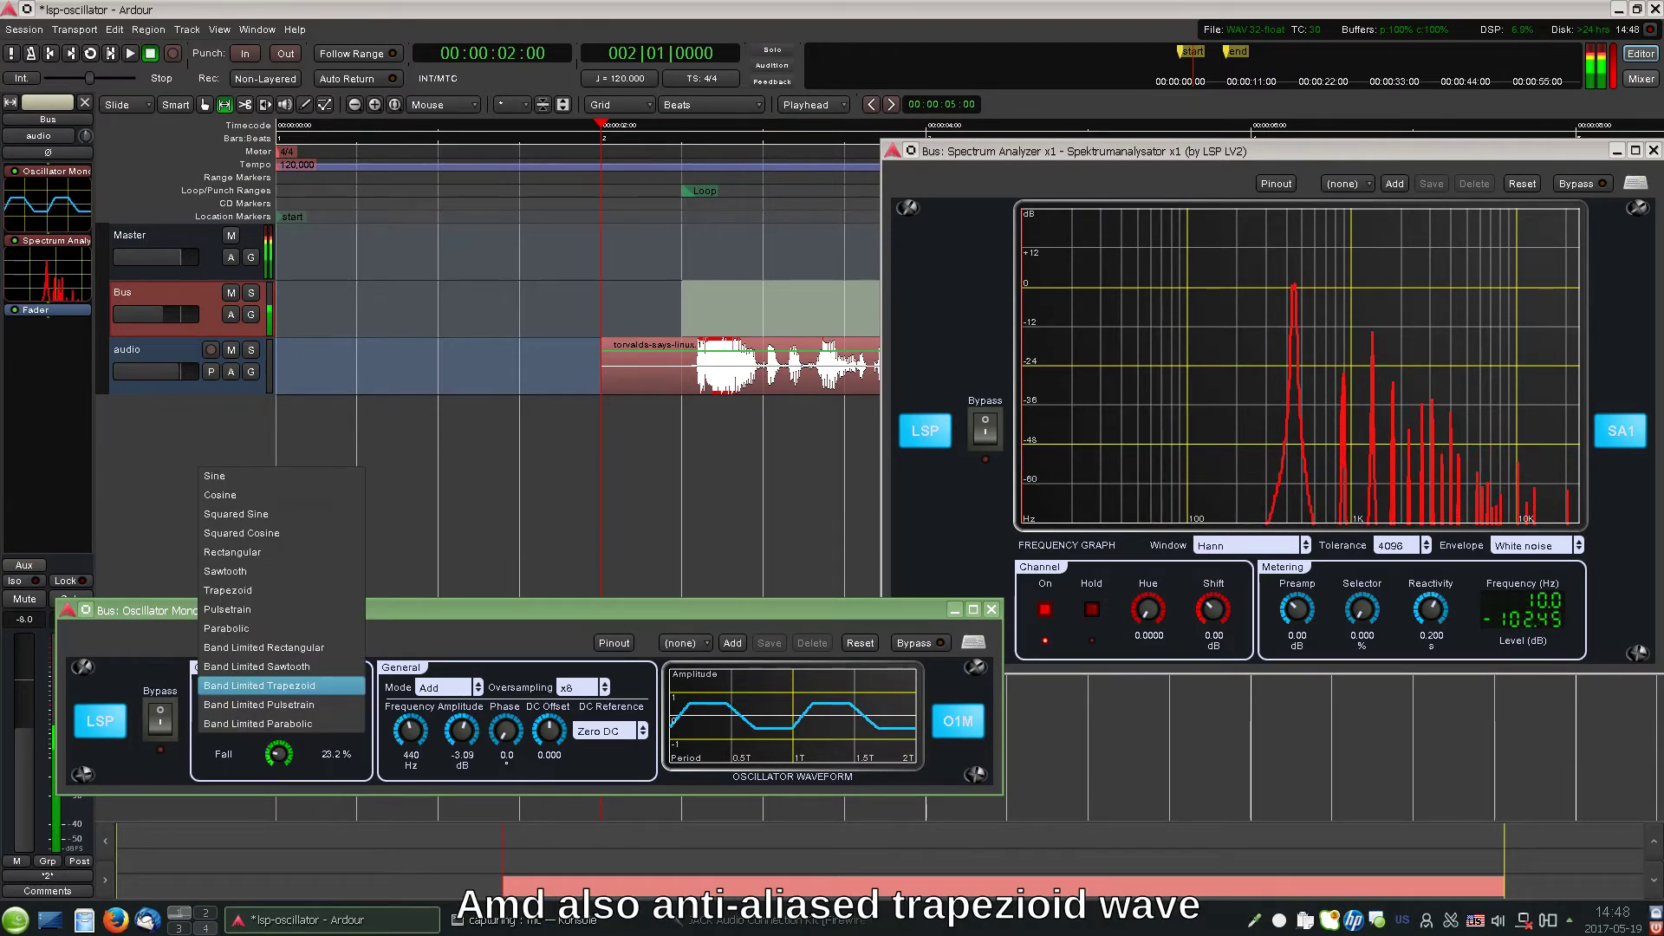
click(261, 595)
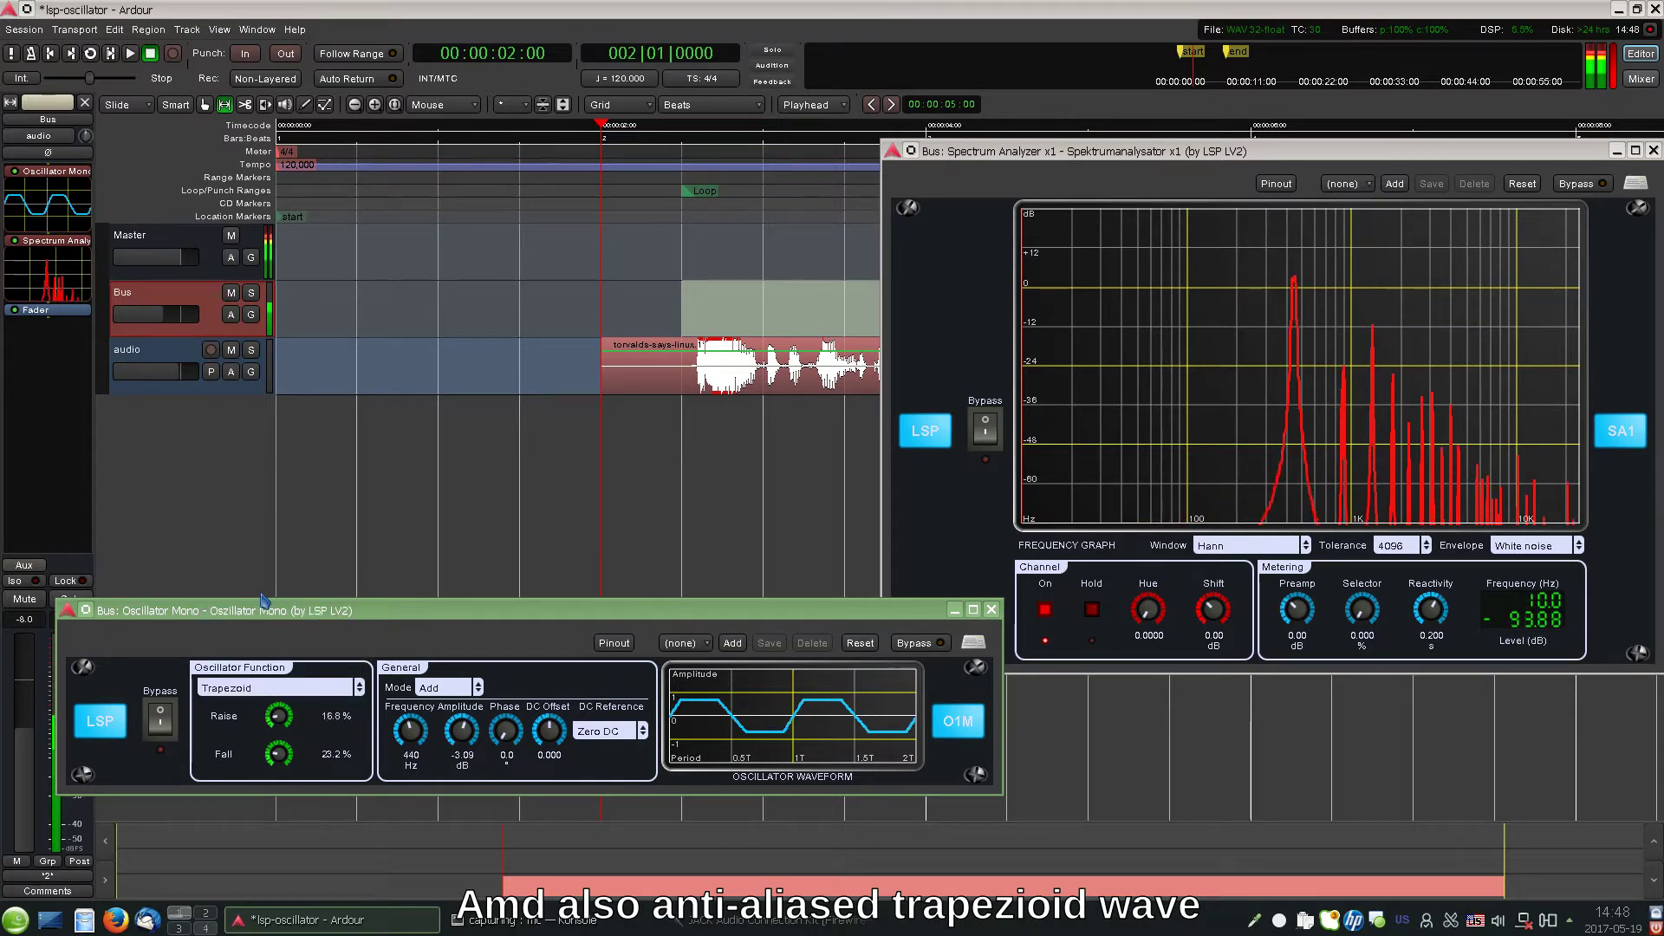
click(264, 689)
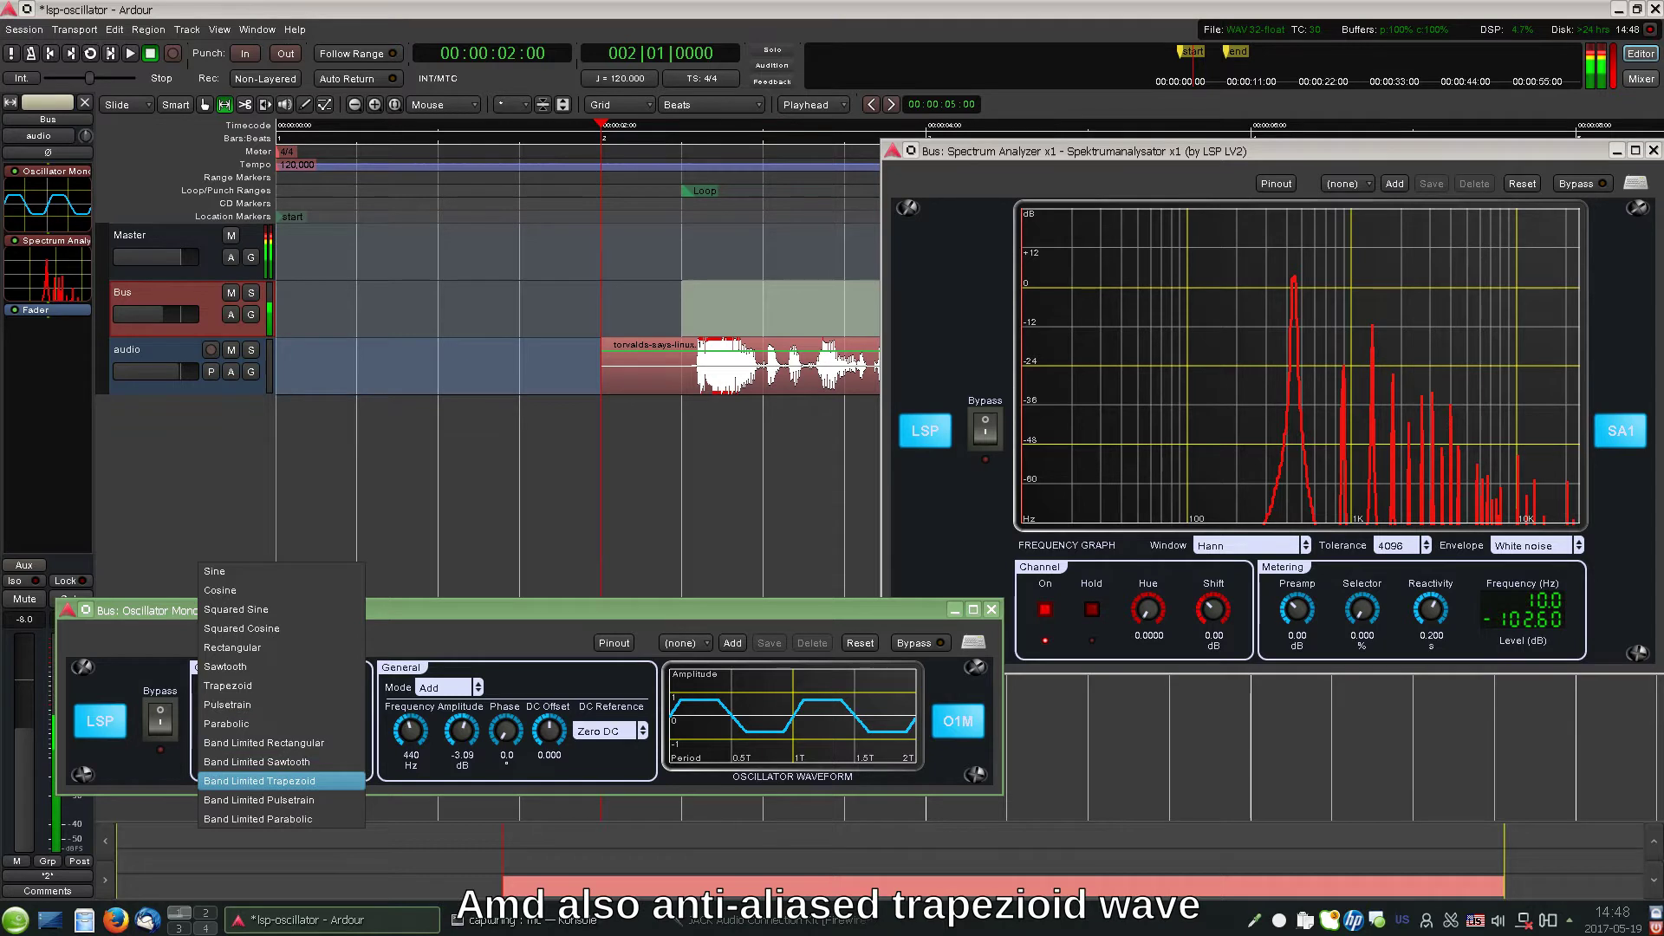
click(294, 781)
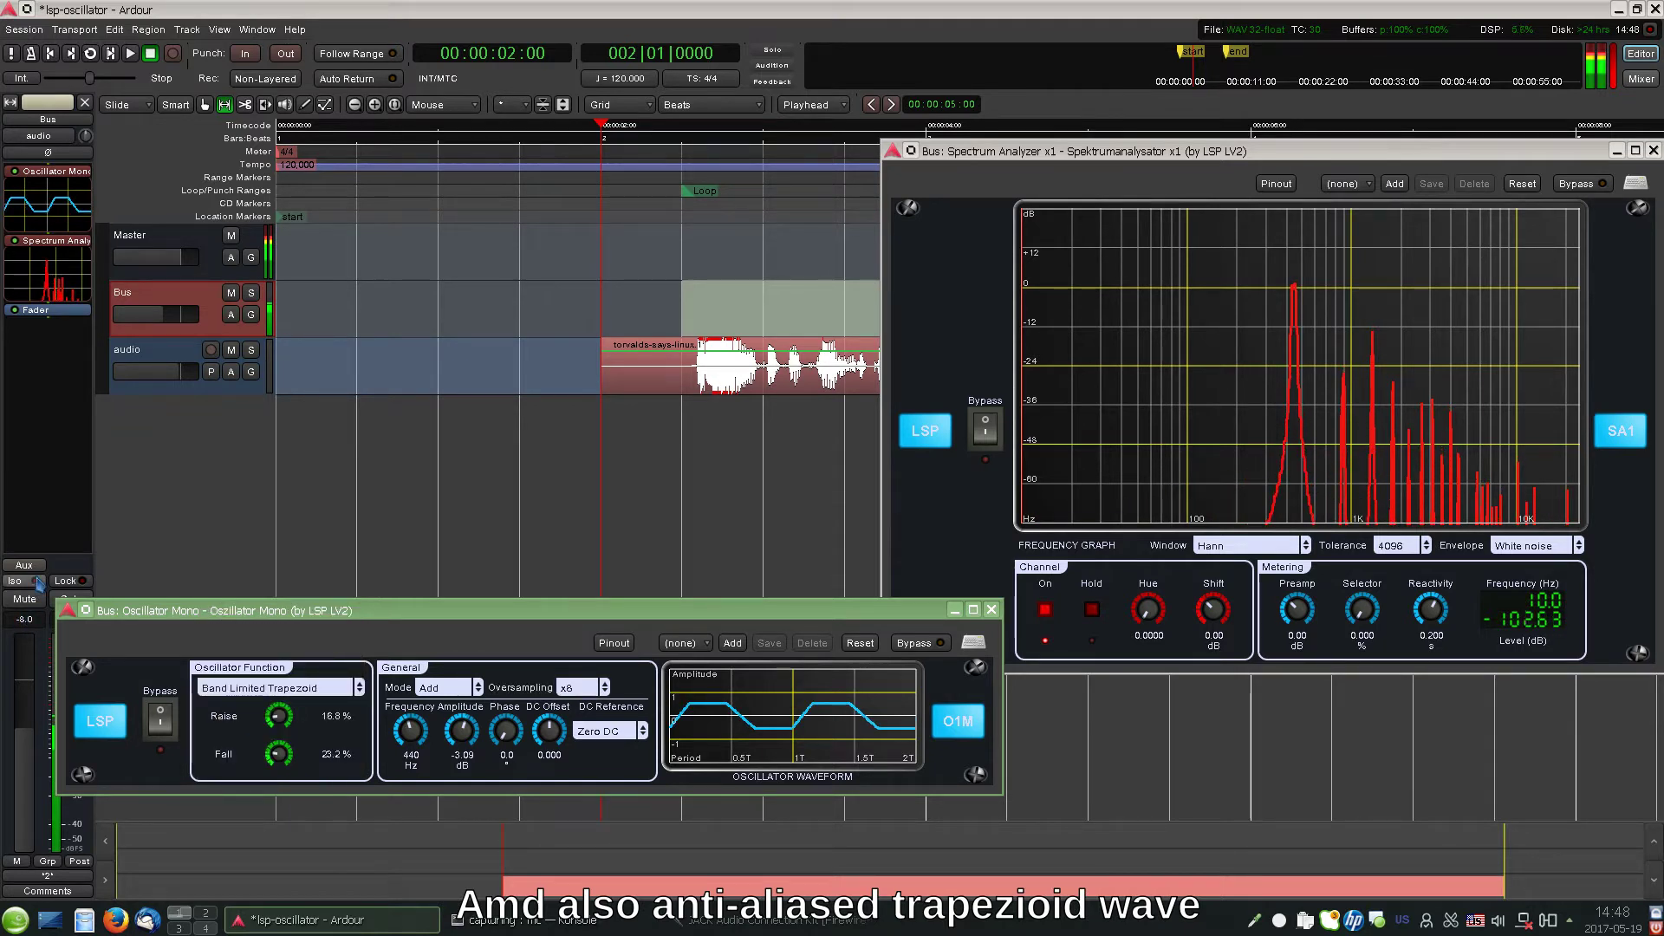
Step: Switch the oscillator to Band Limited Pulsetrain and lower its frequency to 168 Hz
click(279, 687)
click(260, 705)
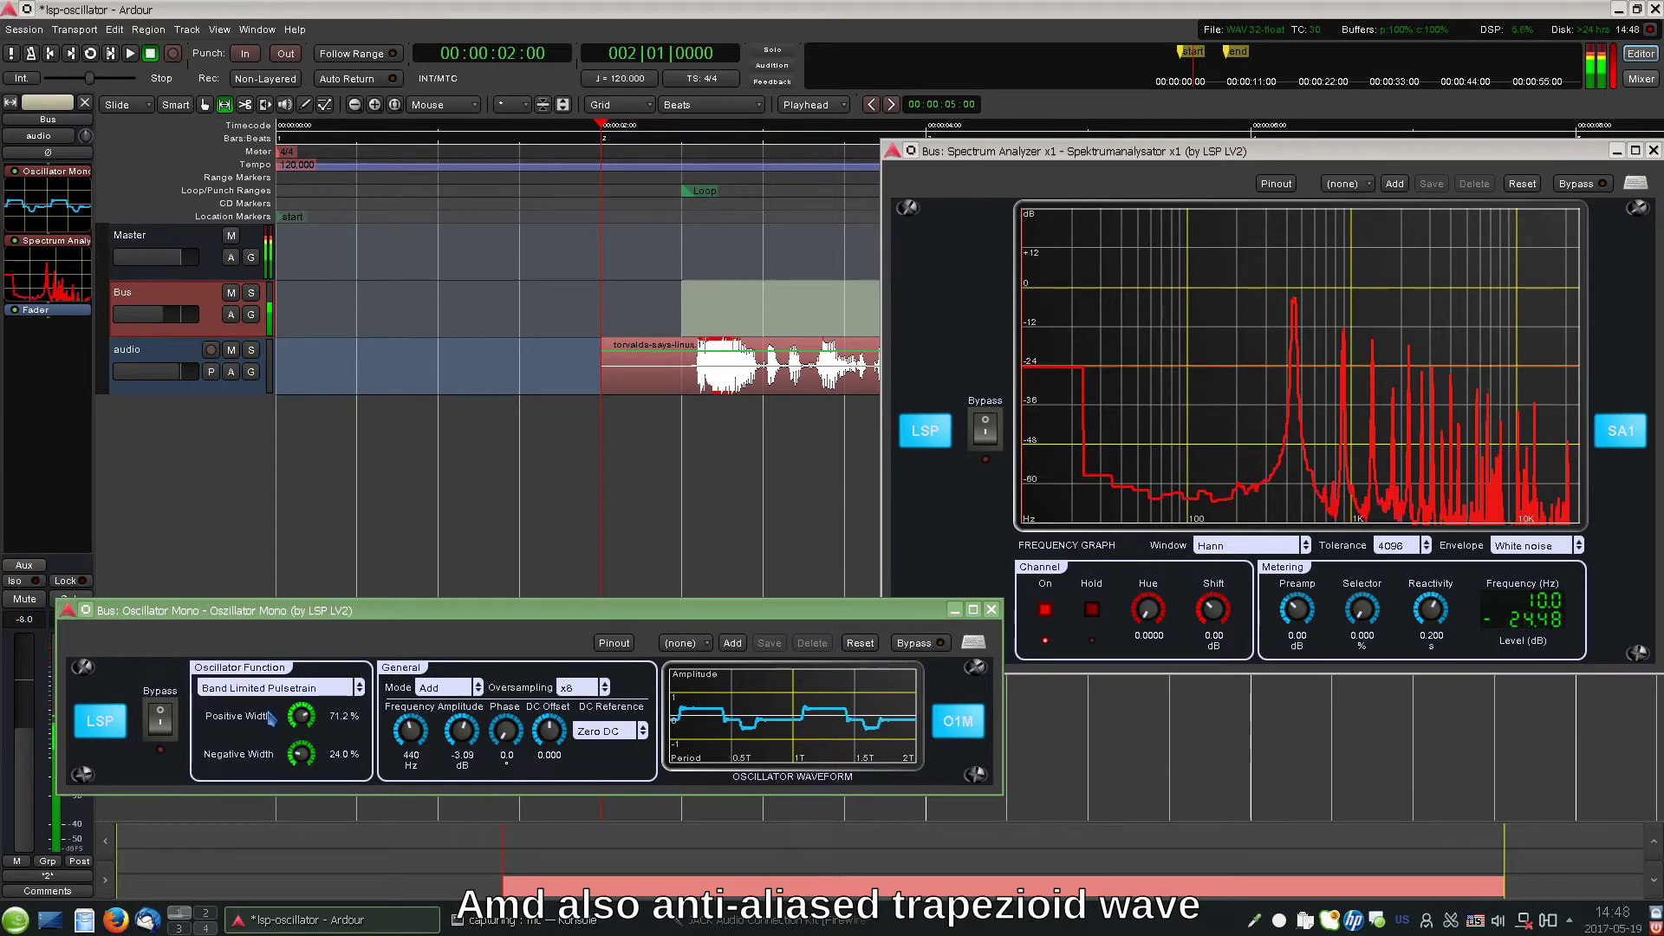
drag(421, 744, 421, 780)
Step: Check the DC reference options, keep Zero DC, and lower the pulsetrain's amplitude to -4.13 dB
click(609, 731)
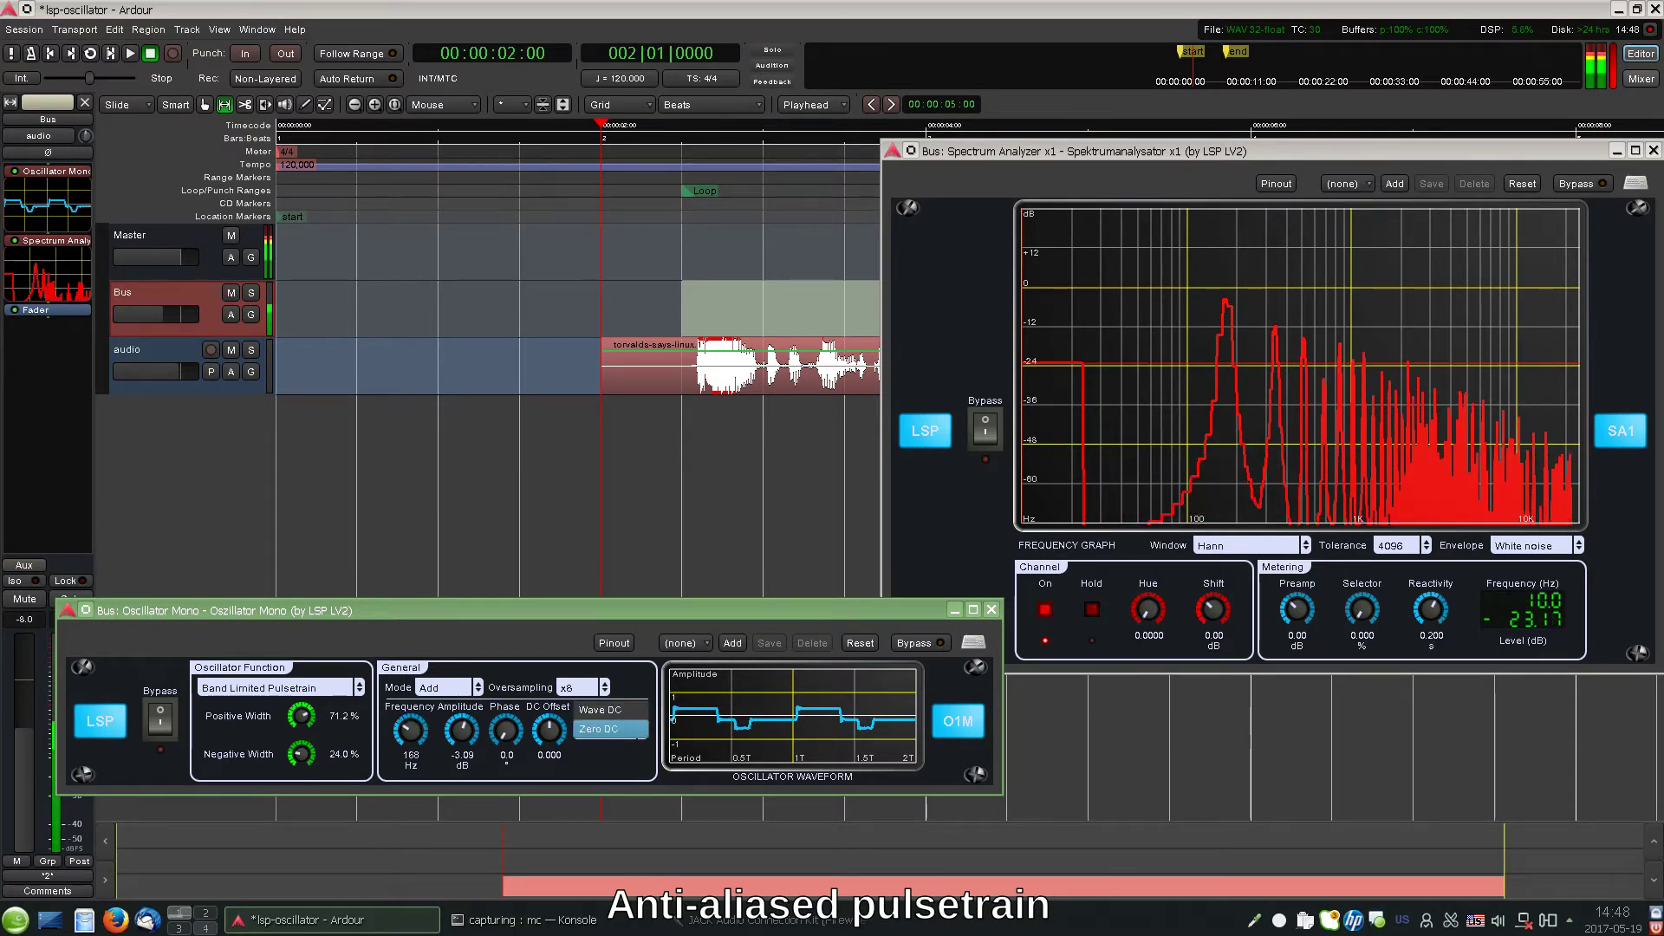
click(638, 731)
click(614, 749)
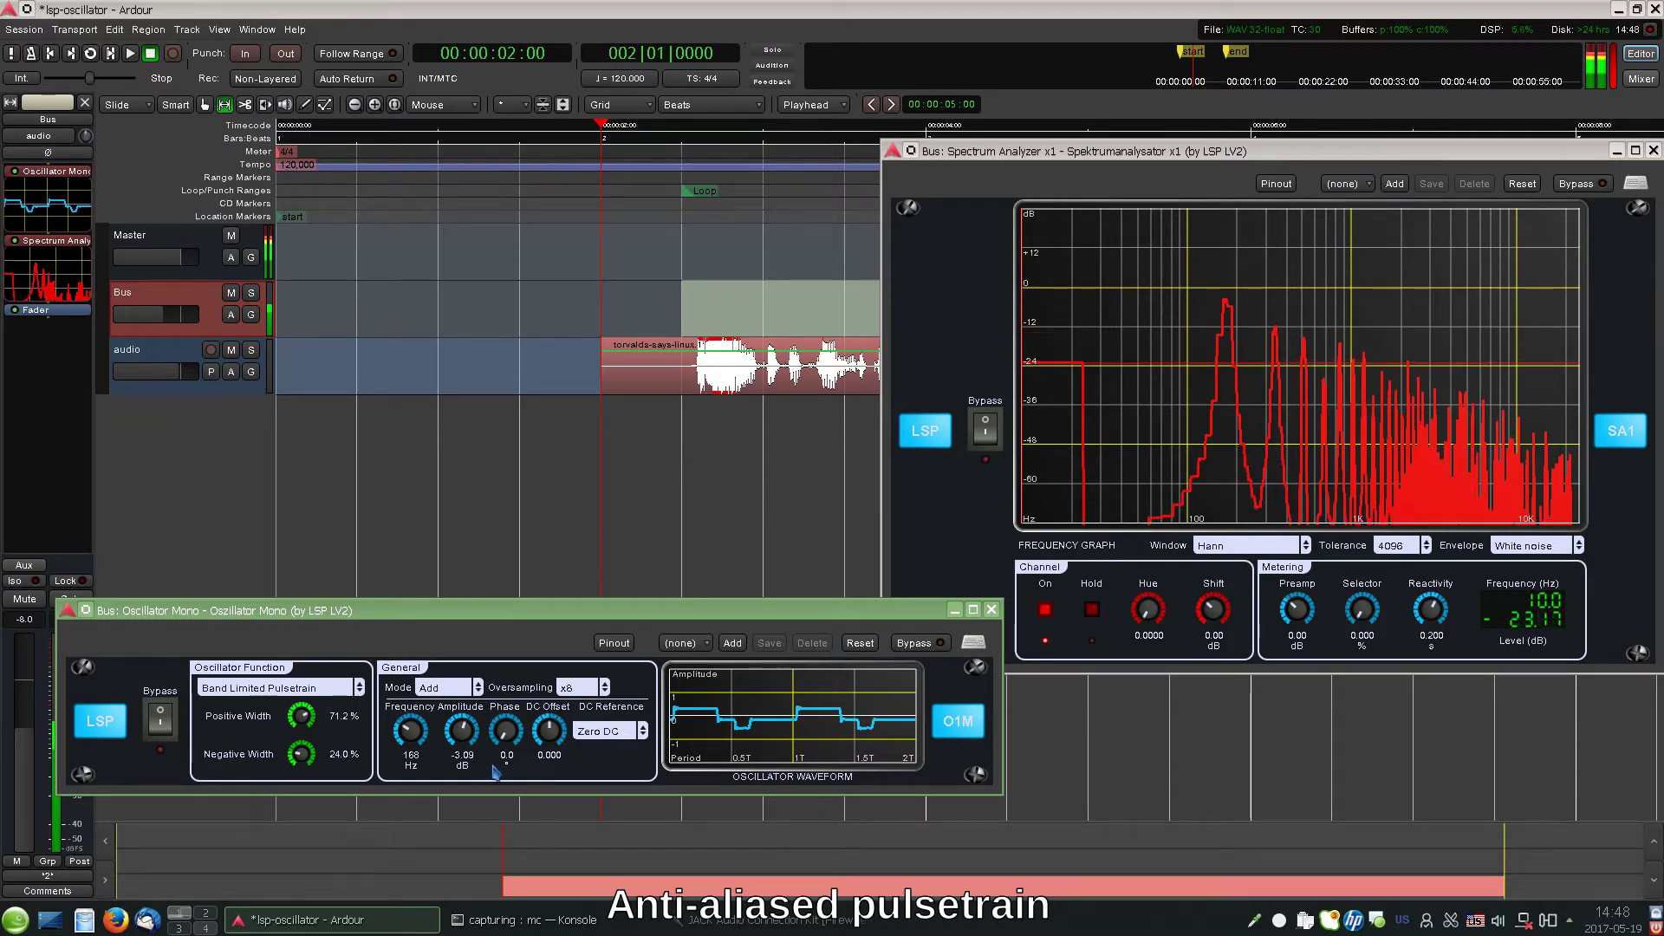
mouse_move(472, 747)
mouse_down()
mouse_move(482, 716)
mouse_move(484, 747)
mouse_up()
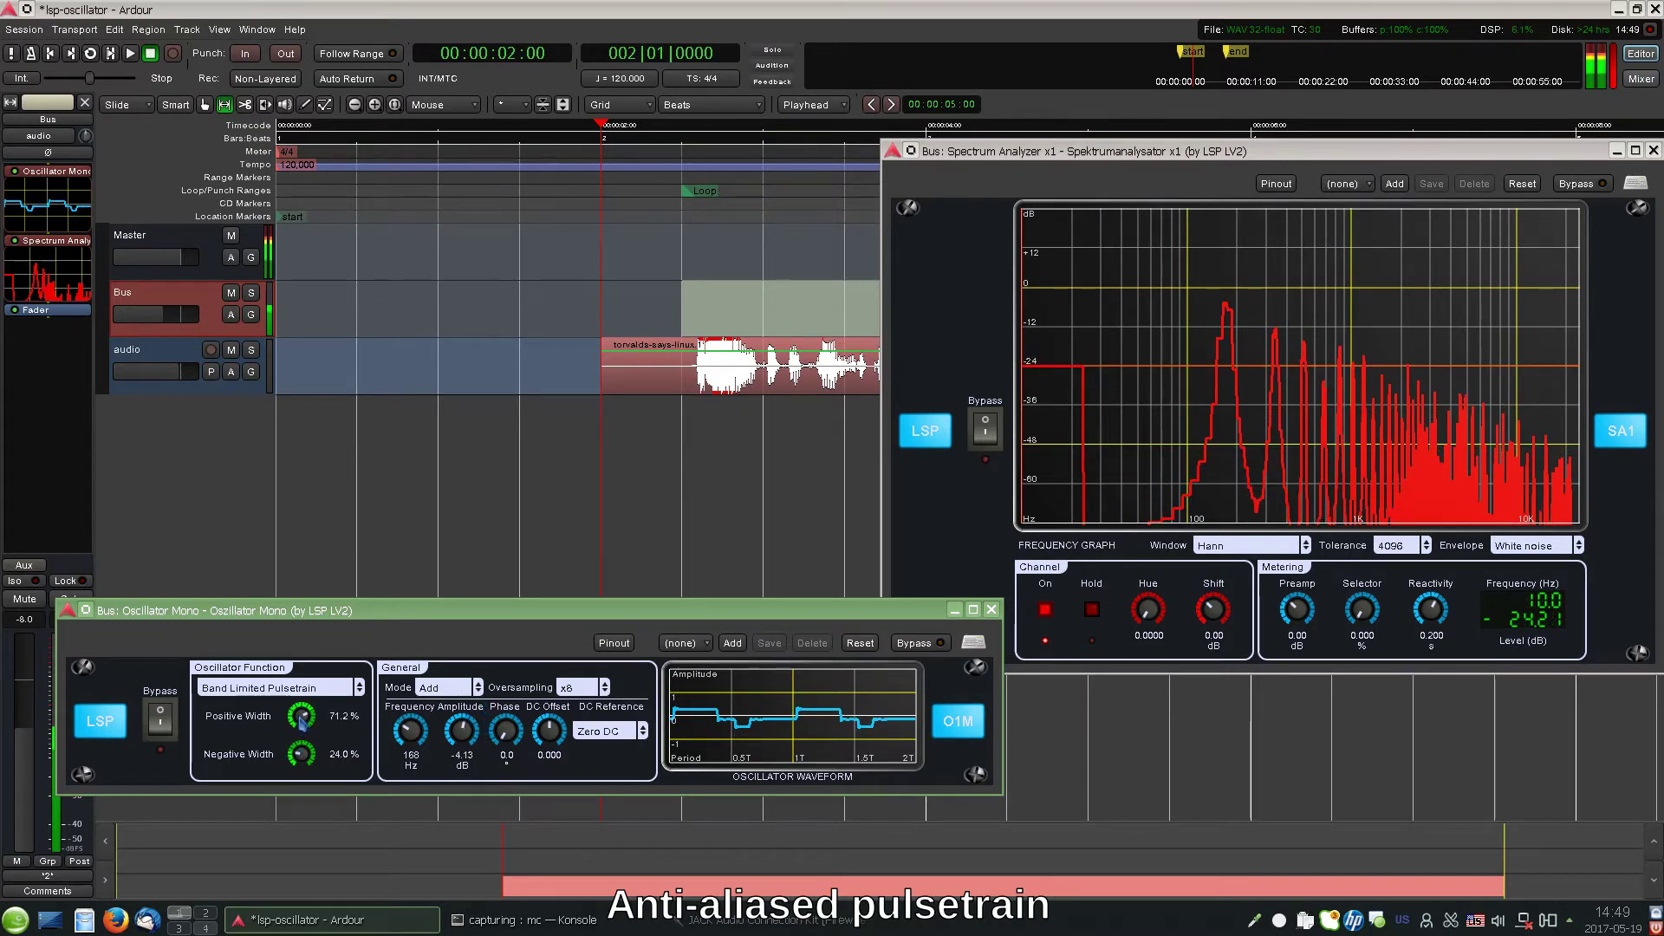
Step: Set the band-limited pulsetrain's positive width to 26.8 % and its negative width to 46.0 %
drag(311, 701, 332, 877)
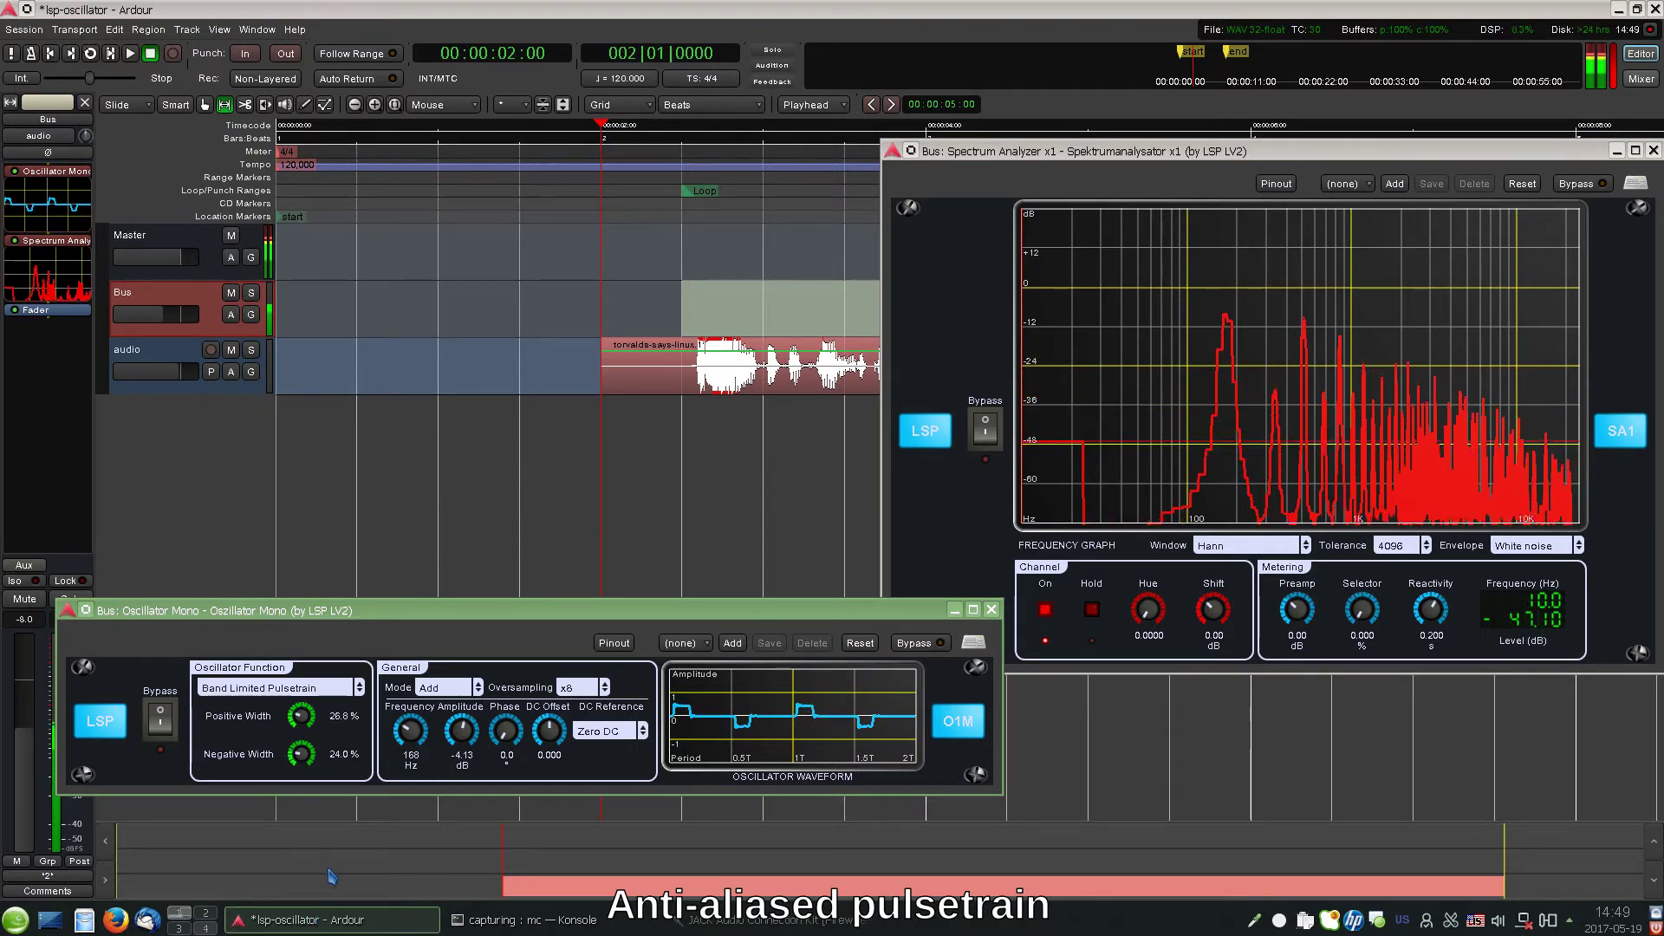
drag(297, 761, 370, 682)
Step: Switch the oscillator to Band Limited Parabolic, toggle inversion and restore it, and vary the frequency
click(329, 686)
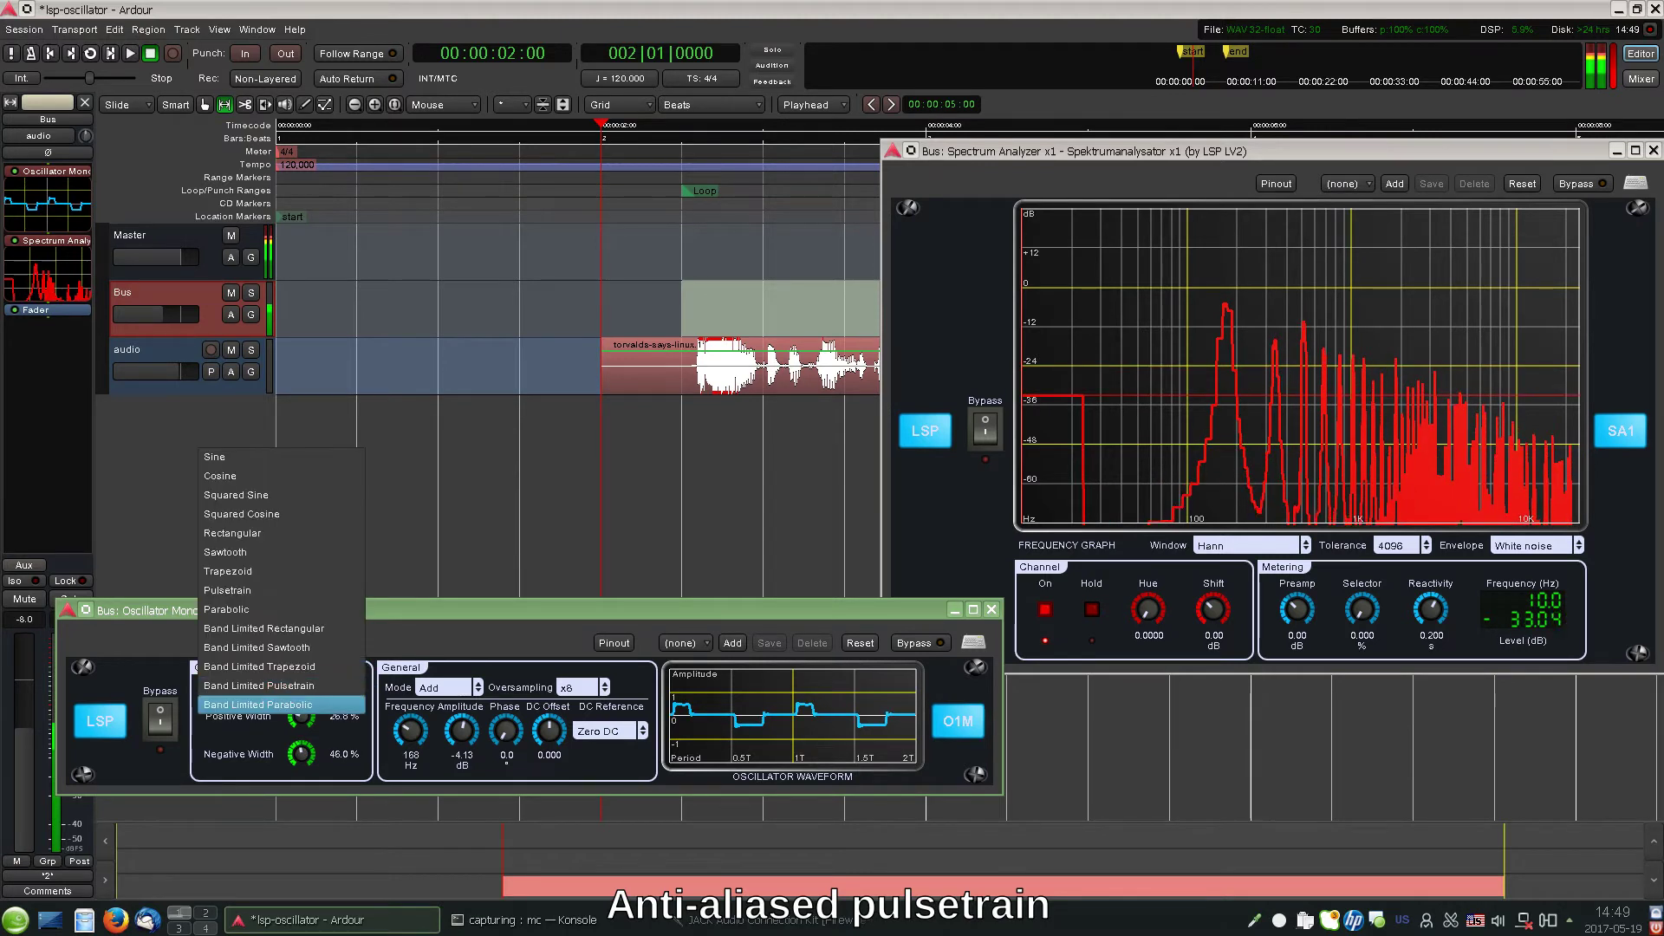
click(309, 713)
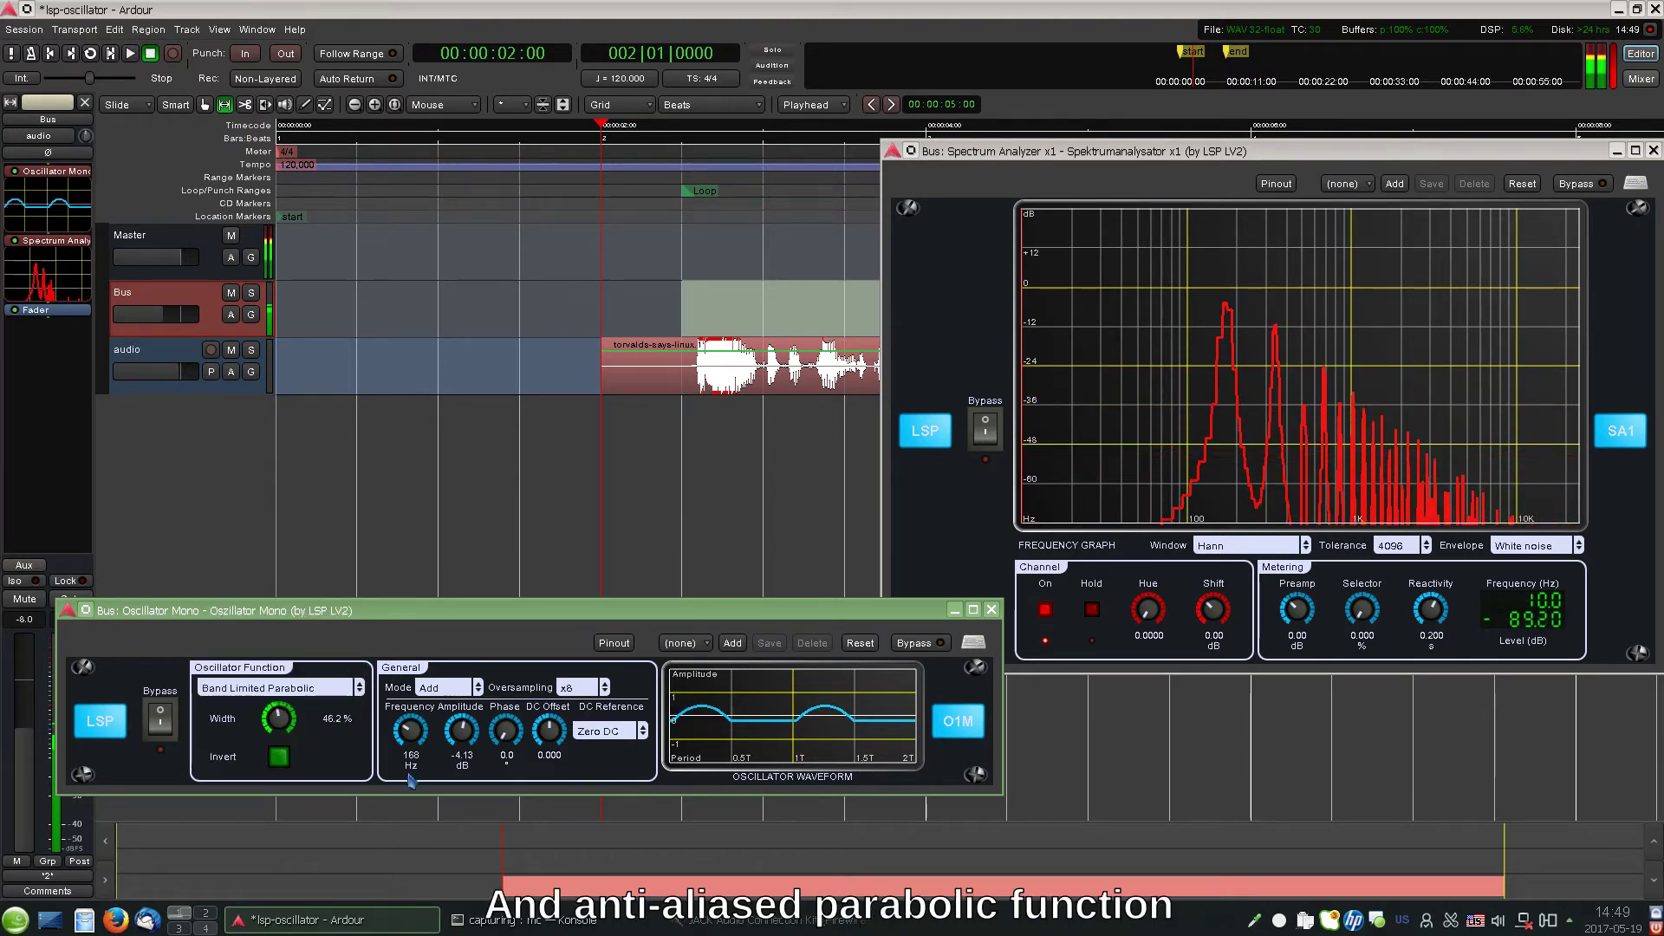
click(281, 759)
click(282, 760)
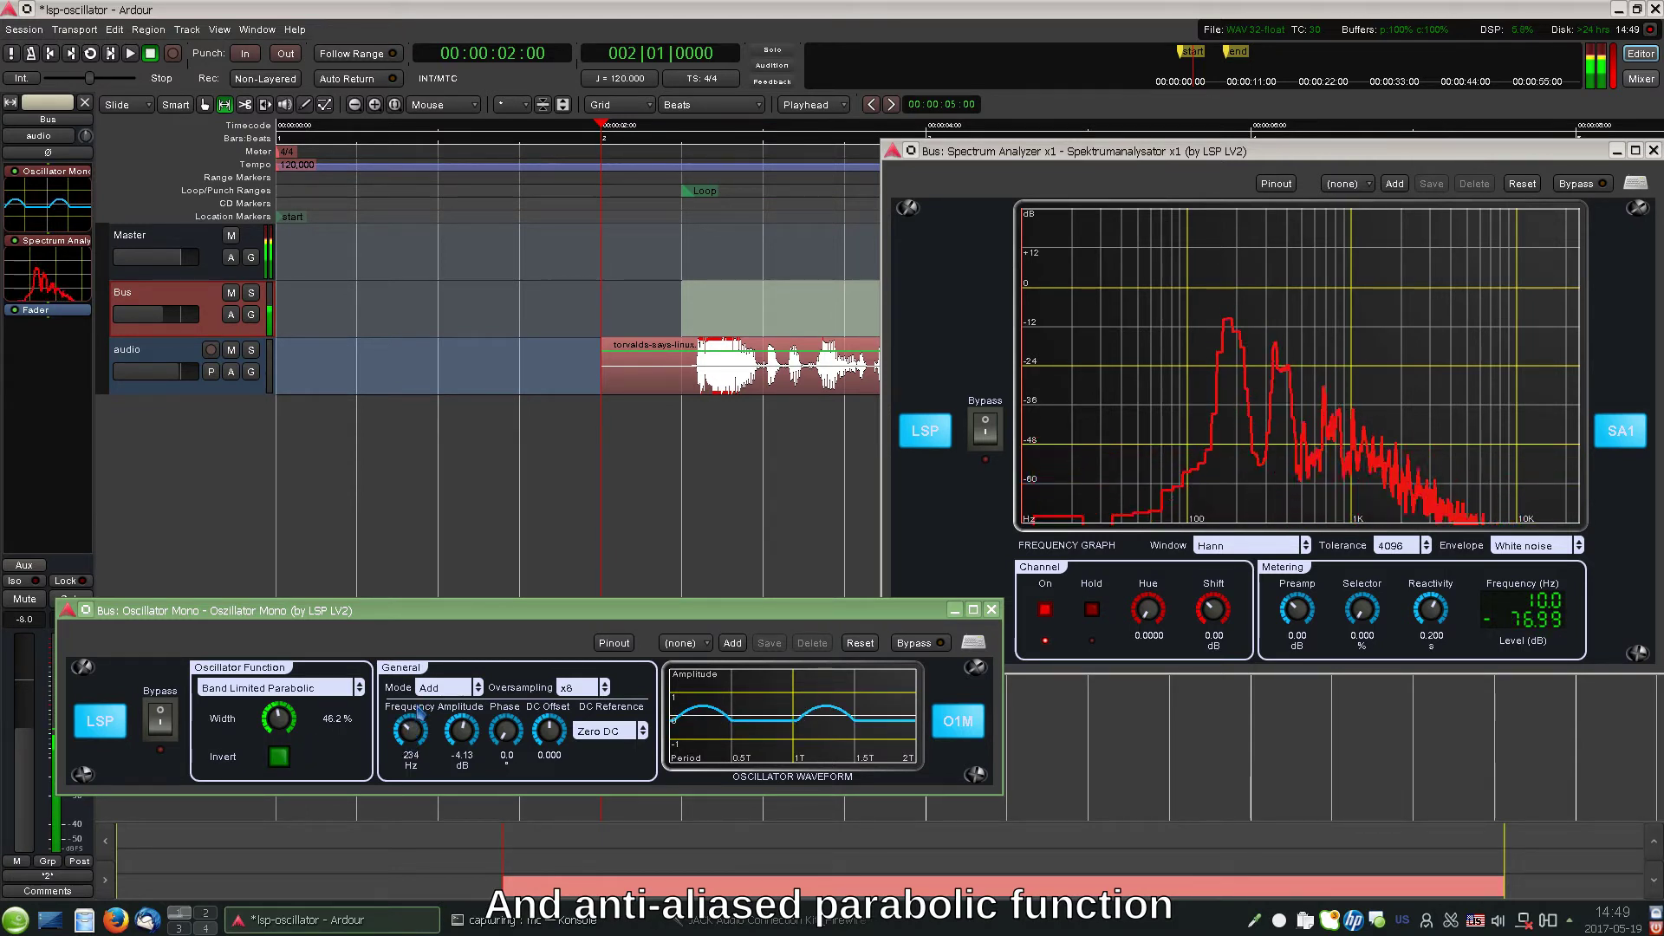
drag(460, 626, 512, 656)
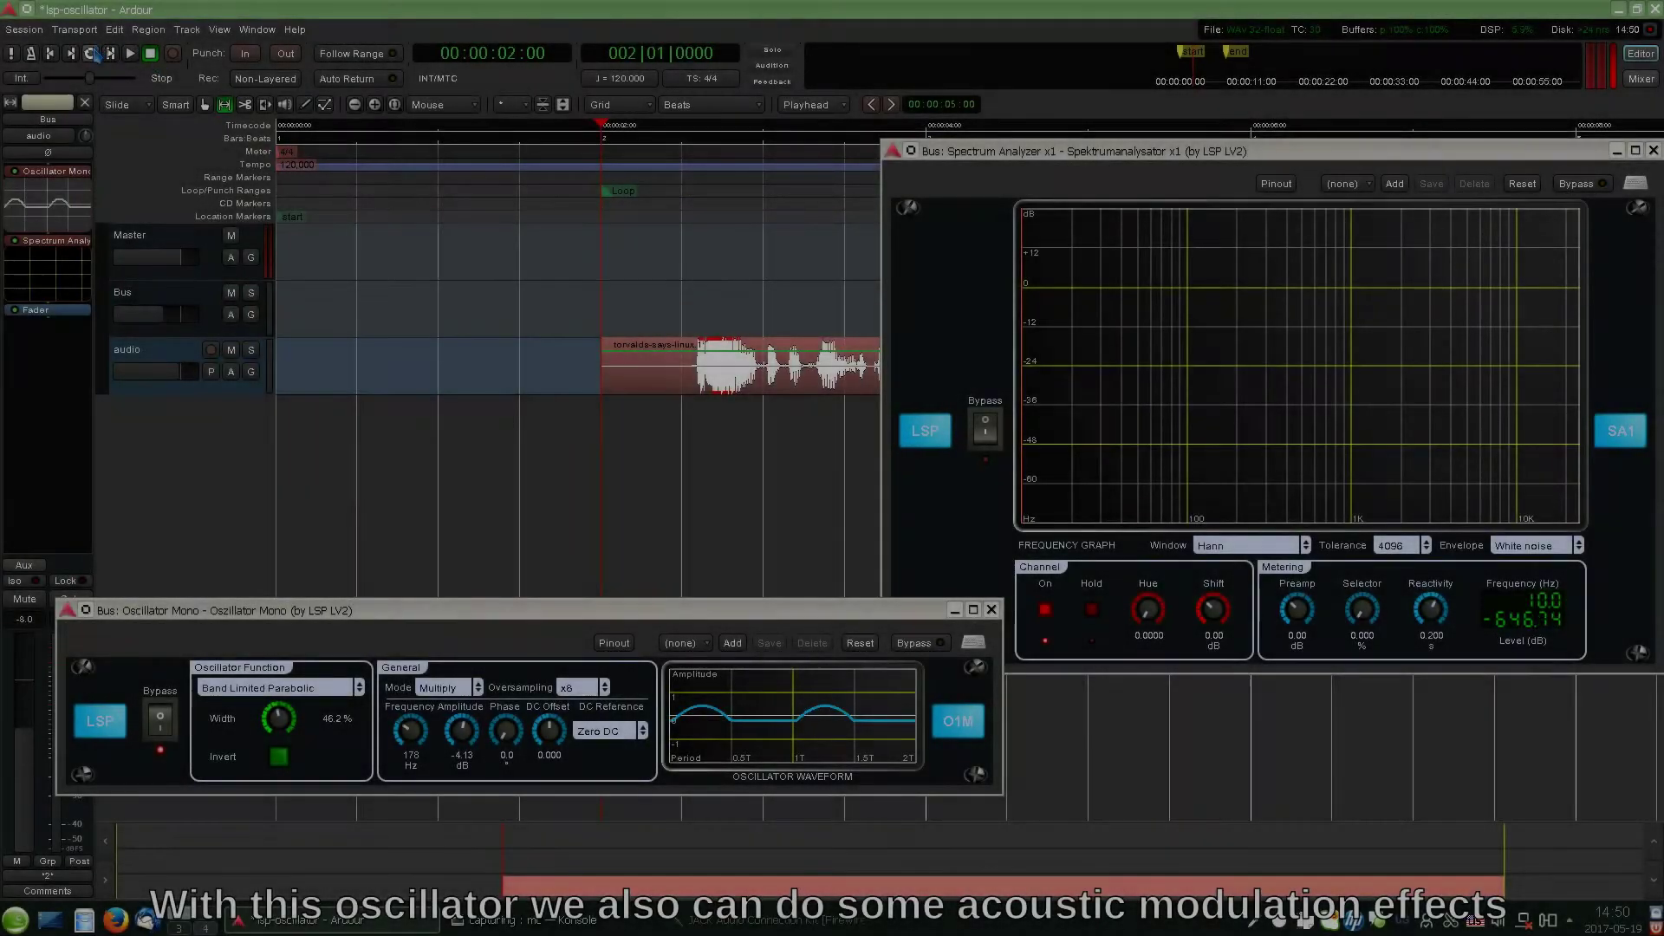
Step: Start loop playback of the voice clip and activate the oscillator with its DC reference set to Wave DC
key(l)
drag(1340, 147, 1348, 212)
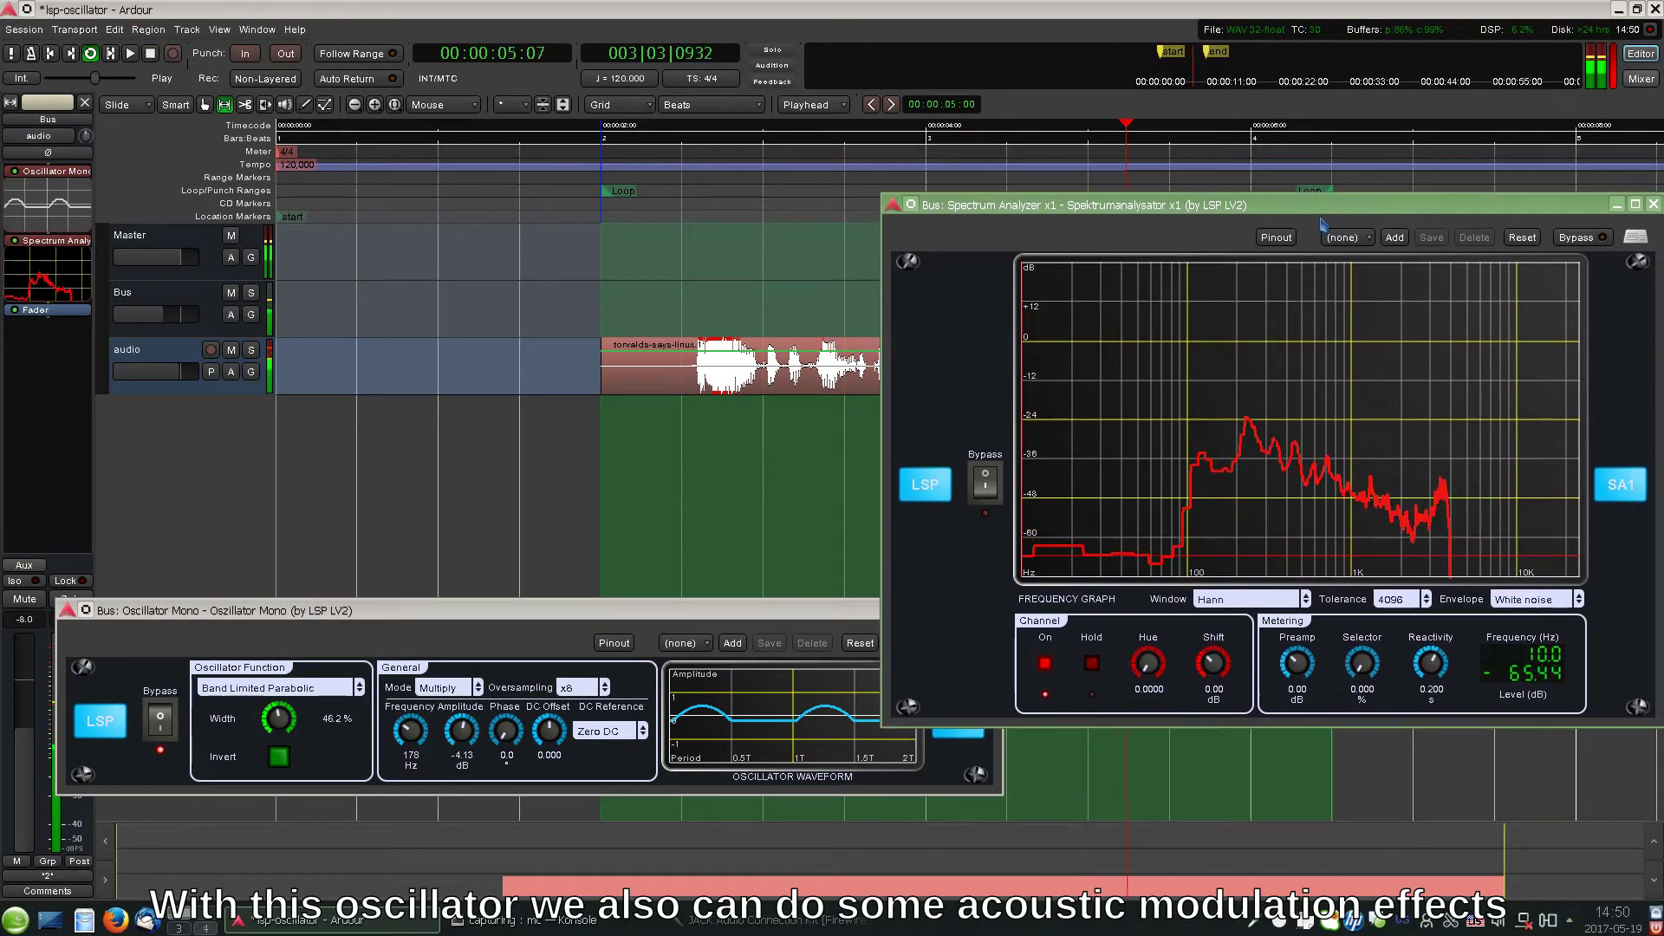
click(702, 624)
click(609, 731)
click(612, 710)
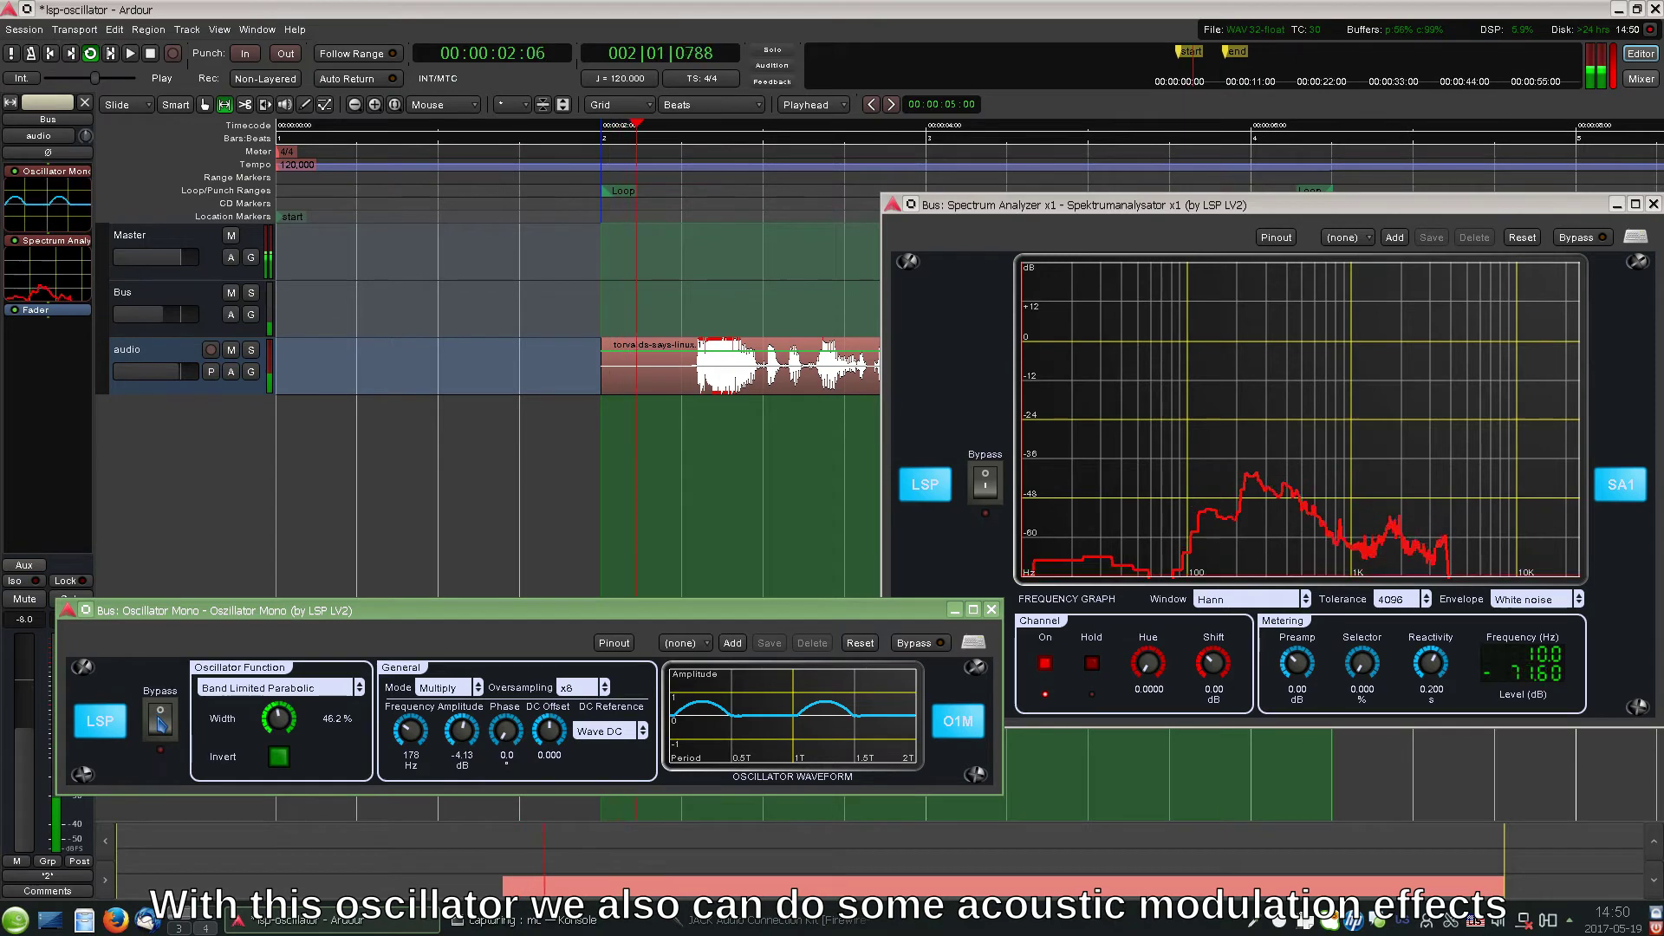
Step: Raise the oscillator's amplitude to 0.00 dB and its frequency in stages to 1585 Hz
drag(410, 741, 444, 624)
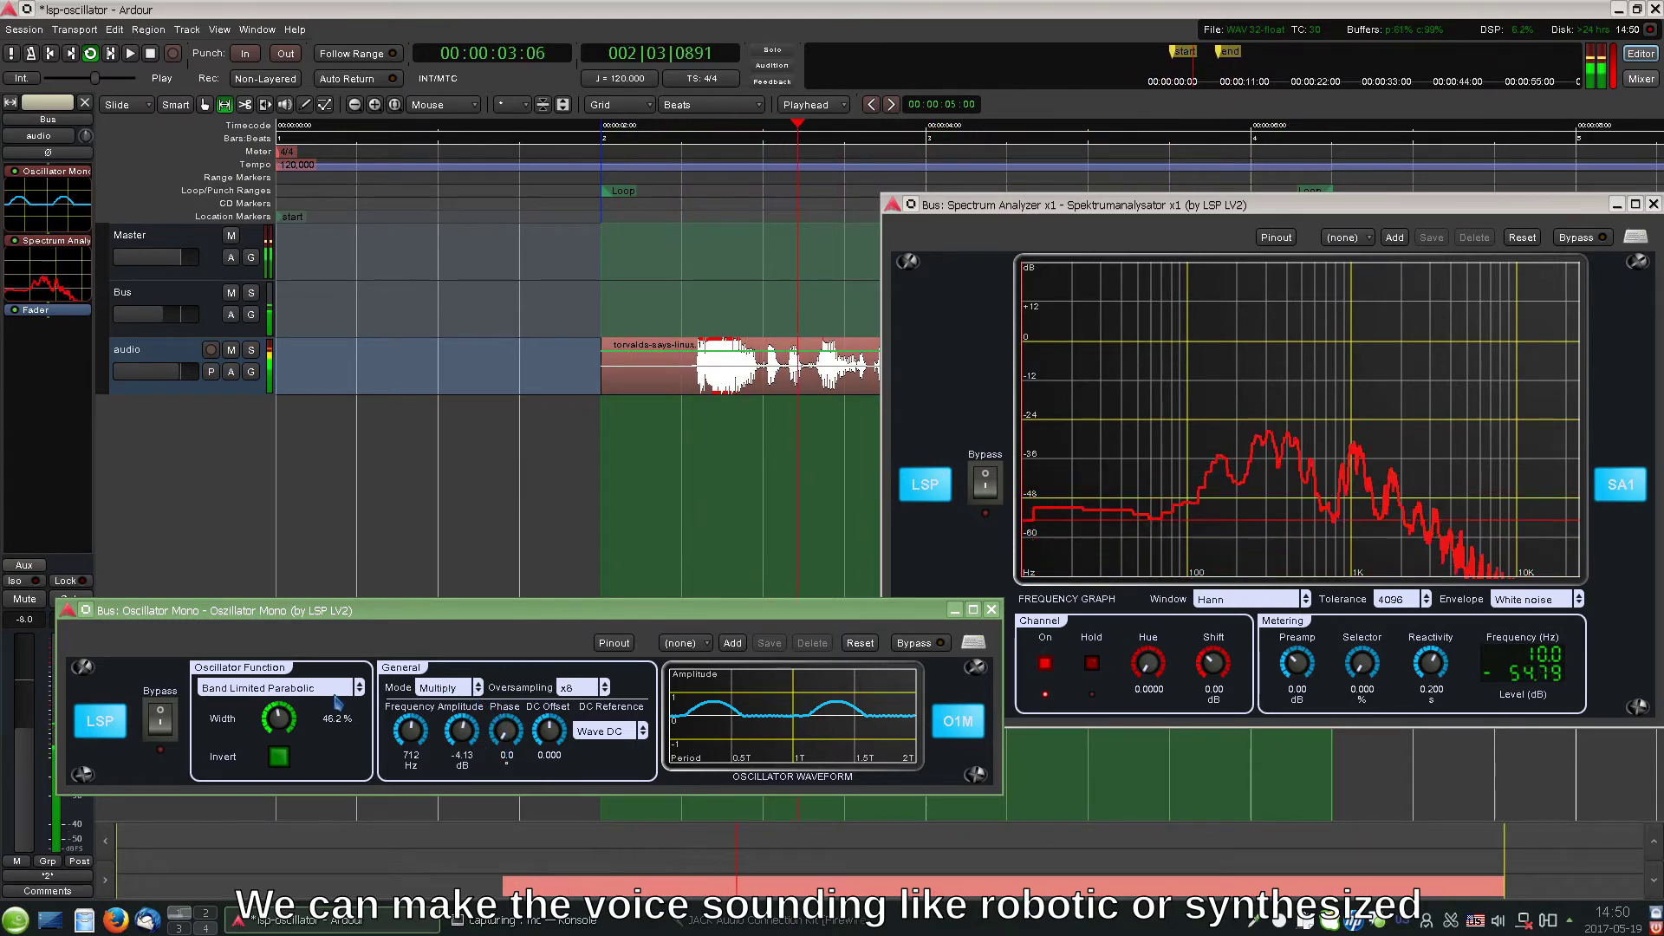
scroll(465, 738, up, 5)
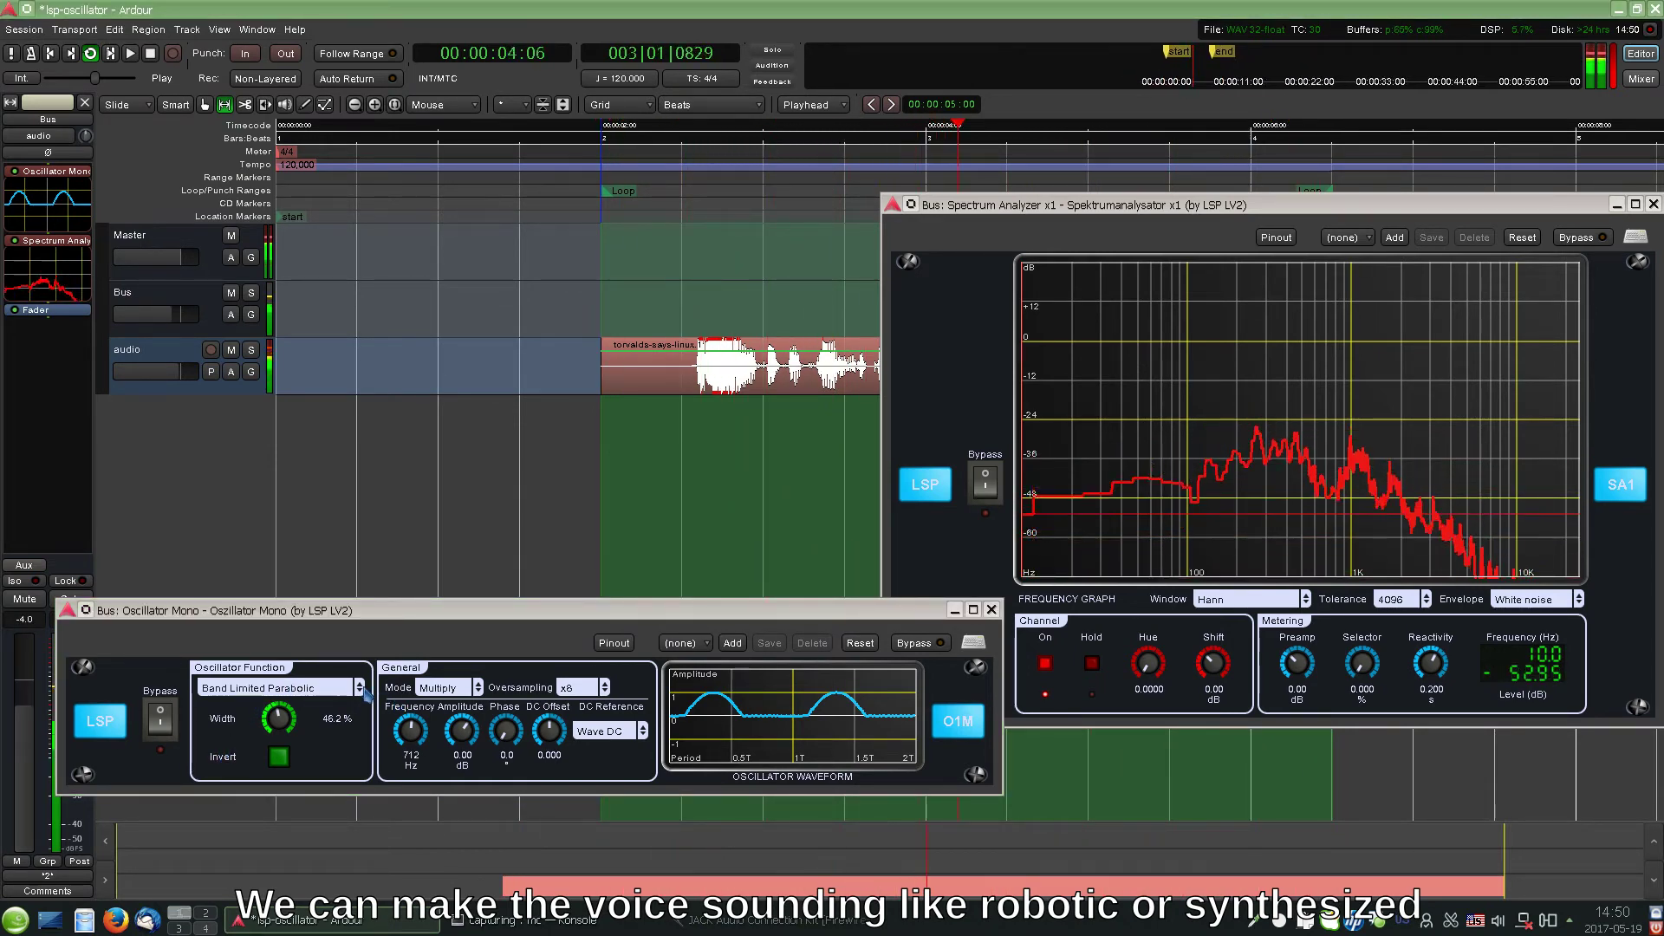
drag(425, 735, 436, 689)
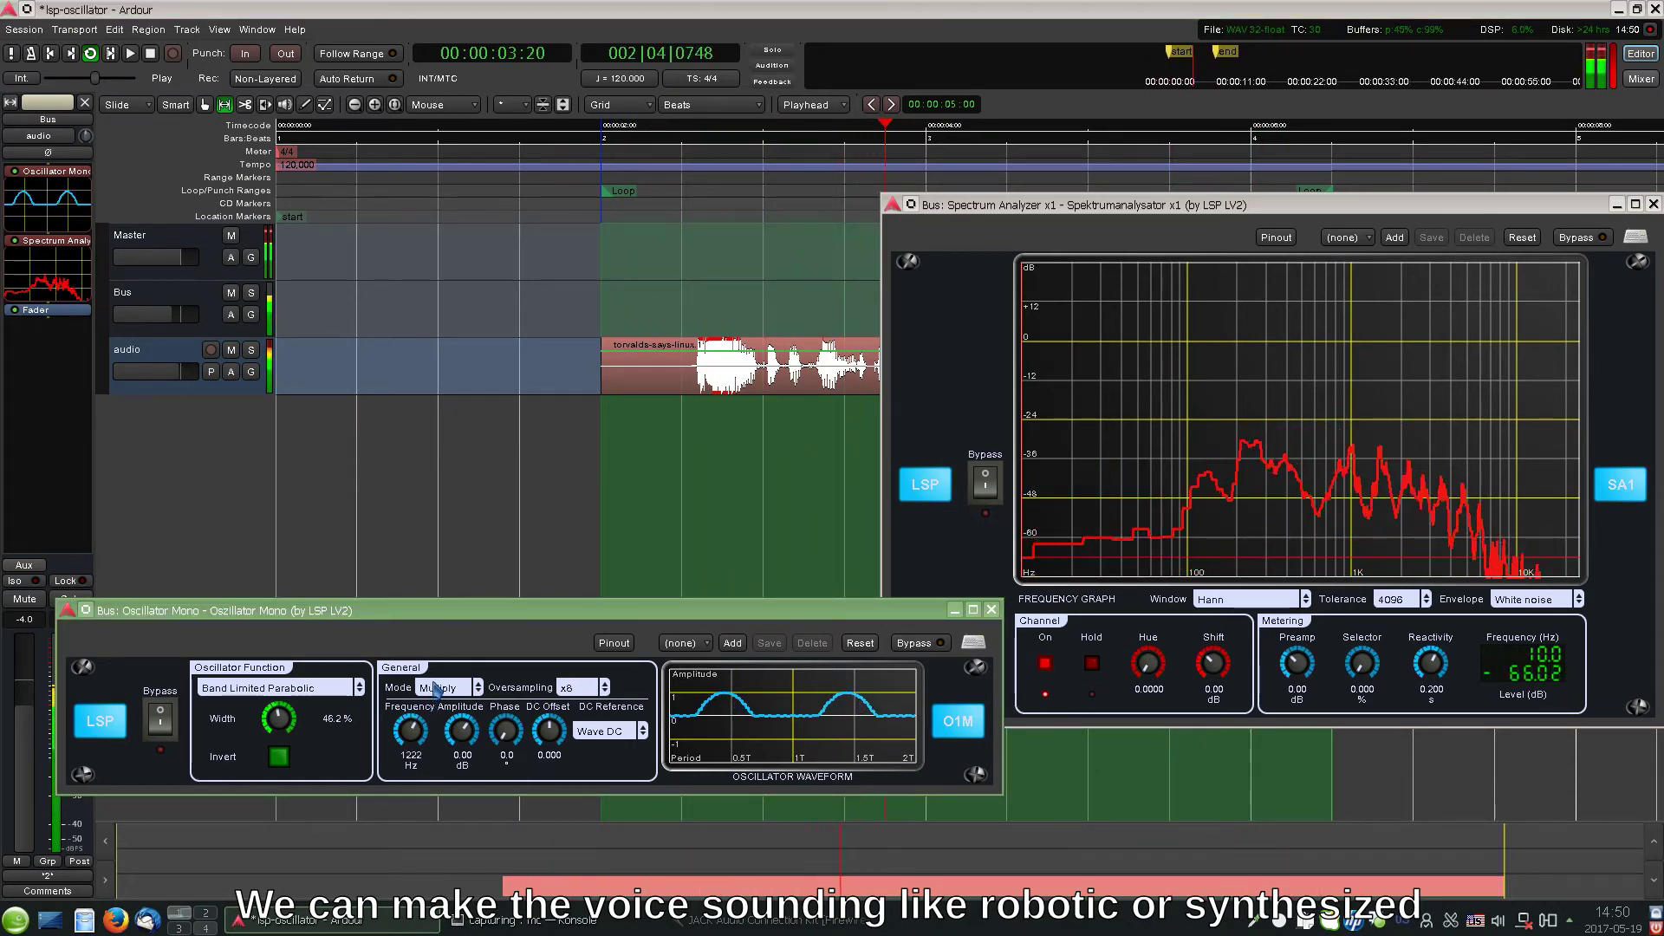
drag(417, 734, 429, 713)
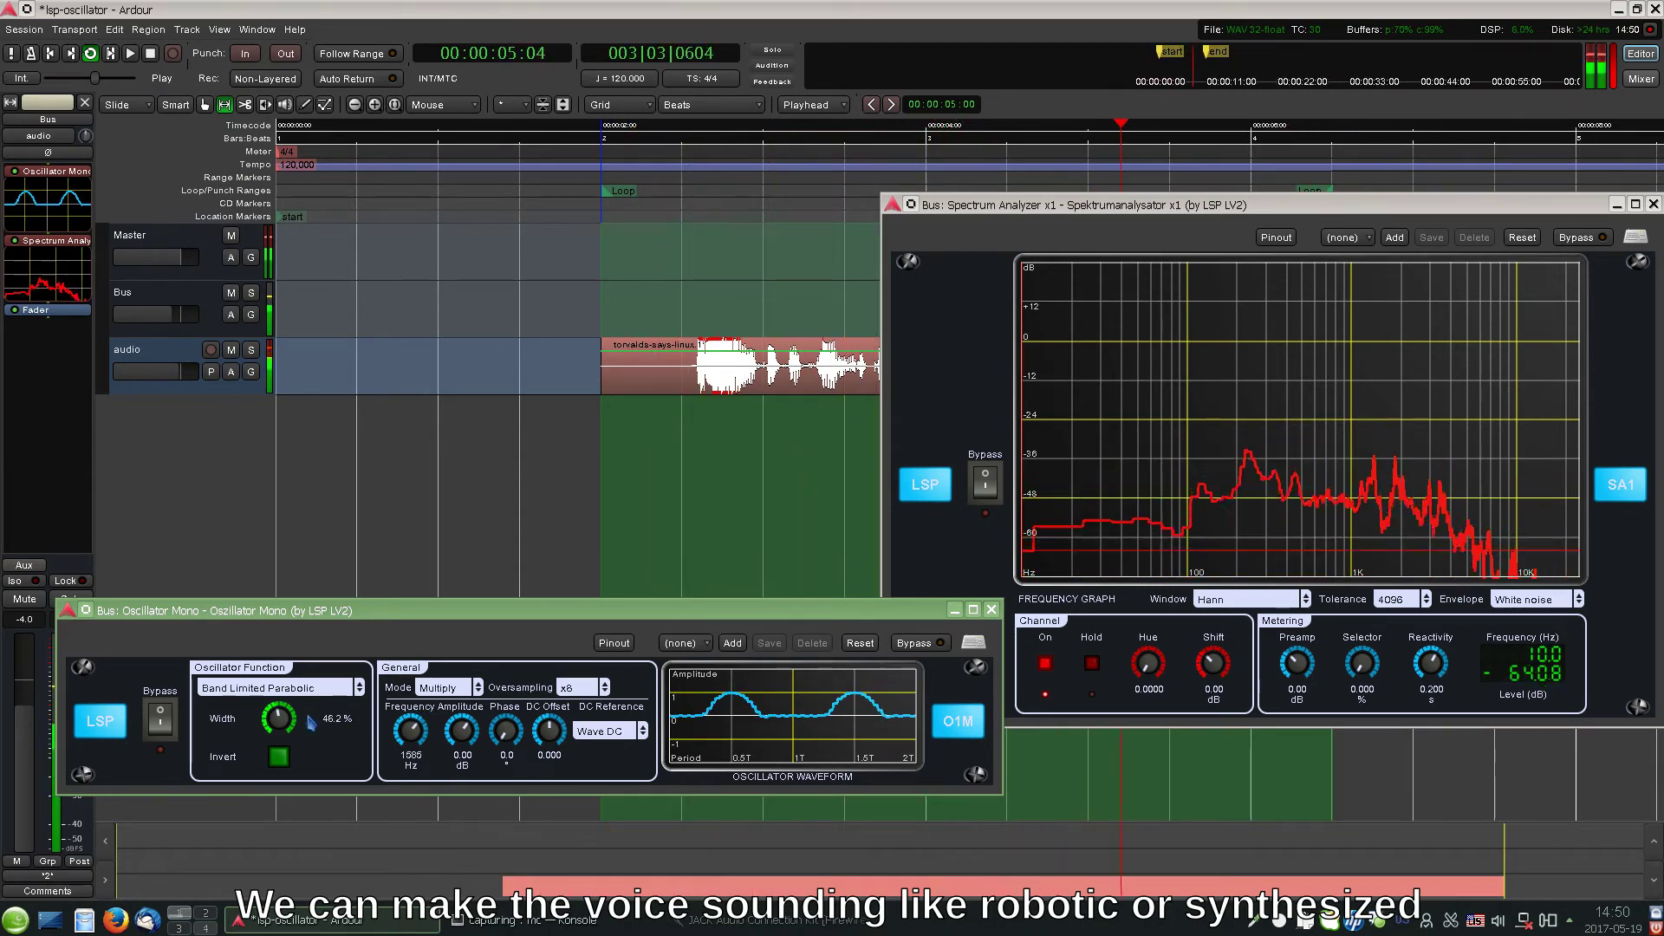
Step: Switch the oscillator to Sine and sweep its frequency down to 20.0 Hz, then up to 919 Hz
click(287, 690)
click(253, 441)
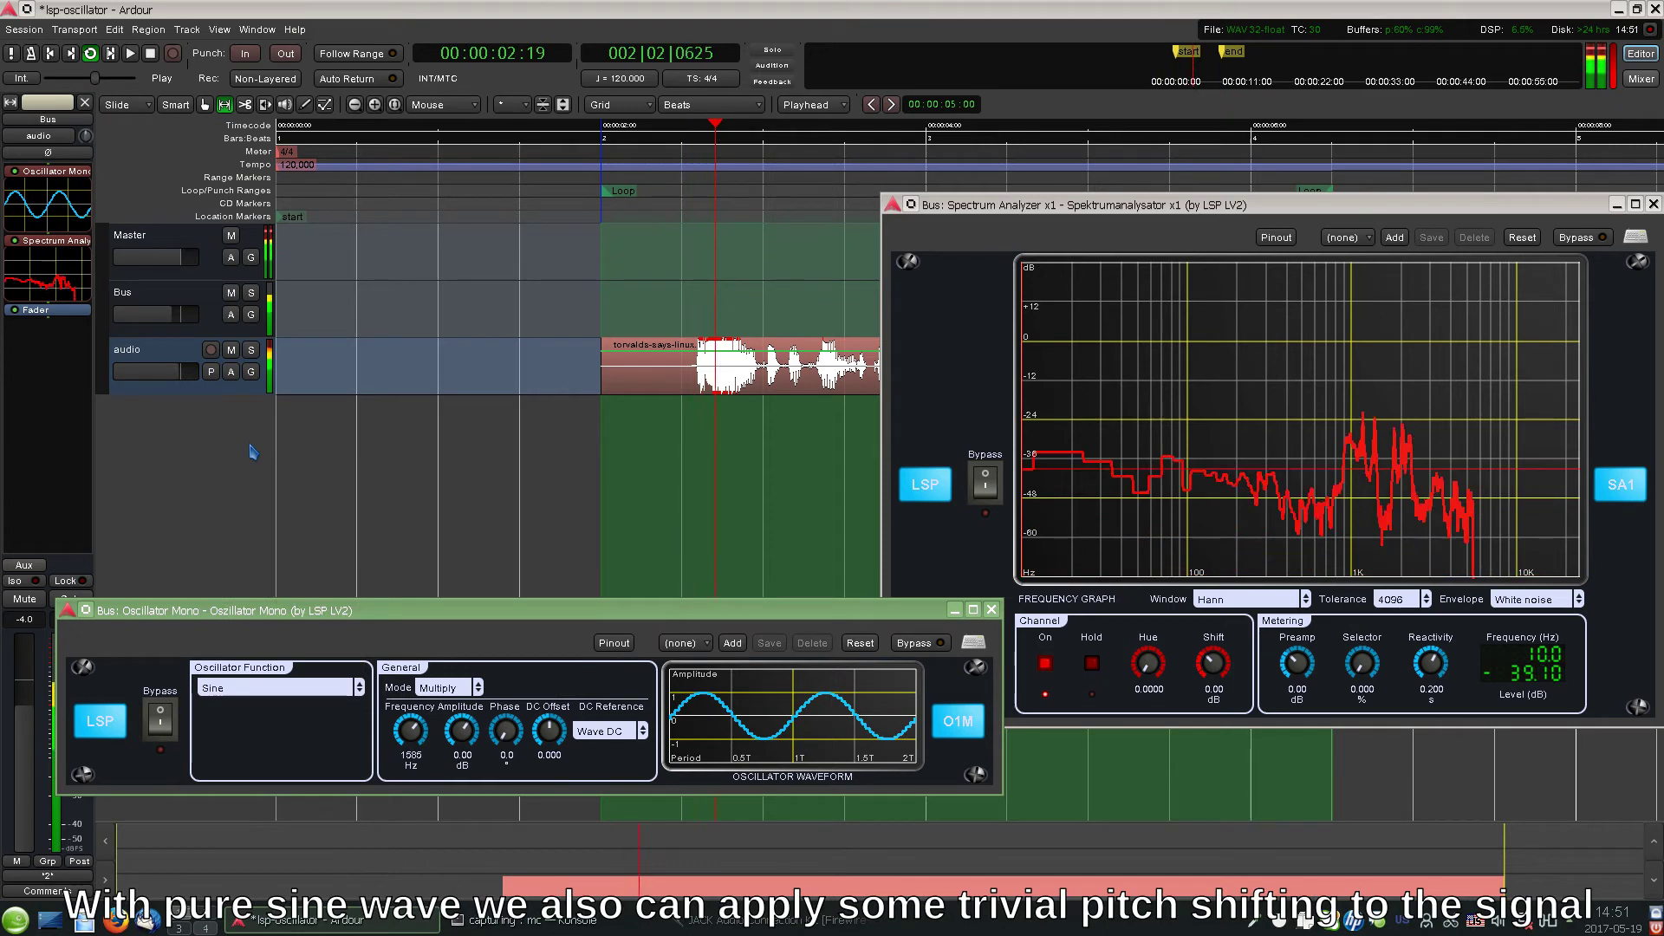
drag(411, 731, 419, 802)
drag(407, 871, 391, 931)
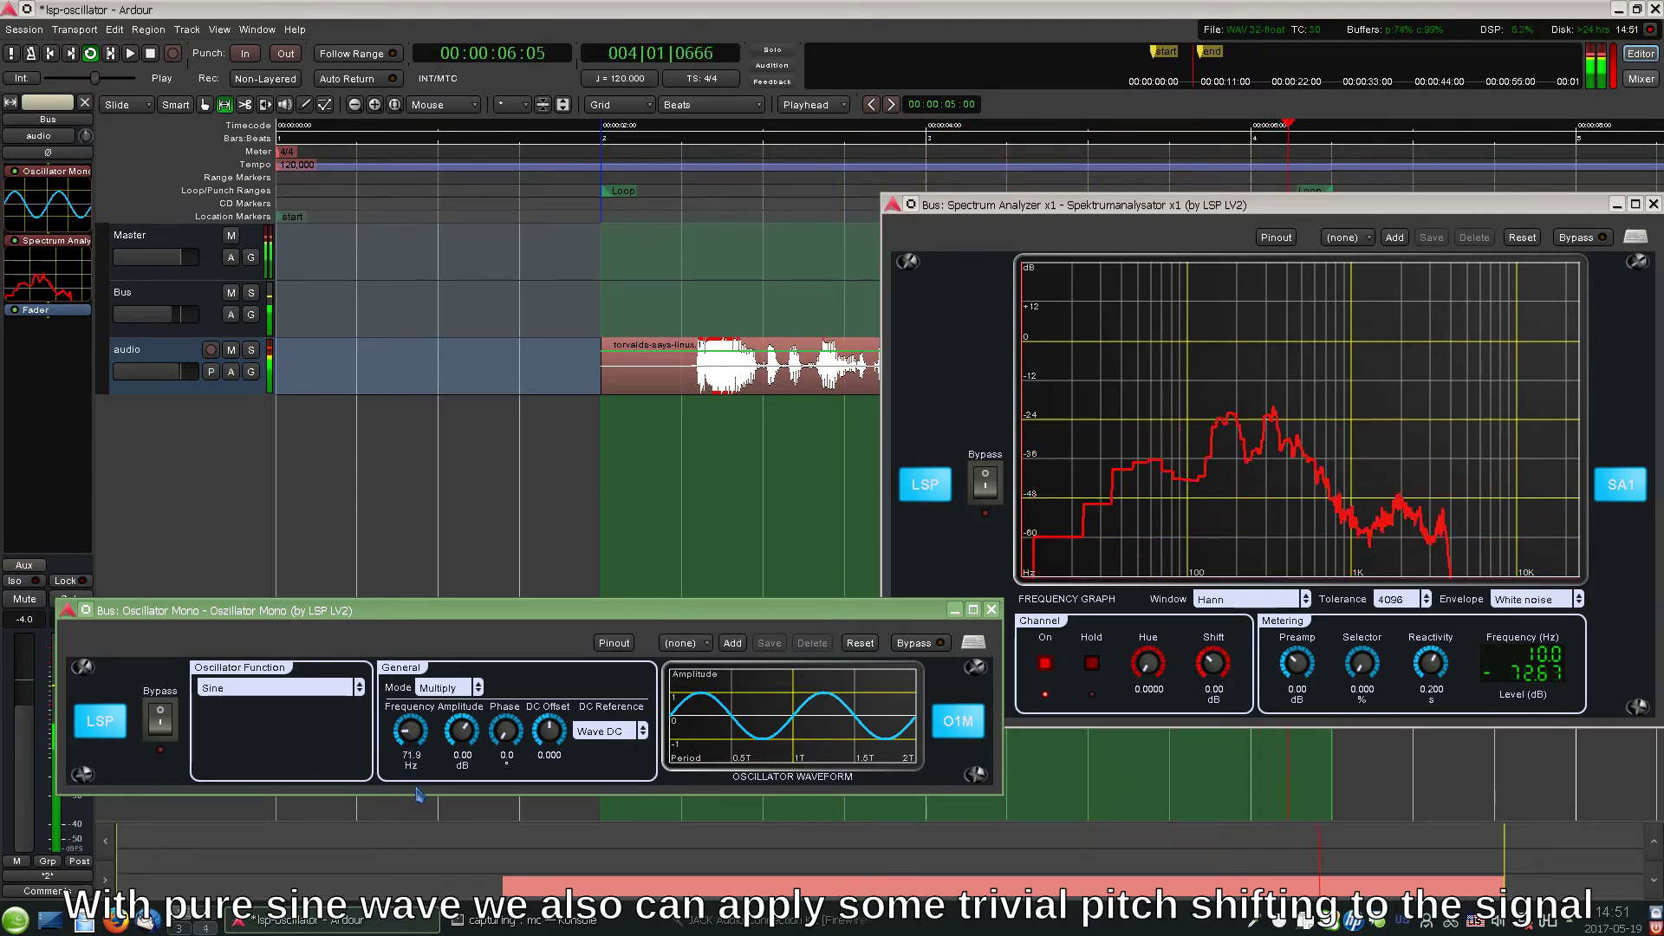
drag(419, 811, 415, 856)
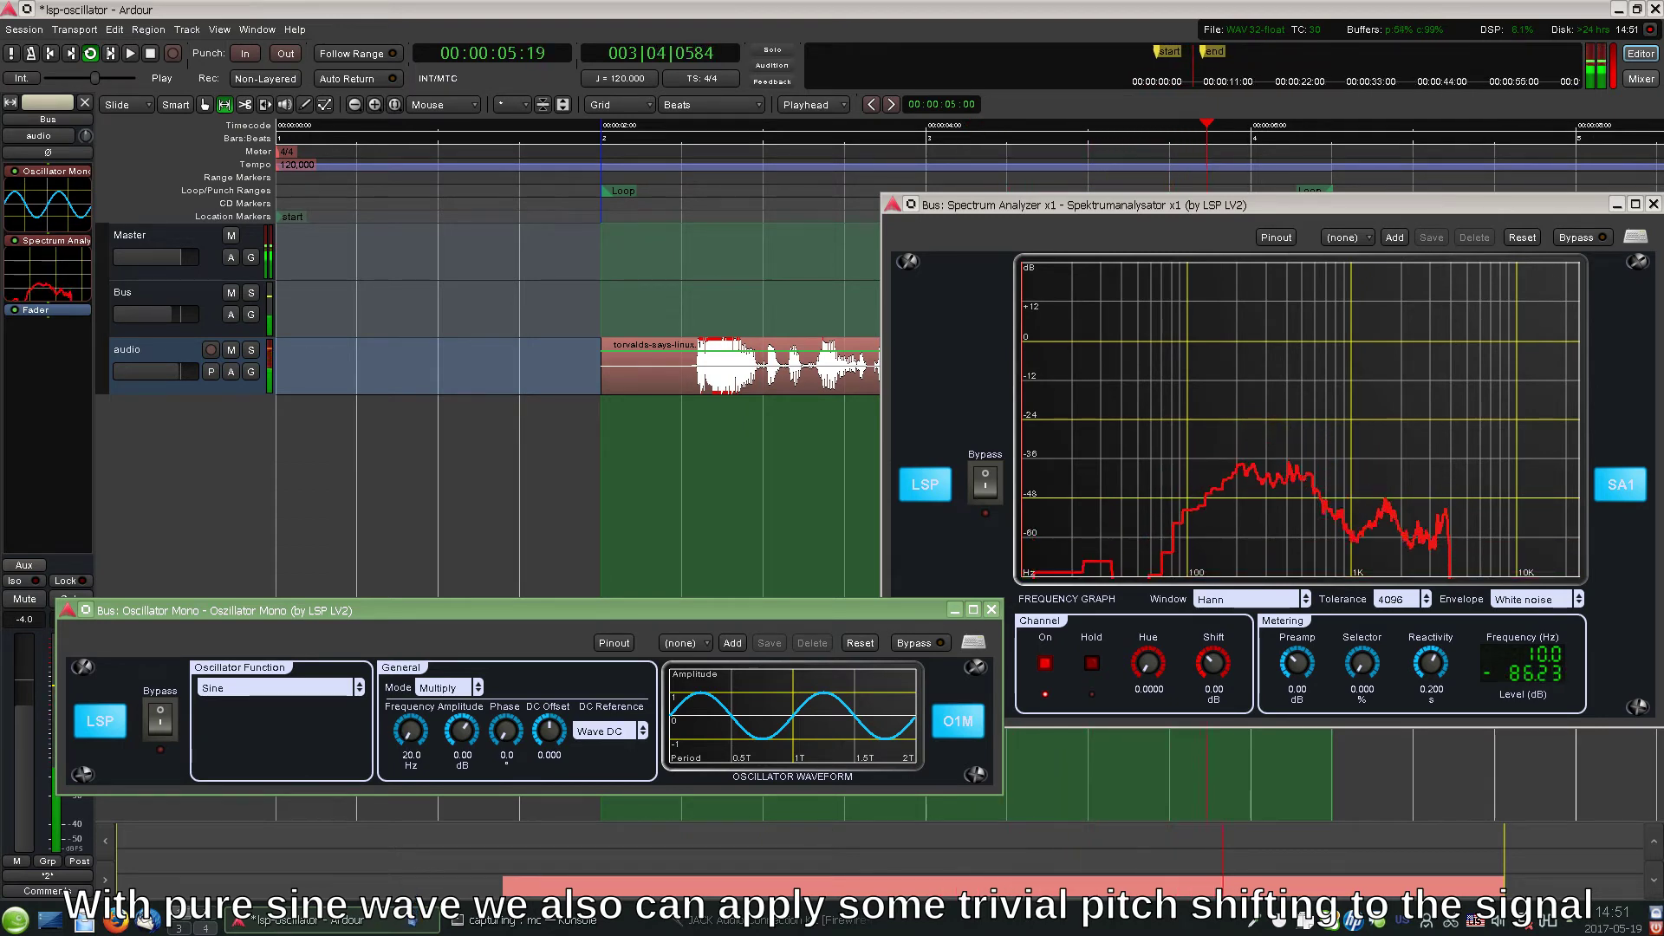
drag(412, 862, 482, 589)
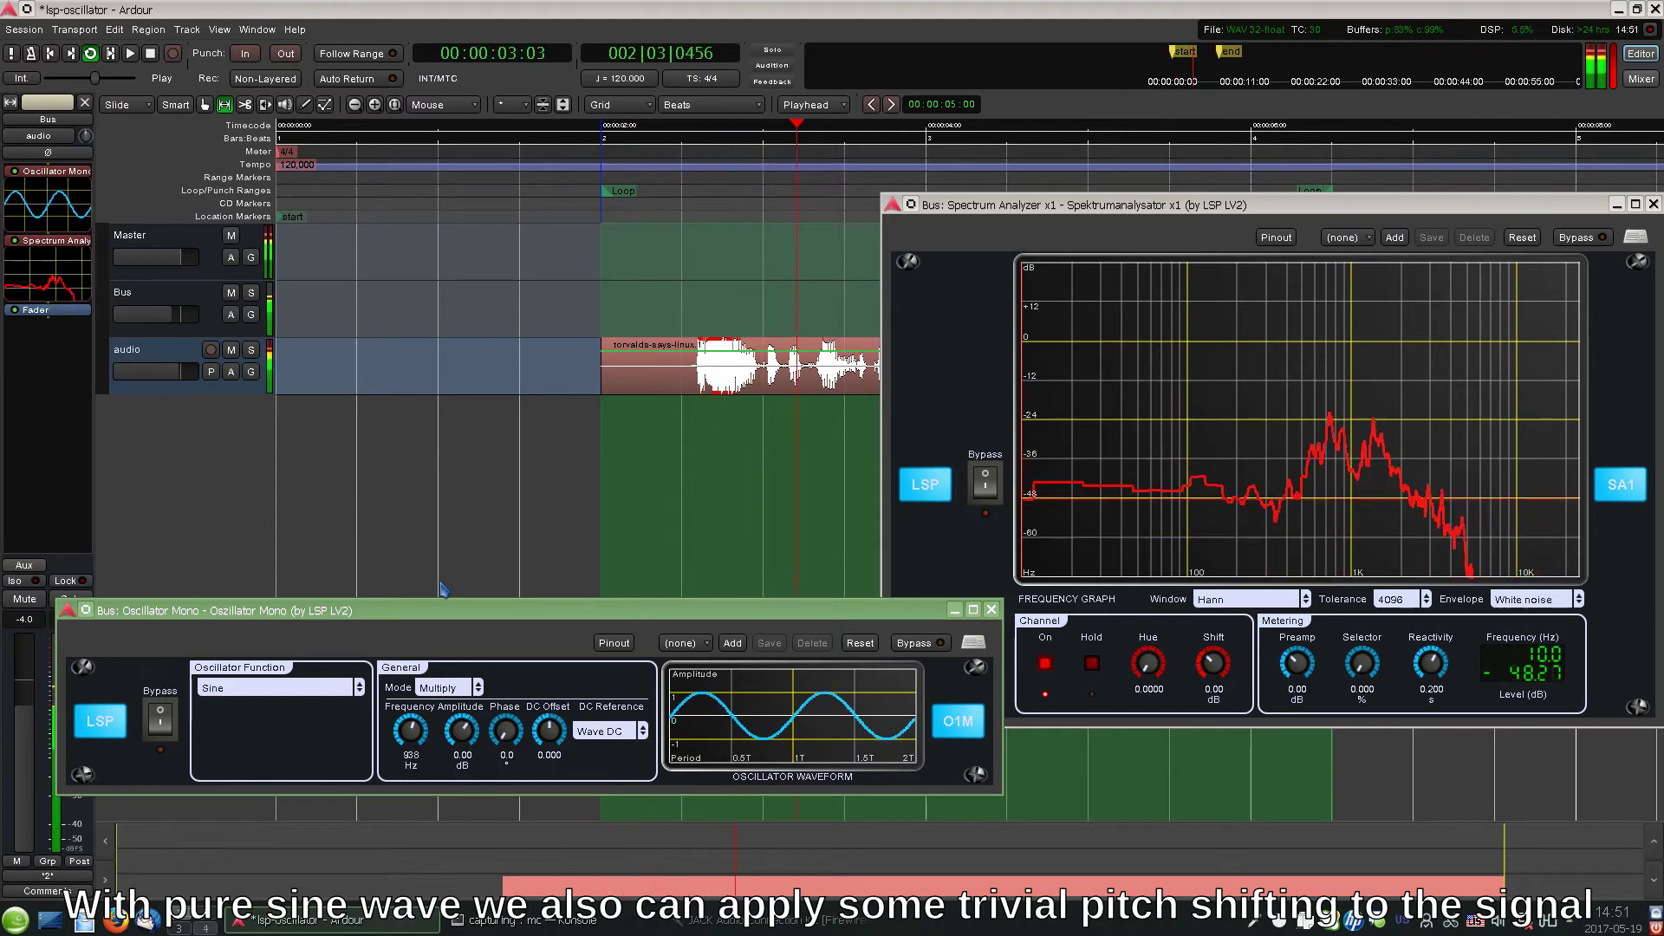
Step: Switch the oscillator to Rectangular and sweep its frequency down to 141 Hz, then up to 5678 Hz
click(276, 688)
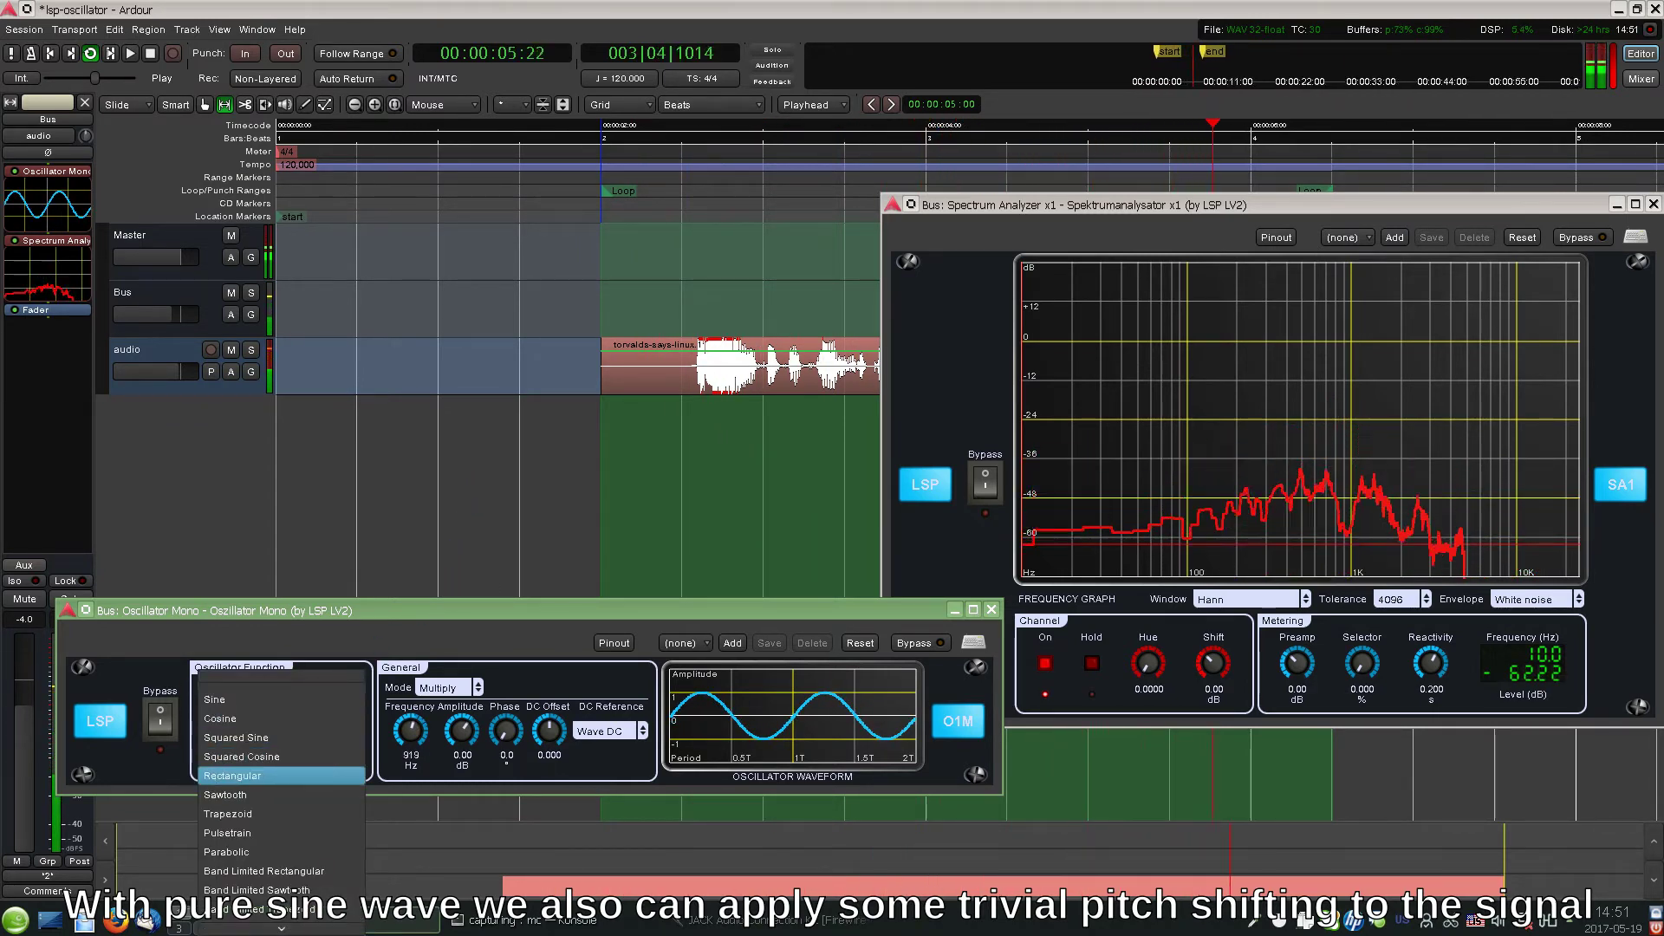
click(263, 779)
drag(411, 732, 371, 899)
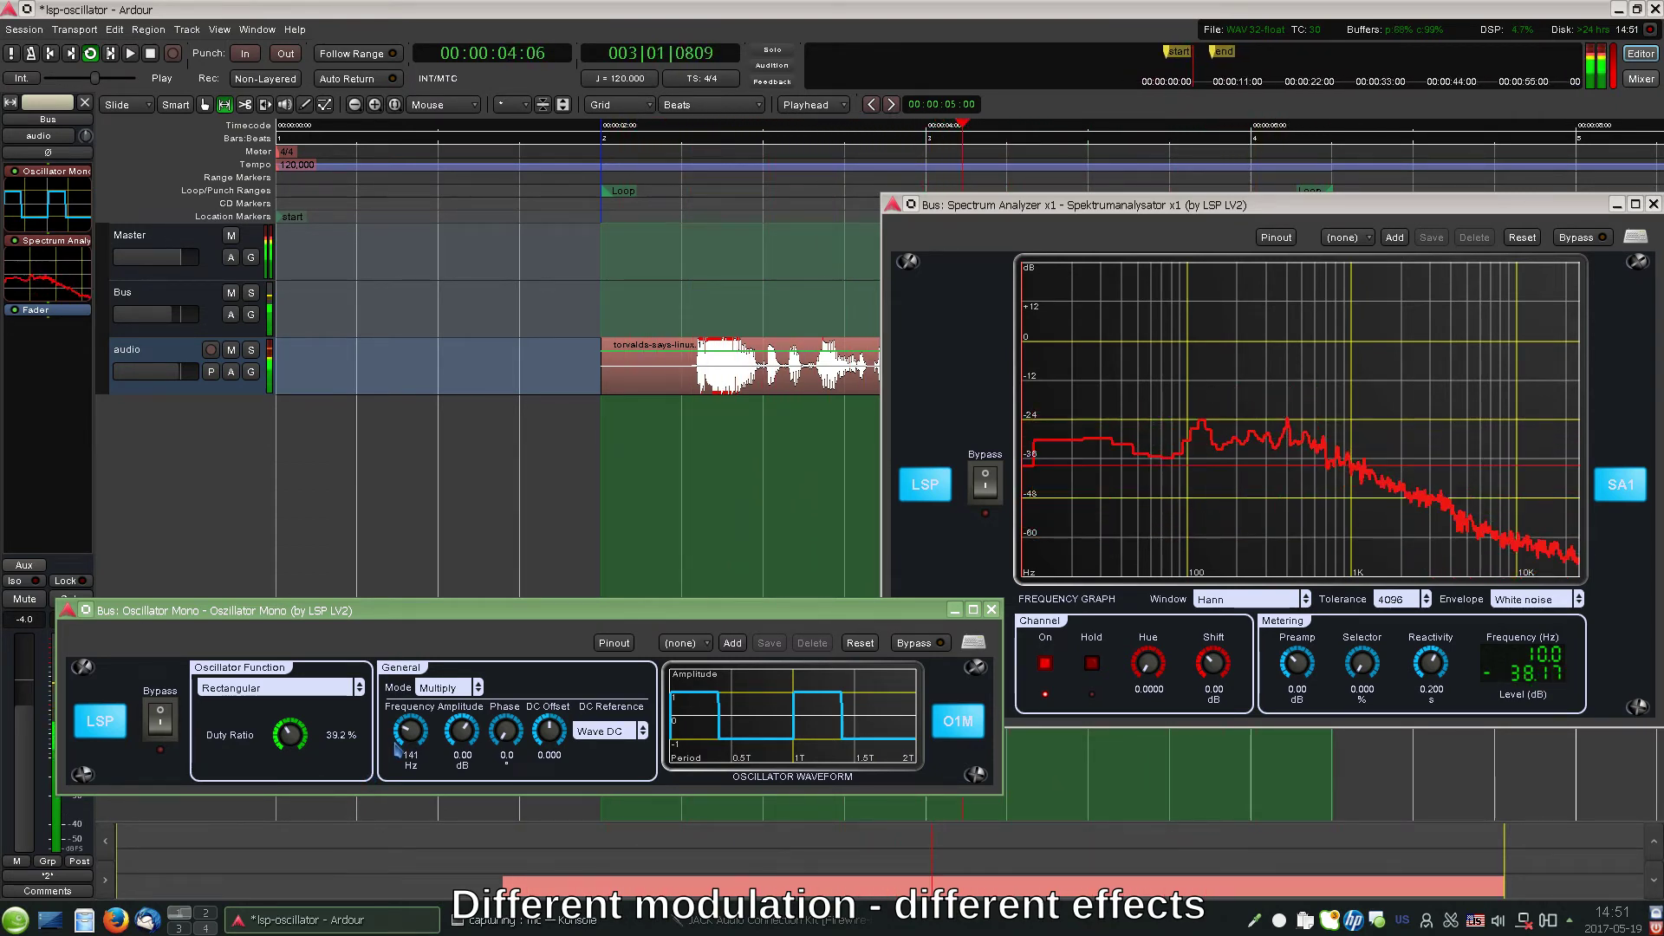
drag(416, 706, 471, 432)
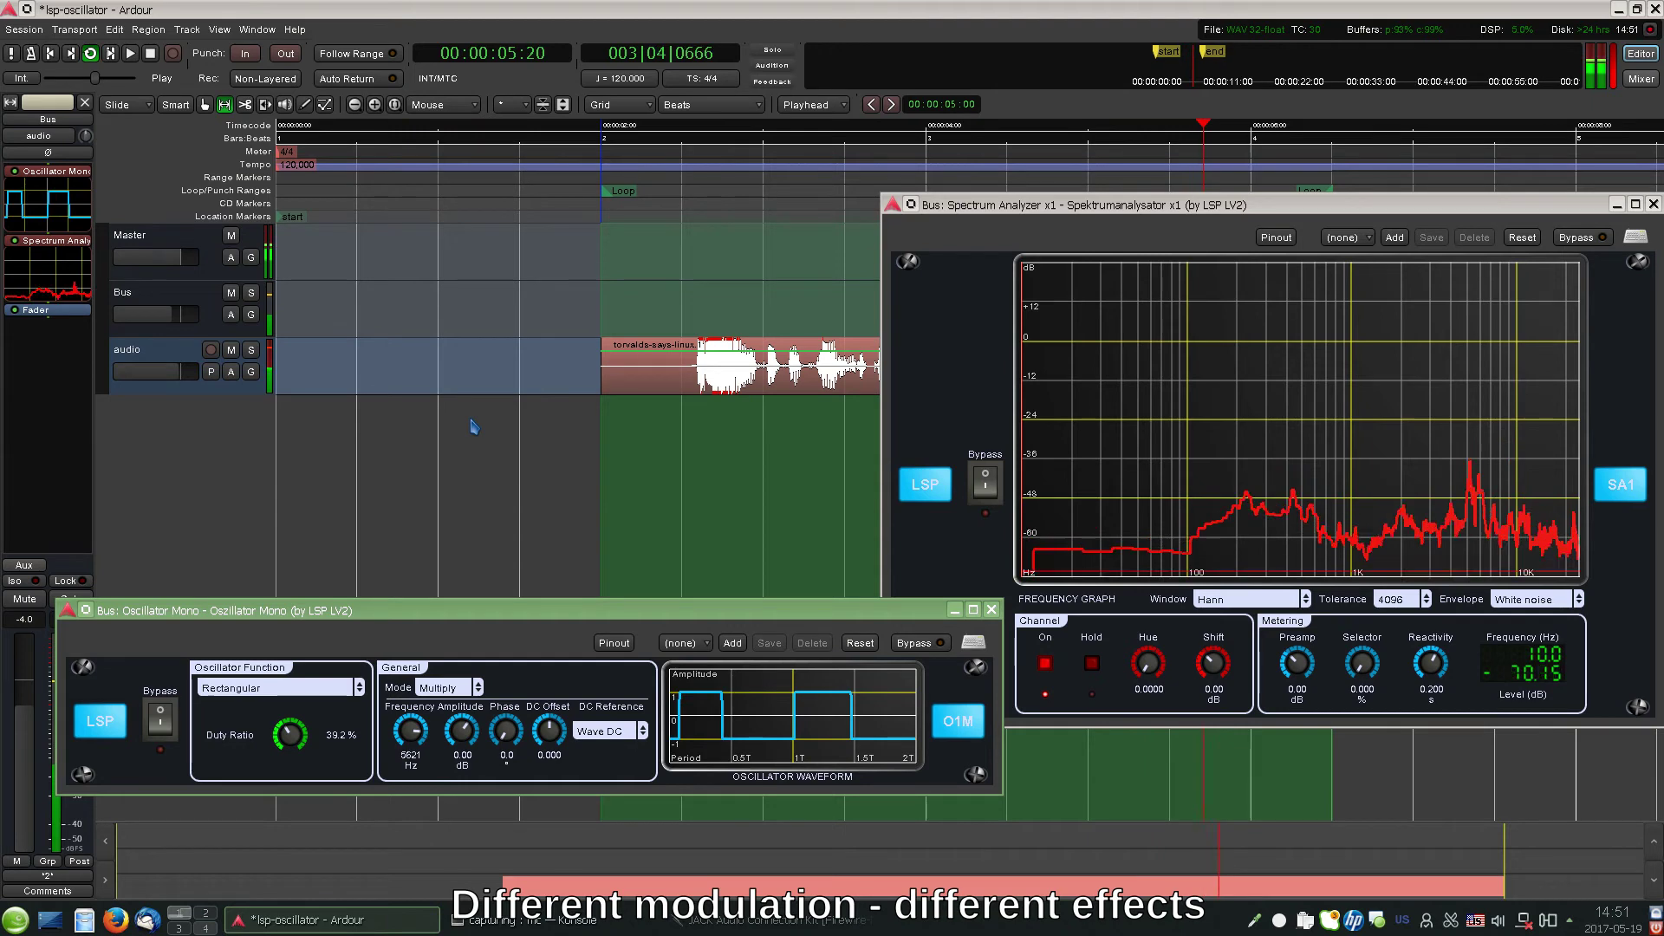
Step: Switch the oscillator to Sawtooth and set its width to 50.0 % and frequency to 404 Hz
click(282, 689)
click(260, 705)
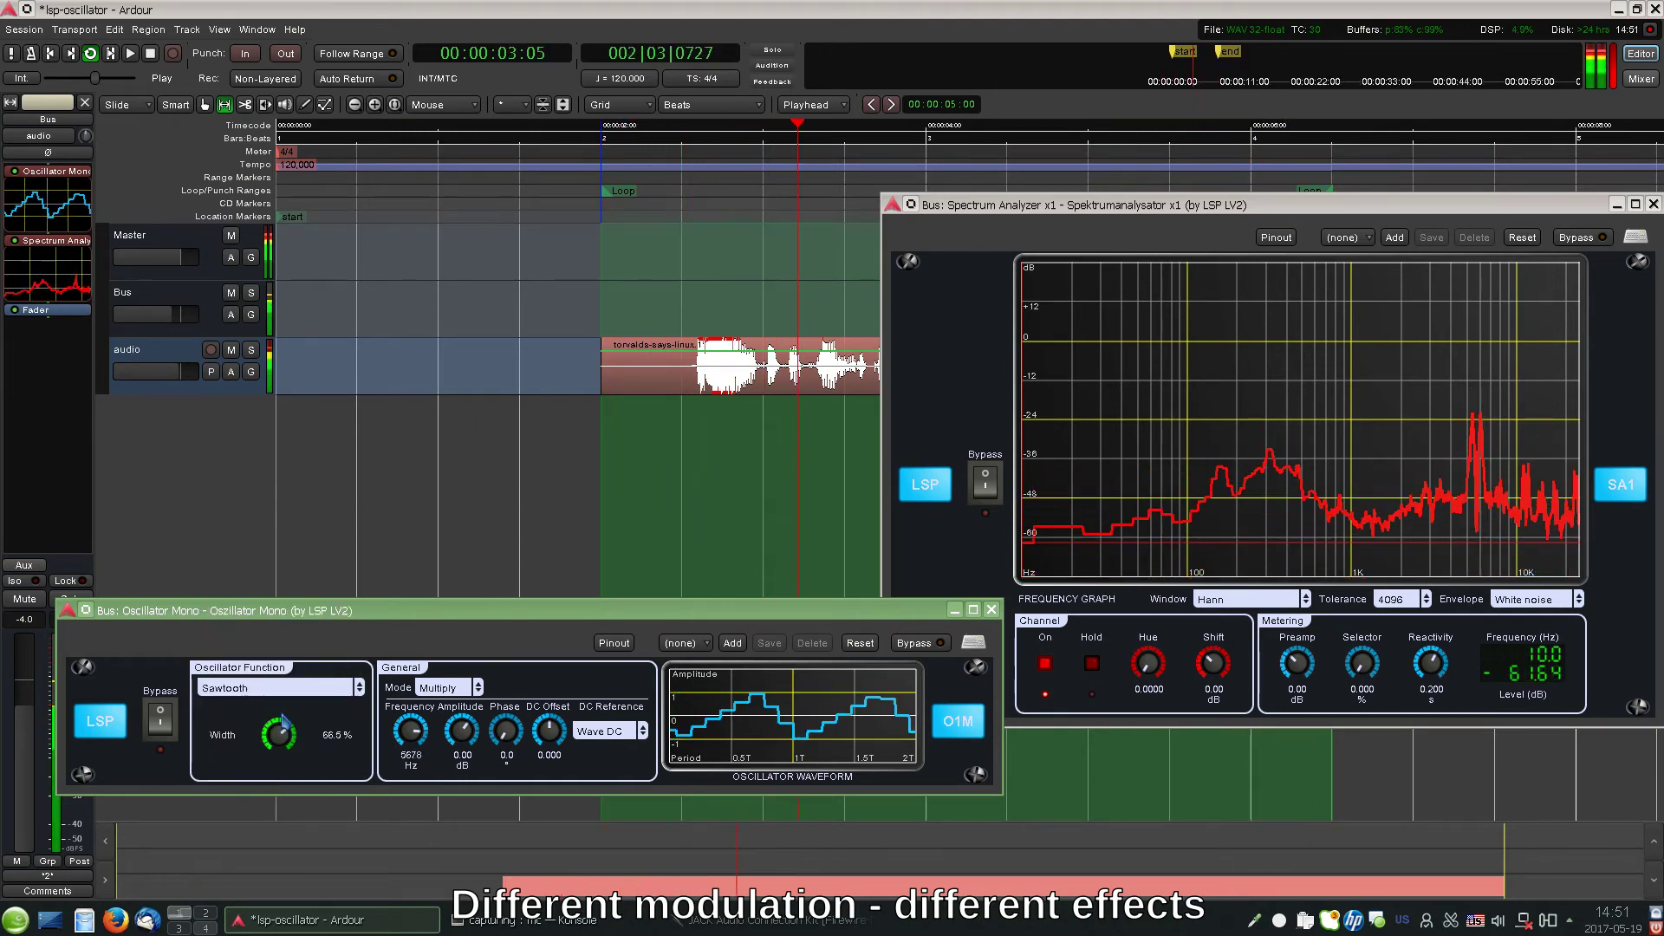
scroll(421, 736, down, 2)
scroll(420, 736, down, 10)
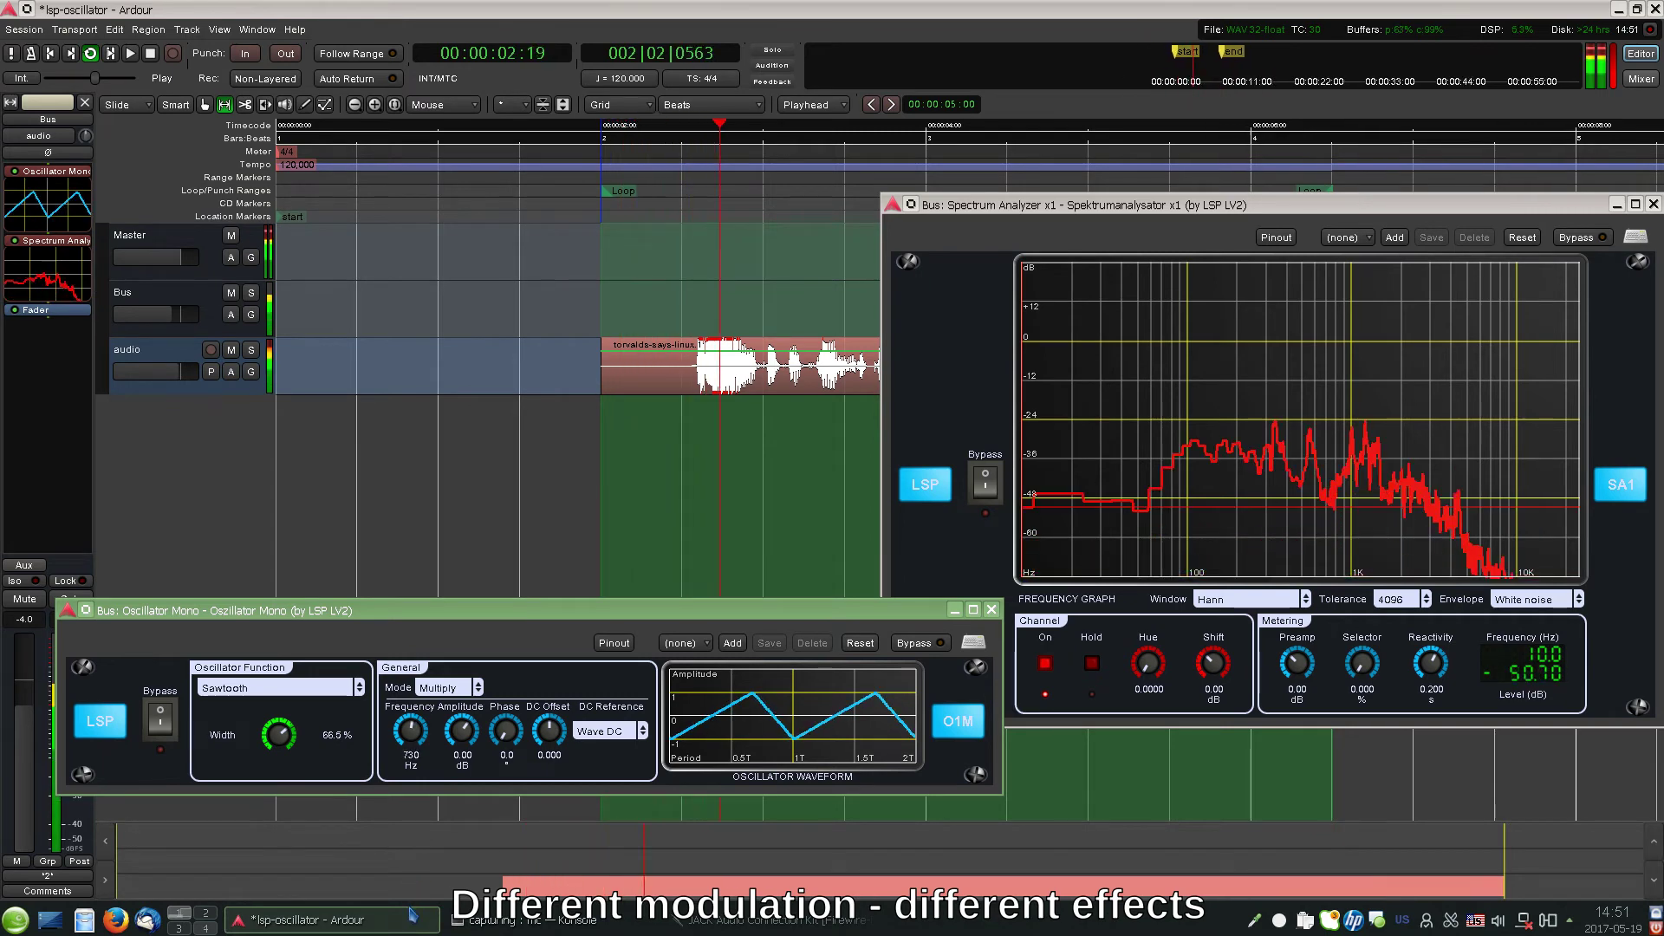
scroll(284, 744, down, 3)
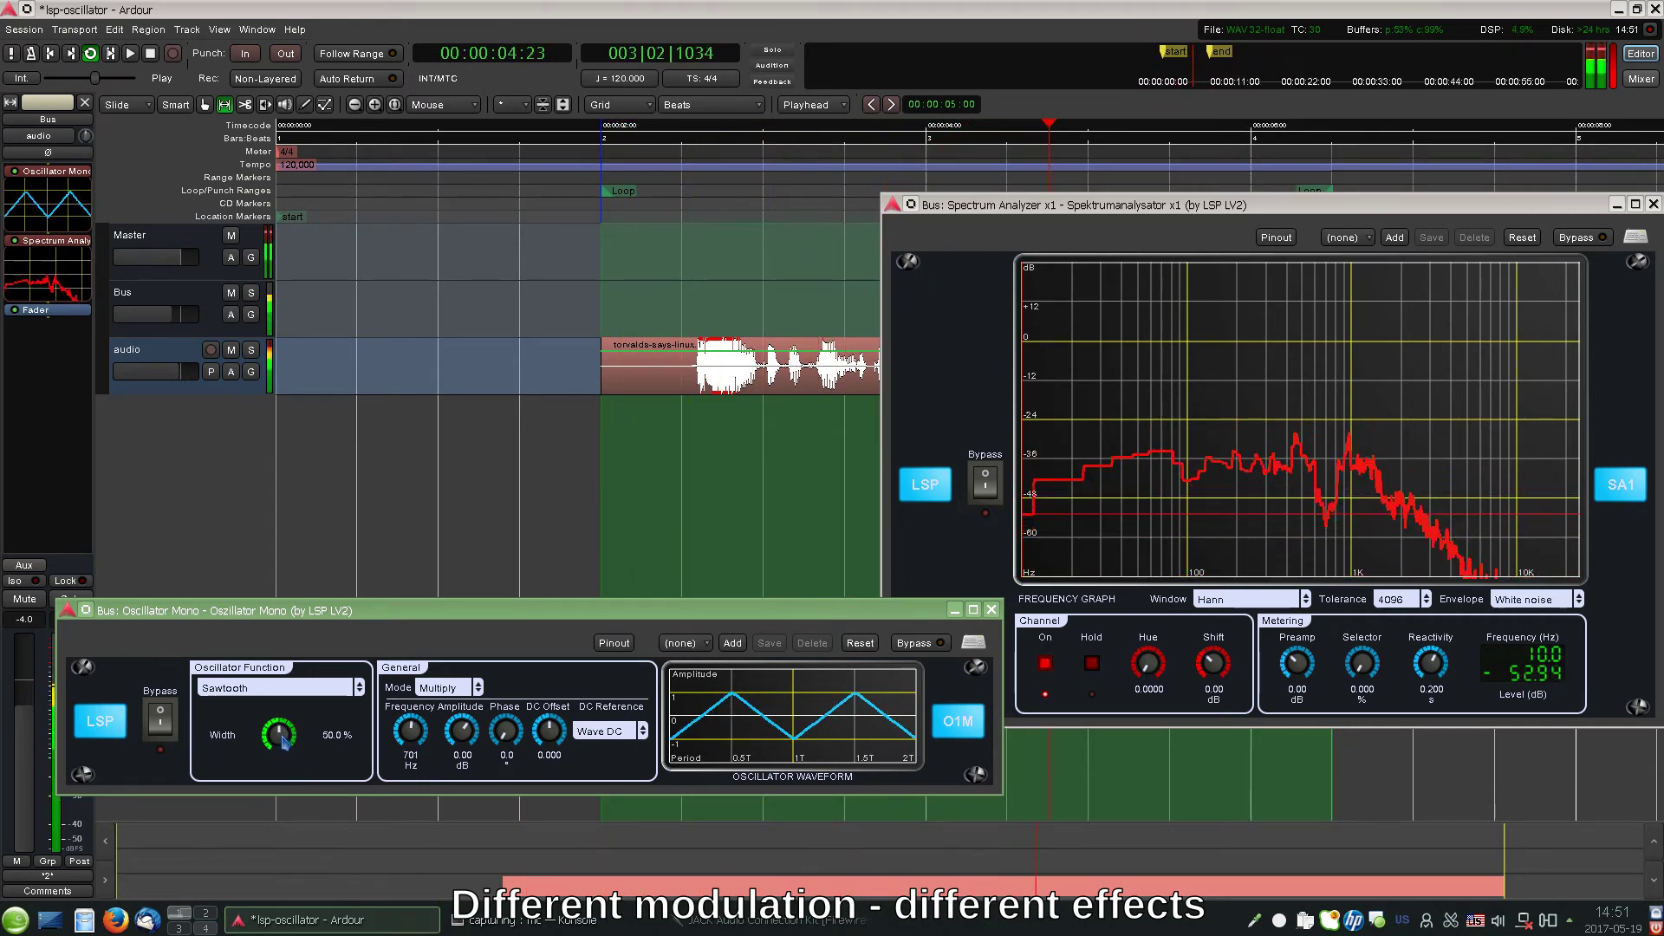
scroll(403, 733, down, 2)
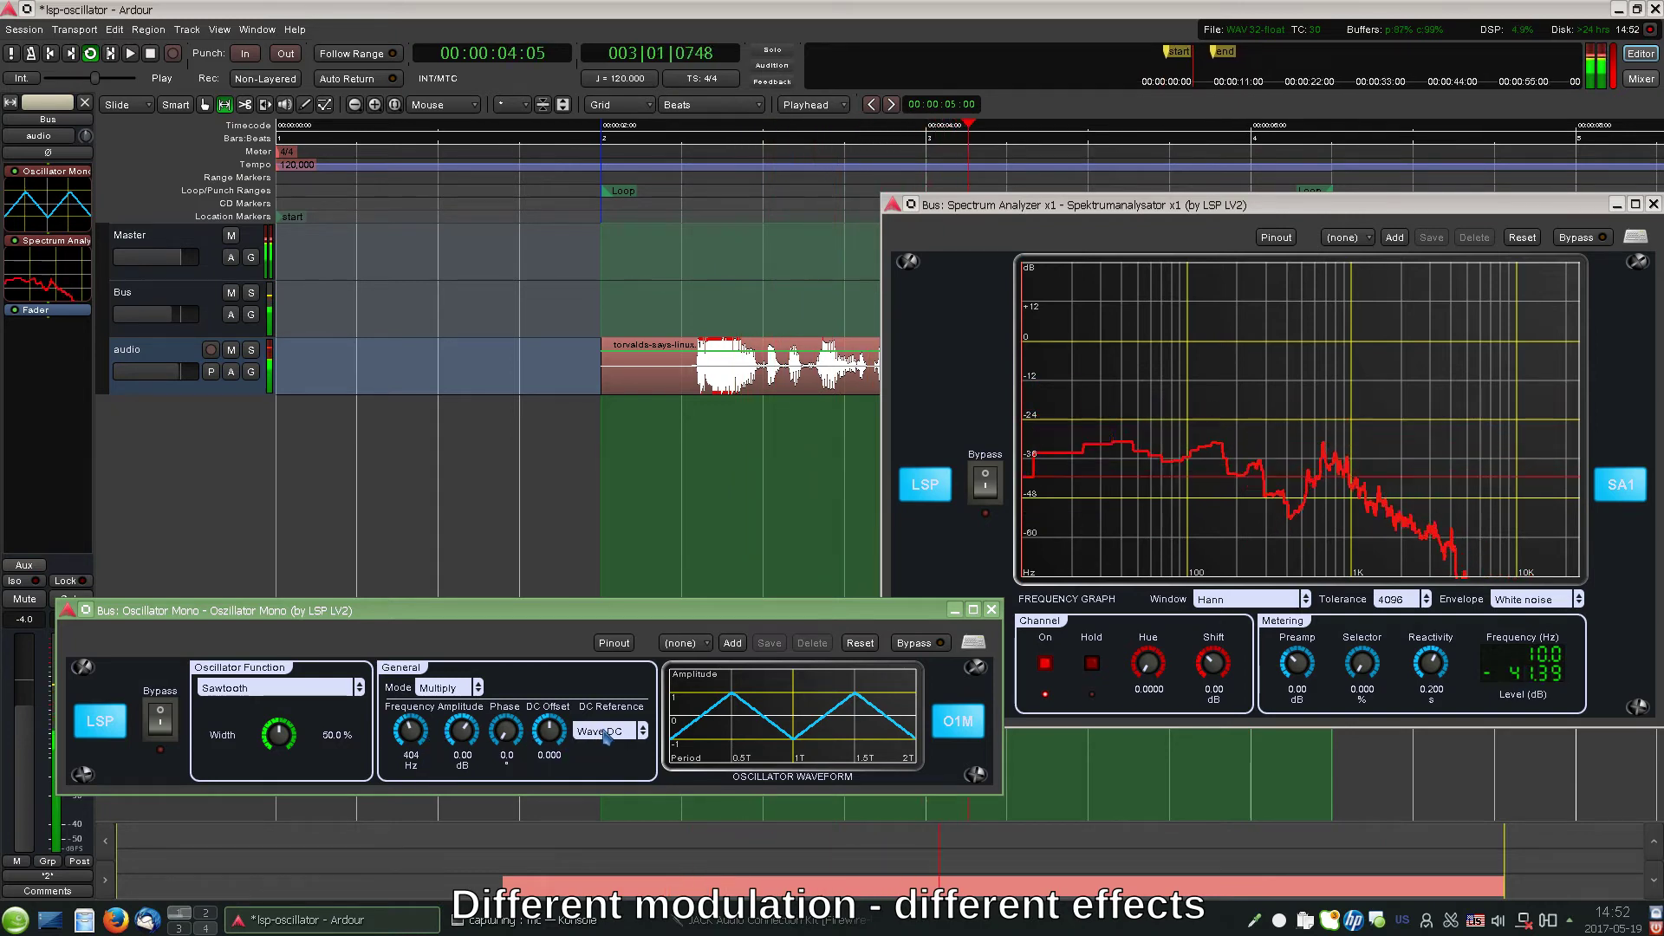
scroll(606, 734, down, 1)
scroll(606, 733, up, 1)
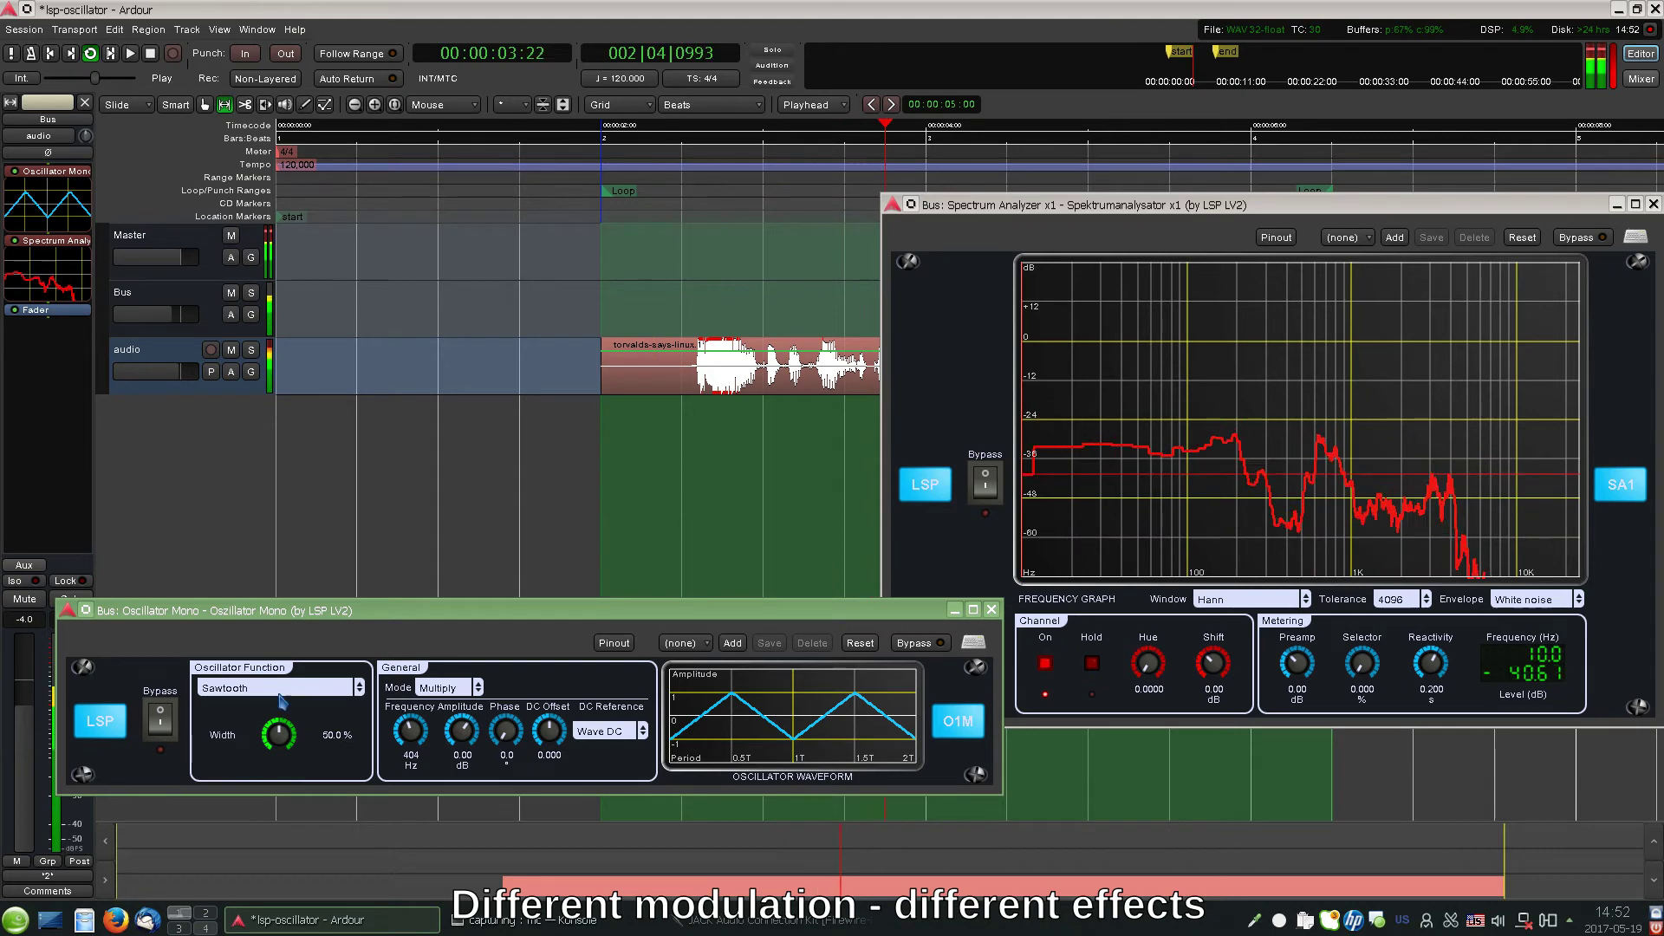
Step: Switch the oscillator to Trapezoid with raise 7.00 %, fall 23.5 % and a frequency of about 880 Hz
click(279, 691)
click(287, 711)
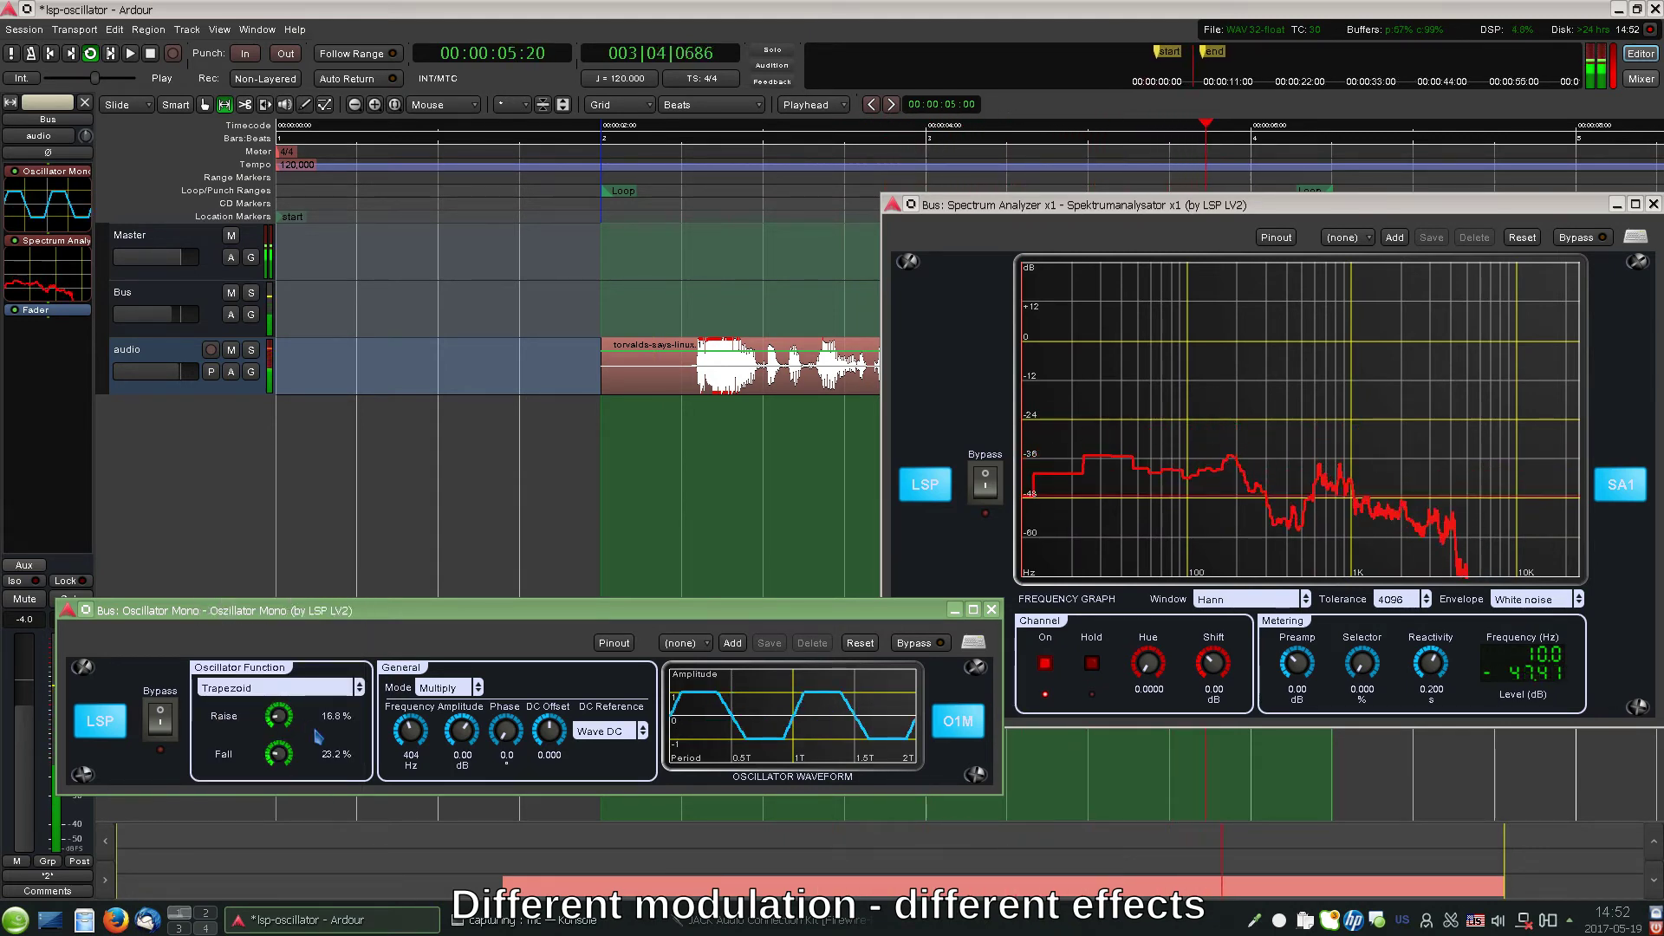
drag(285, 724, 358, 732)
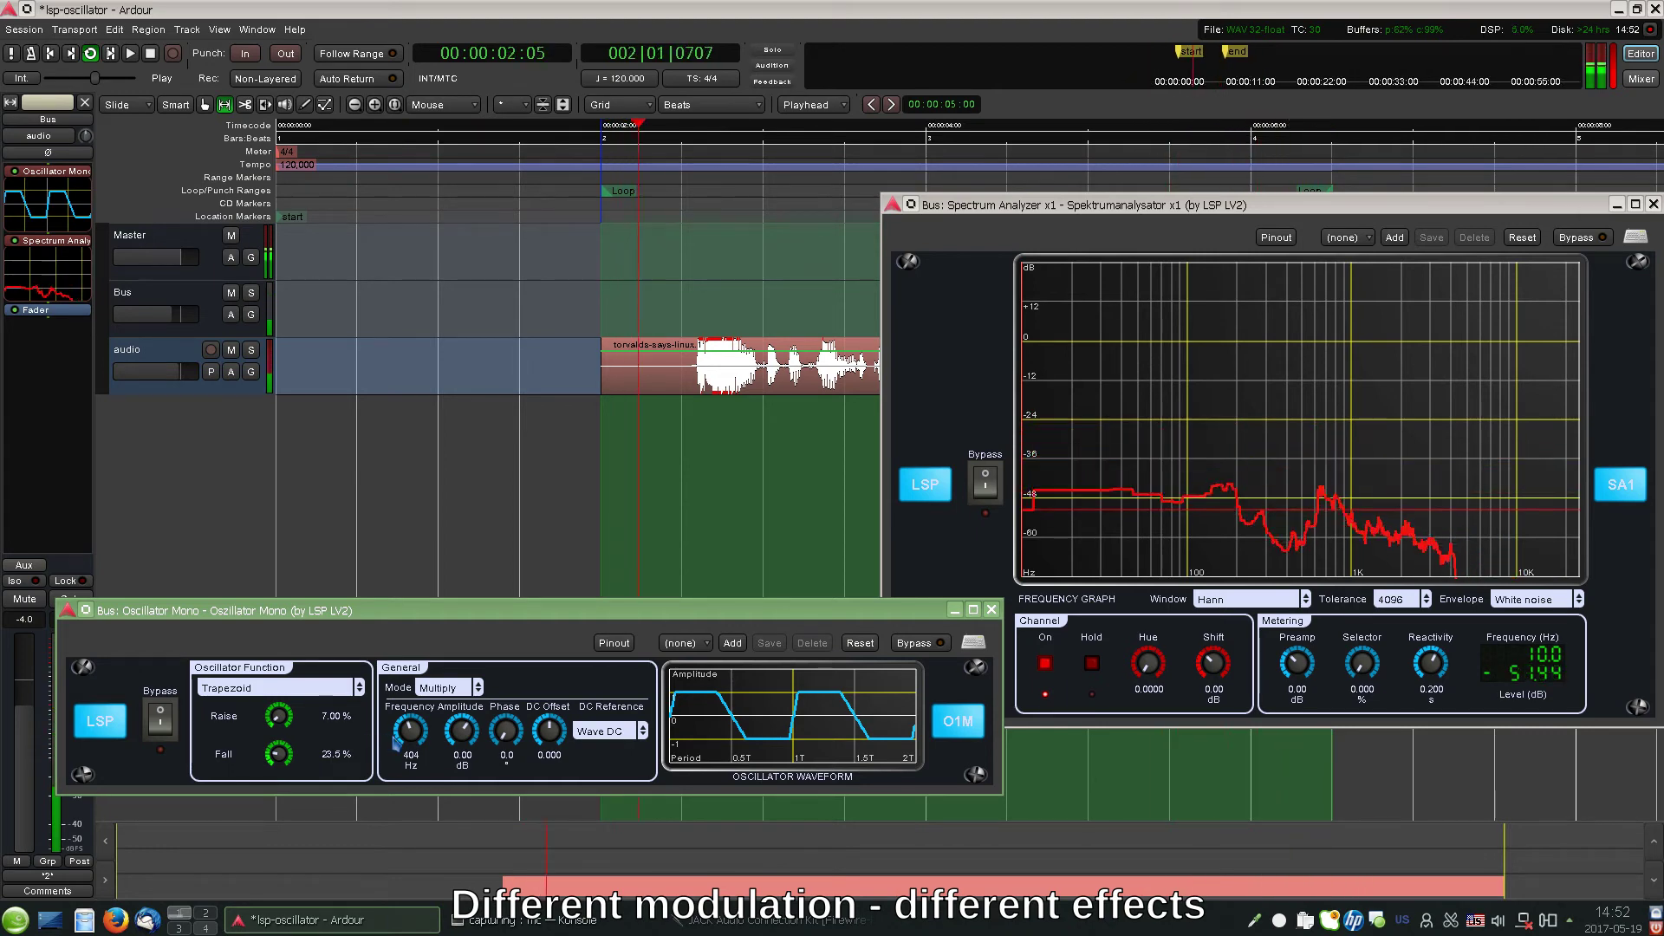
drag(409, 742, 427, 670)
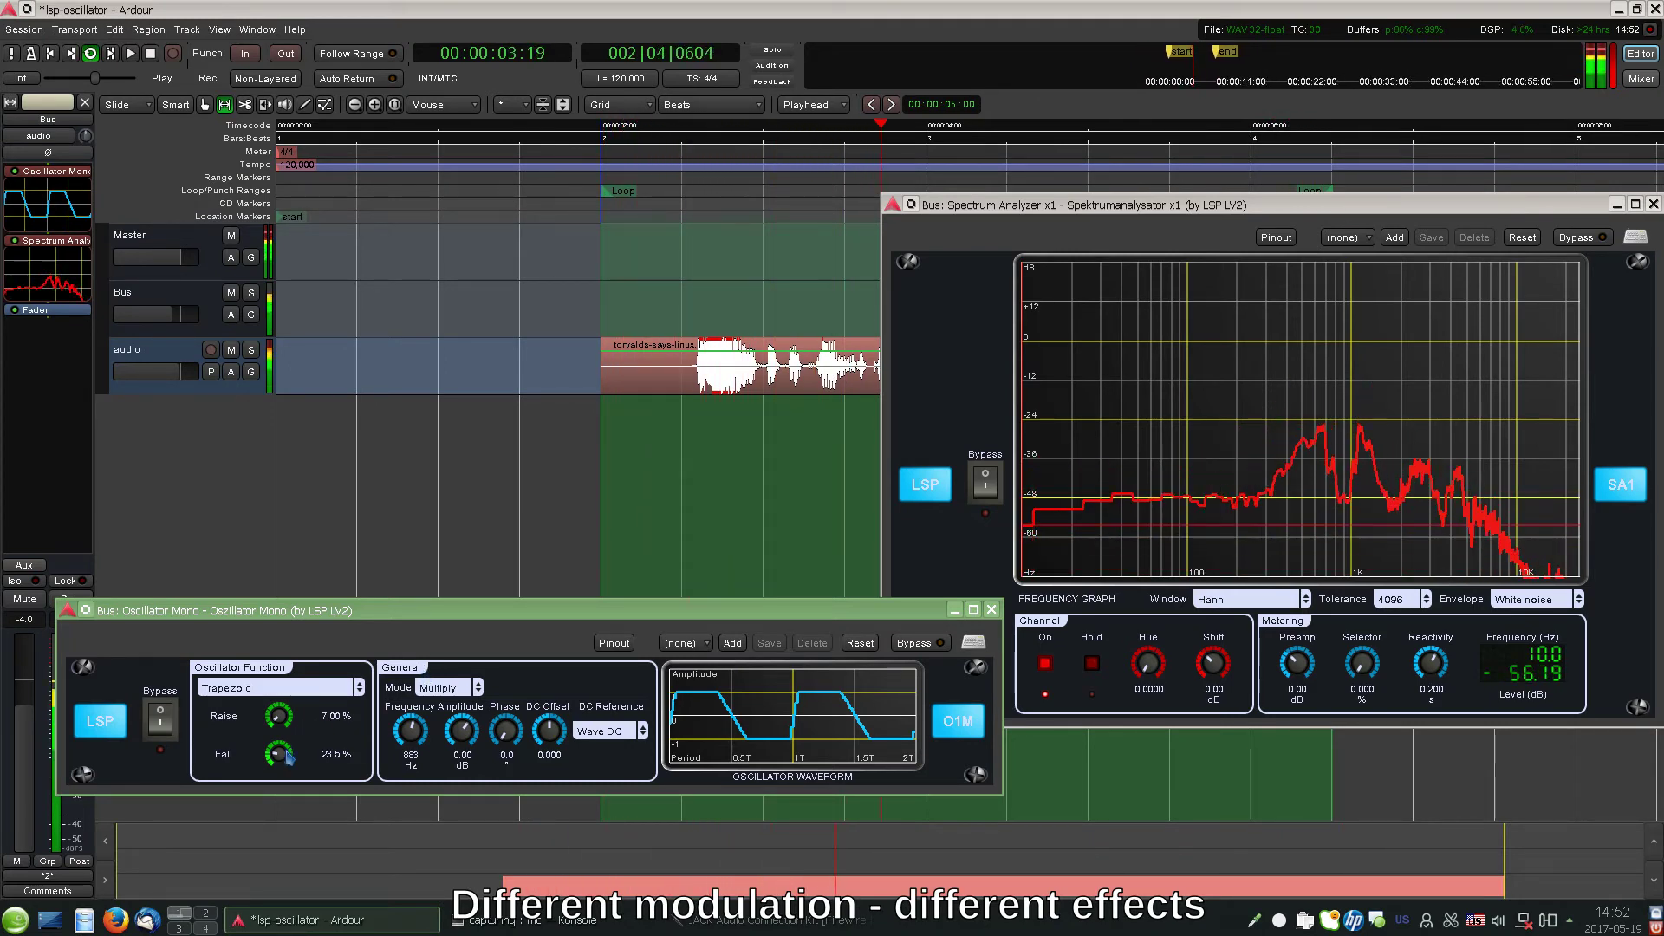
mouse_move(284, 759)
mouse_down()
mouse_move(295, 718)
mouse_move(283, 760)
mouse_up()
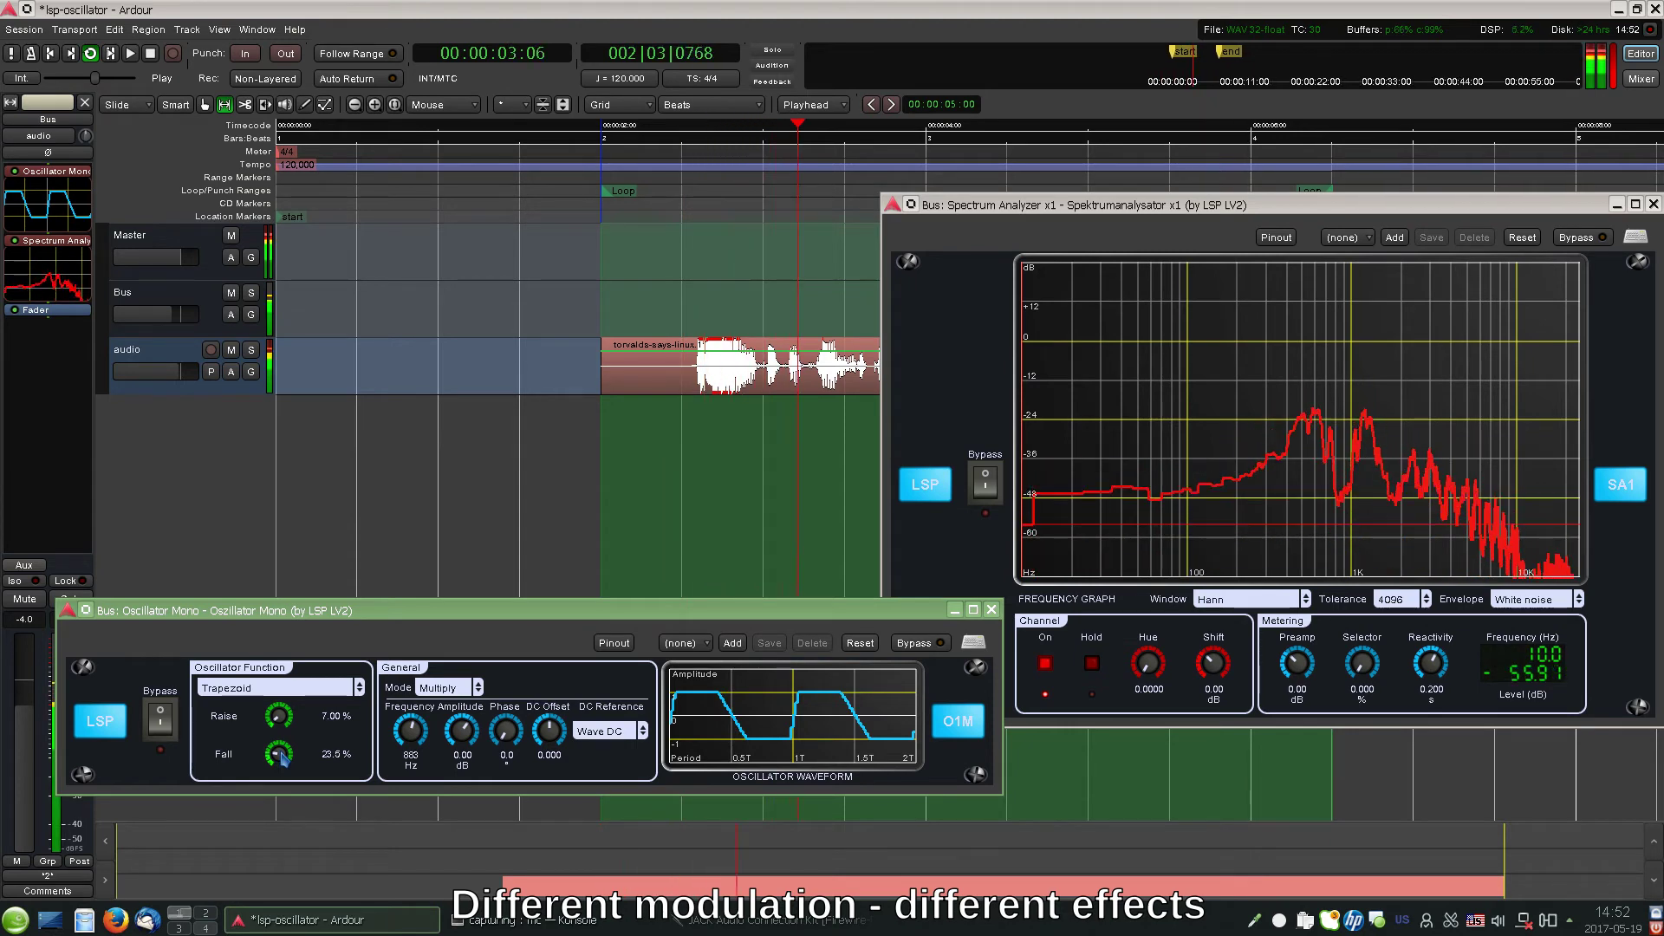
Step: Switch the oscillator to Pulsetrain at 153 Hz with positive width 81.5 % and negative width 84.8 %
click(257, 687)
click(253, 699)
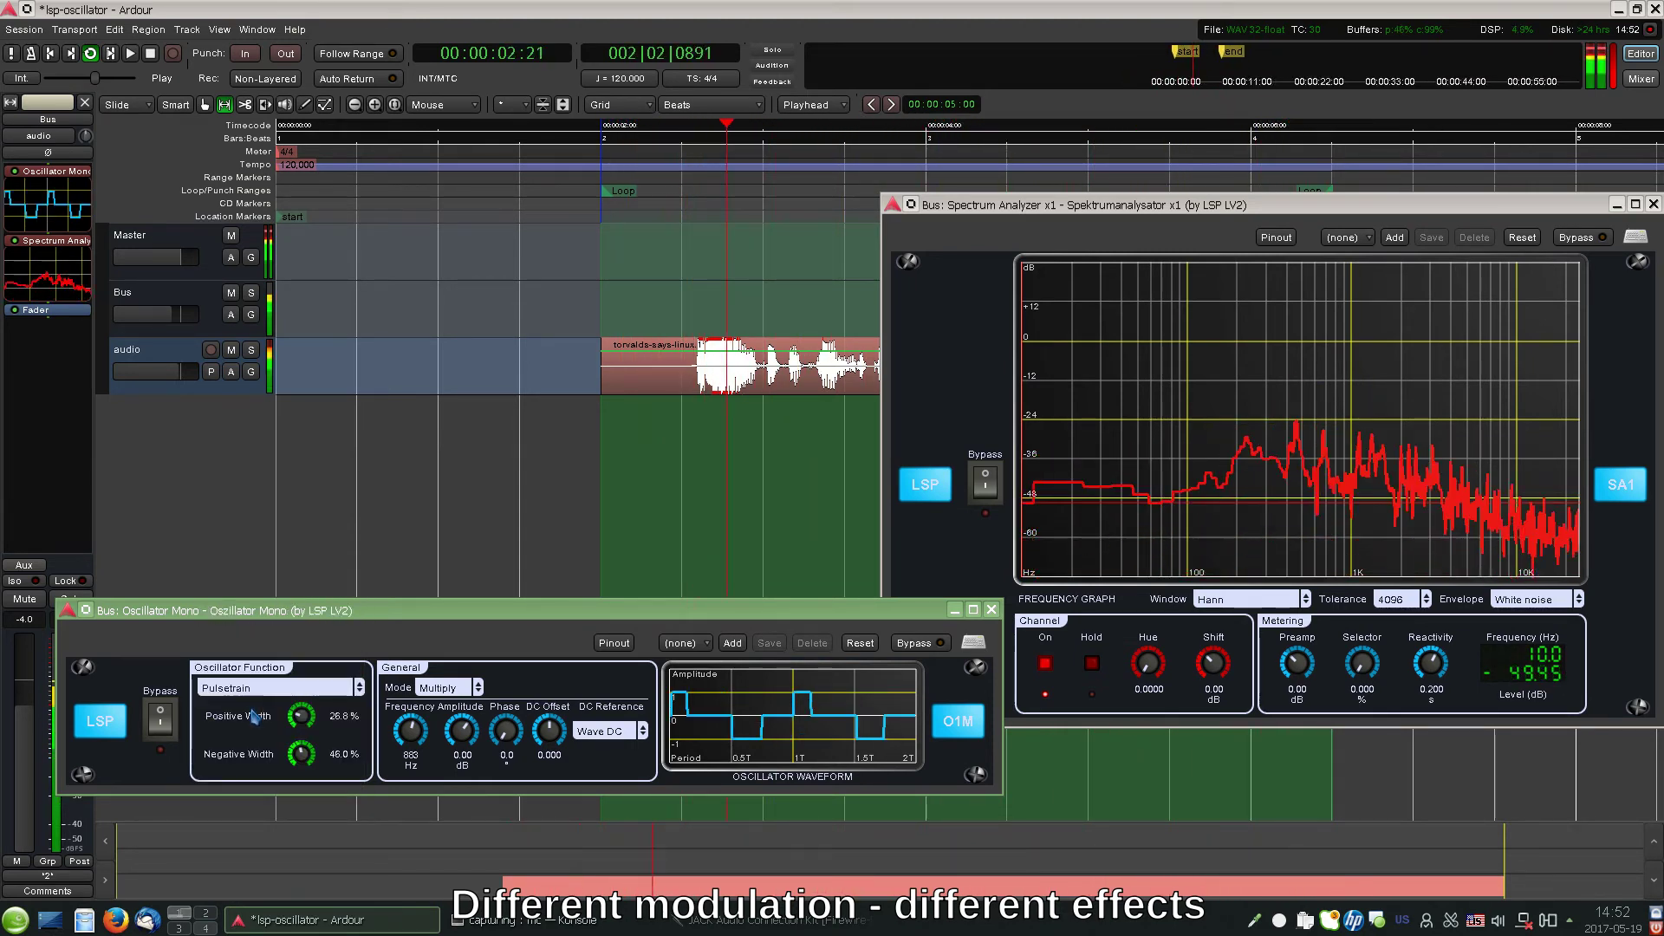
drag(411, 731, 401, 891)
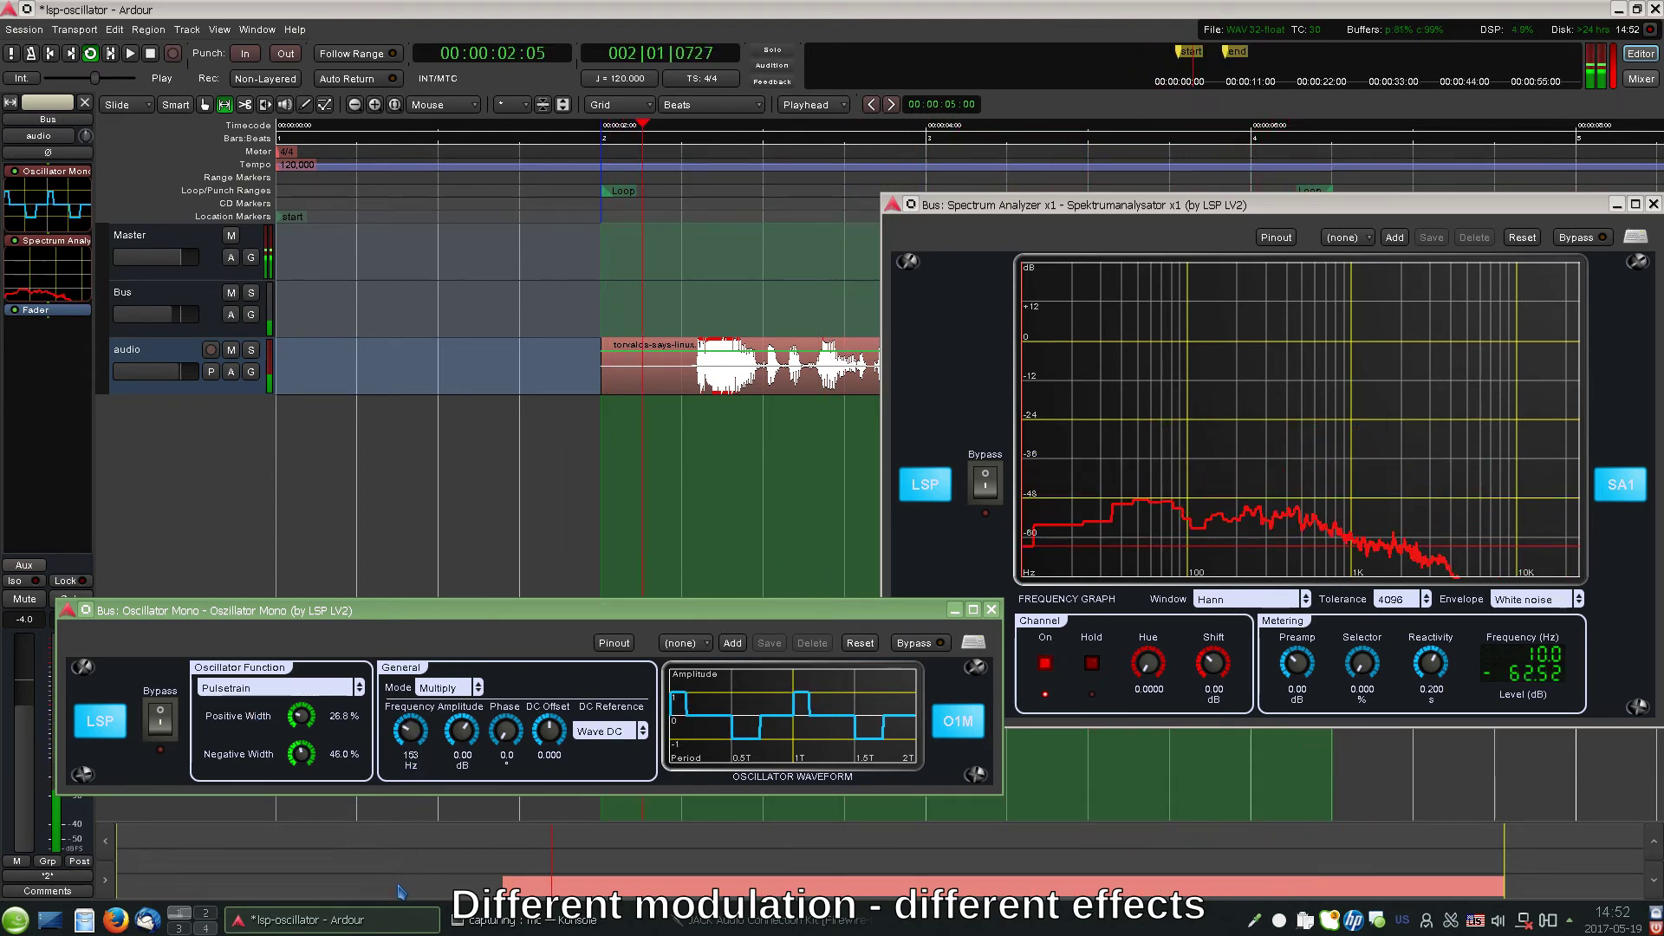
drag(303, 719, 347, 533)
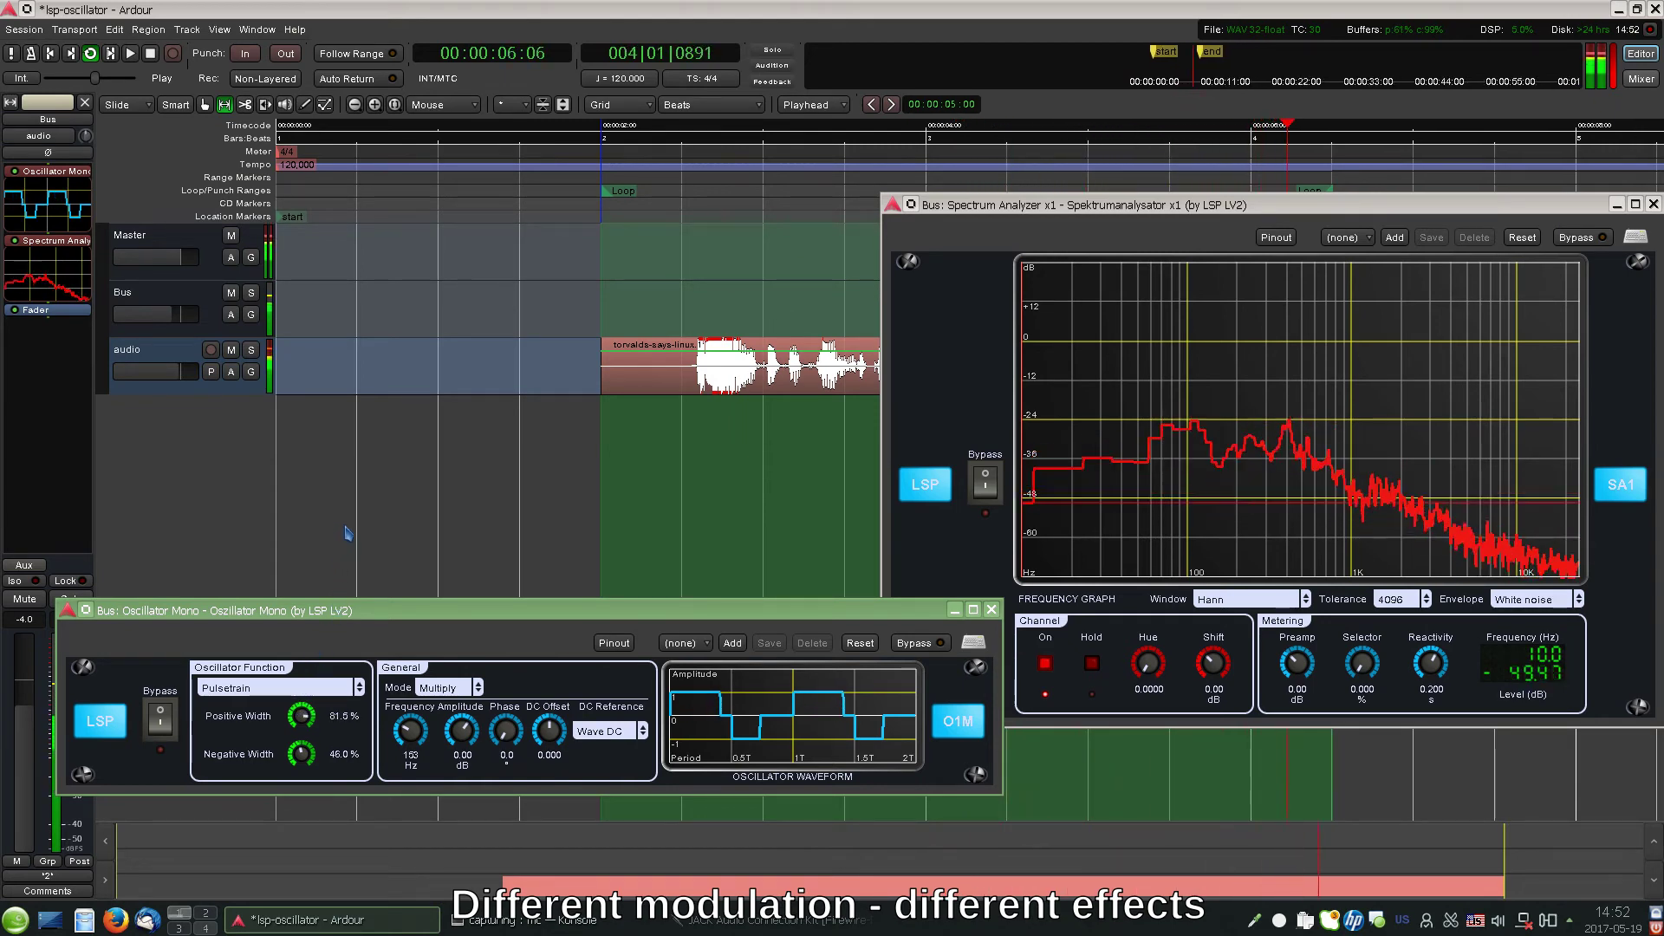
drag(301, 753, 351, 625)
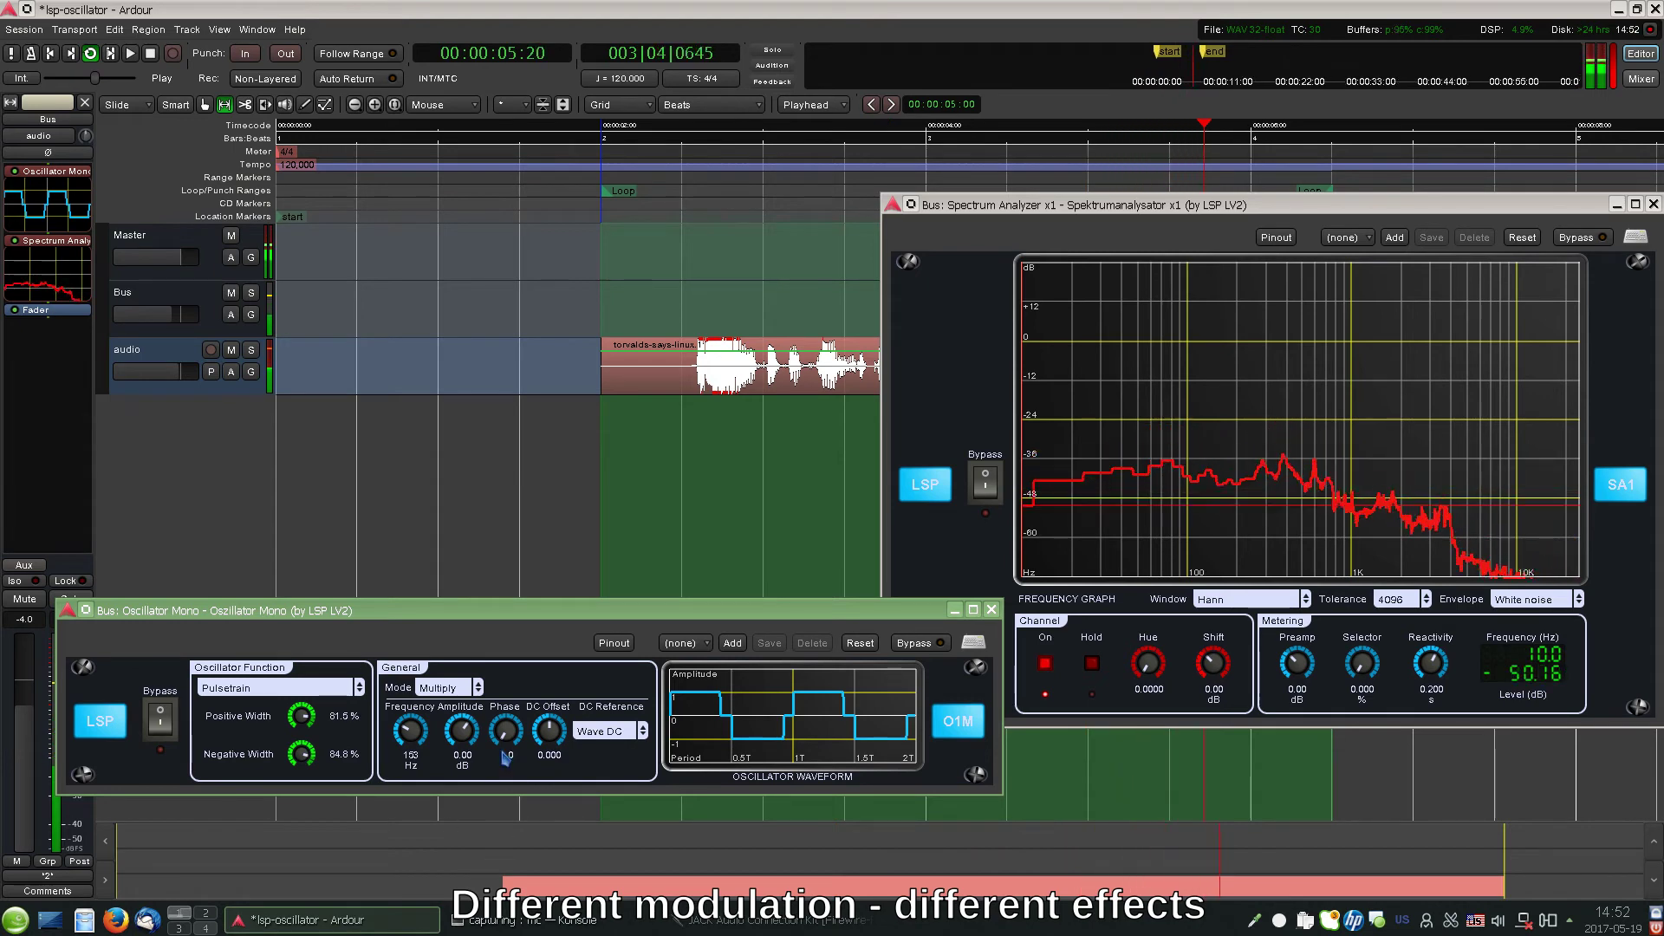
Step: Switch the oscillator to Parabolic and set its width to 85.0 % and frequency to 1266 Hz
click(265, 681)
click(261, 716)
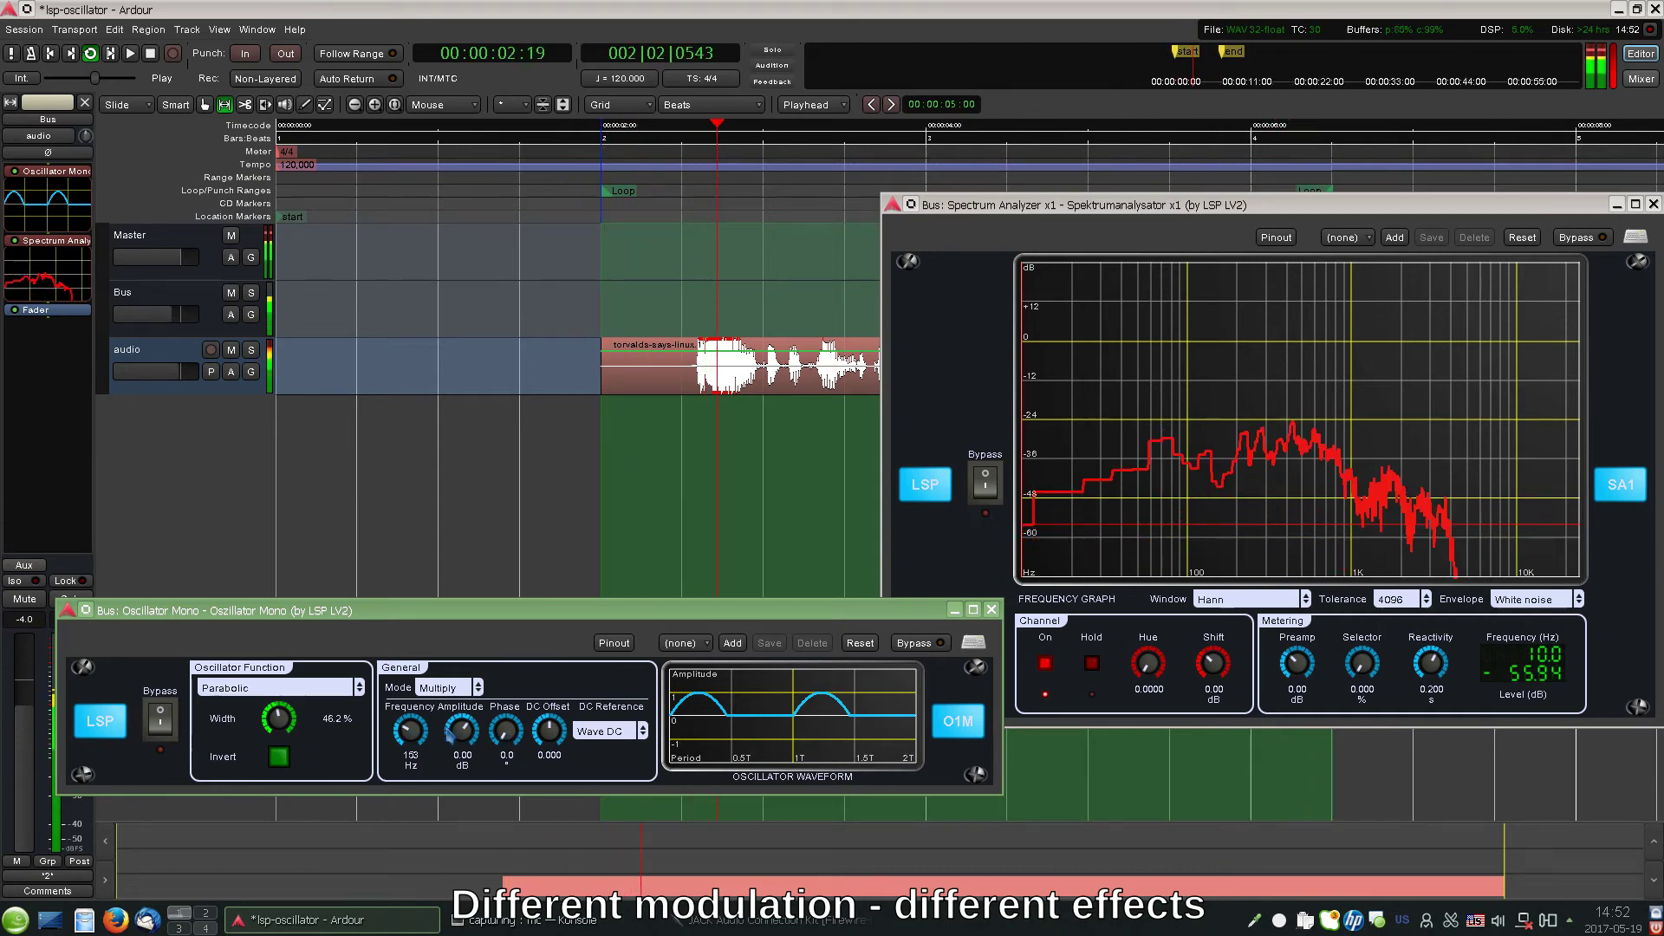
drag(412, 735, 428, 679)
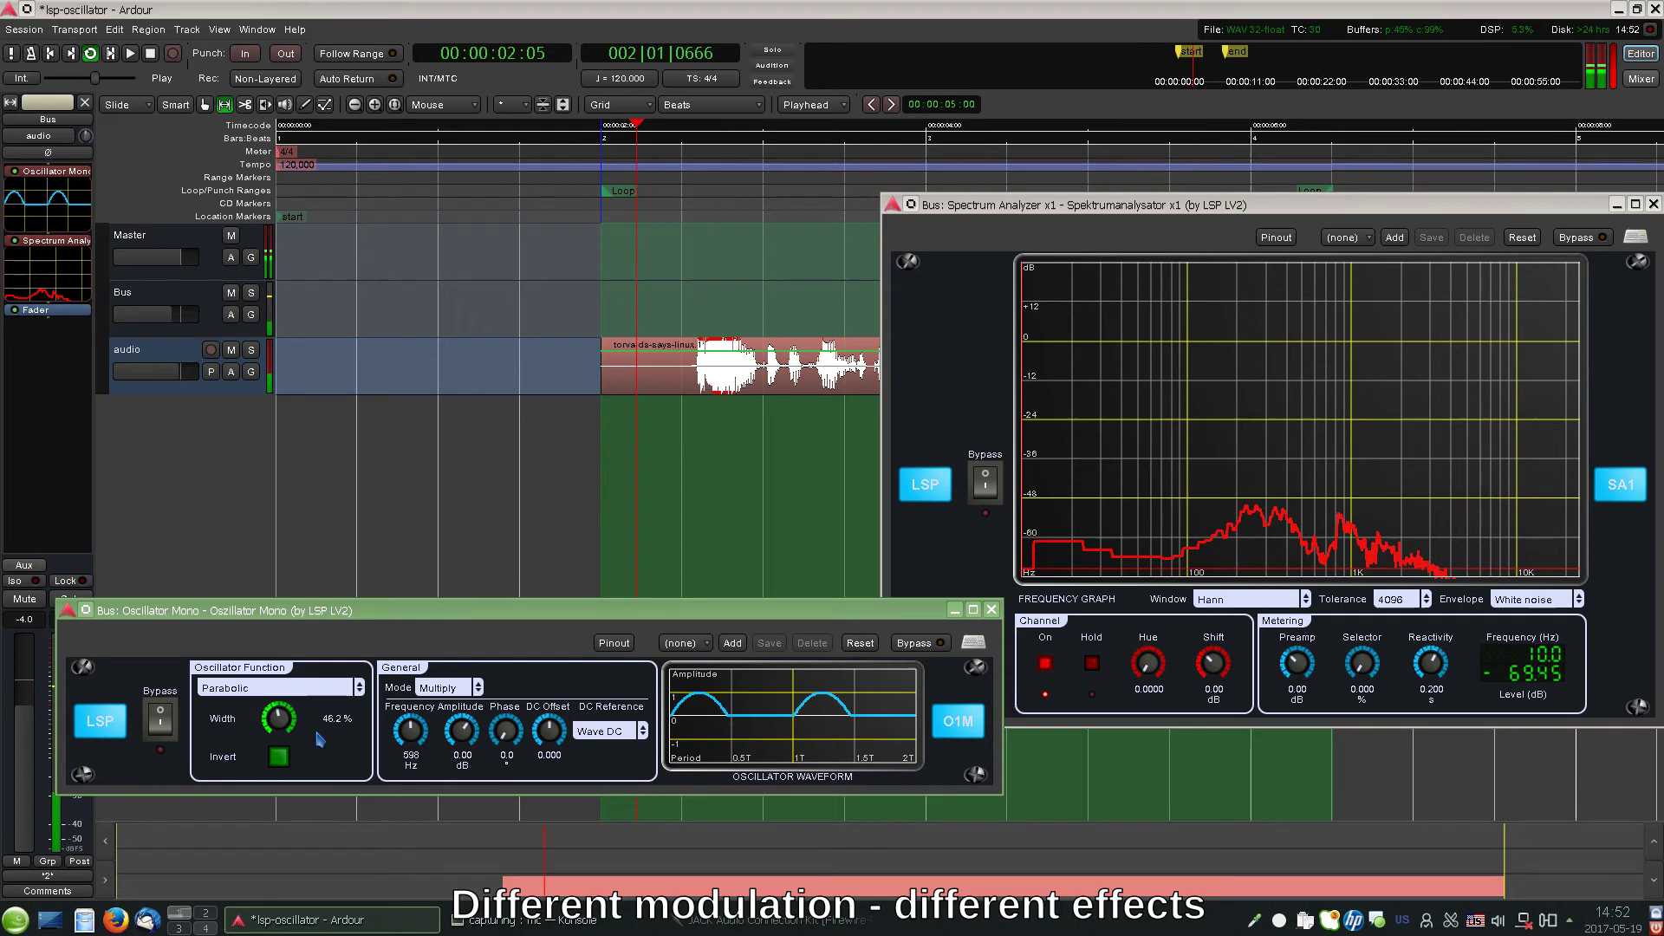
drag(315, 733, 319, 584)
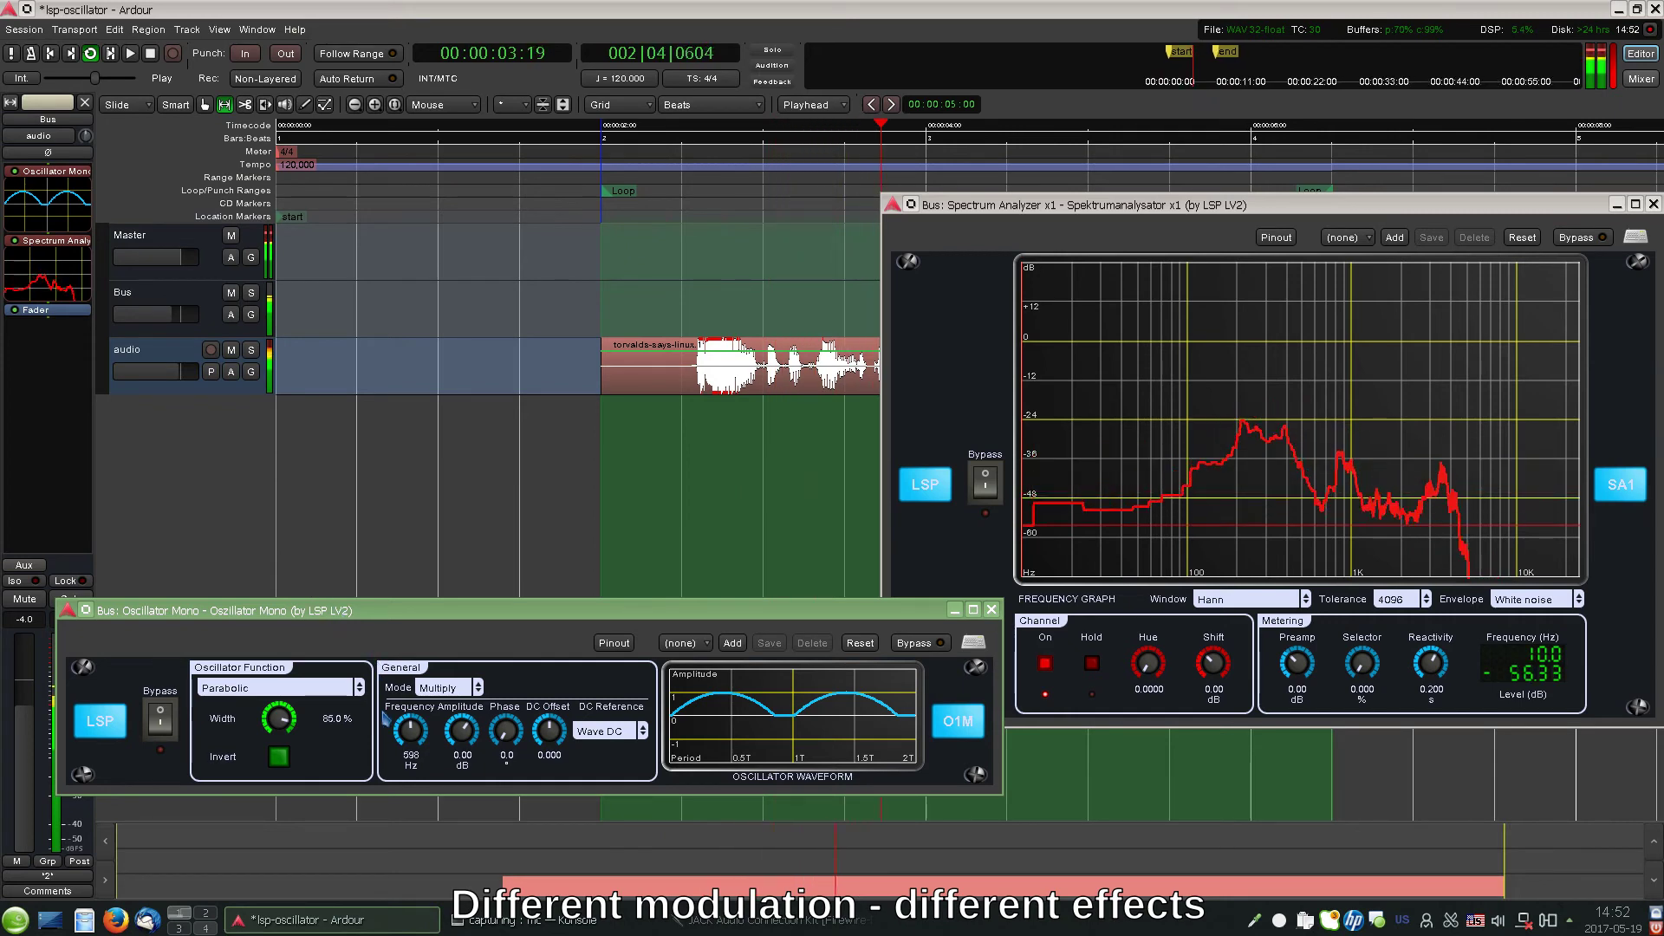
drag(412, 684, 417, 665)
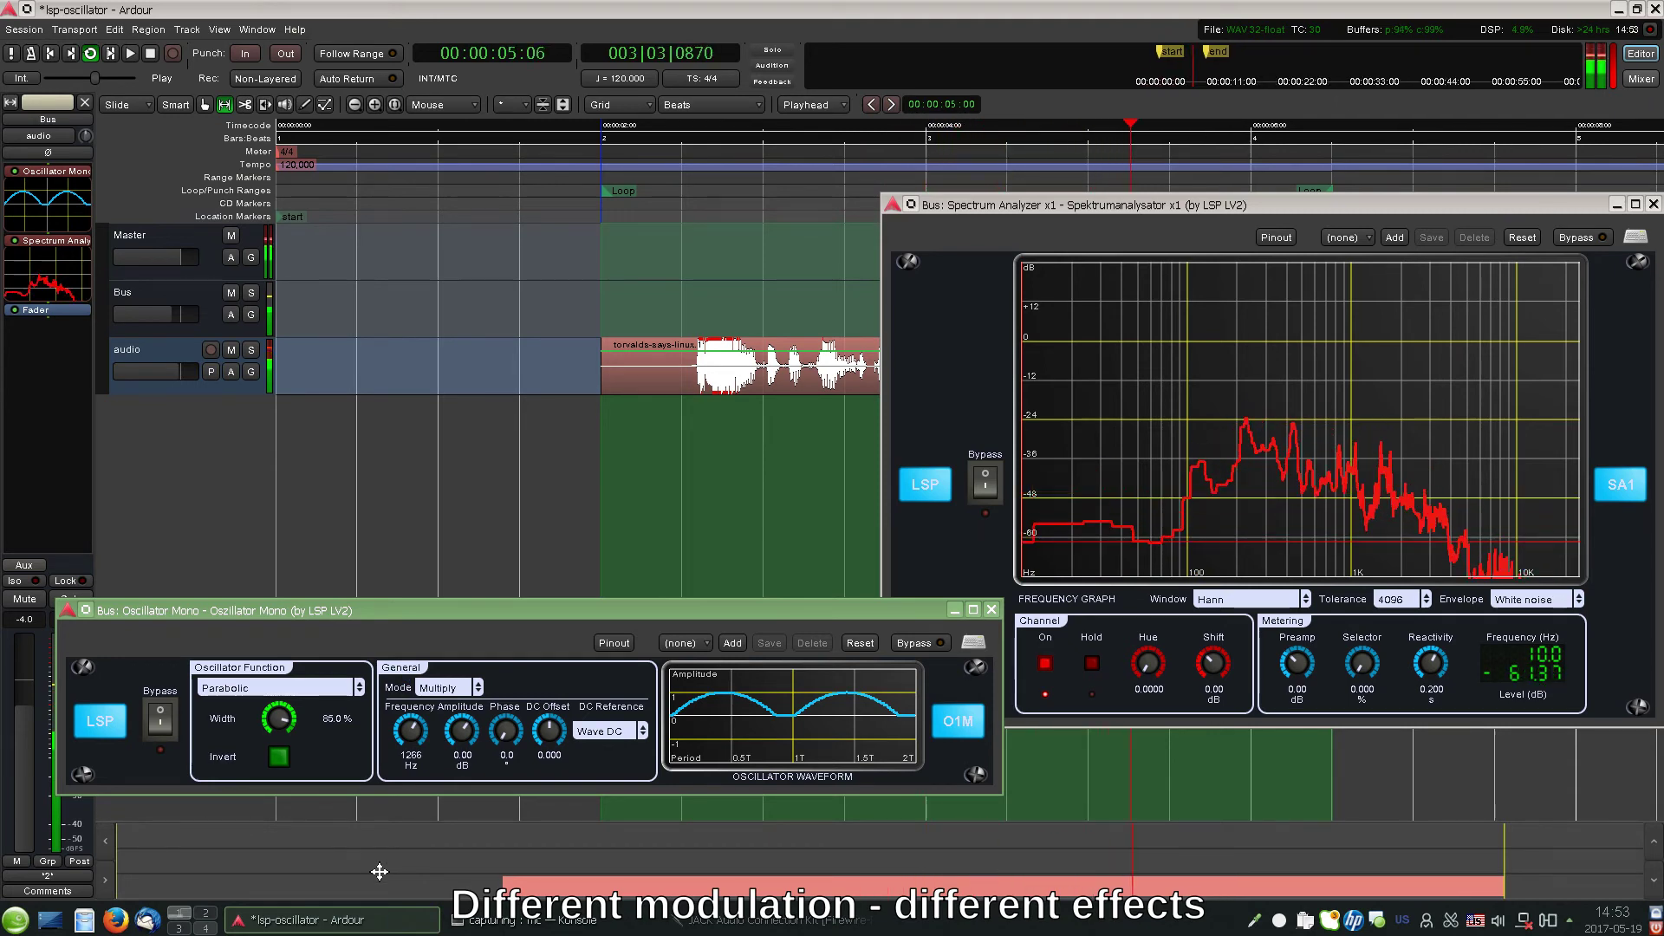
Step: Switch the oscillator to Band Limited Rectangular and set its duty ratio to 83.2 %
click(260, 688)
click(265, 712)
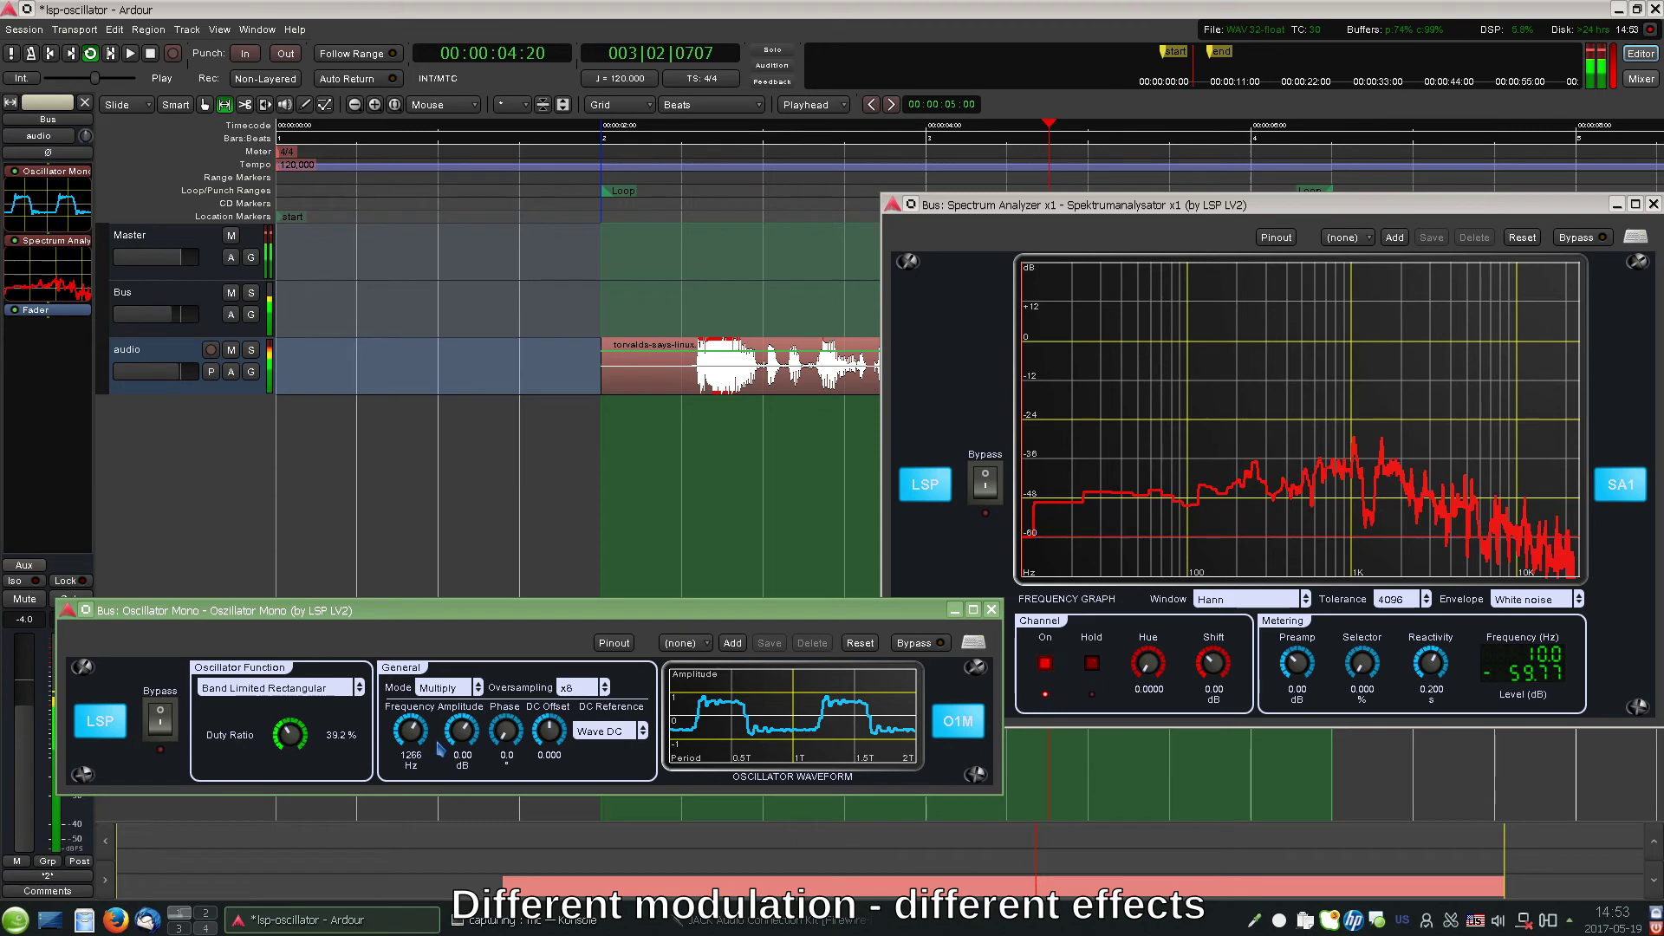
drag(284, 737, 338, 587)
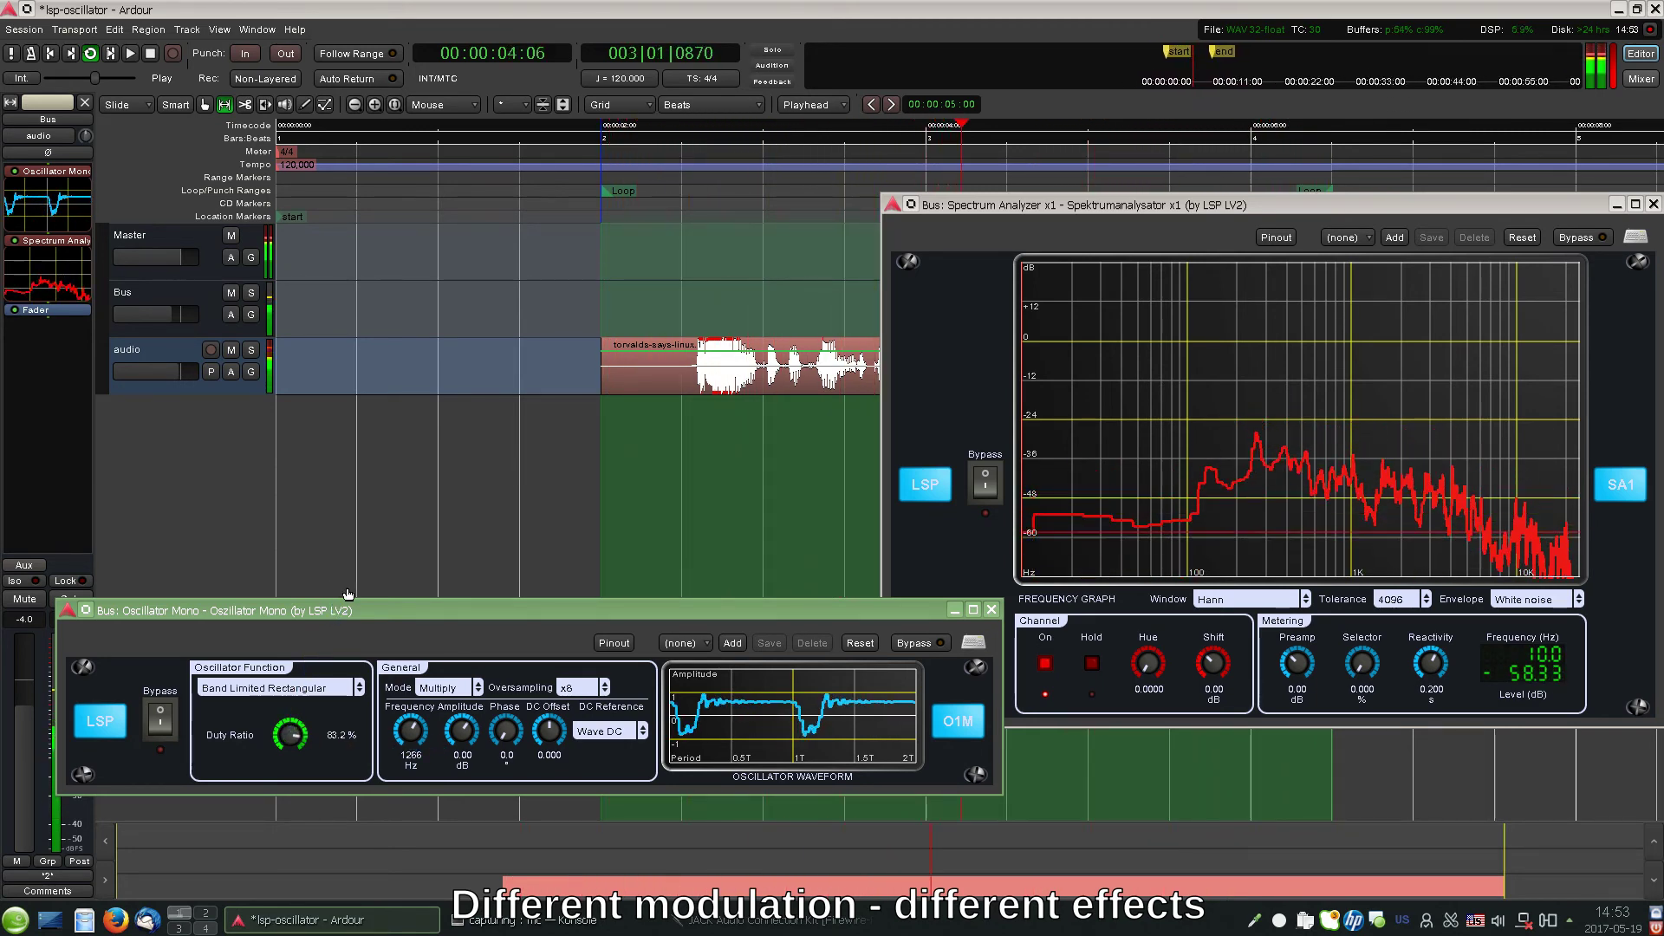
Step: Set the band-limited rectangular wave's phase to 27.0°, DC offset to 1.00 and duty ratio to 46.5 %, keeping the Wave DC reference
click(586, 733)
click(590, 730)
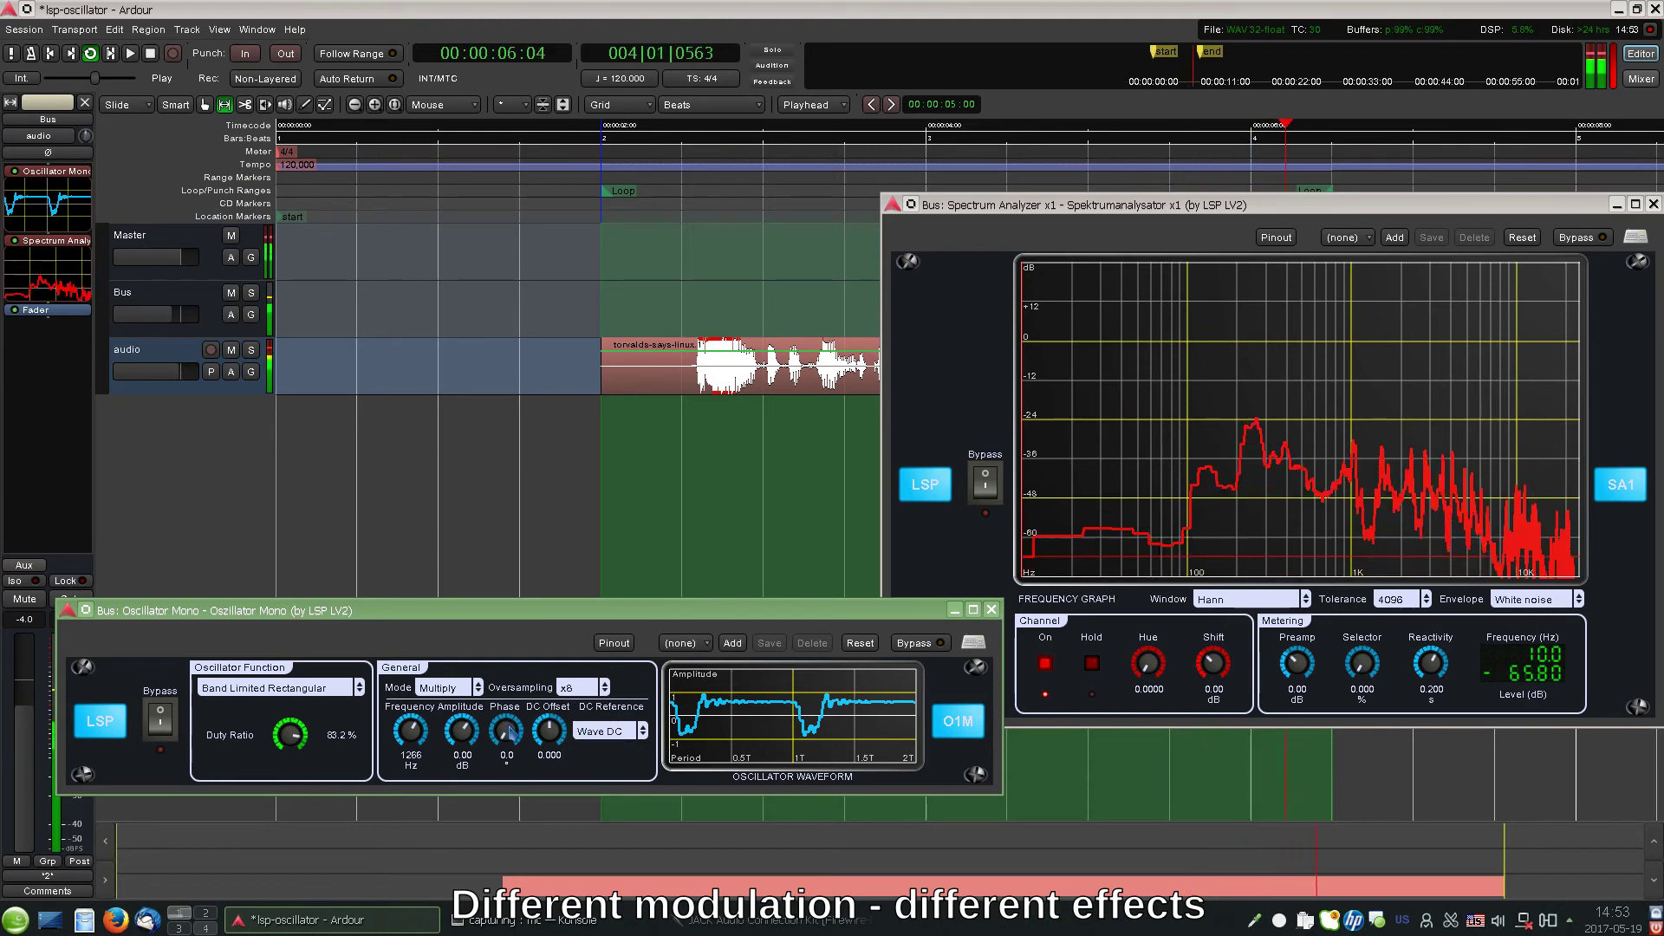
drag(511, 737, 579, 550)
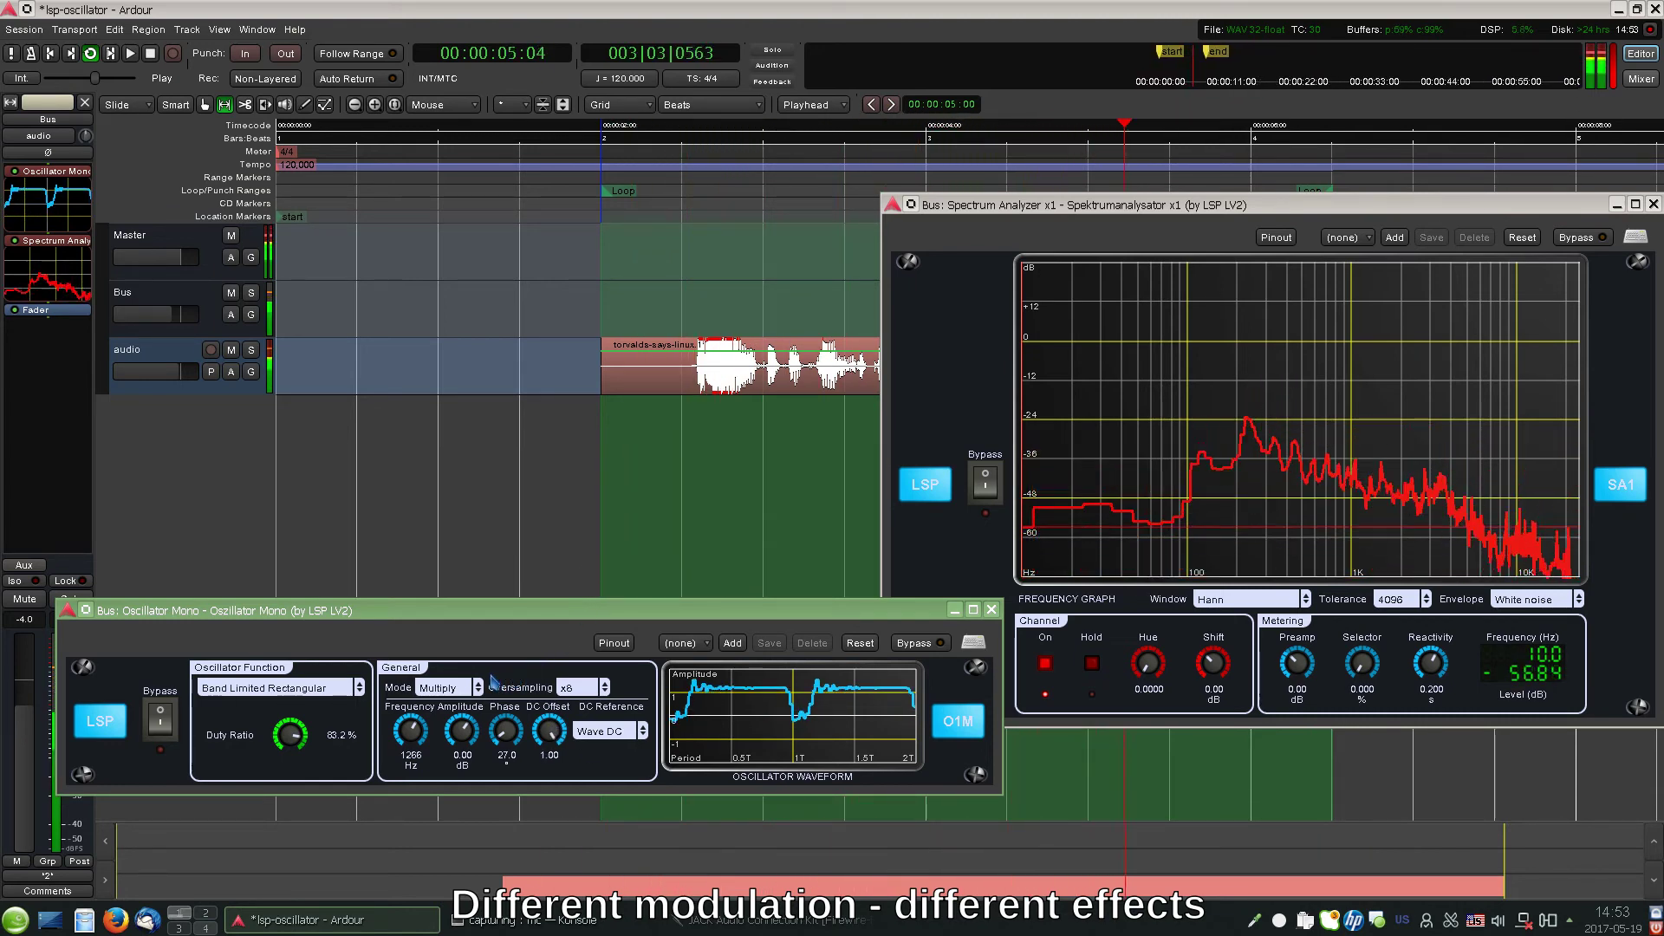
drag(292, 742, 282, 878)
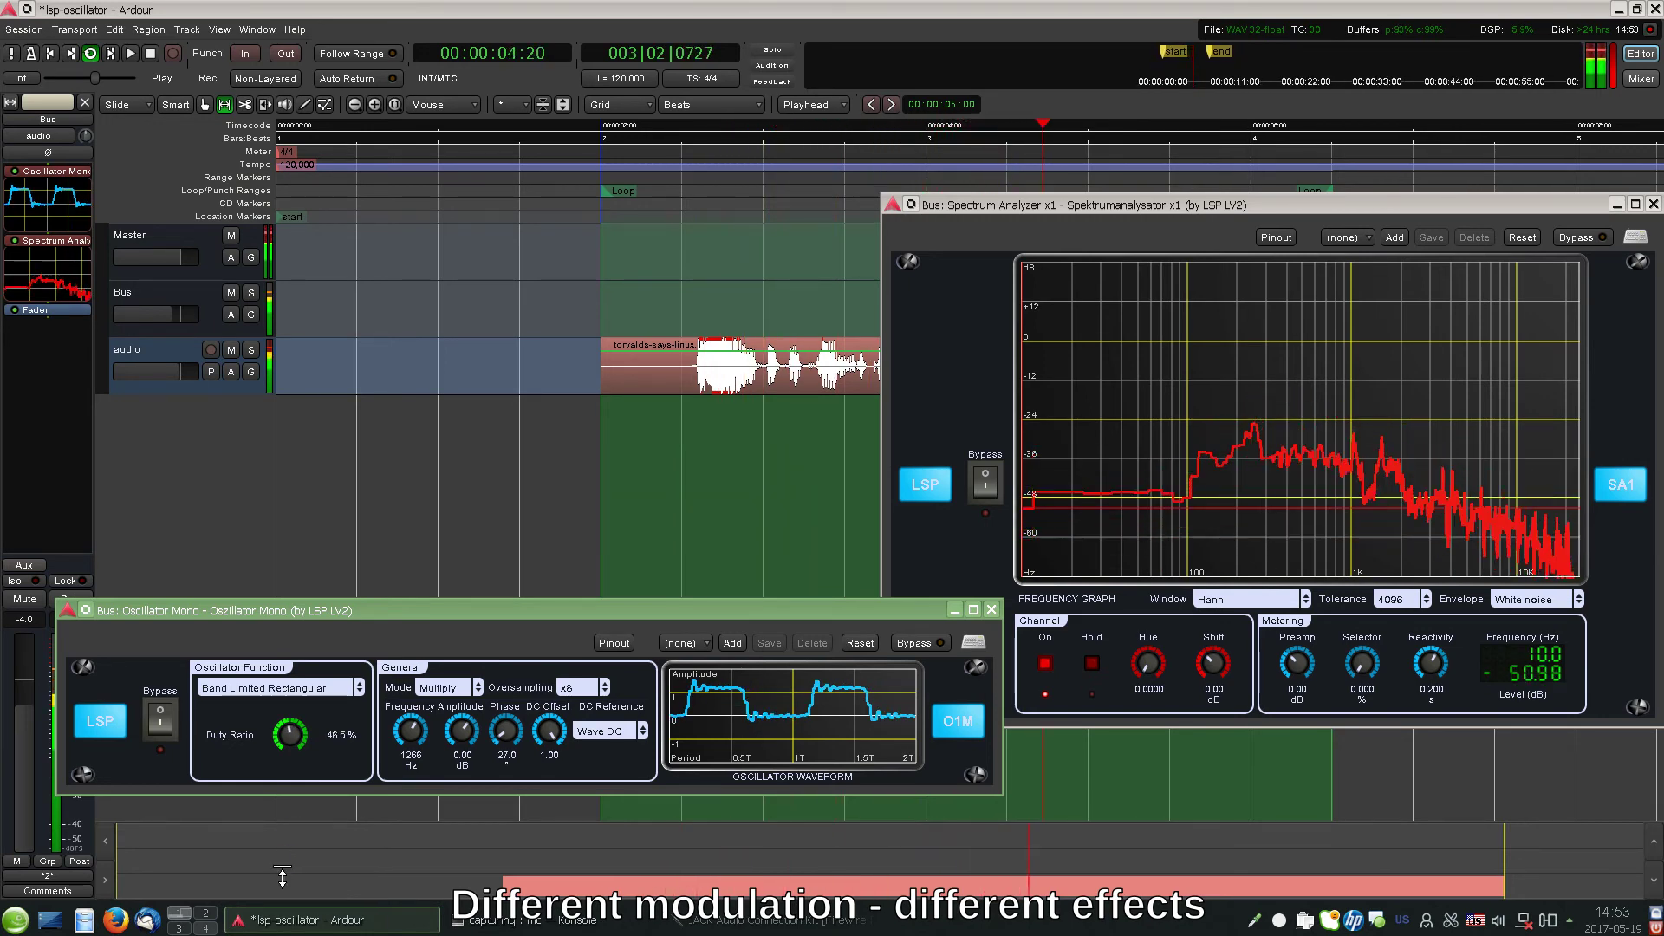
Step: Switch the oscillator to Band Limited Sawtooth with a phase of 91.0° and a width of 79.2 %
click(305, 699)
click(305, 709)
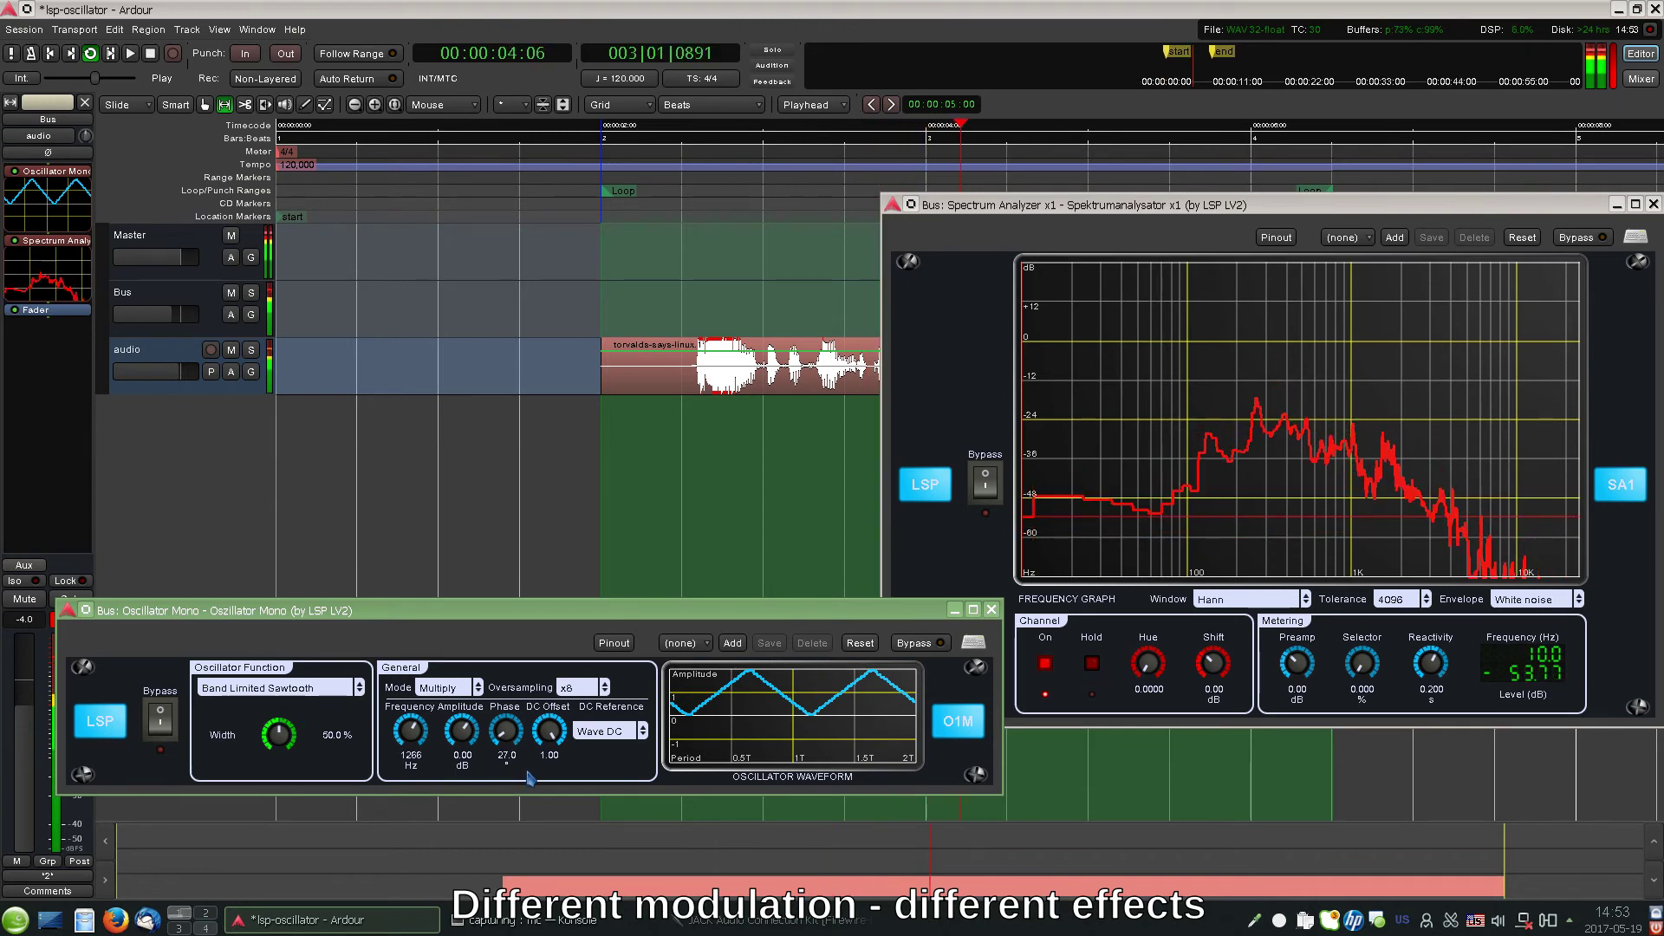
drag(518, 743, 521, 679)
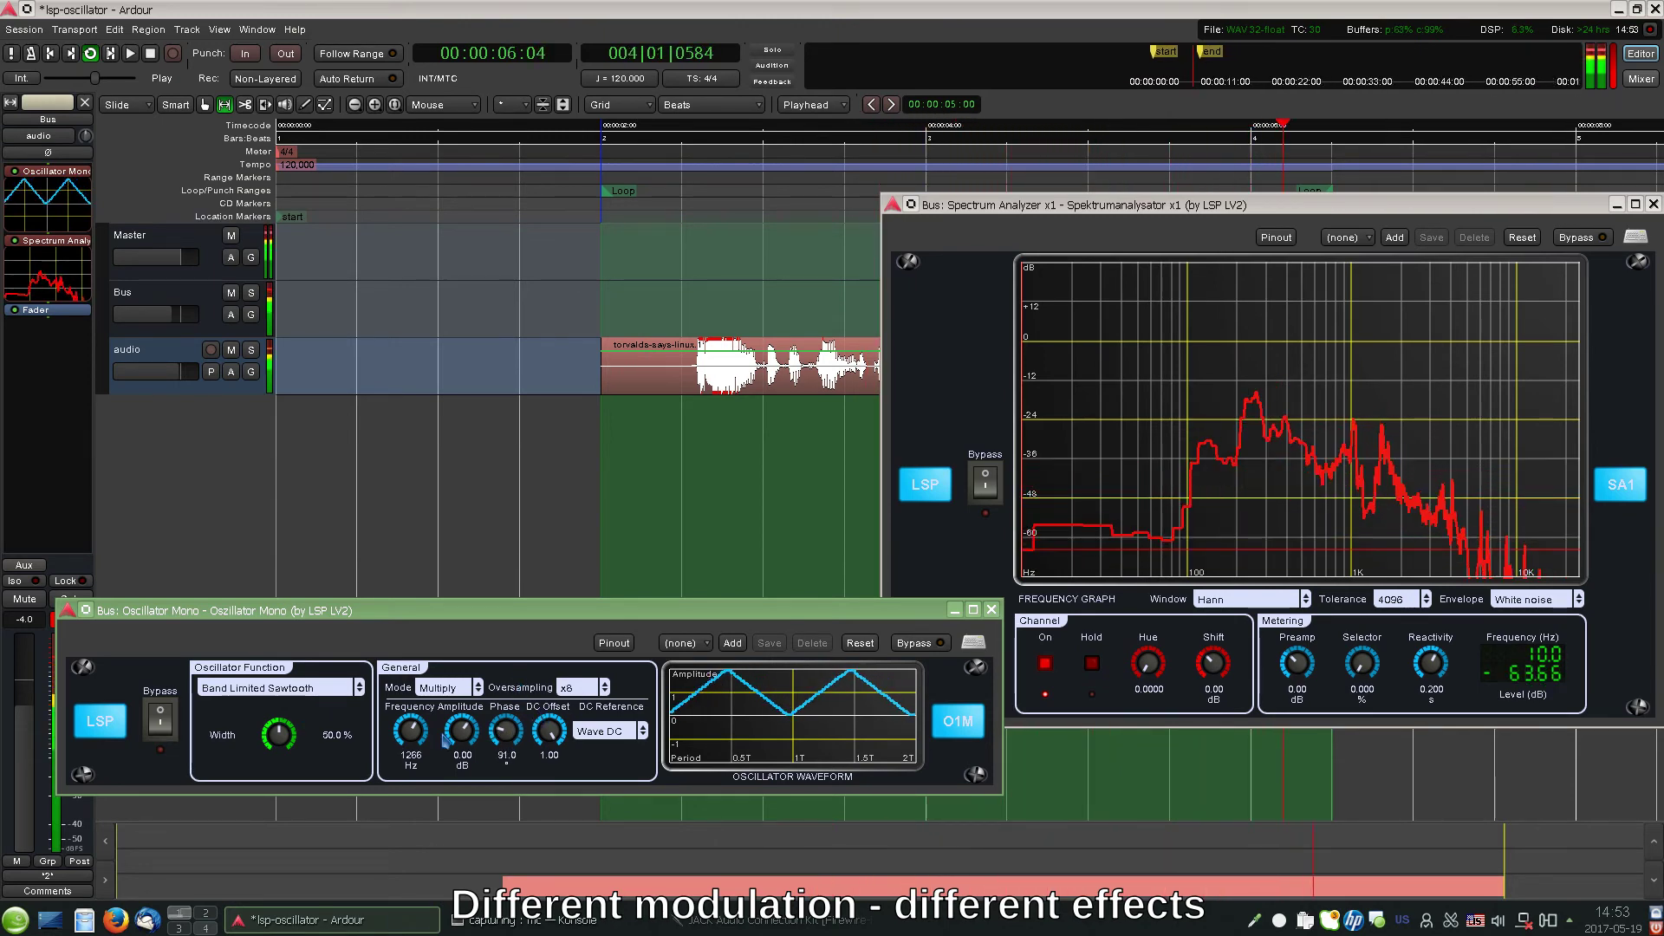
drag(293, 744, 307, 642)
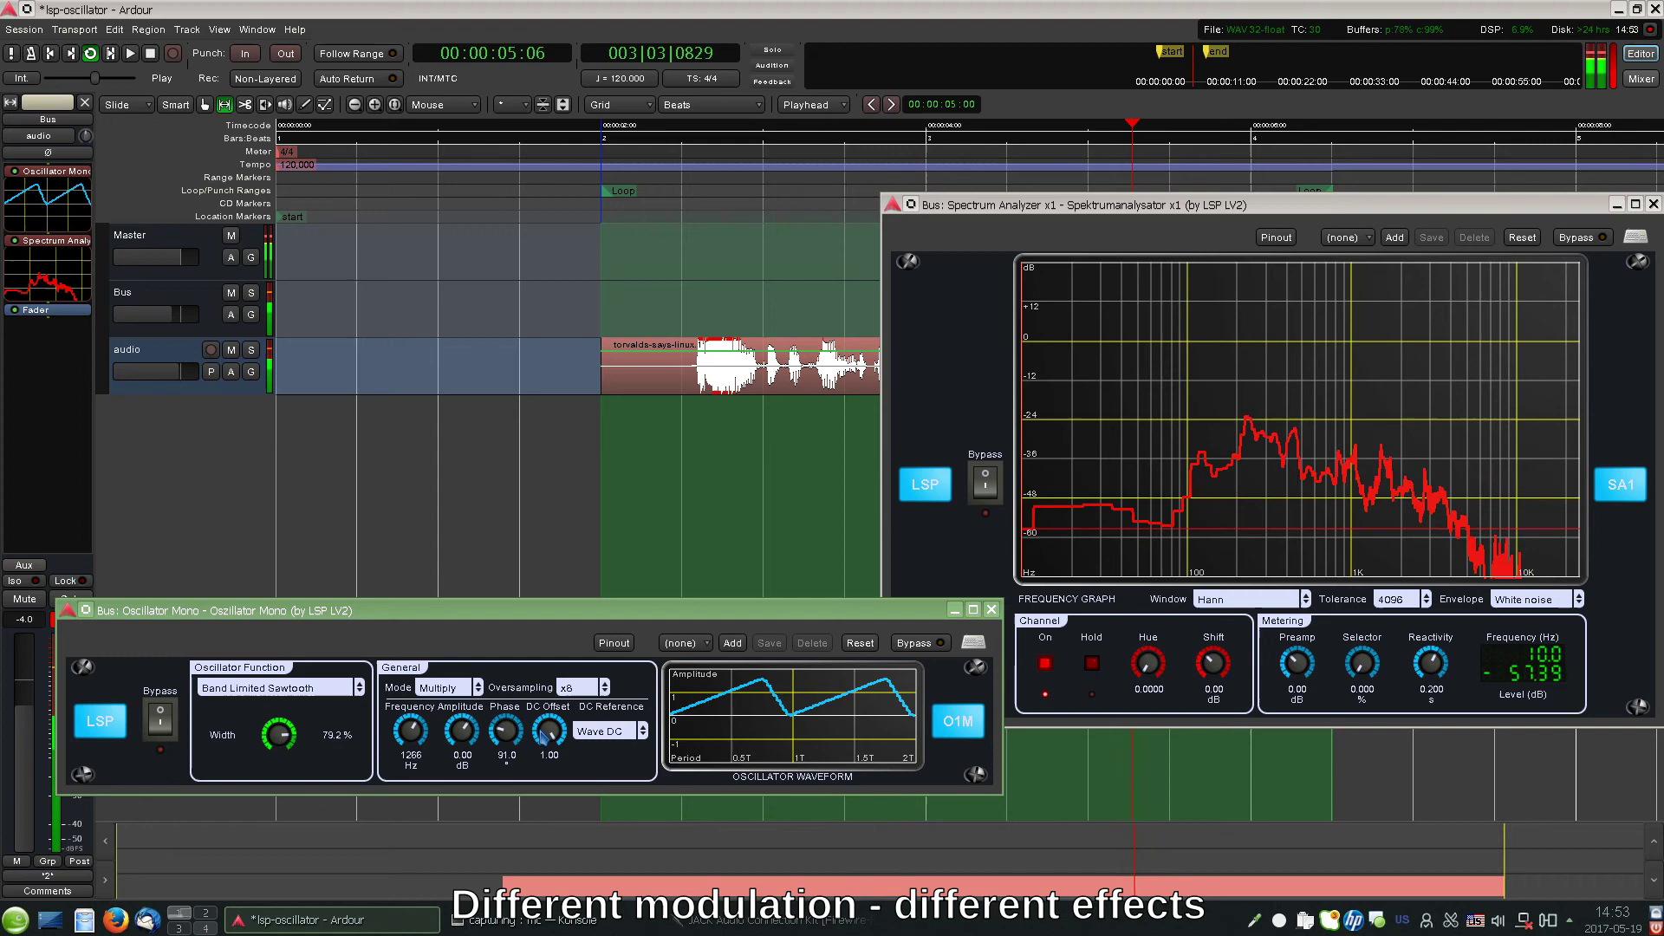
Step: Switch the oscillator to Band Limited Trapezoid, set its frequency to 208 Hz and reset the amplitude to 0.00 dB
click(334, 688)
click(321, 704)
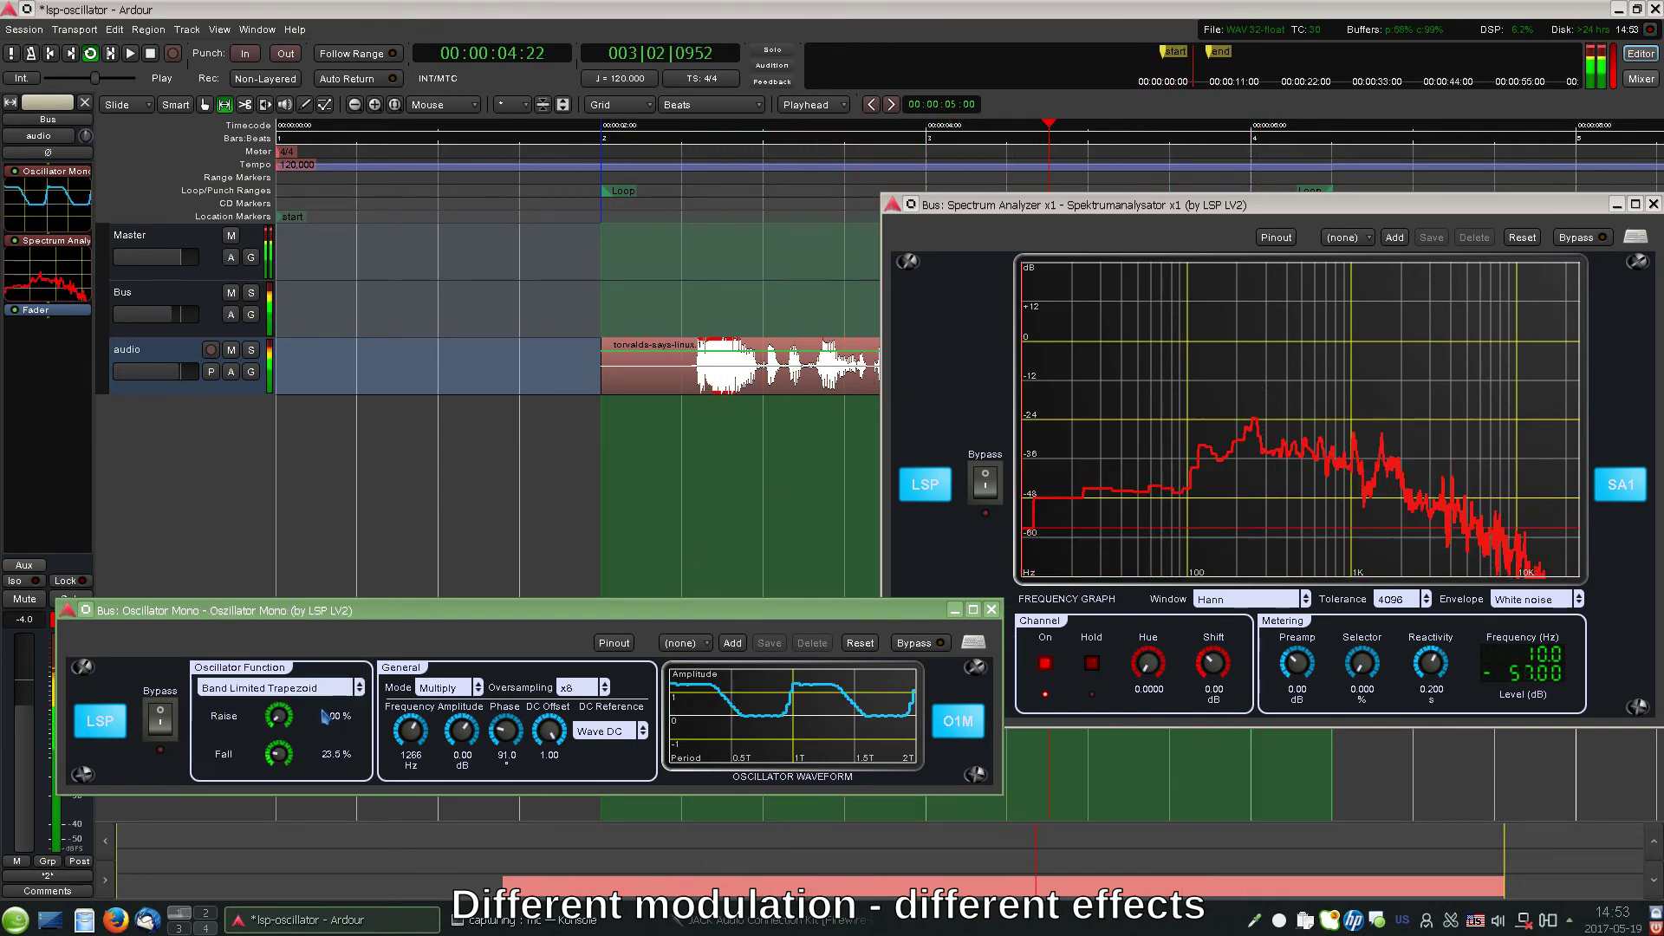
drag(418, 743, 461, 761)
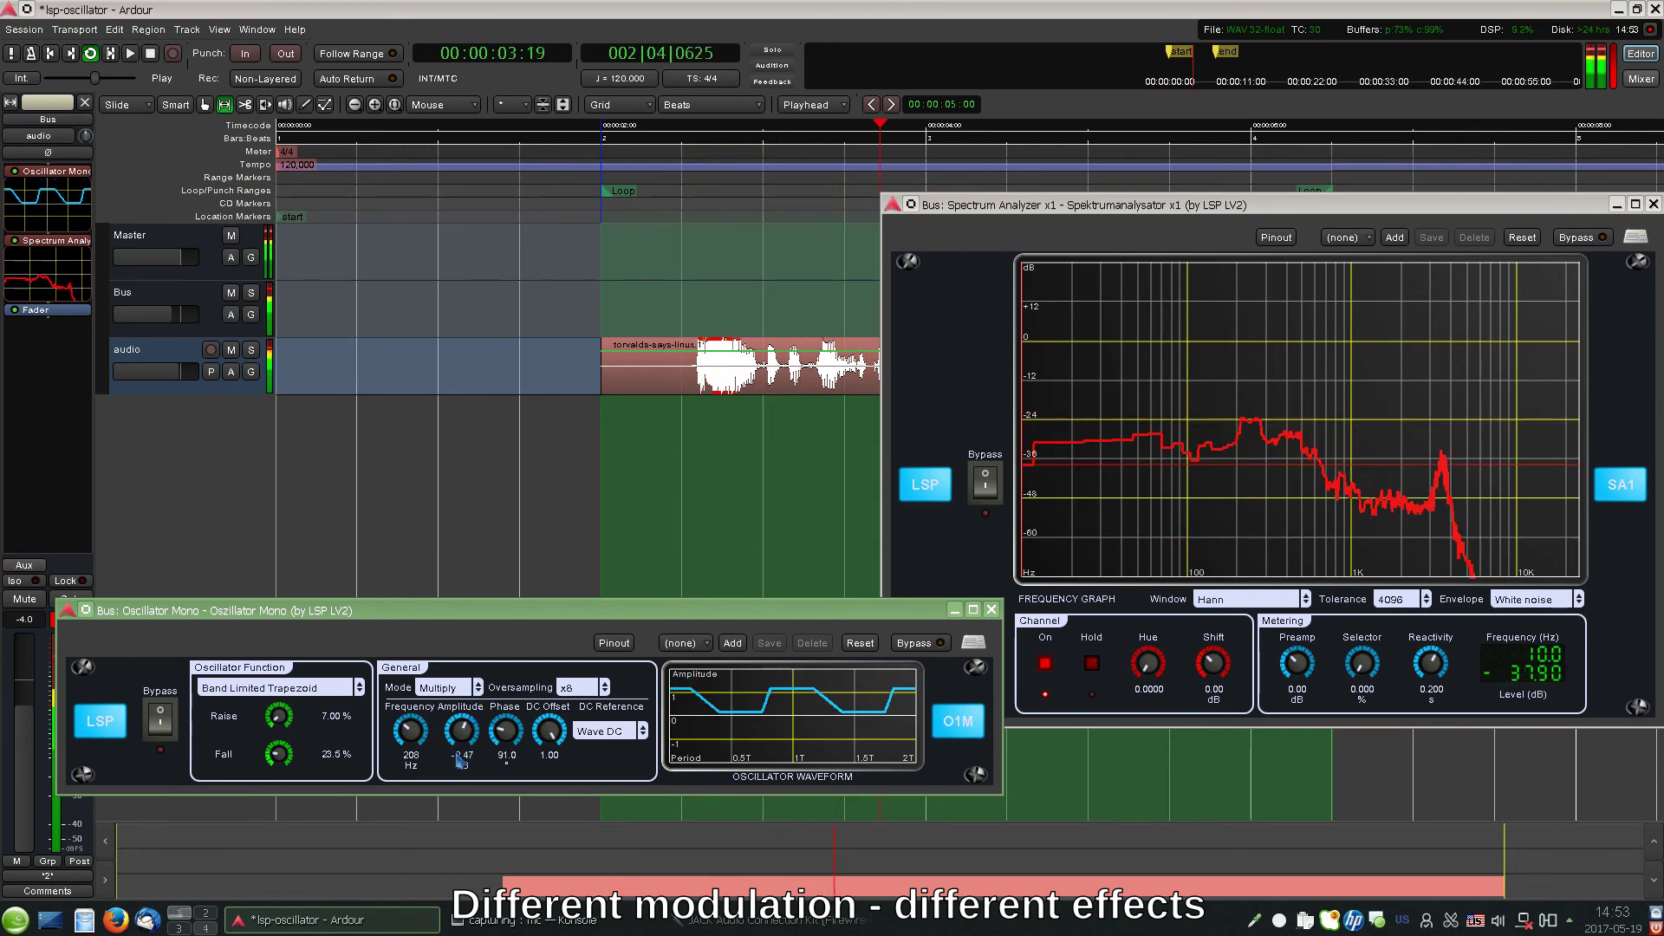
double_click(460, 735)
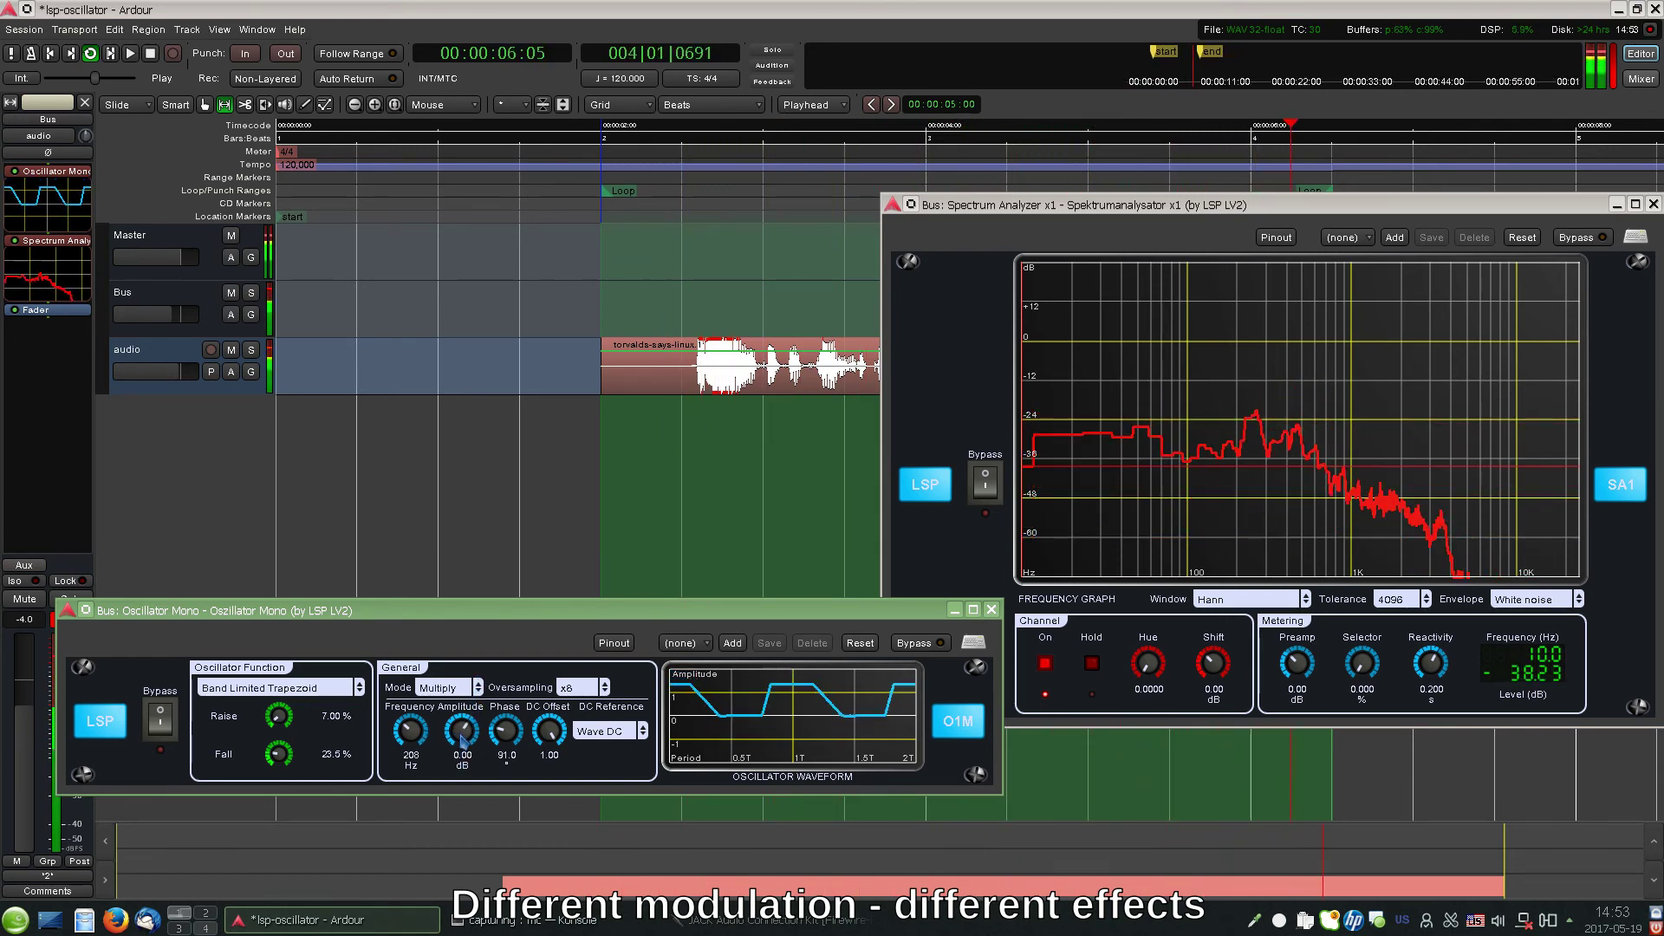
Step: Reset the DC offset to 0.000 and compare the Wave DC and Zero DC references, ending on Zero DC
click(603, 731)
click(611, 749)
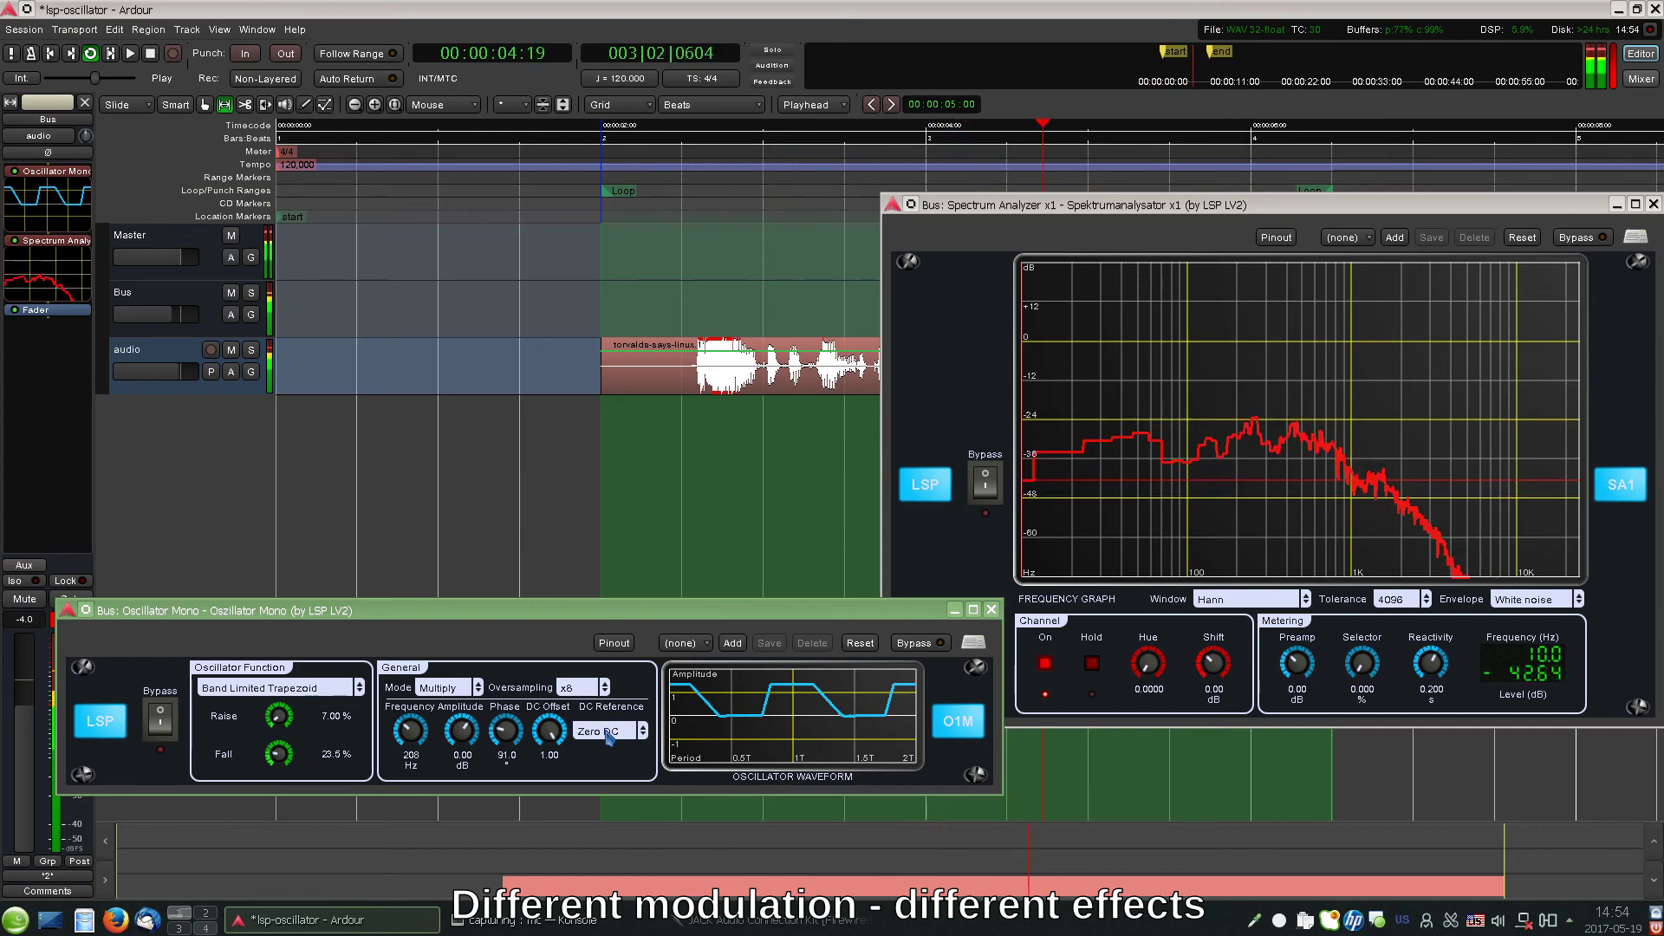
ctrl+click(552, 738)
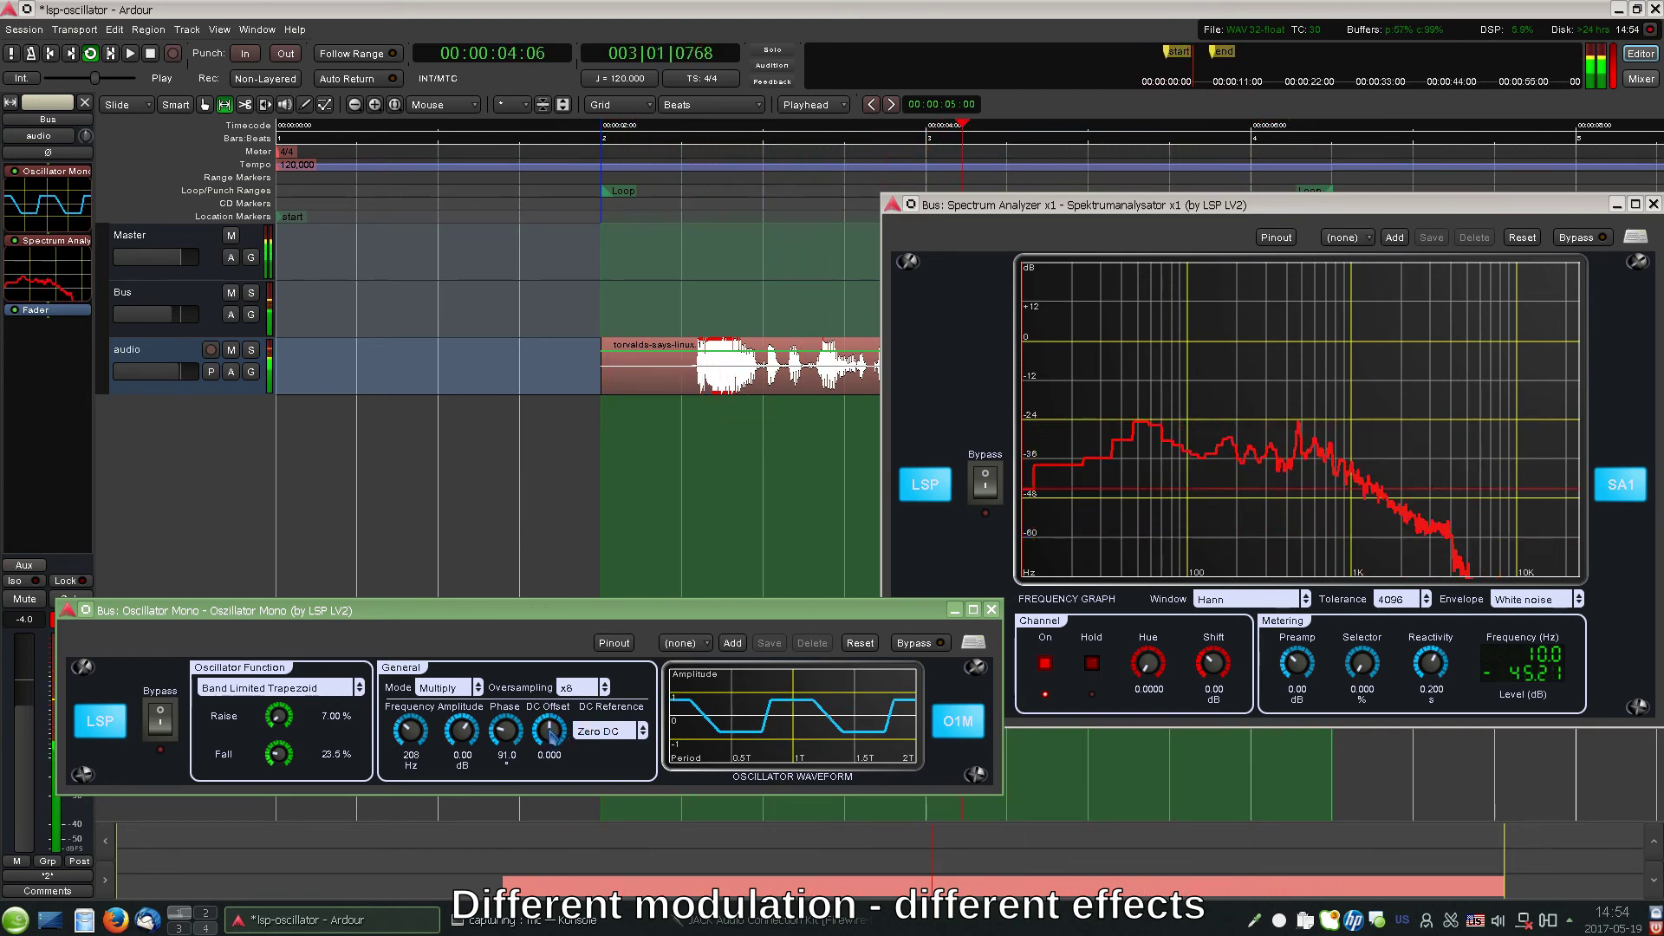
click(616, 737)
click(616, 733)
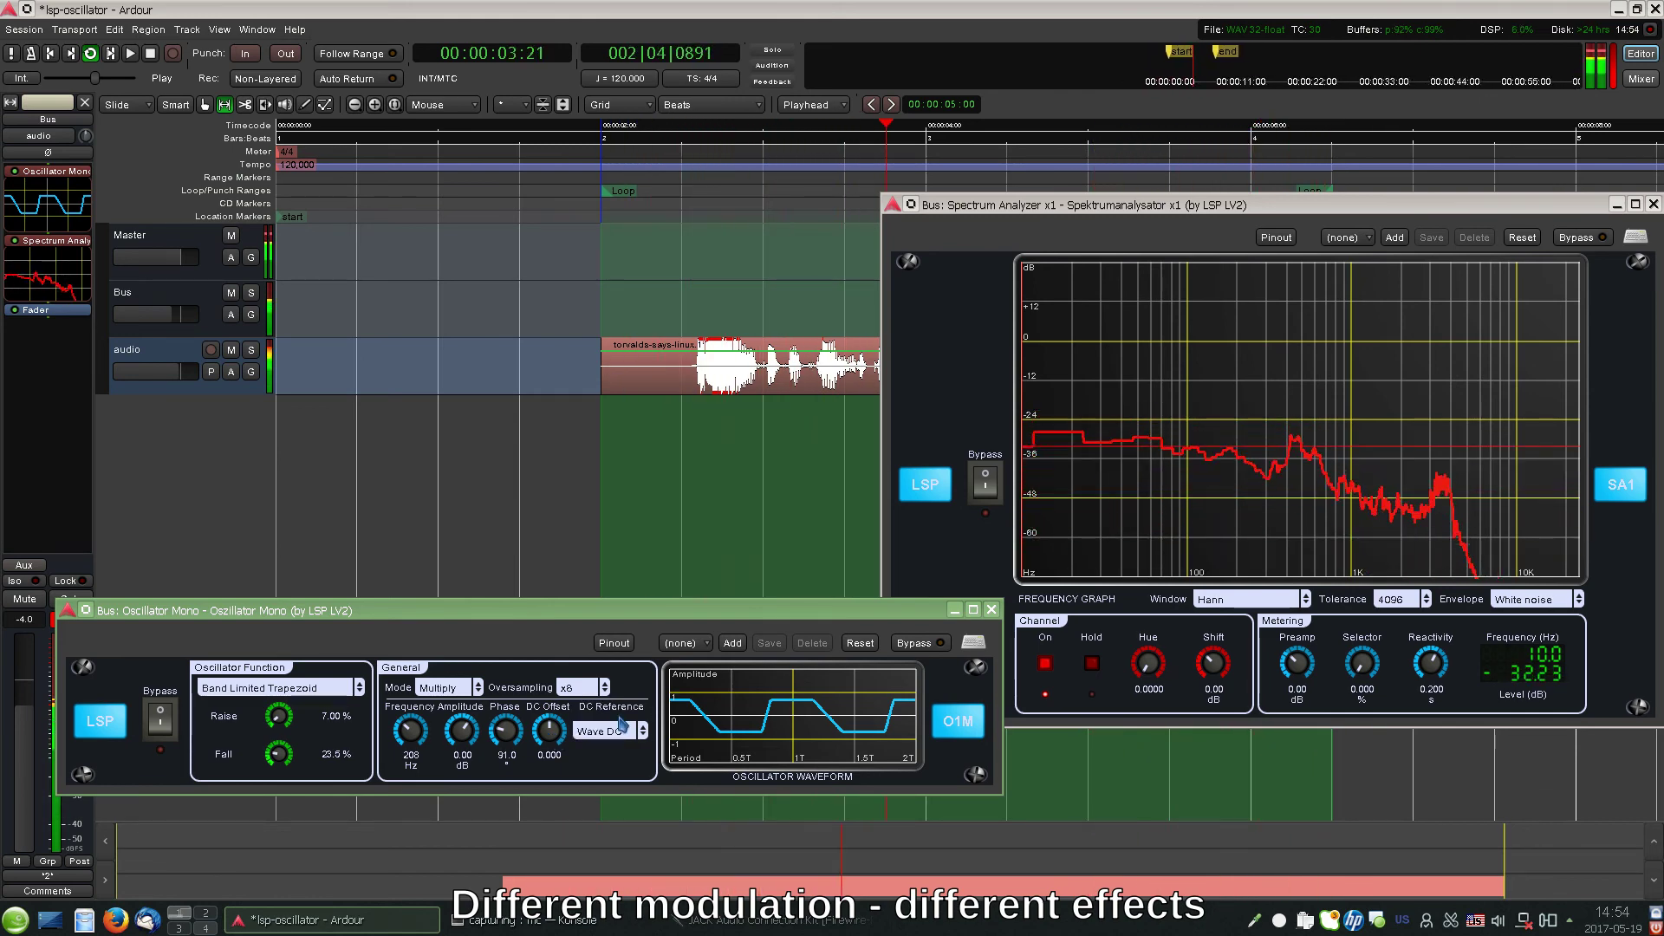
click(617, 732)
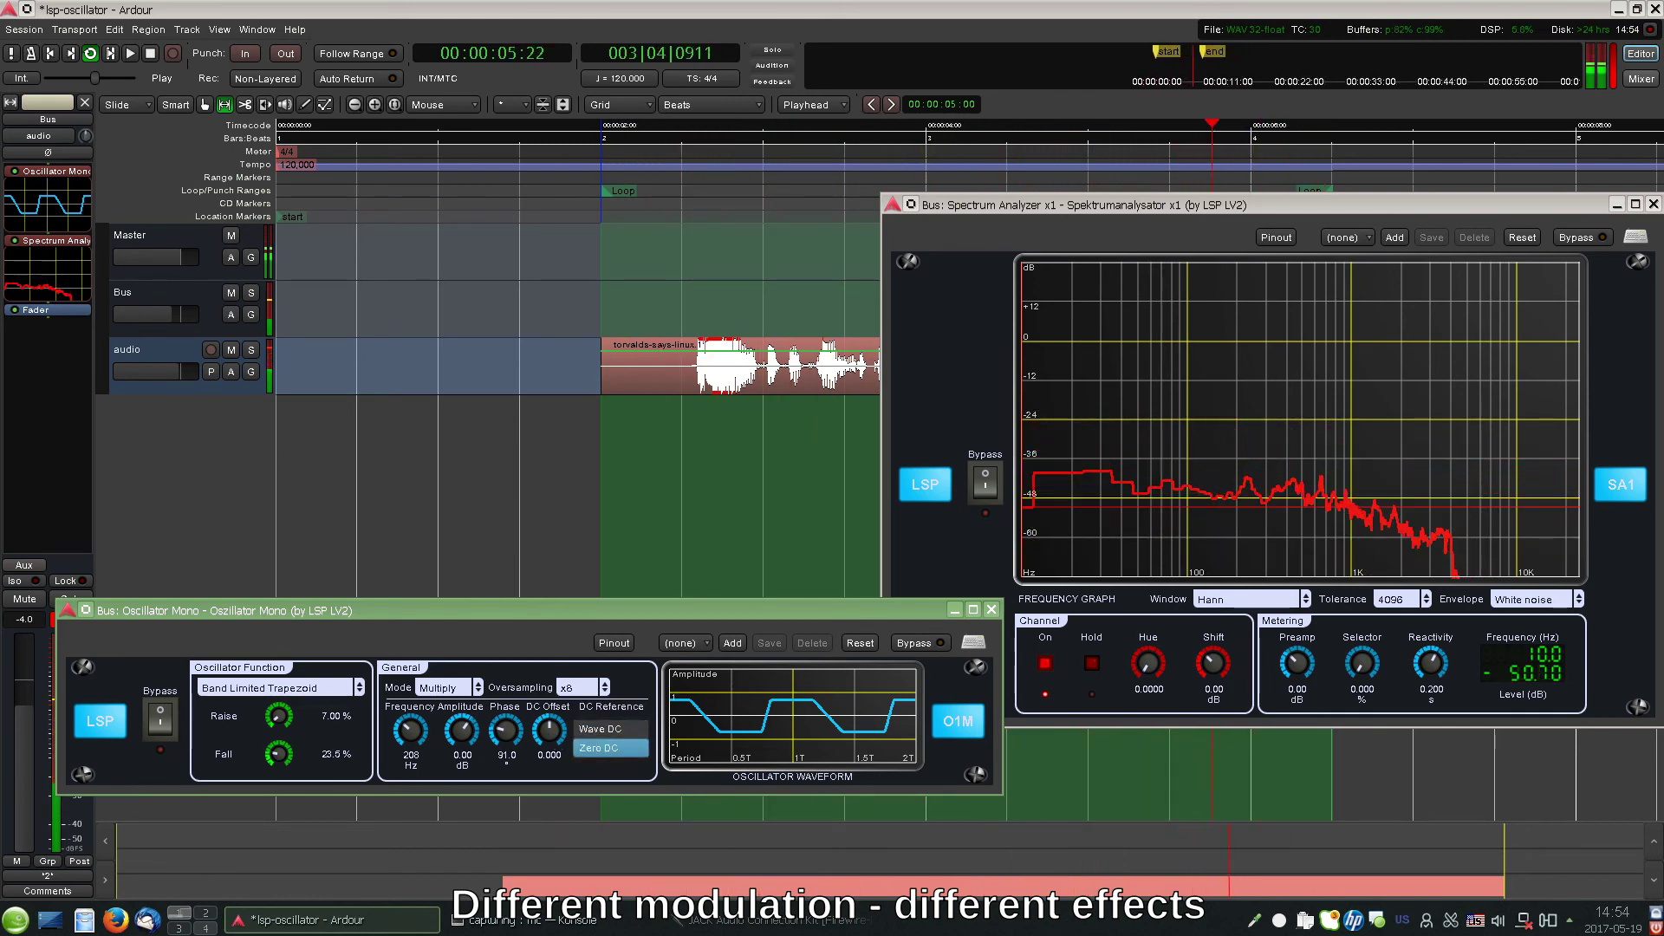
click(611, 747)
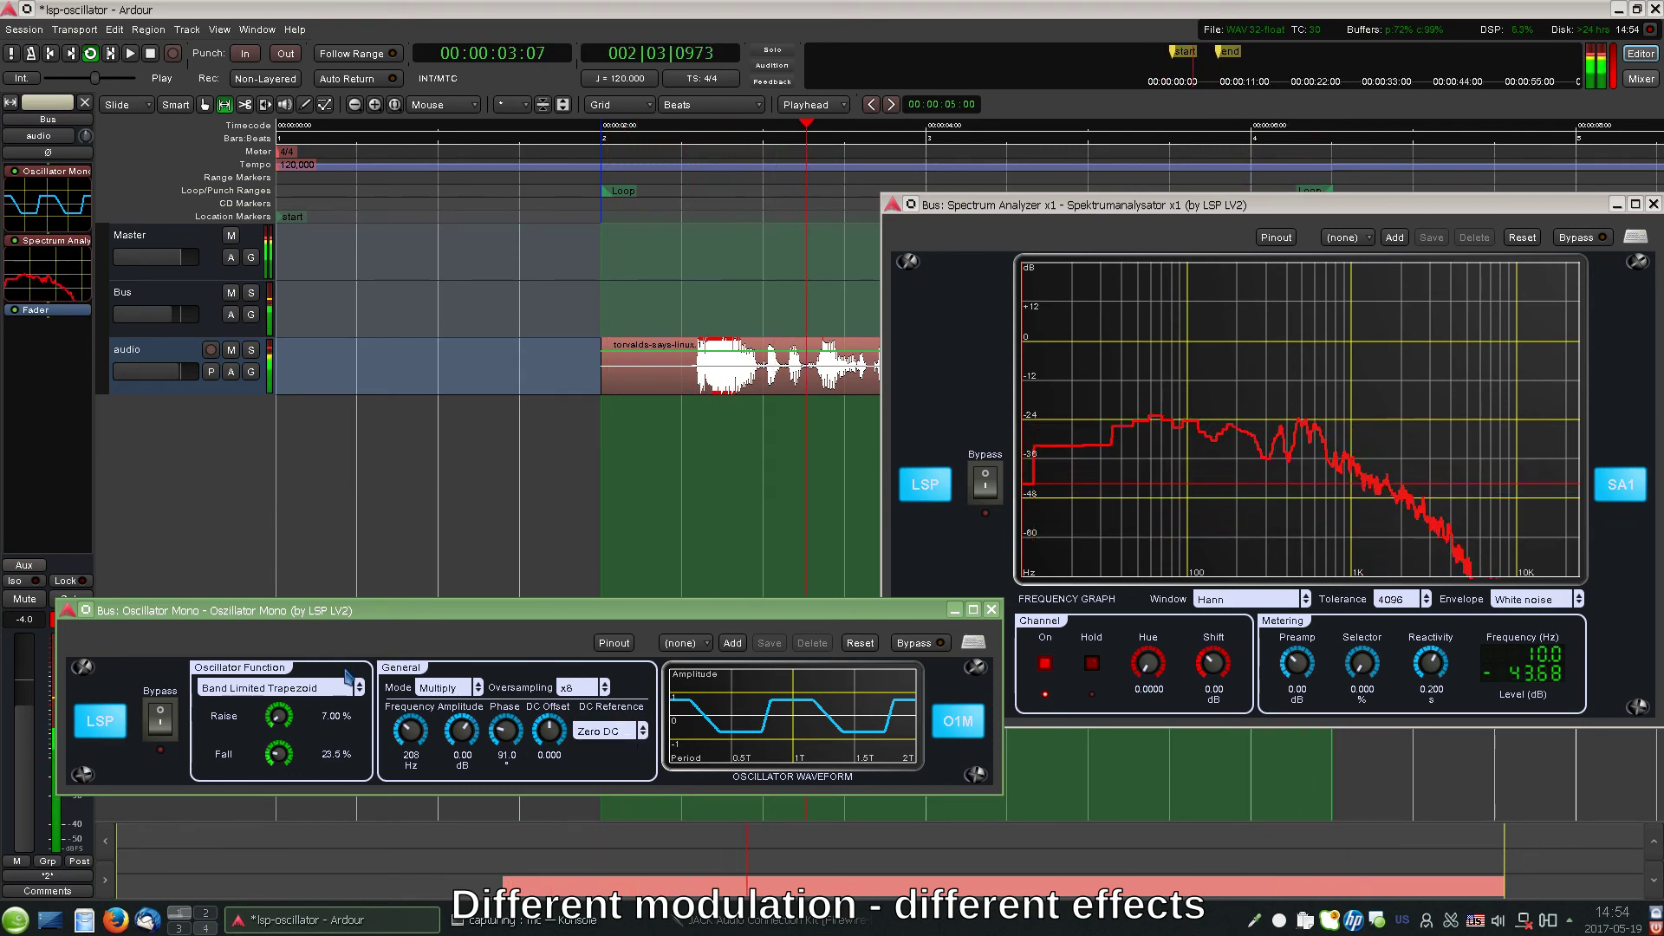
Step: Switch the oscillator to Band Limited Pulsetrain and set its negative width to 50.5 %
scroll(328, 696, down, 1)
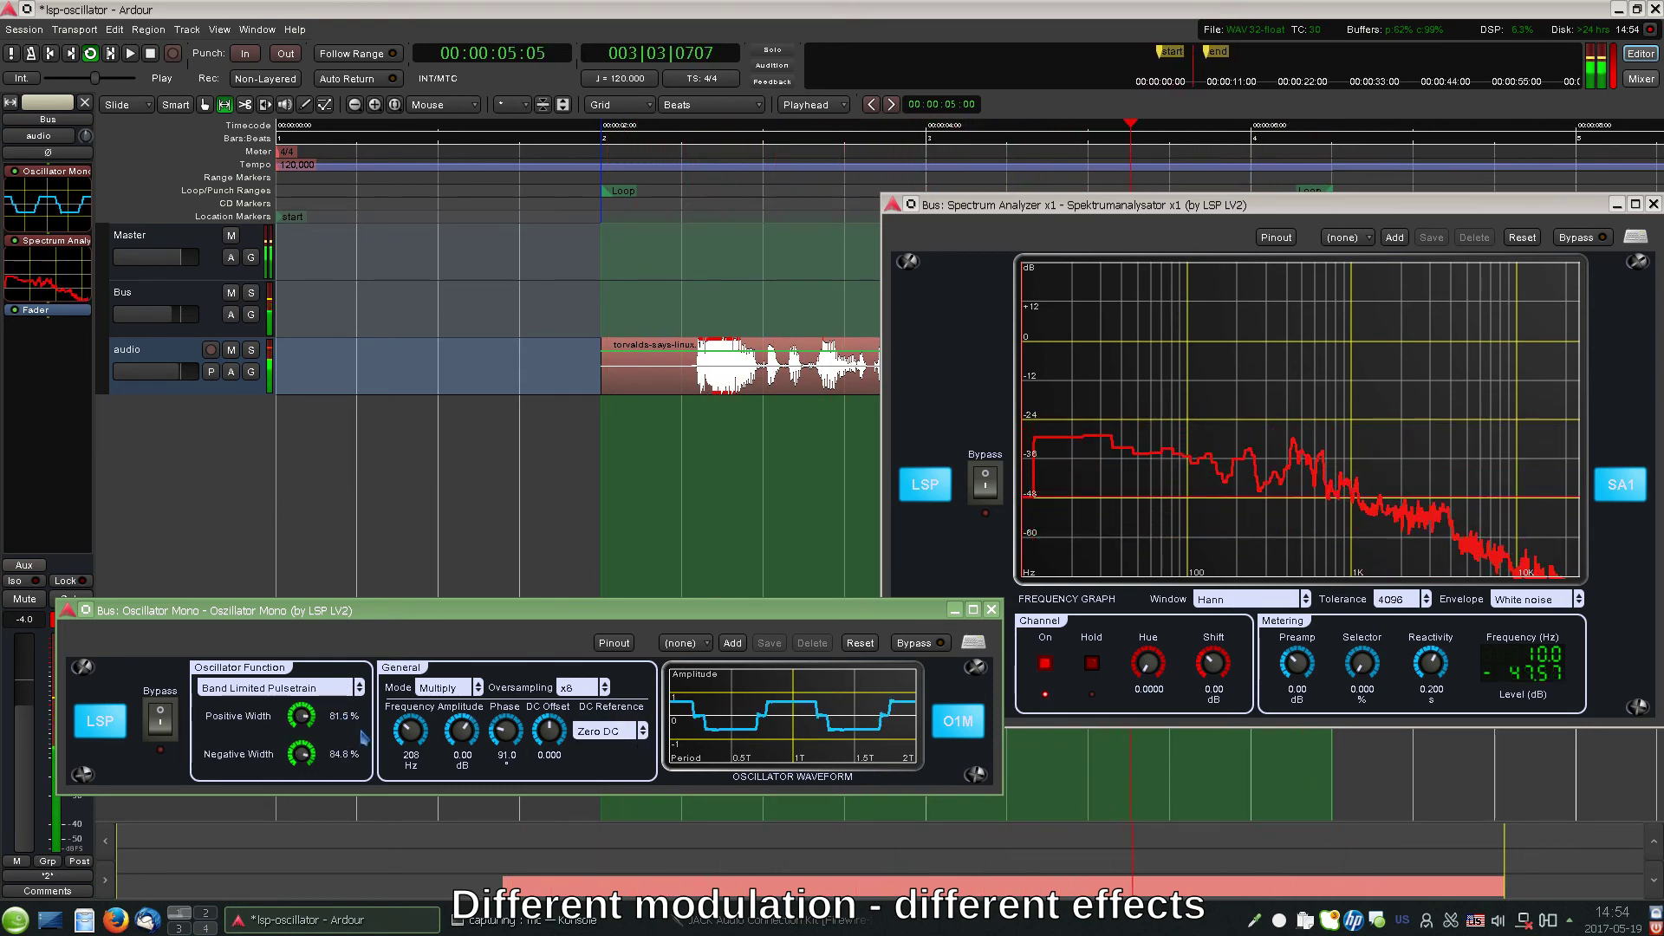
drag(300, 754, 303, 882)
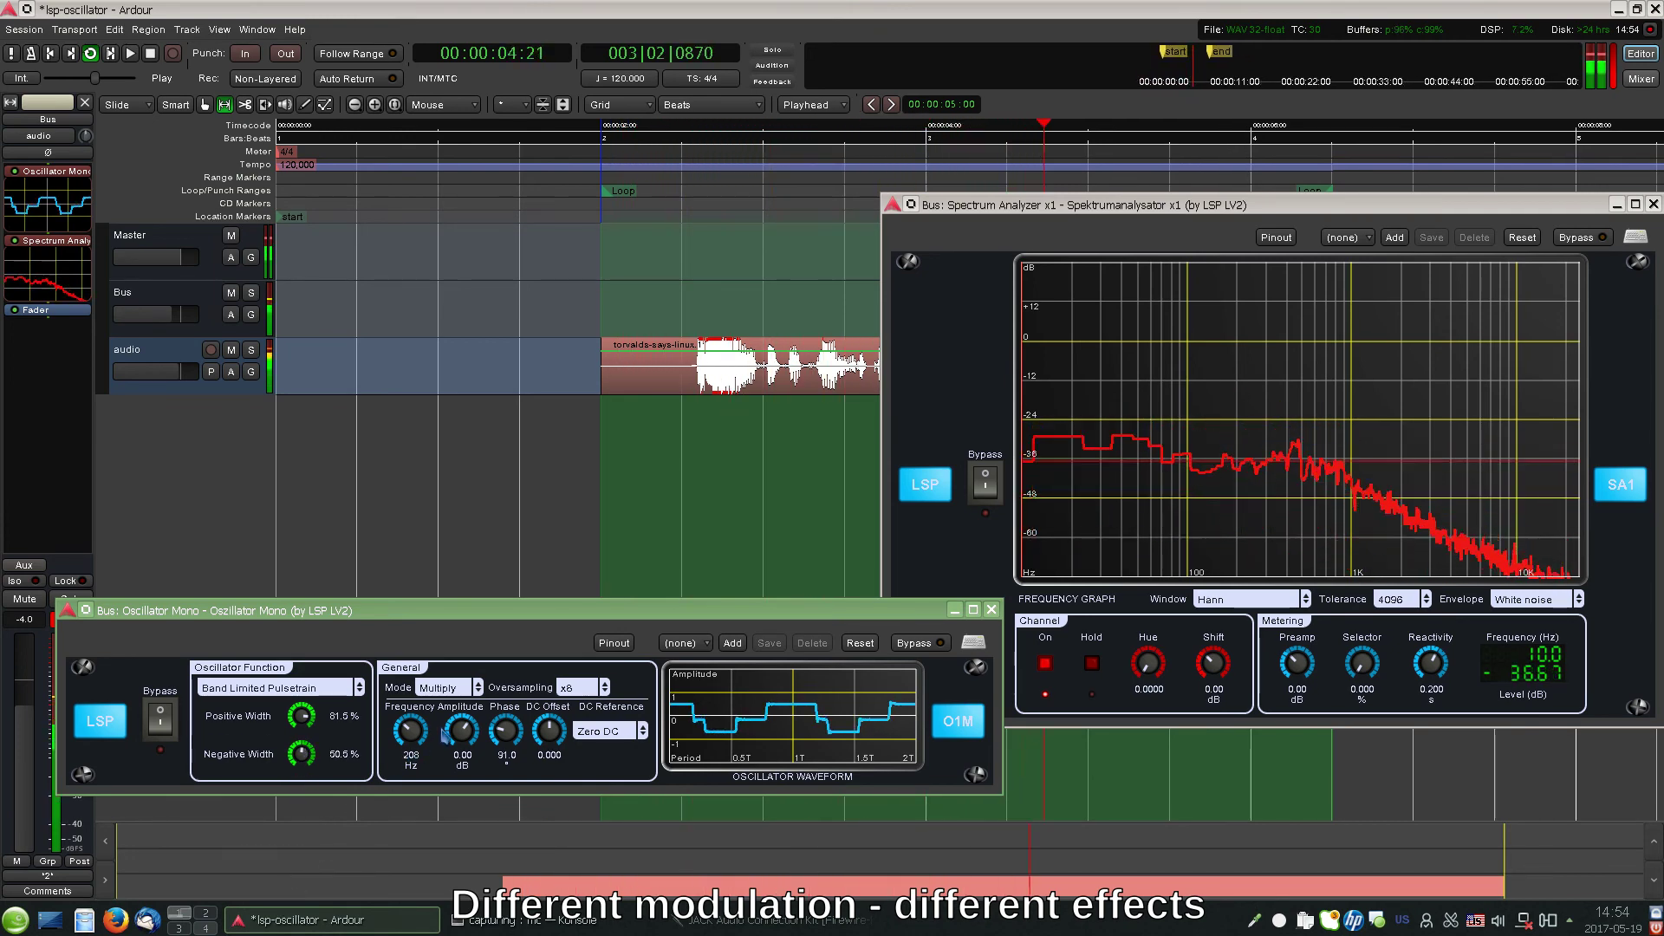
Step: Try the oscillator in Replace mode, switch it to Add and lower the amplitude to -11.90 dB
click(459, 687)
click(460, 713)
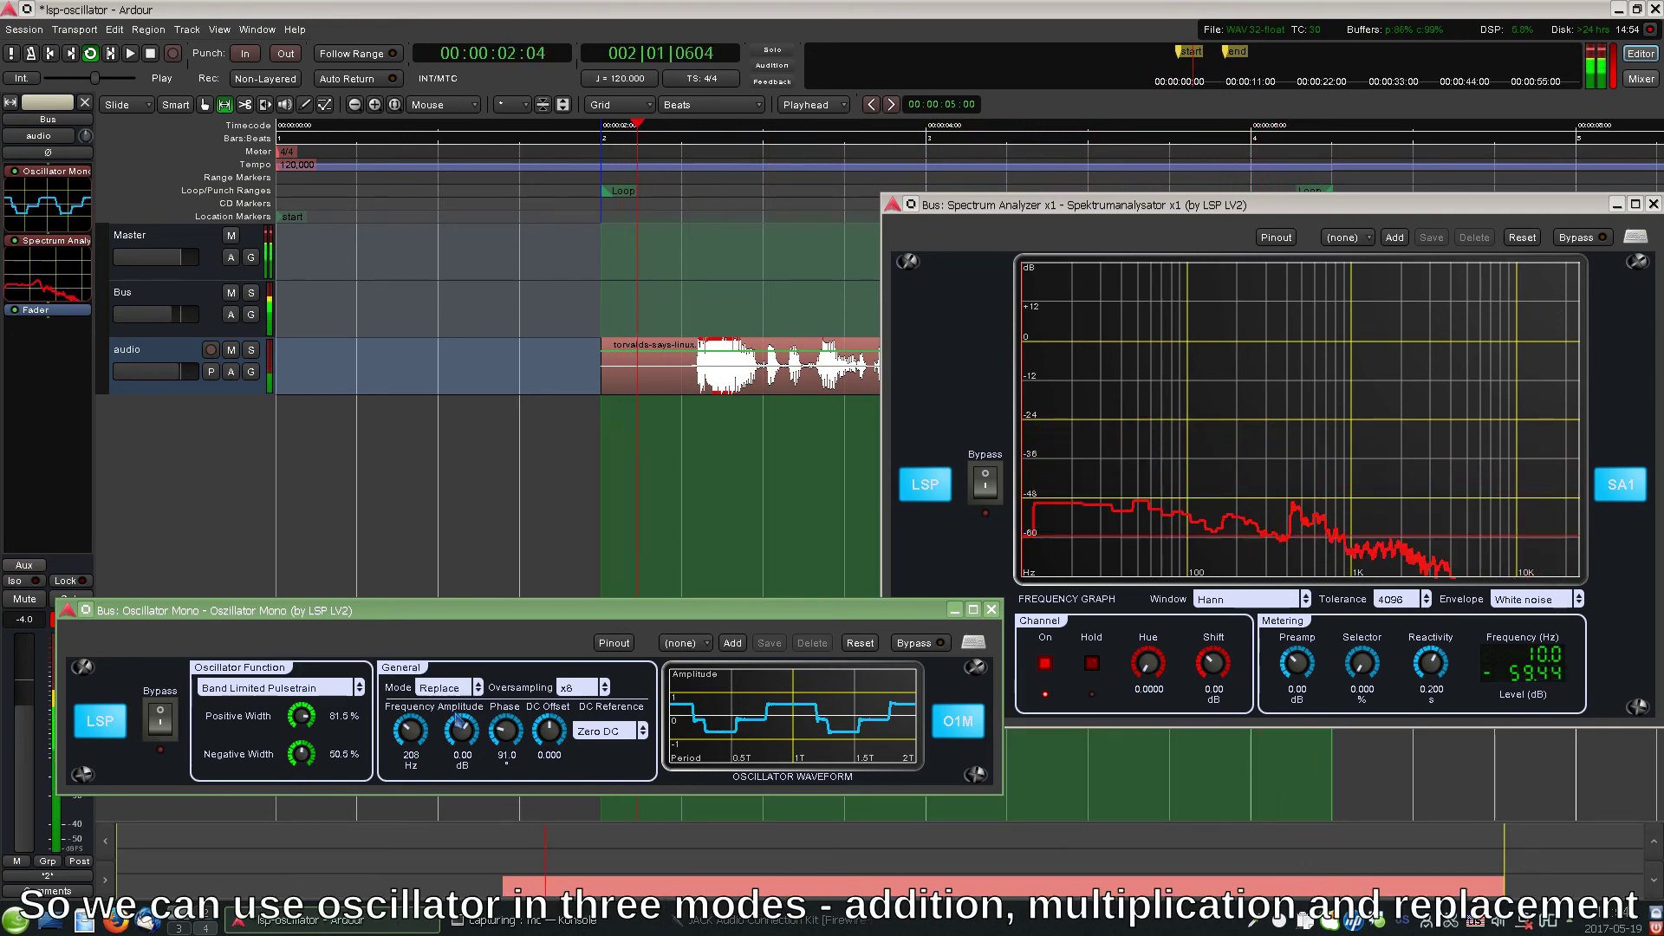
click(457, 688)
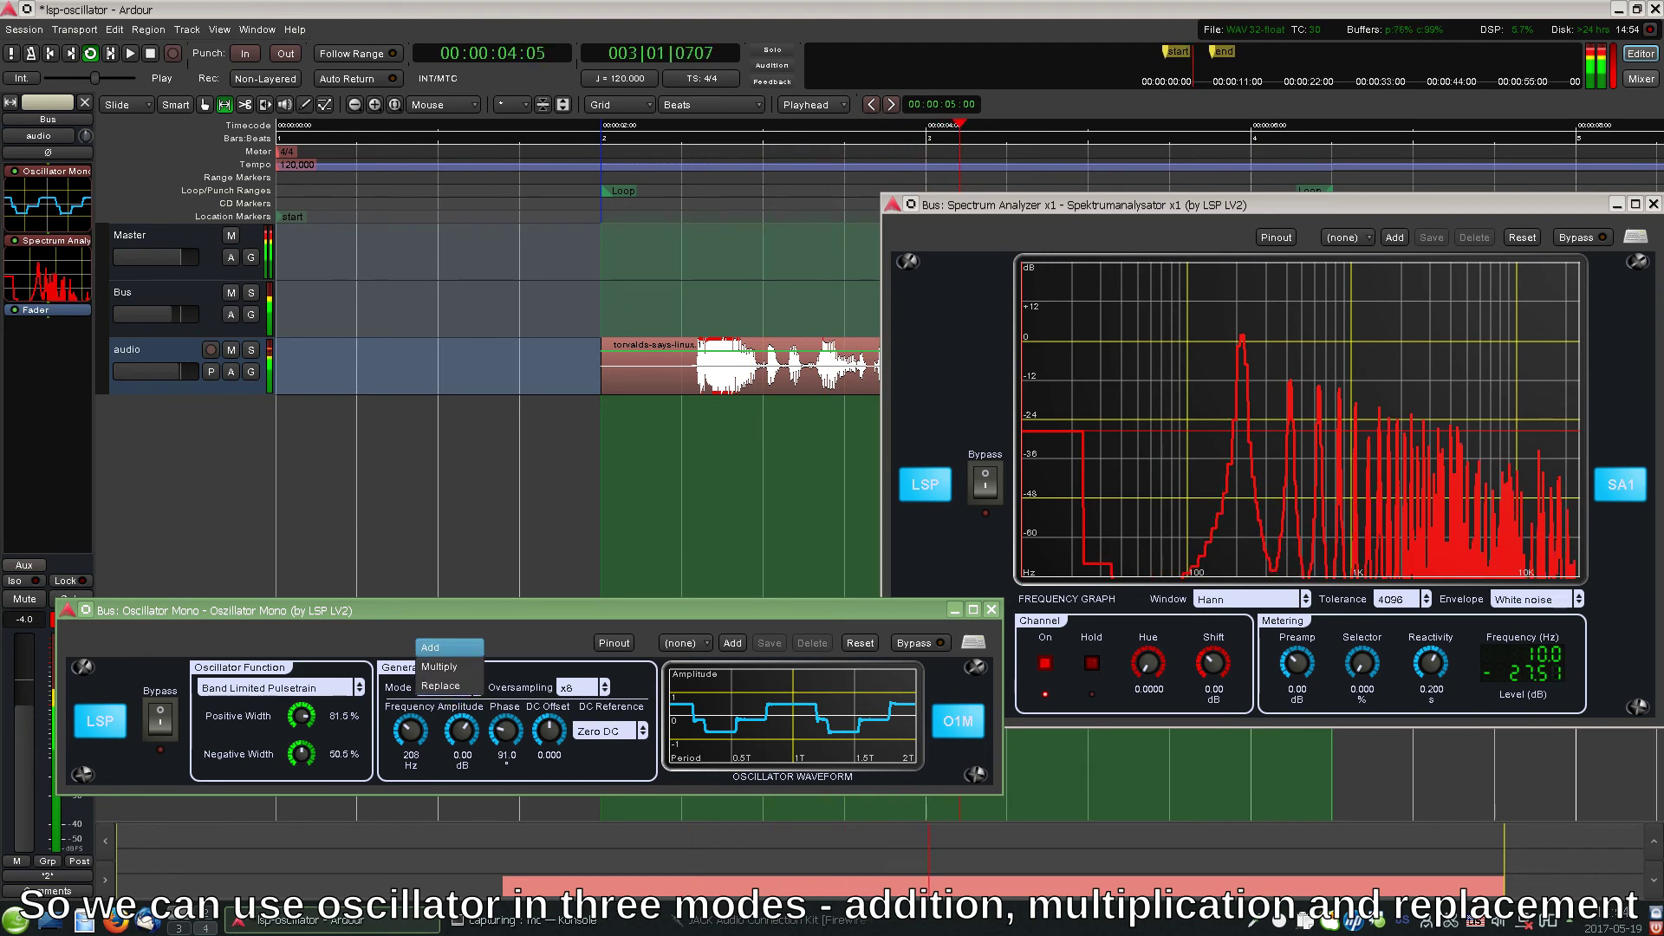
click(457, 656)
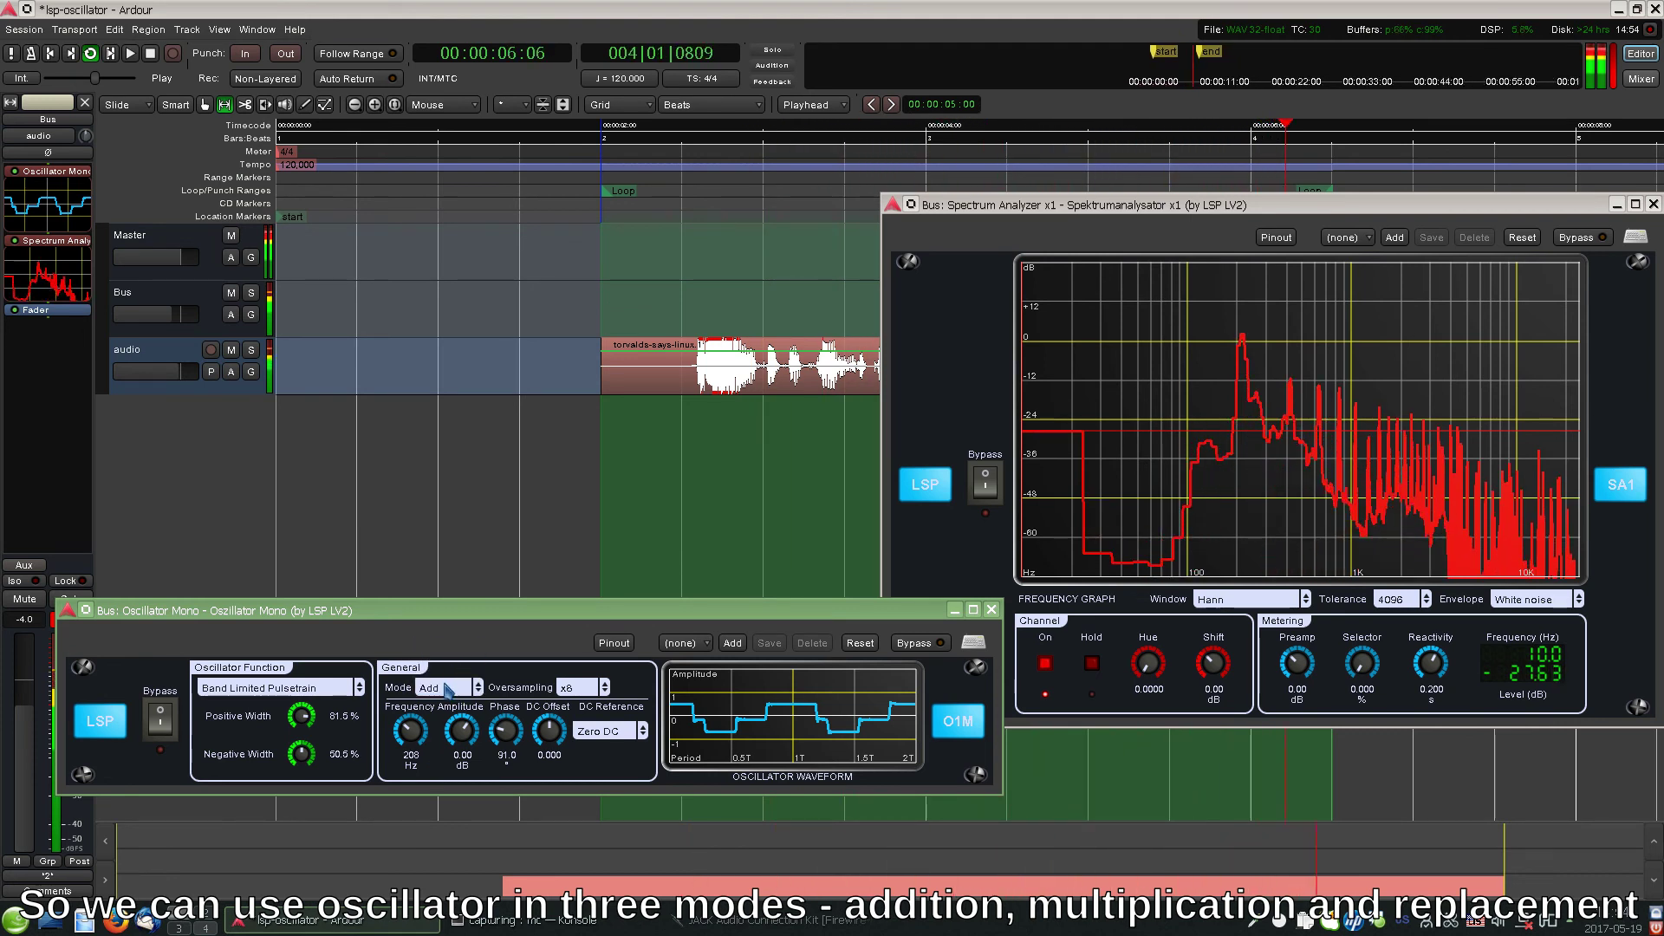
drag(462, 732, 445, 833)
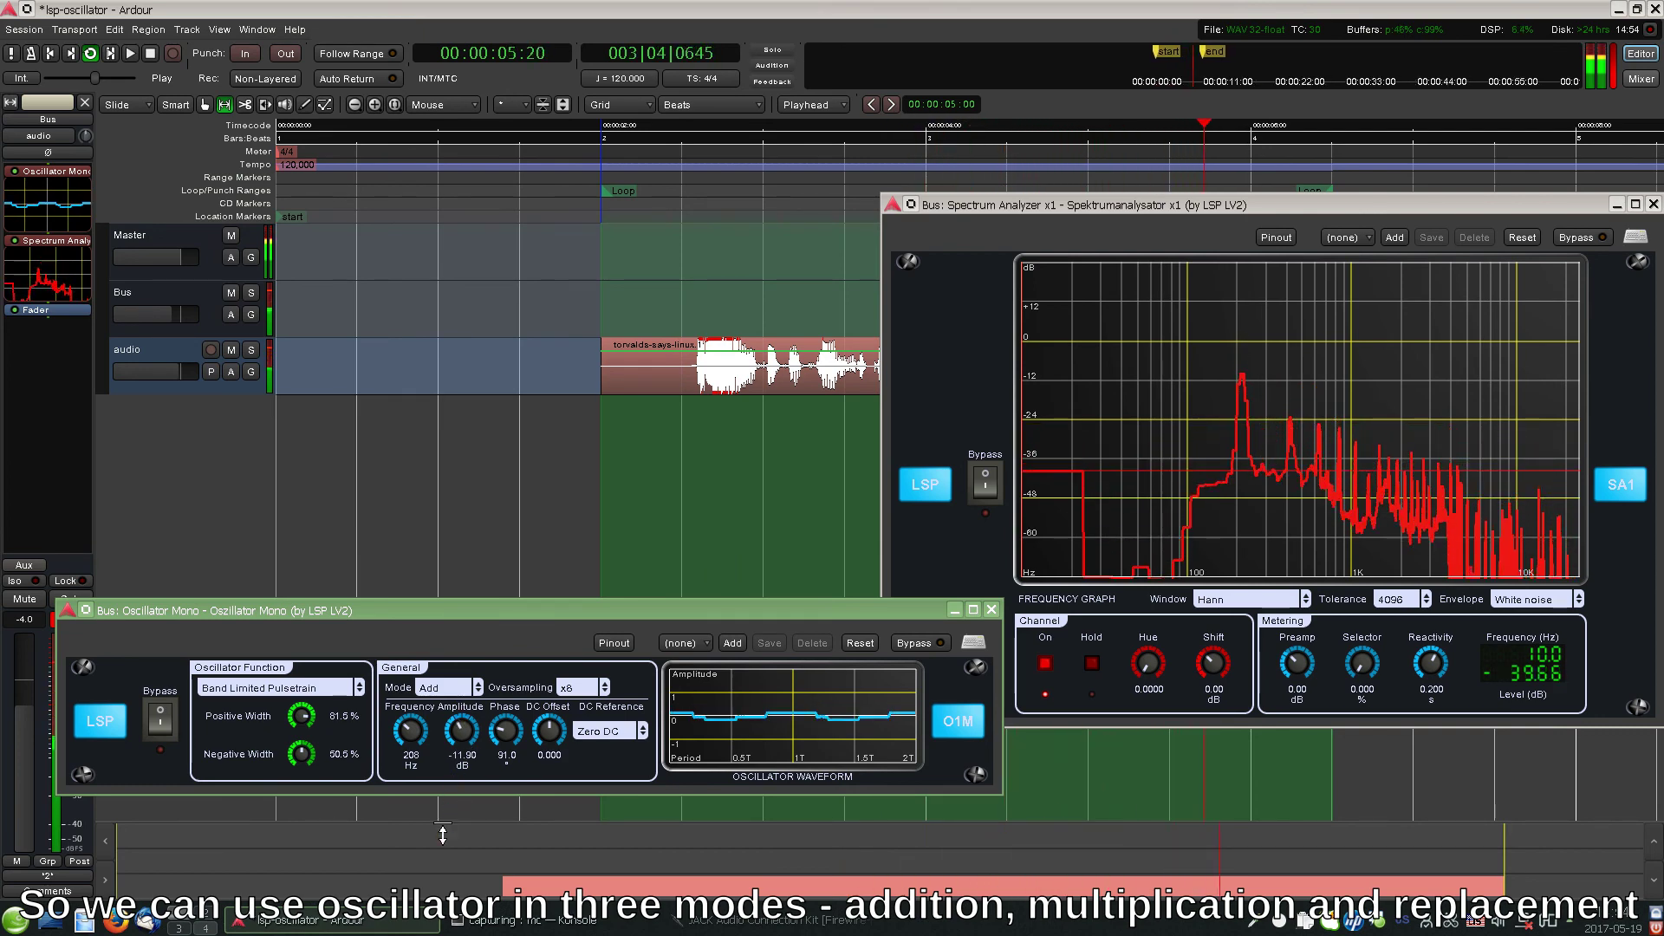
Step: Audition the quieter oscillator in Replace mode and set the mode back to Multiply
click(438, 687)
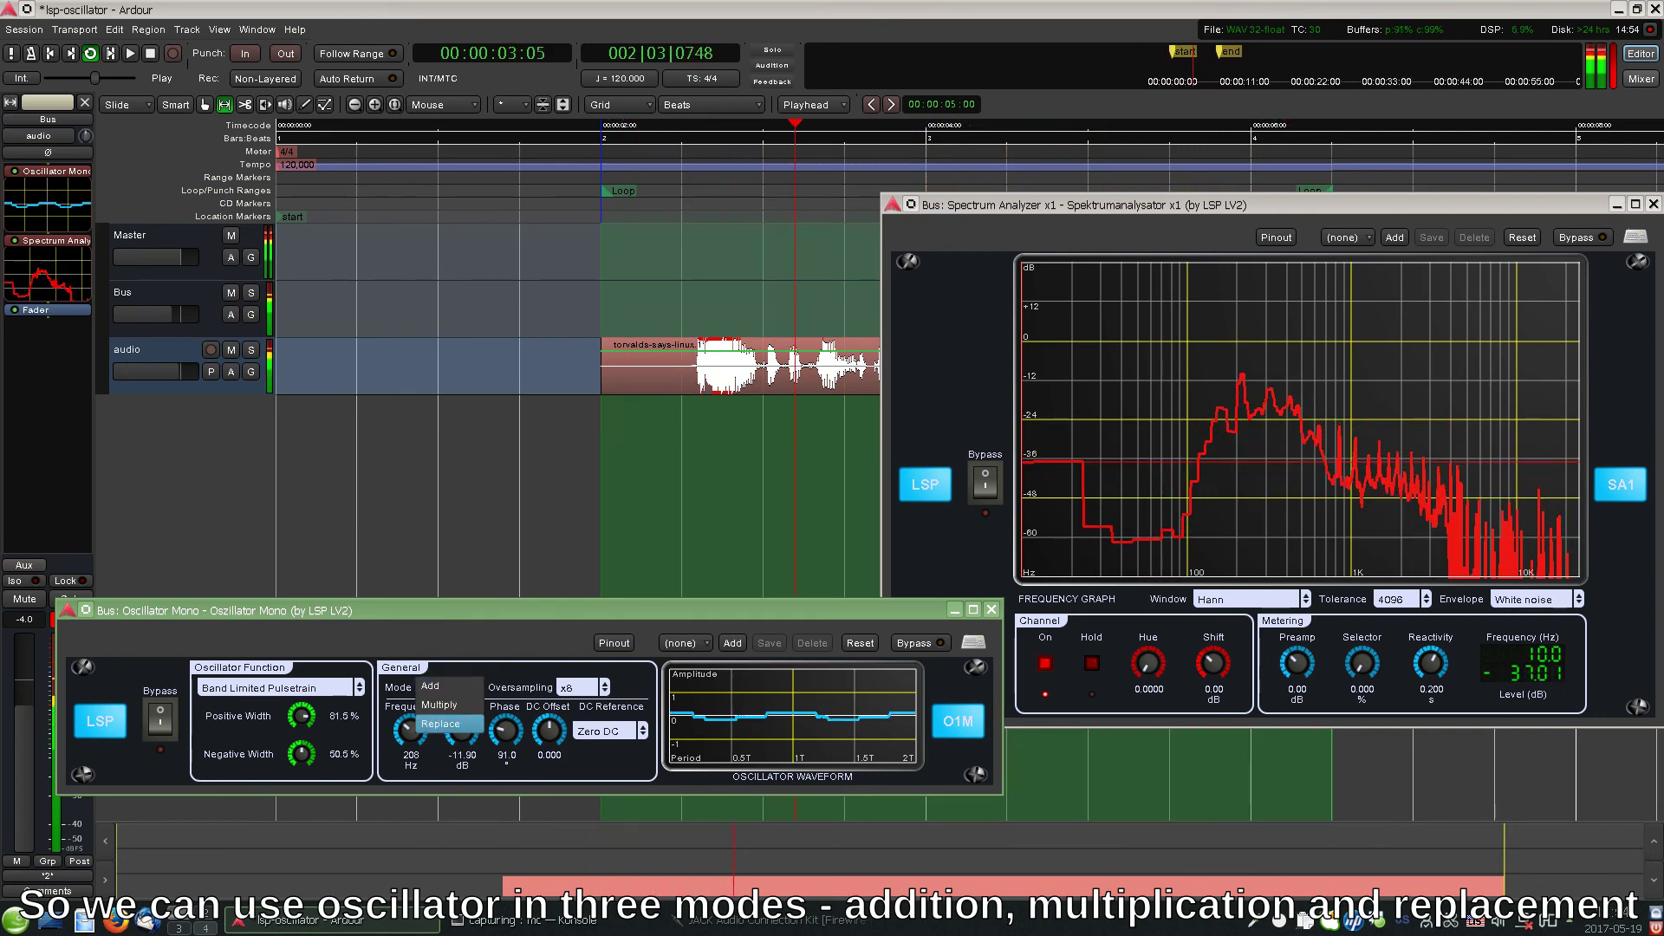
click(441, 723)
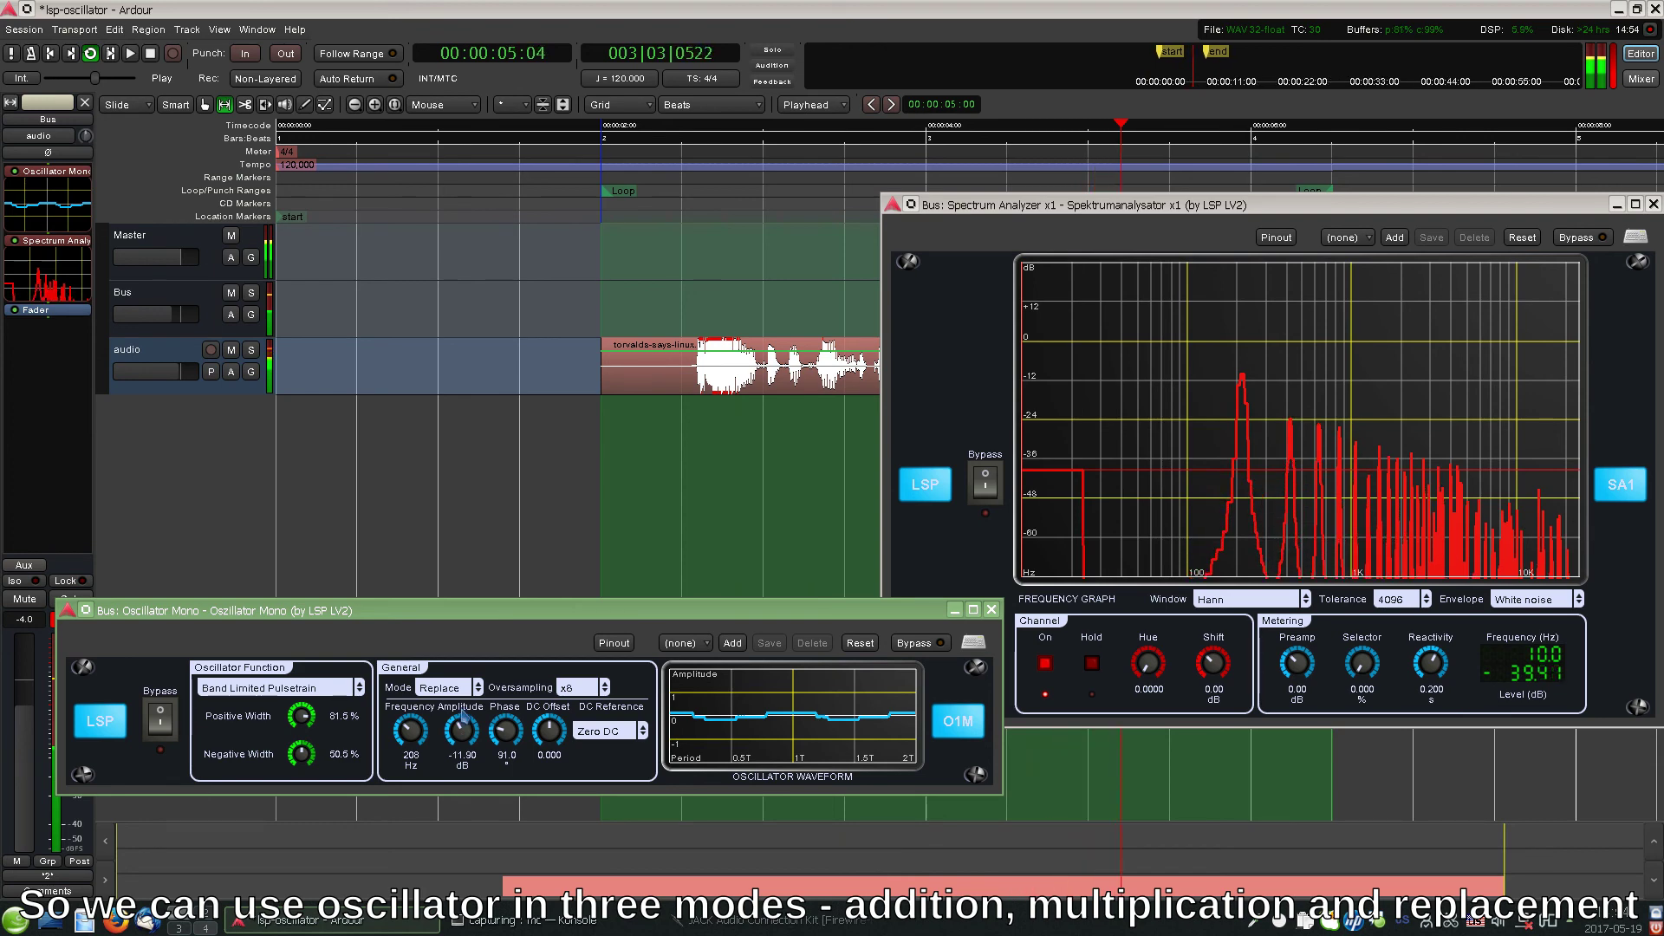
click(447, 687)
click(468, 670)
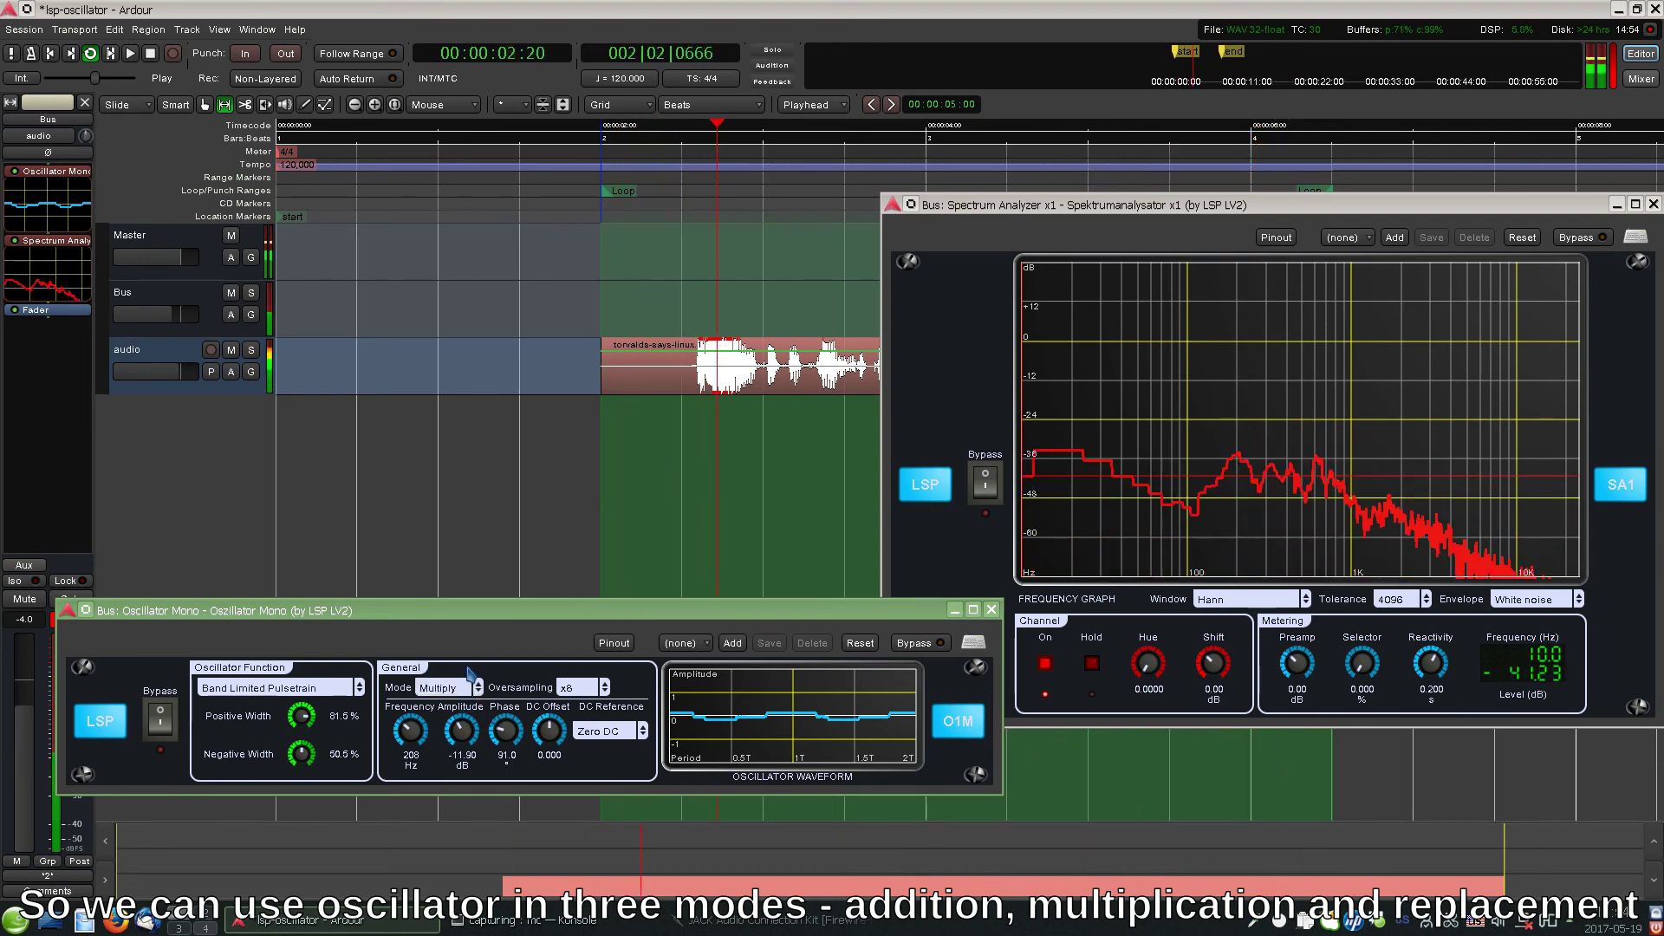
Step: Reset the oscillator's amplitude to 0.00 dB and set its oversampling to x2
ctrl+click(462, 733)
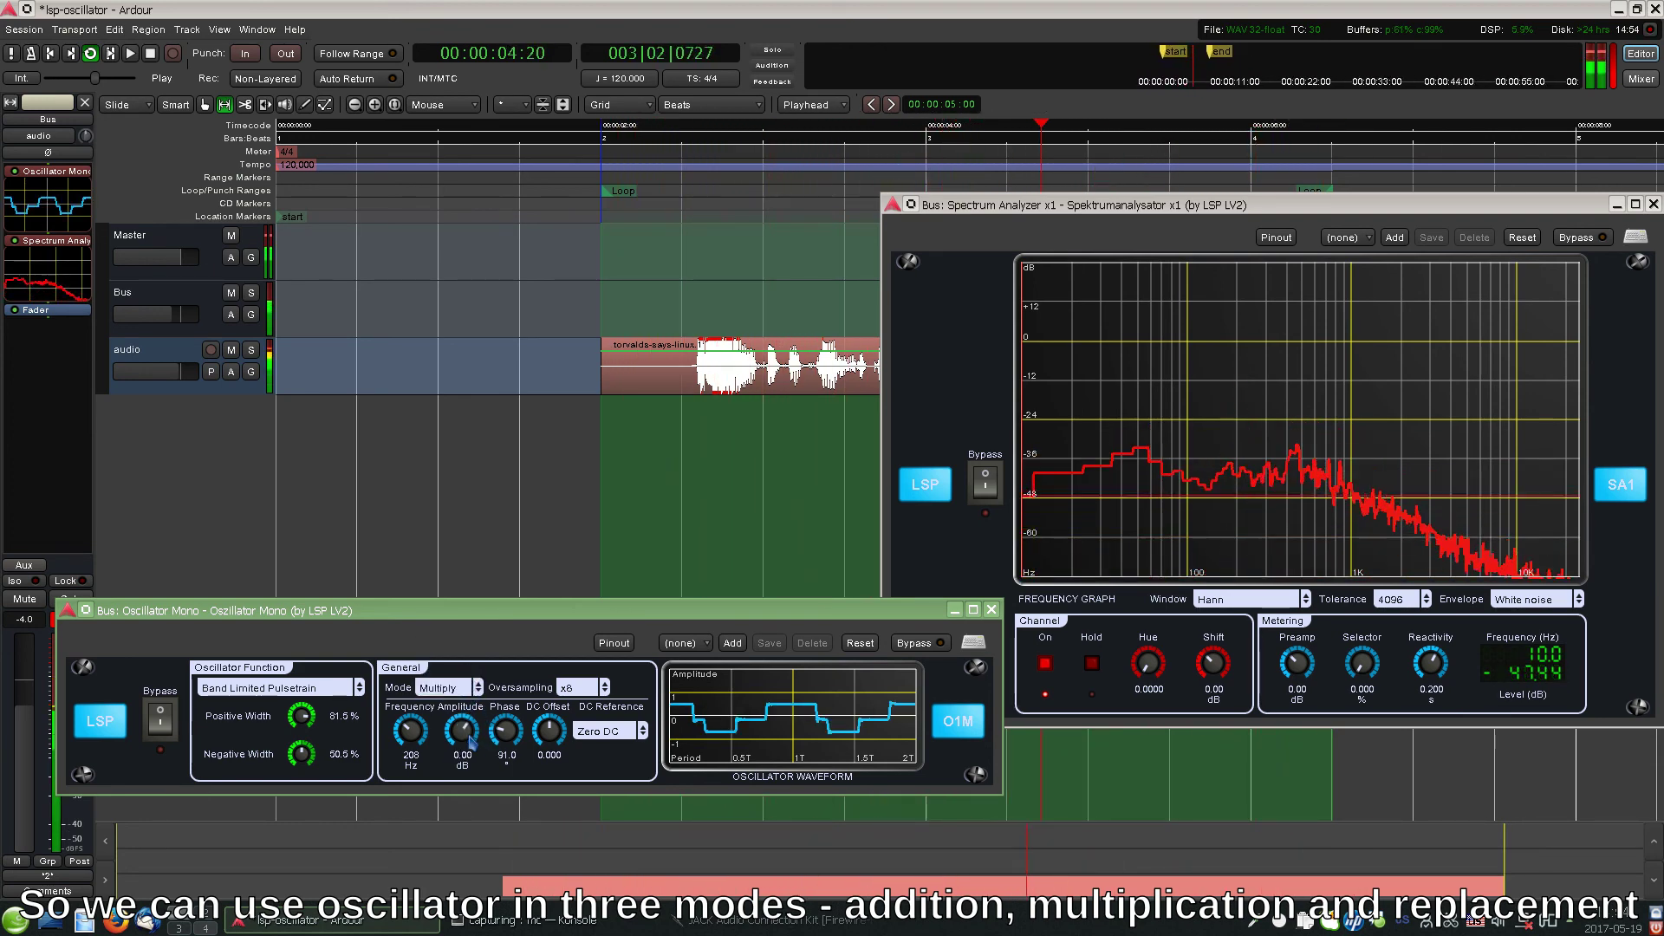
click(582, 689)
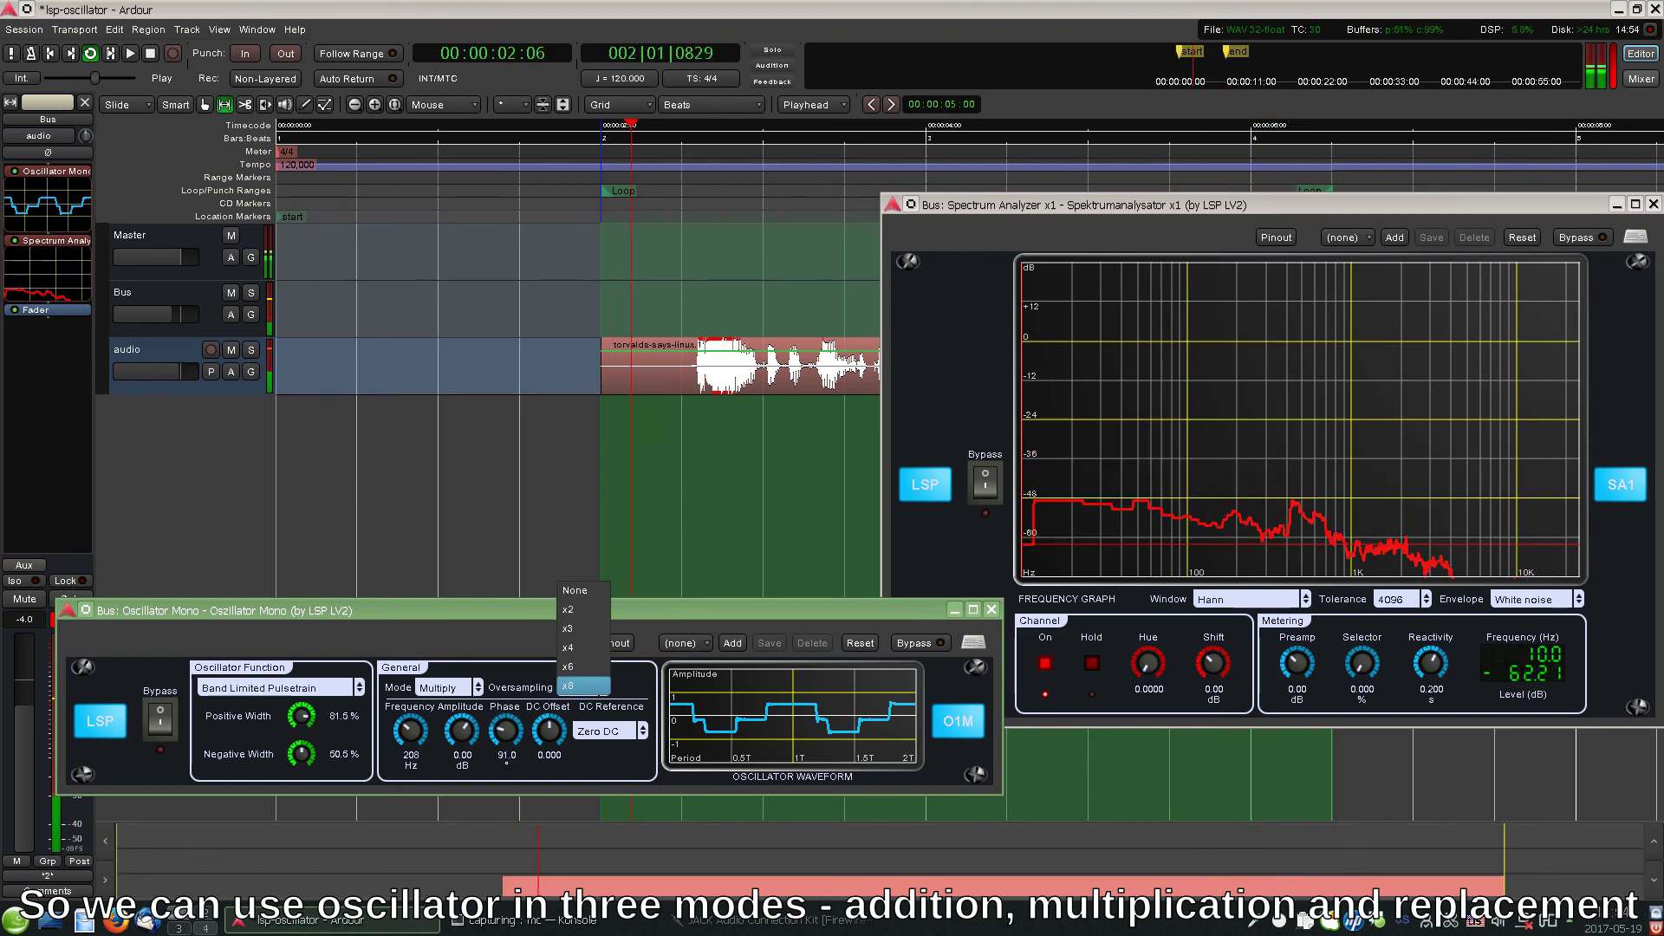
click(596, 624)
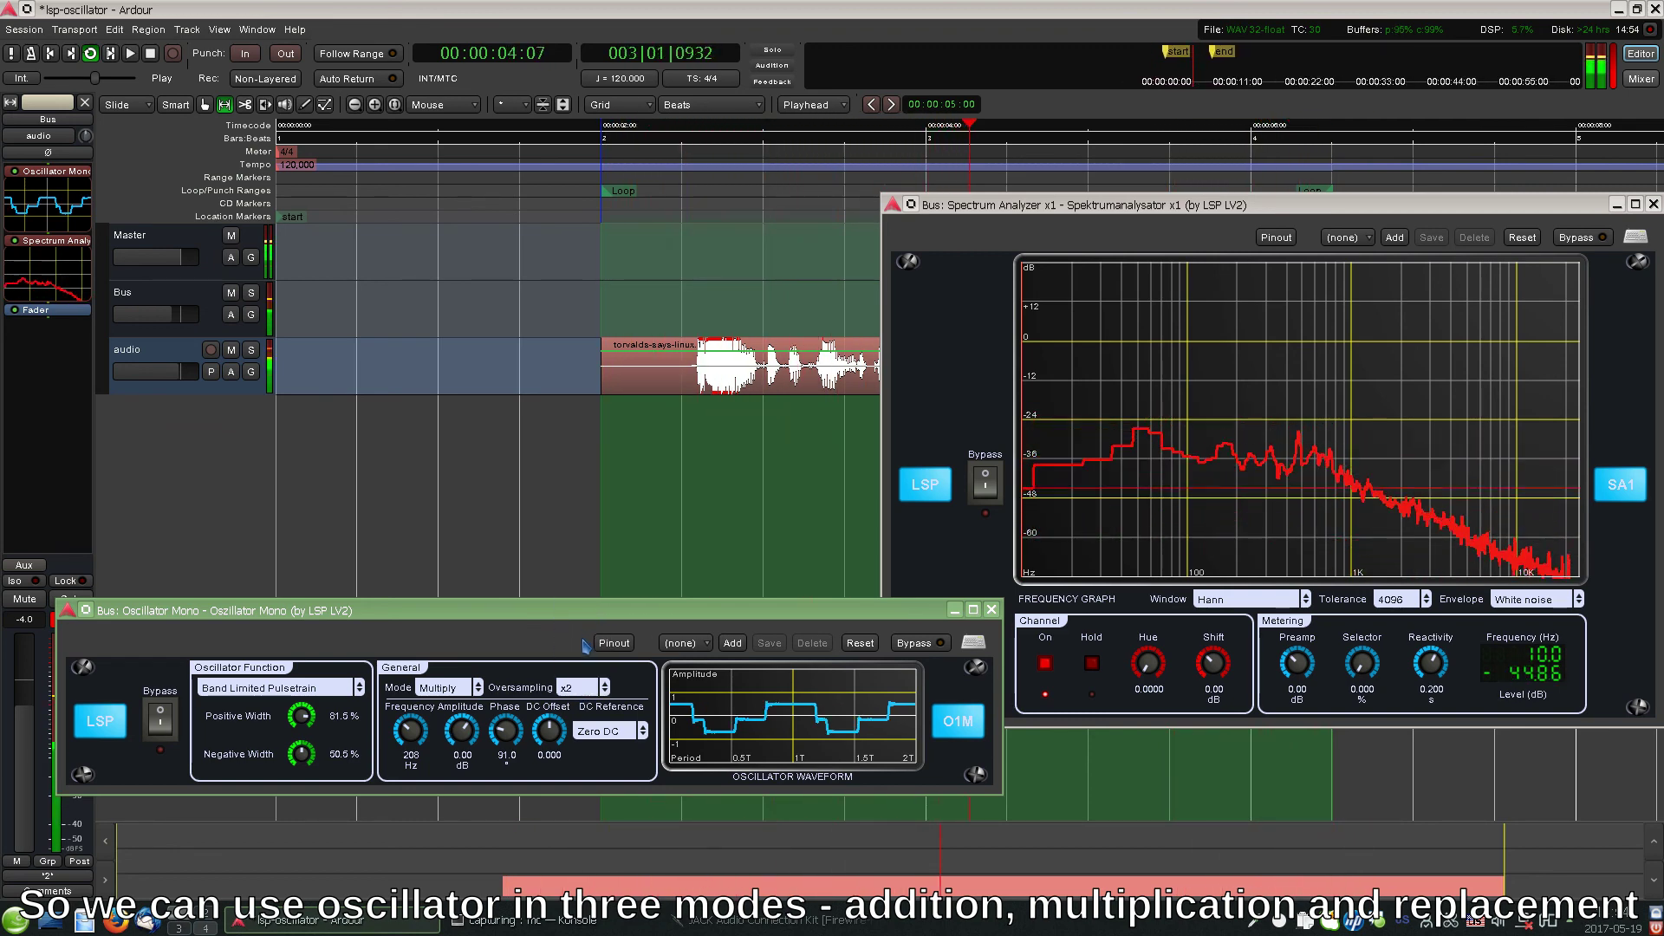
Step: Switch the oscillator to Parabolic and change its DC reference to Wave DC
click(312, 688)
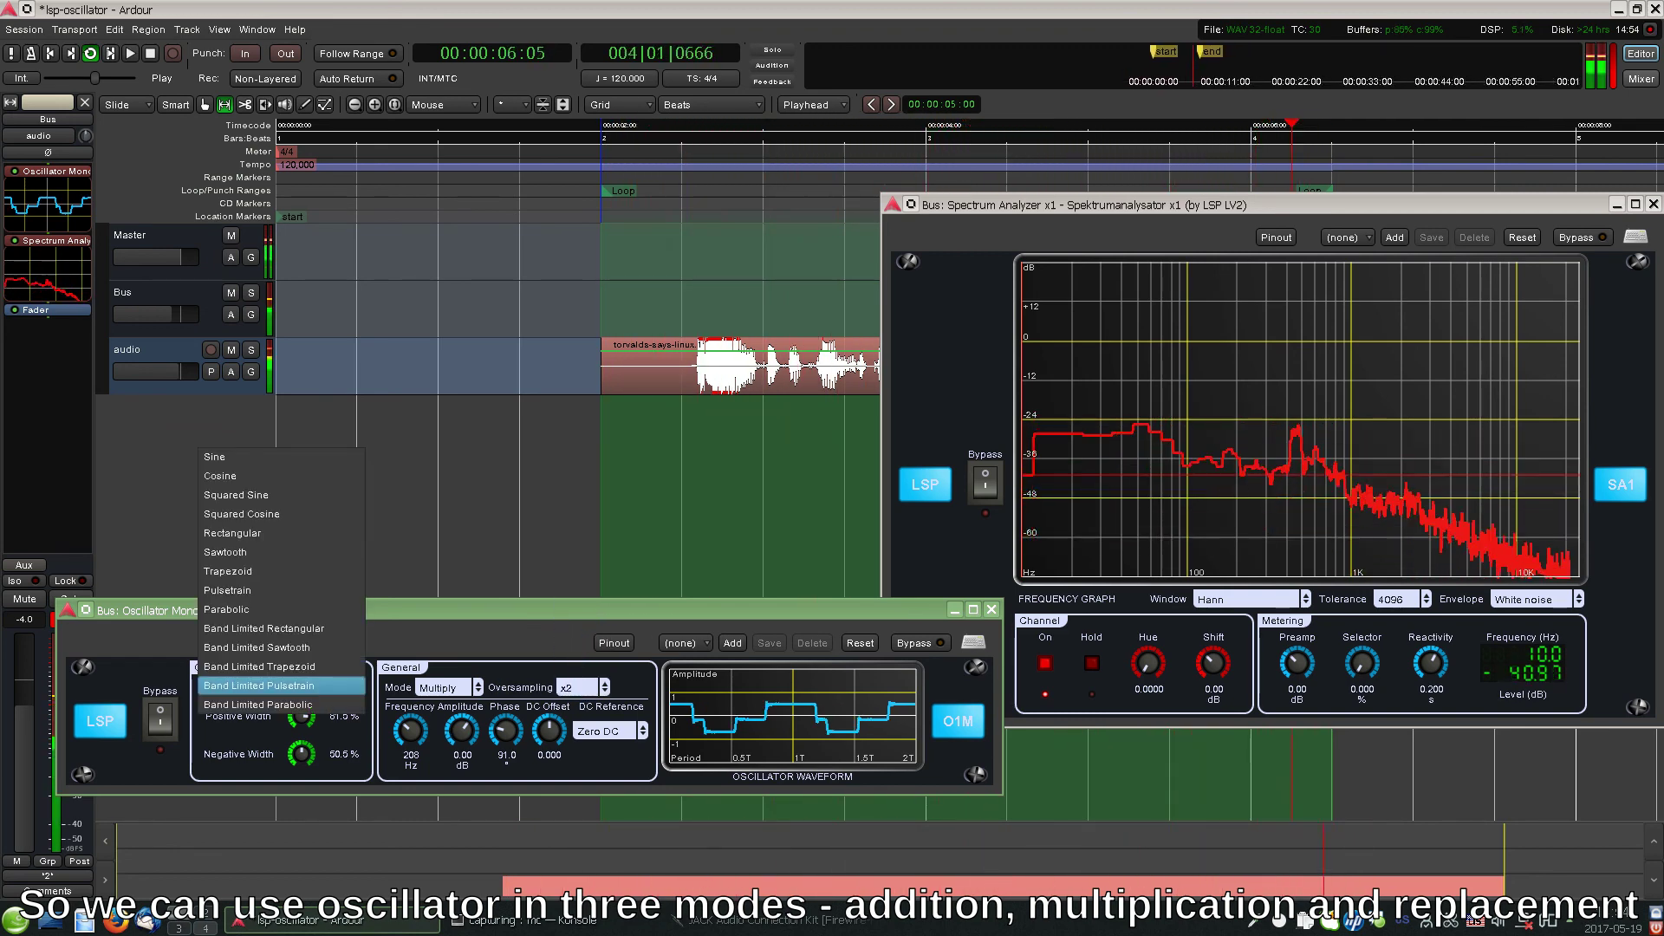
click(298, 616)
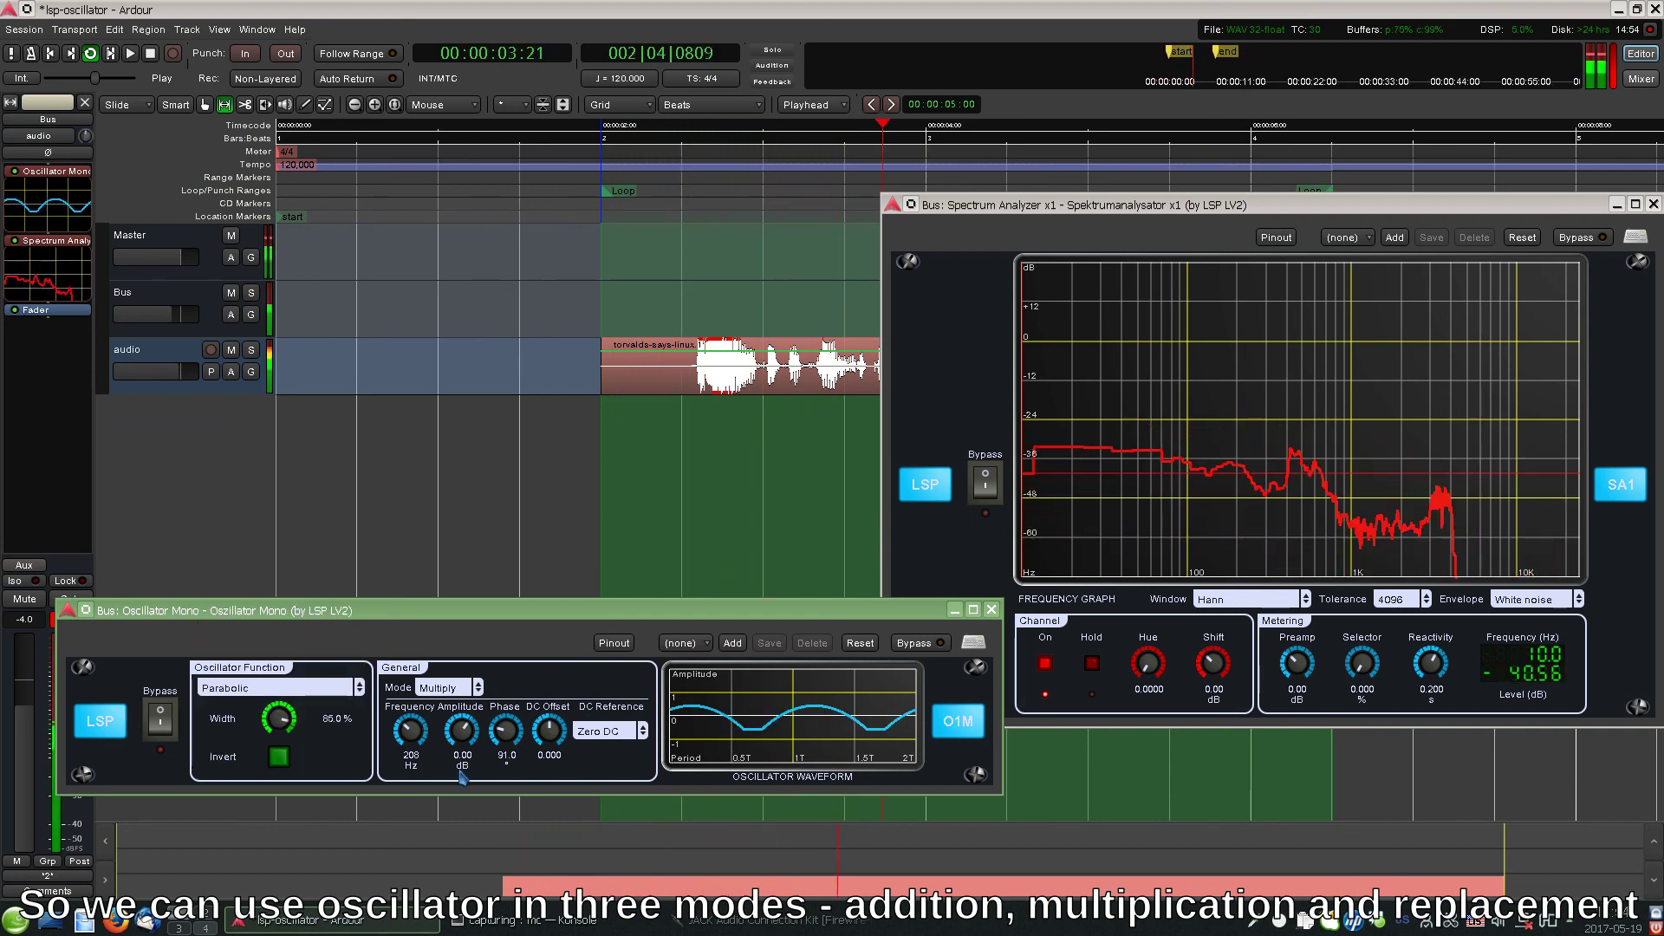
click(607, 730)
click(602, 710)
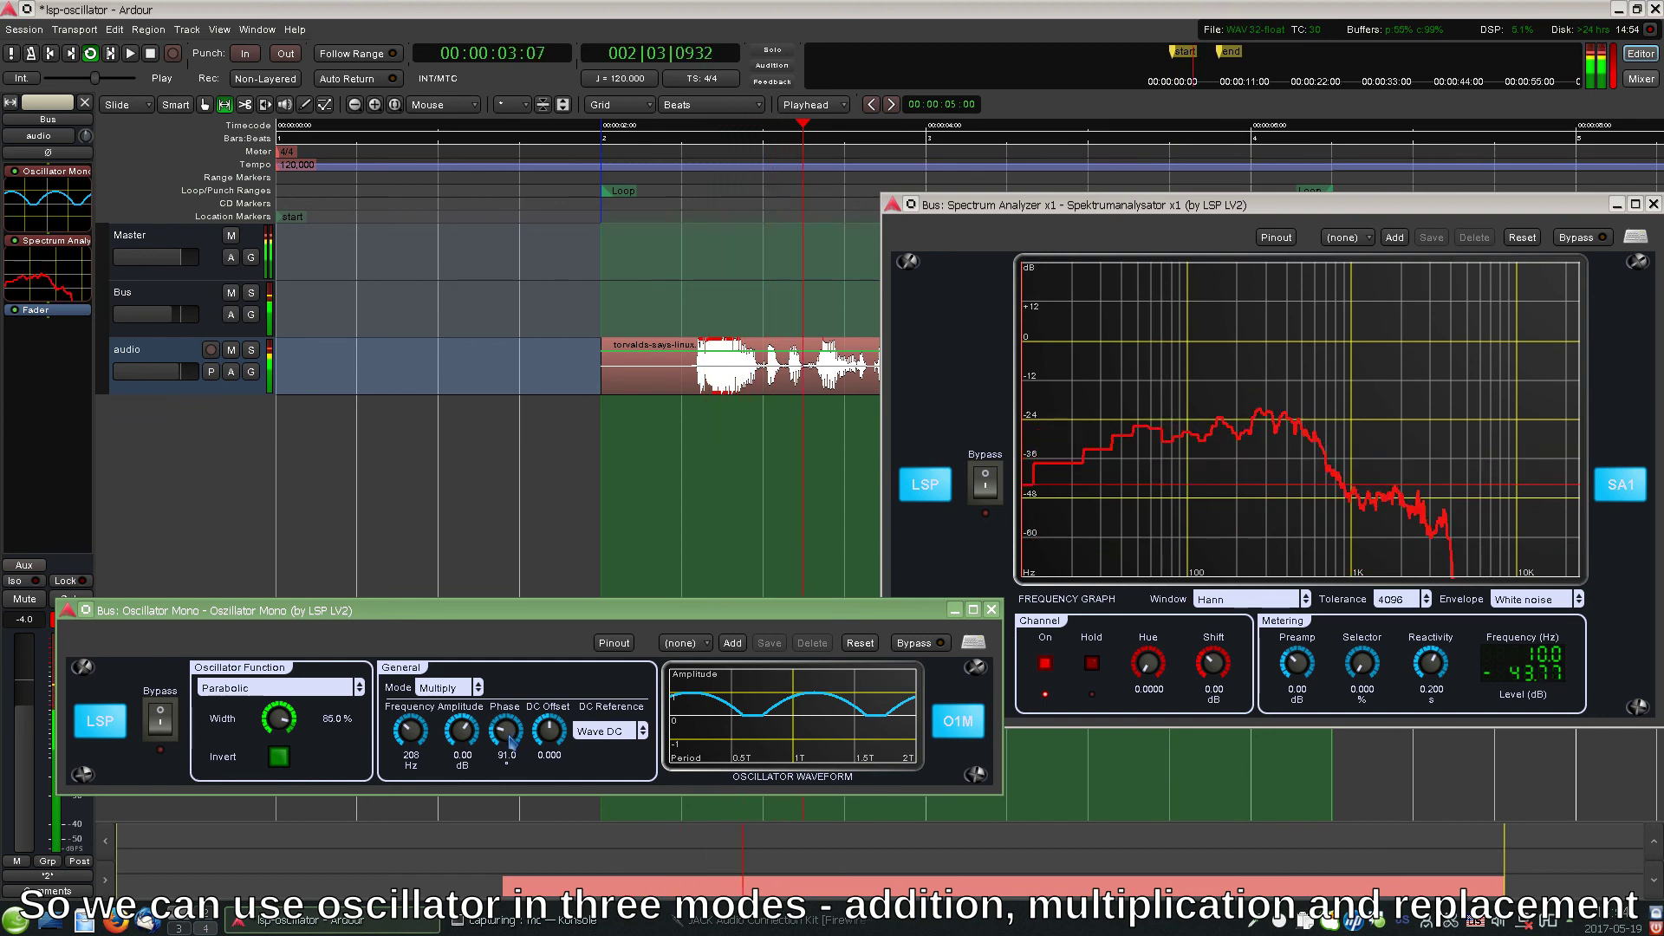
Step: Set the parabolic wave's DC offset to 0.320, width to 42.8 % and frequency to 654 Hz
drag(549, 733, 553, 711)
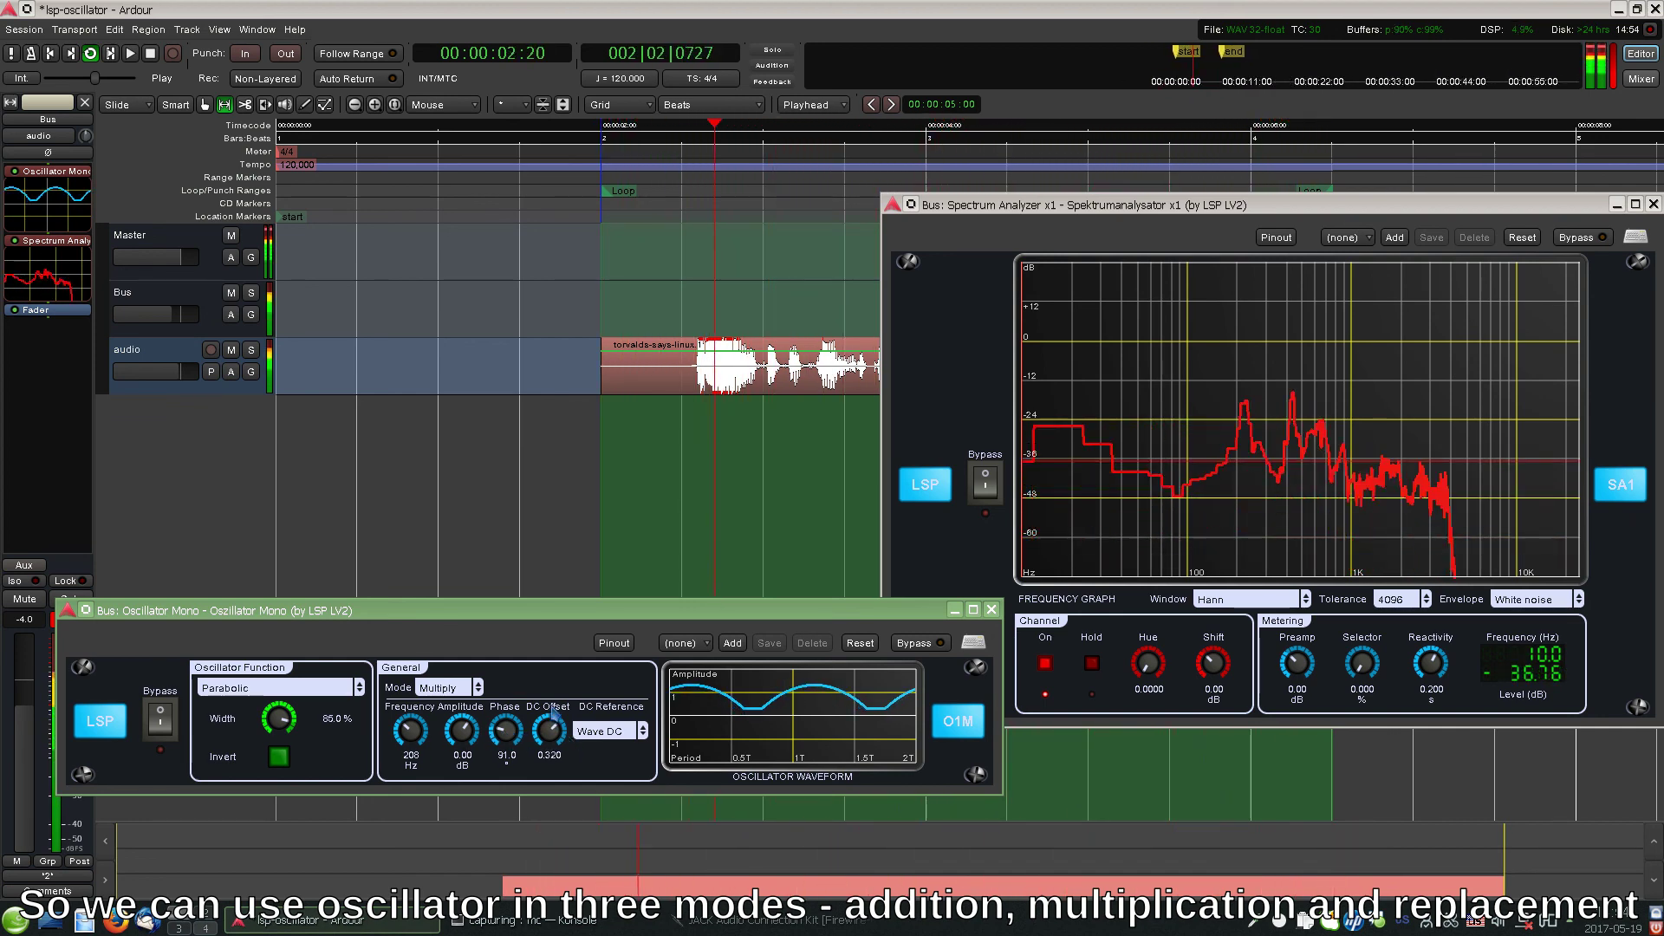
drag(292, 730, 287, 875)
drag(419, 748, 420, 734)
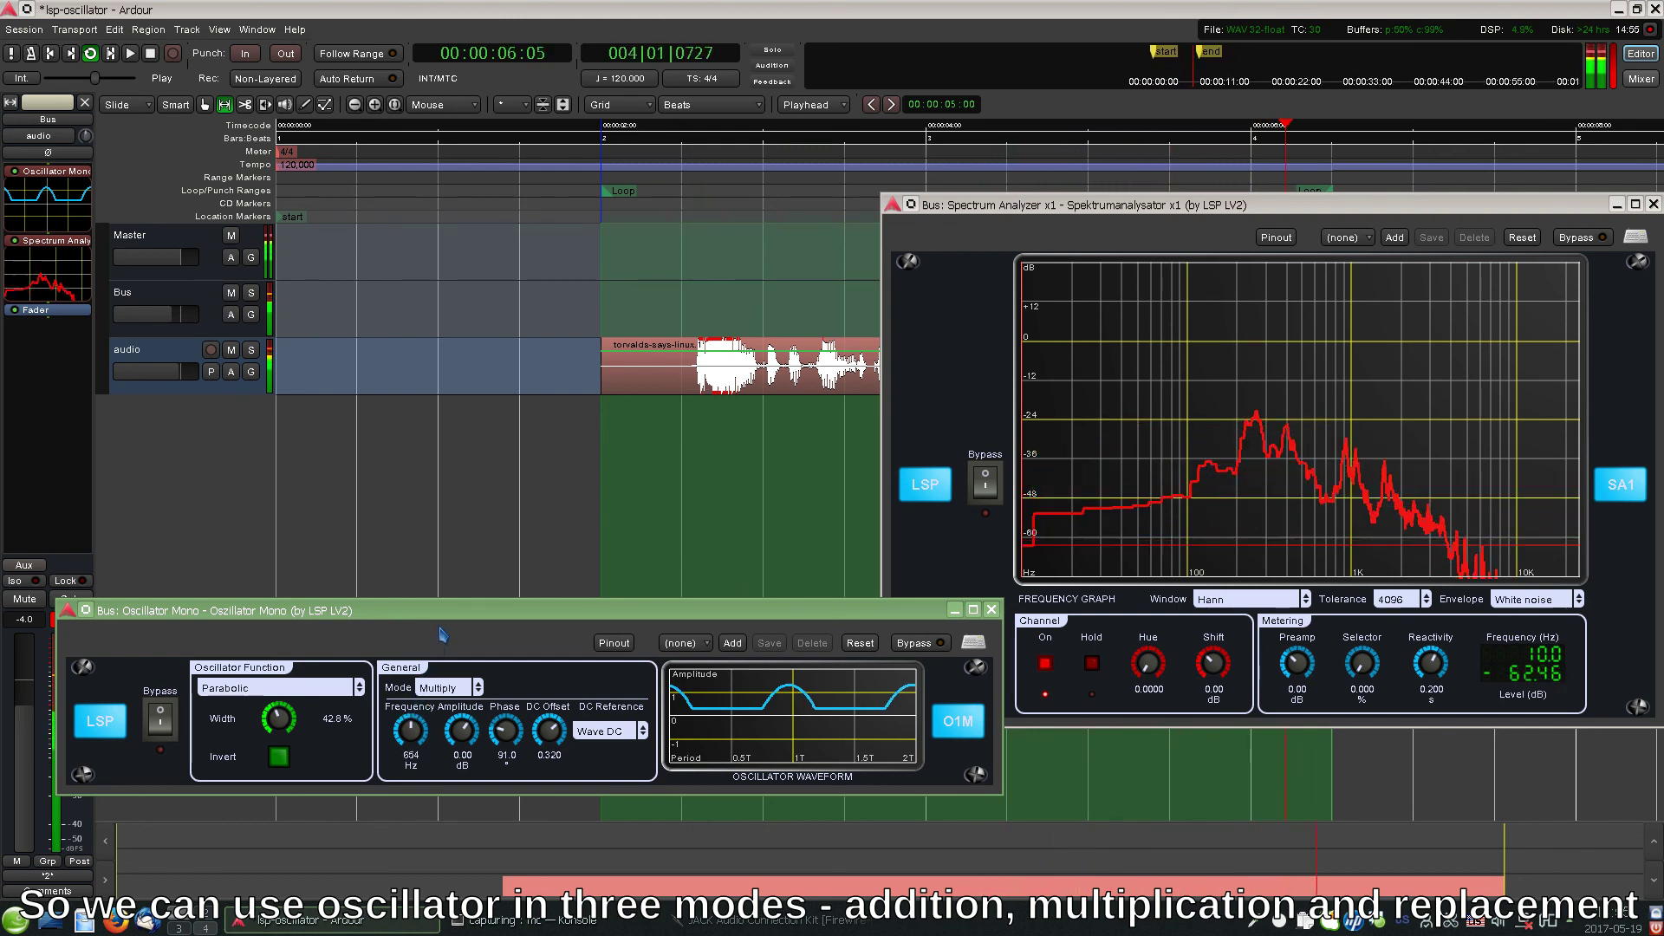